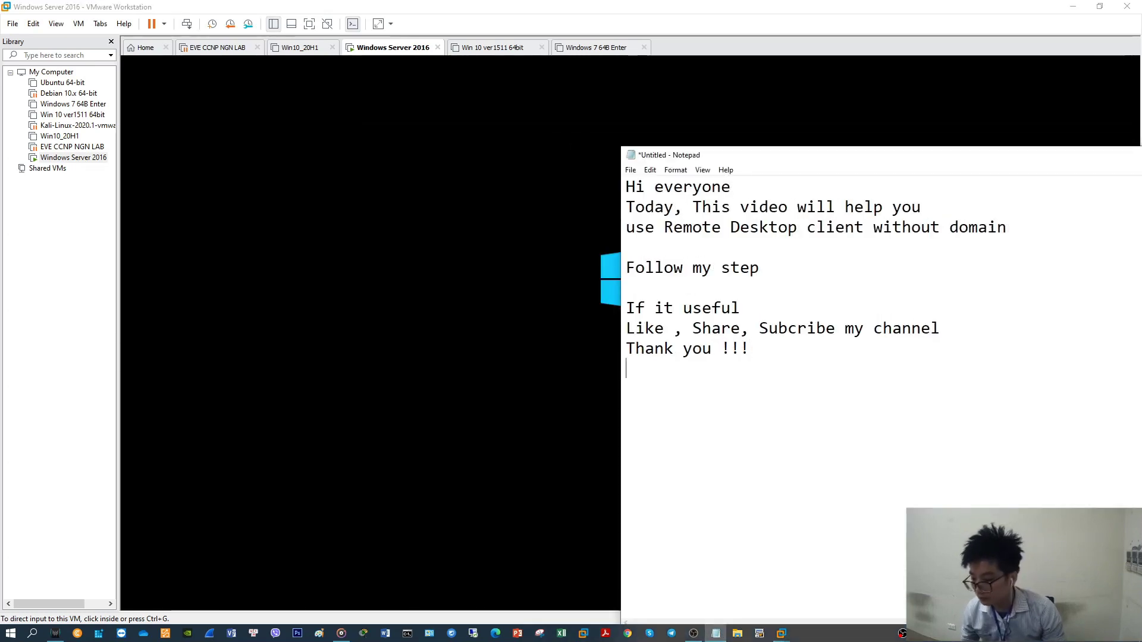
# Append the line 'this video using Window Server 2016 DataCenter.' to the notes and move Notepad left
pyautogui.press('Return')
pyautogui.write('th')
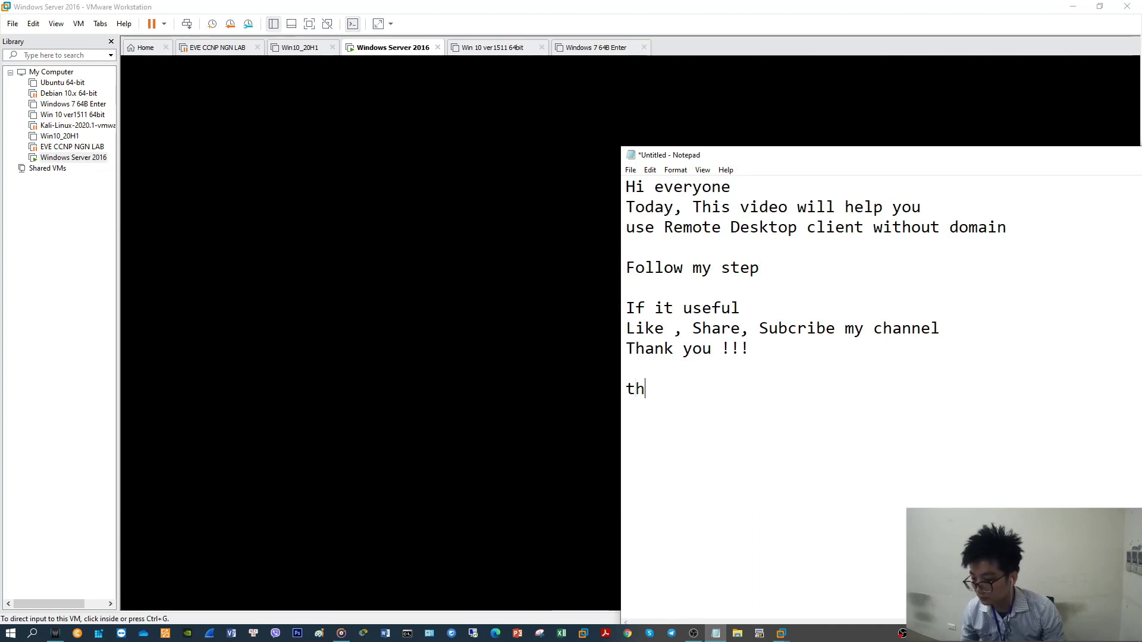
pyautogui.write('is video ')
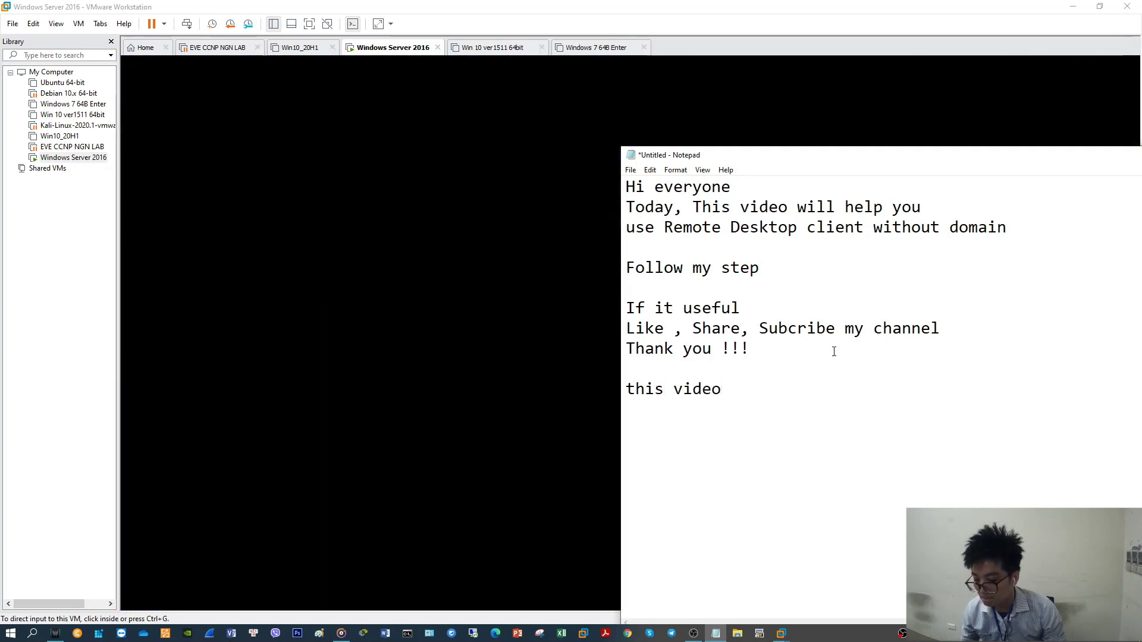
pyautogui.write('am us')
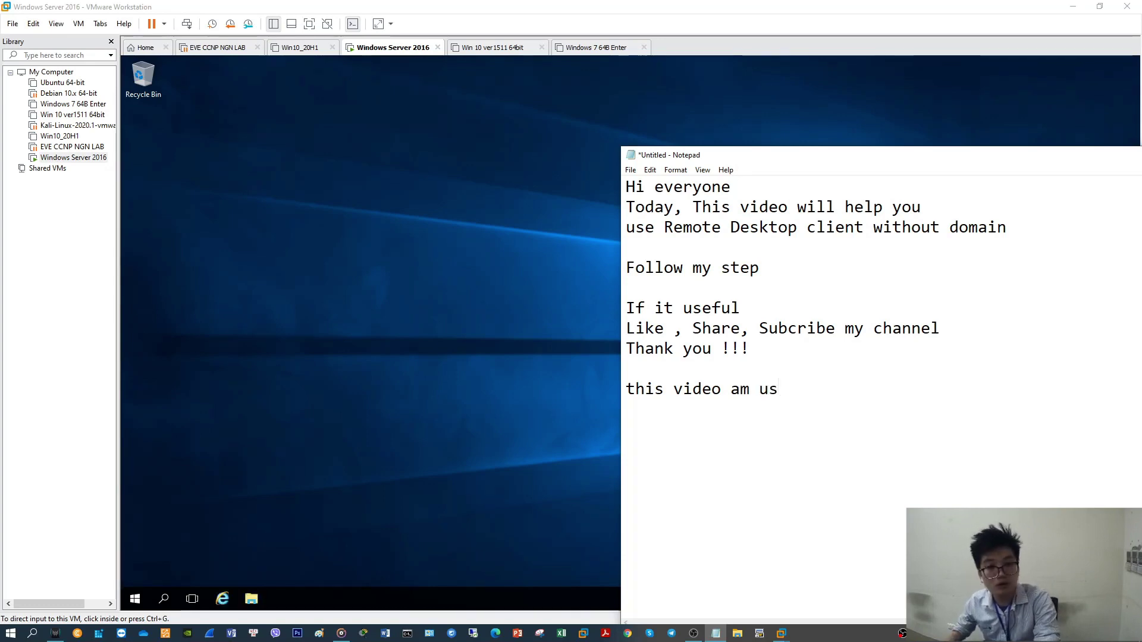
pyautogui.press('BackSpace')
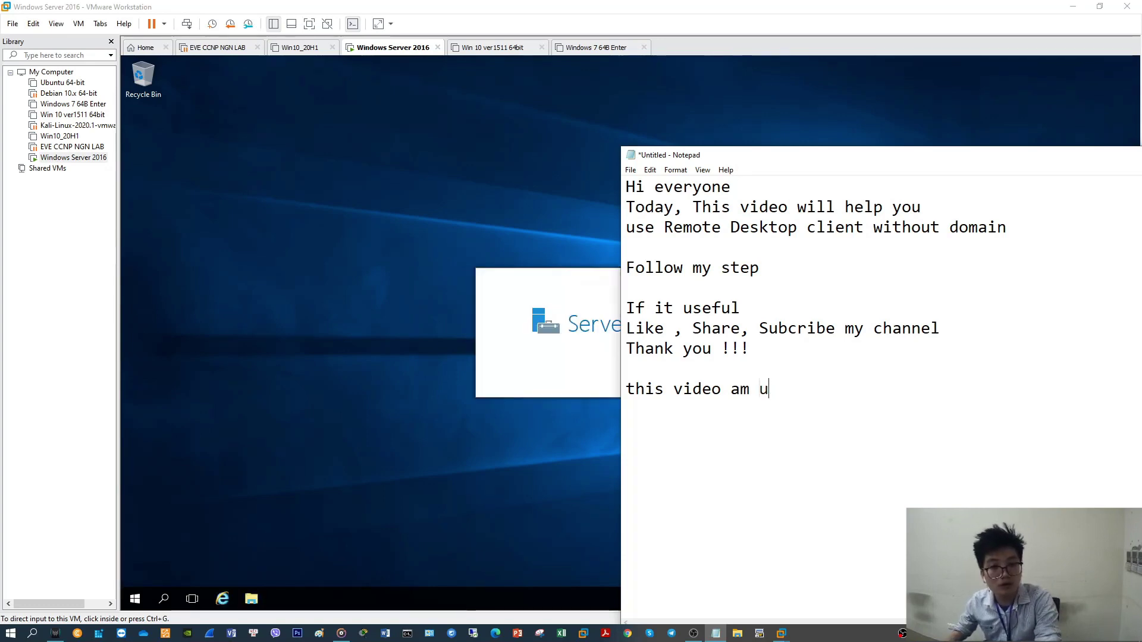
pyautogui.write('sin')
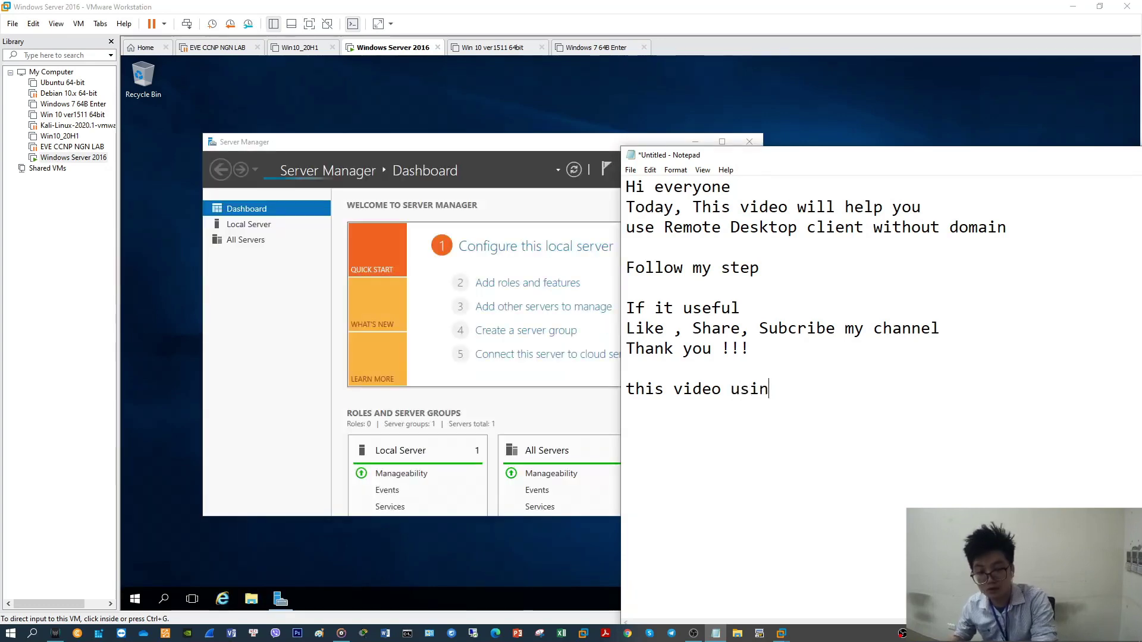
pyautogui.write('g Windo')
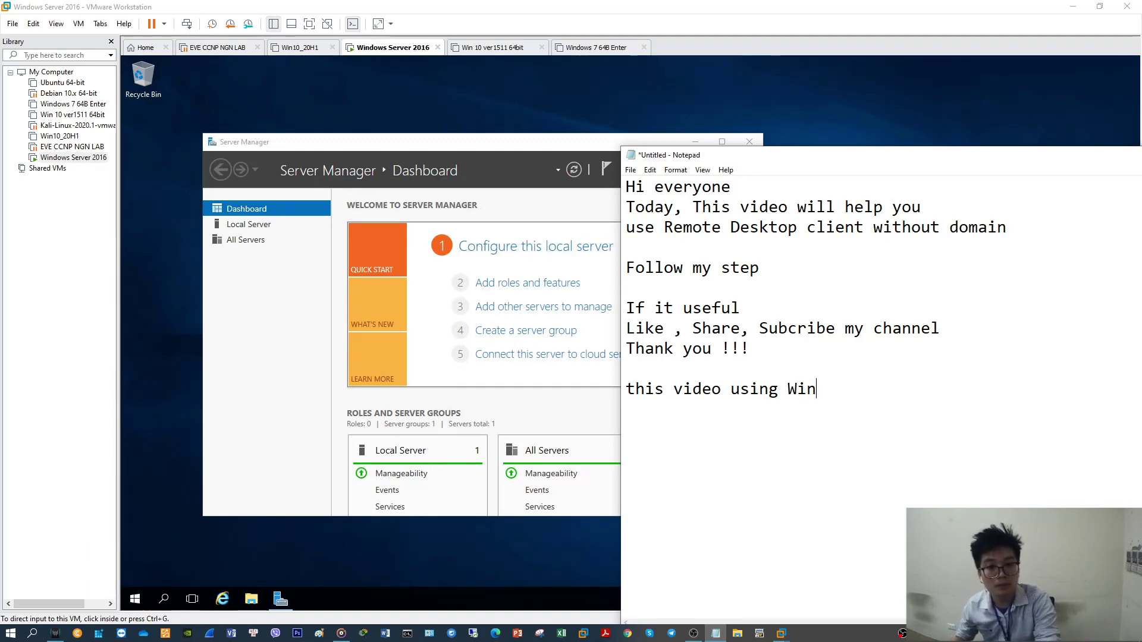
pyautogui.write('w')
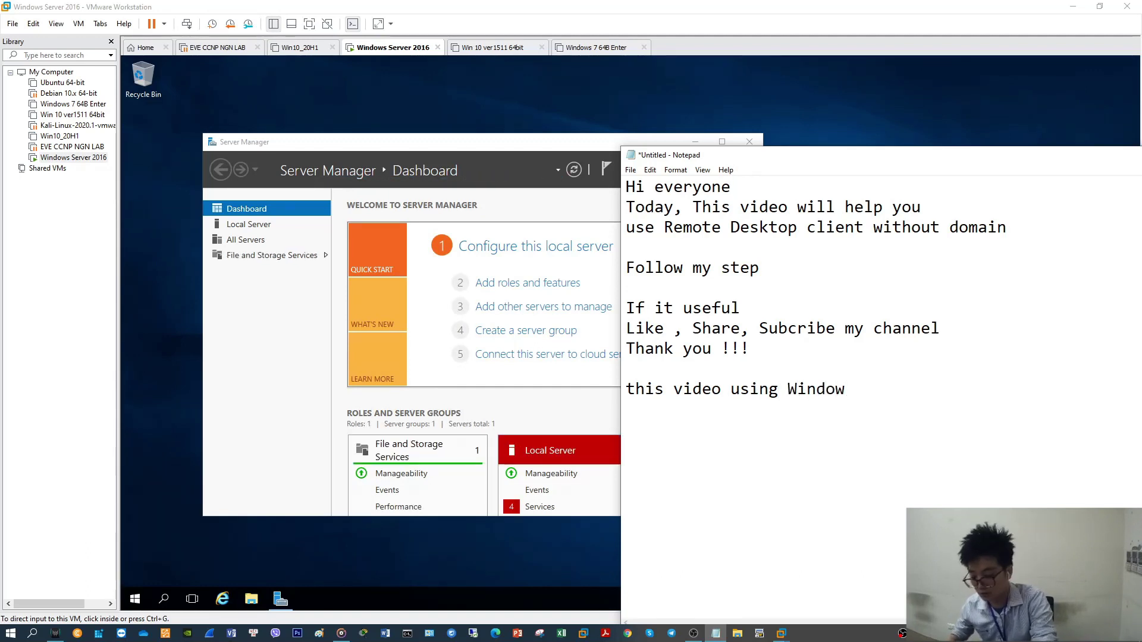
pyautogui.write(' Server 2016 ')
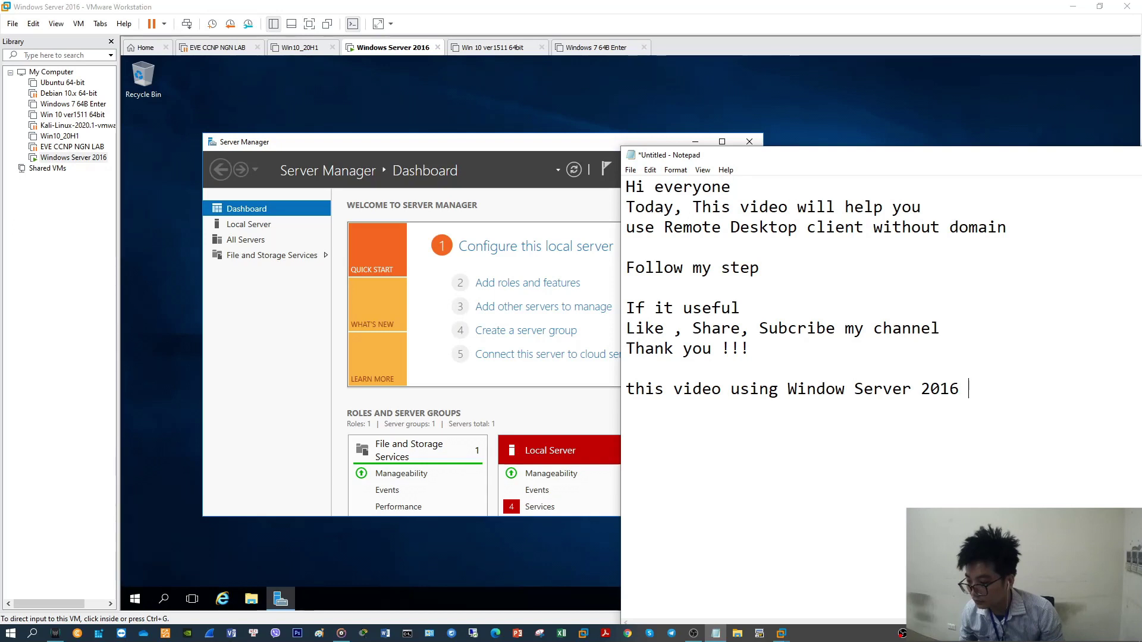
pyautogui.write('Data')
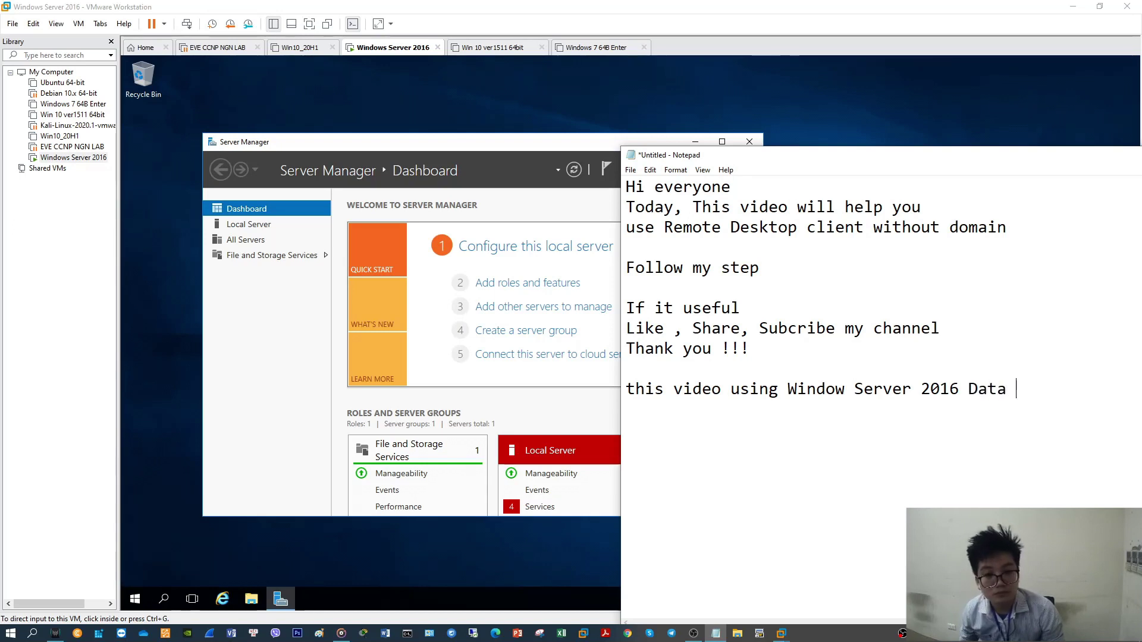
pyautogui.write('Cneter')
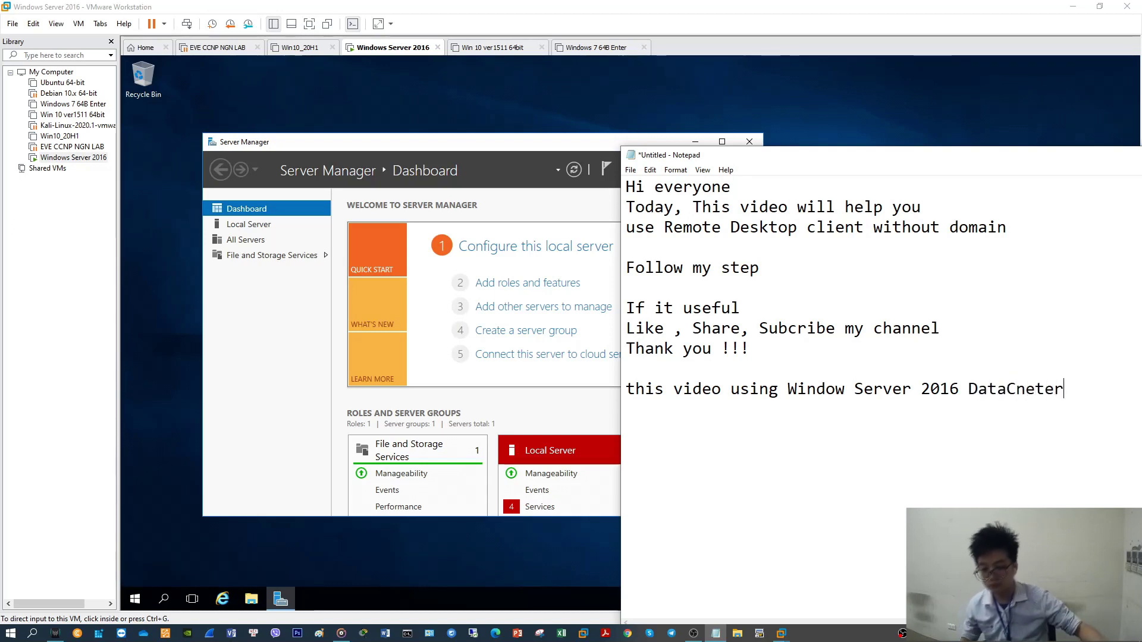
pyautogui.press('BackSpace')
pyautogui.press('BackSpace')
pyautogui.press('BackSpace')
pyautogui.press('BackSpace')
pyautogui.press('BackSpace')
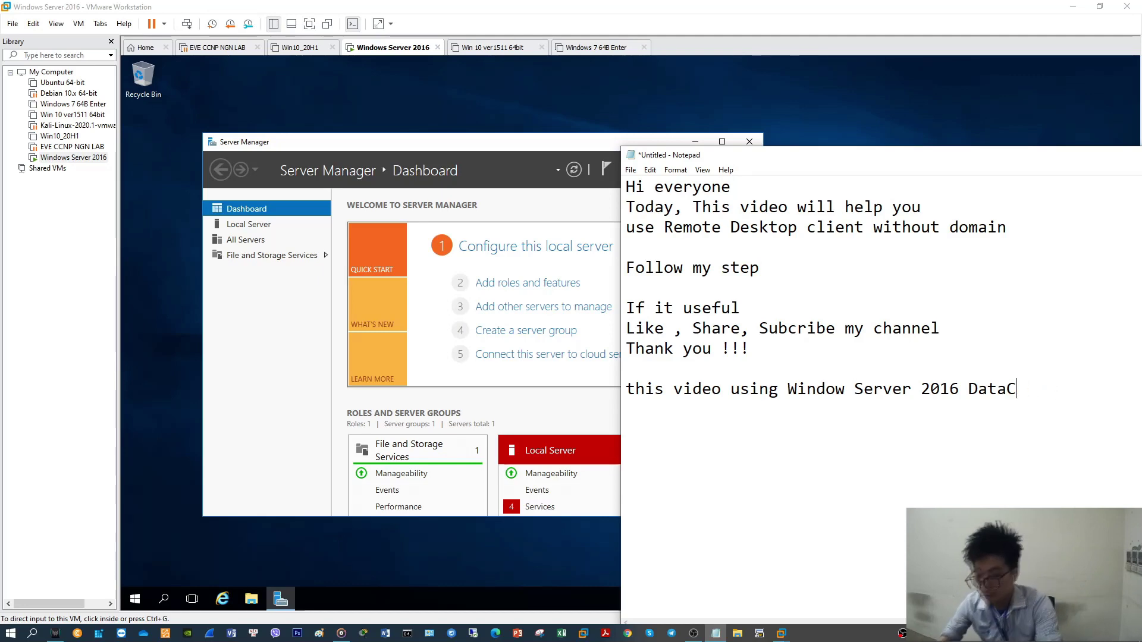
pyautogui.write('enter')
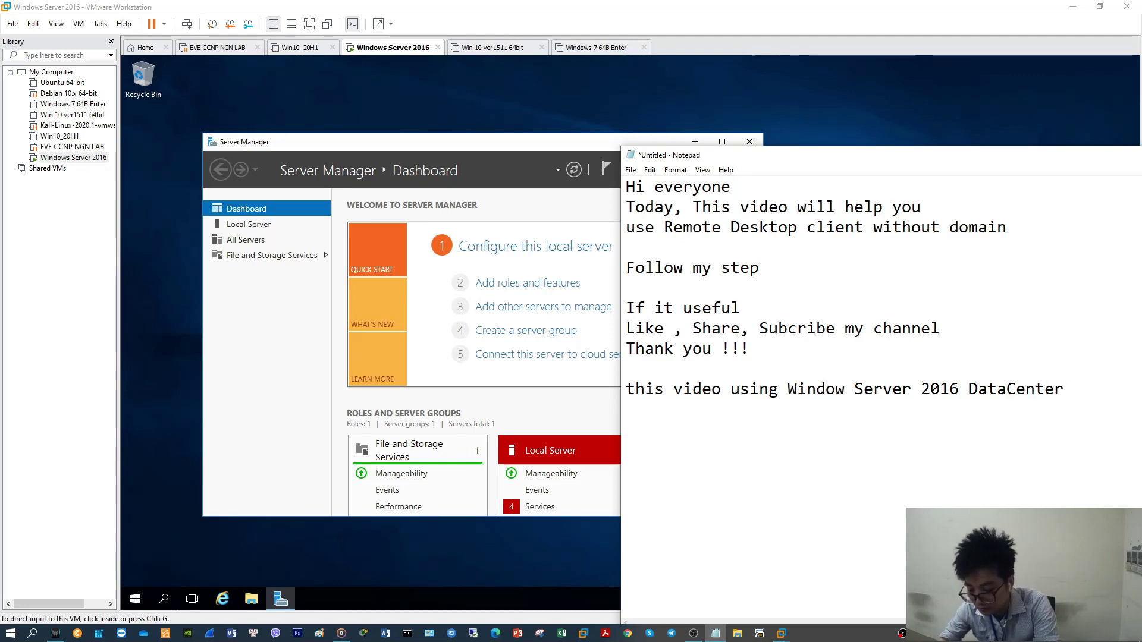
pyautogui.moveTo(834, 164); pyautogui.dragTo(740, 165)
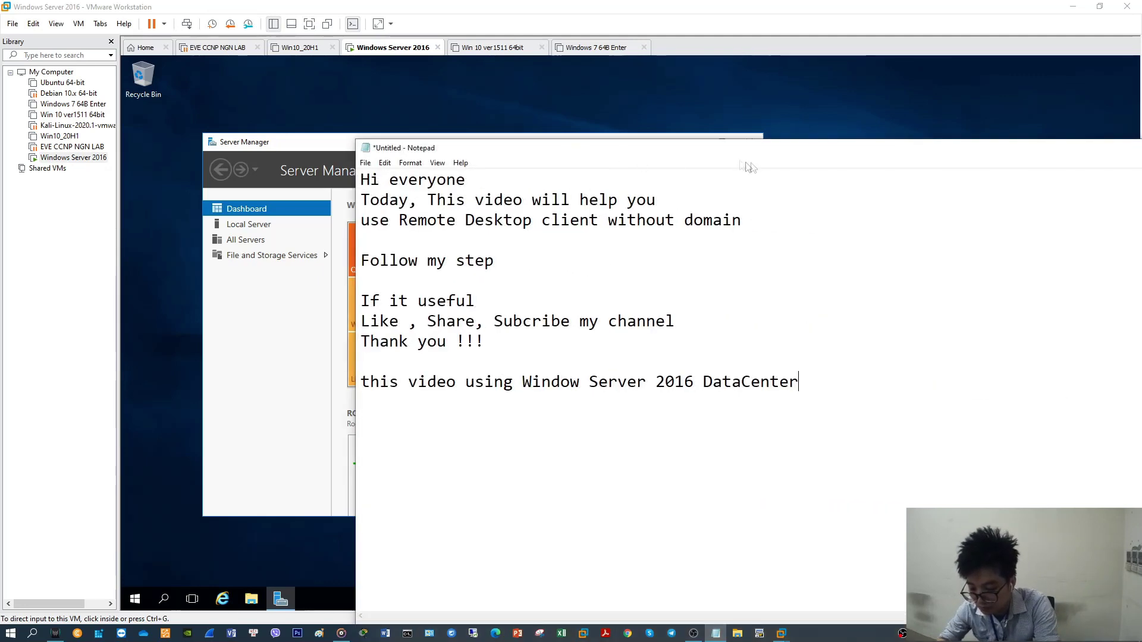
pyautogui.write('ter')
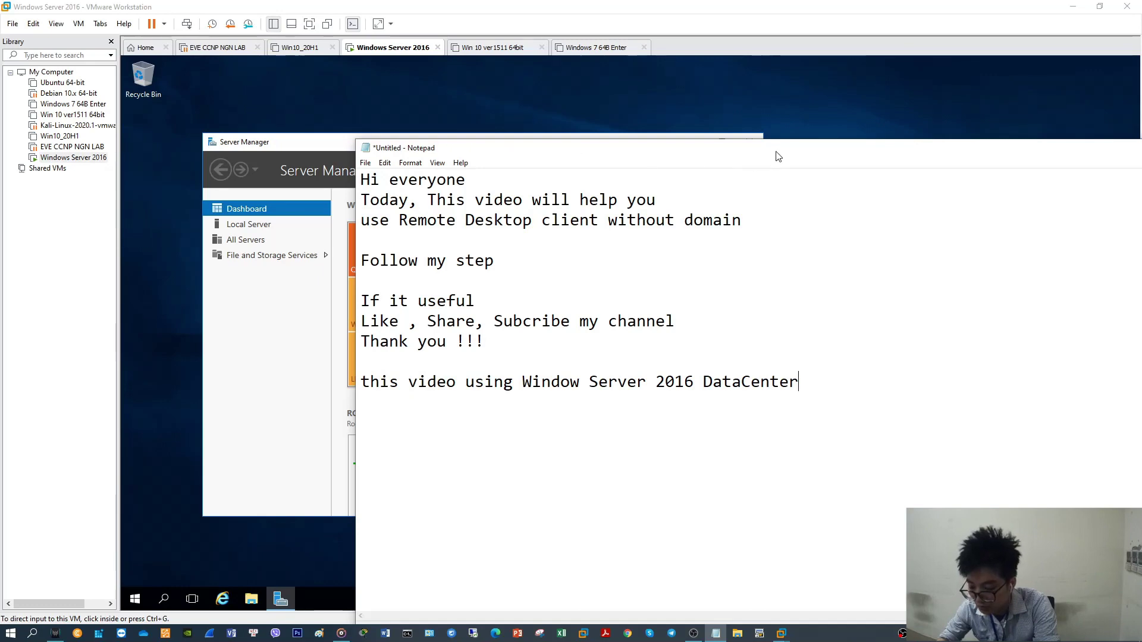
pyautogui.write('.')
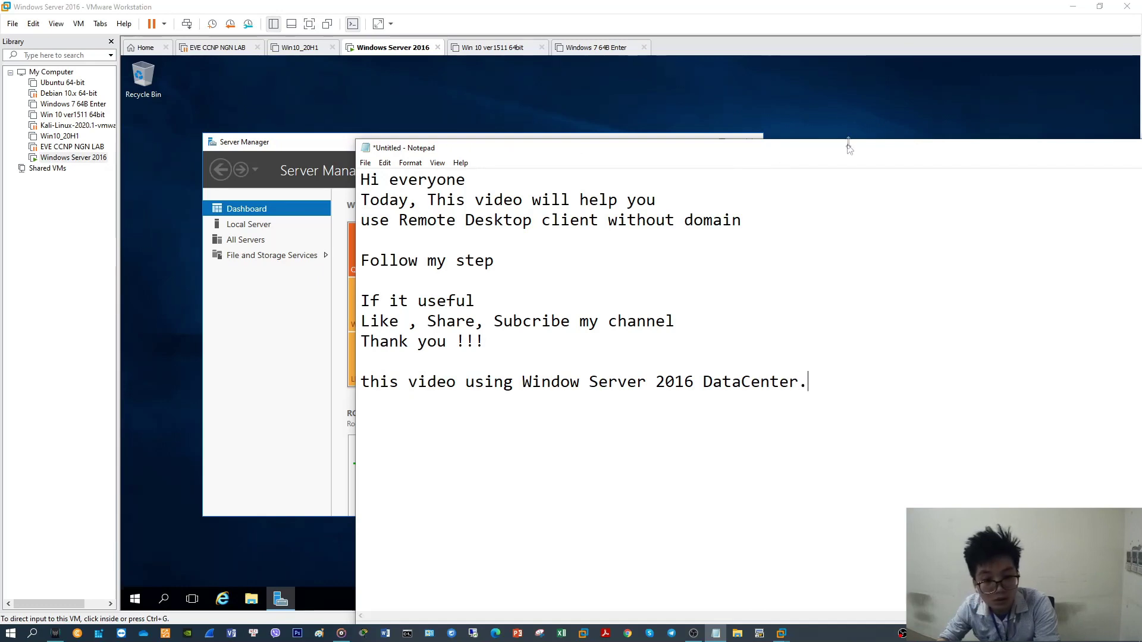
pyautogui.moveTo(845, 148); pyautogui.dragTo(541, 149)
pyautogui.moveTo(935, 182); pyautogui.dragTo(544, 182)
# Open This PC's system properties in File Explorer to check the server's edition
pyautogui.click(482, 148)
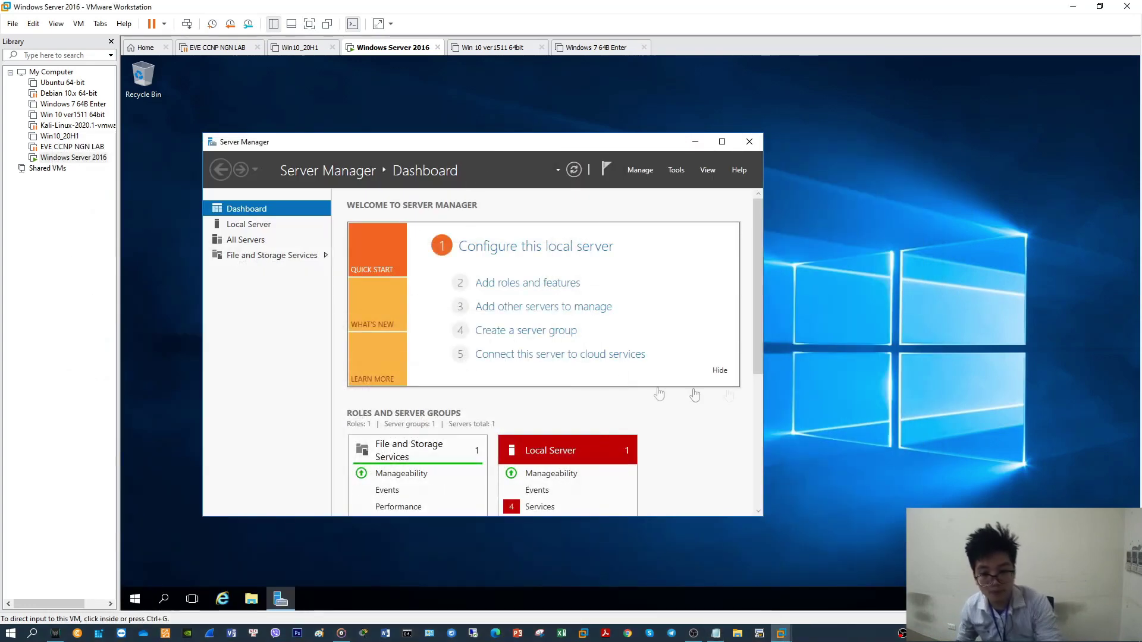
pyautogui.rightClick(834, 338)
pyautogui.click(863, 375)
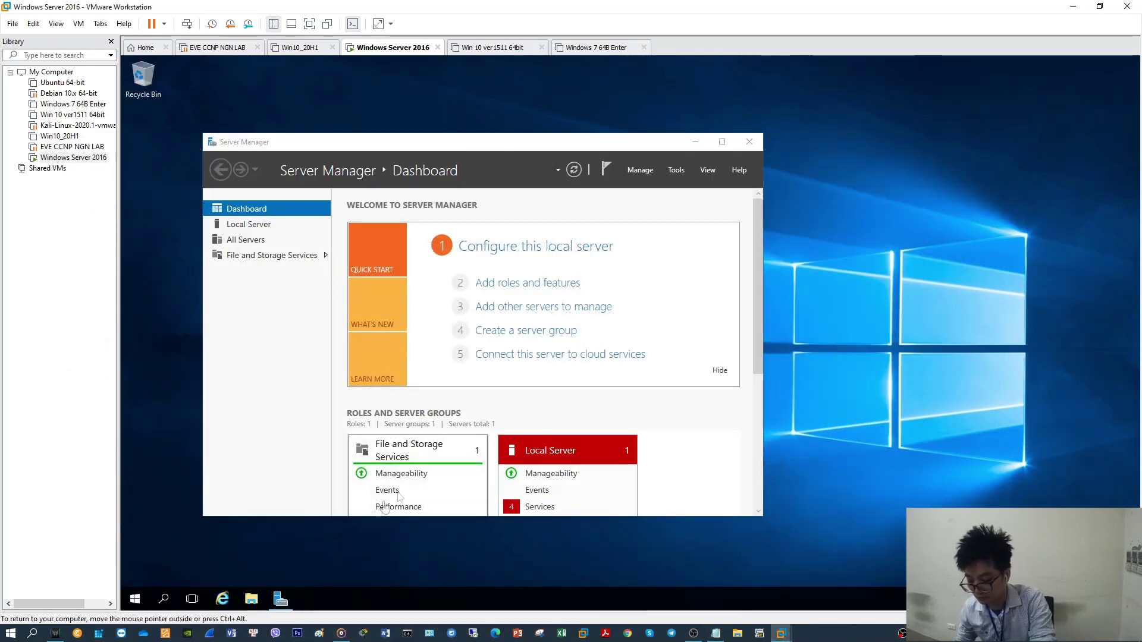
pyautogui.click(250, 601)
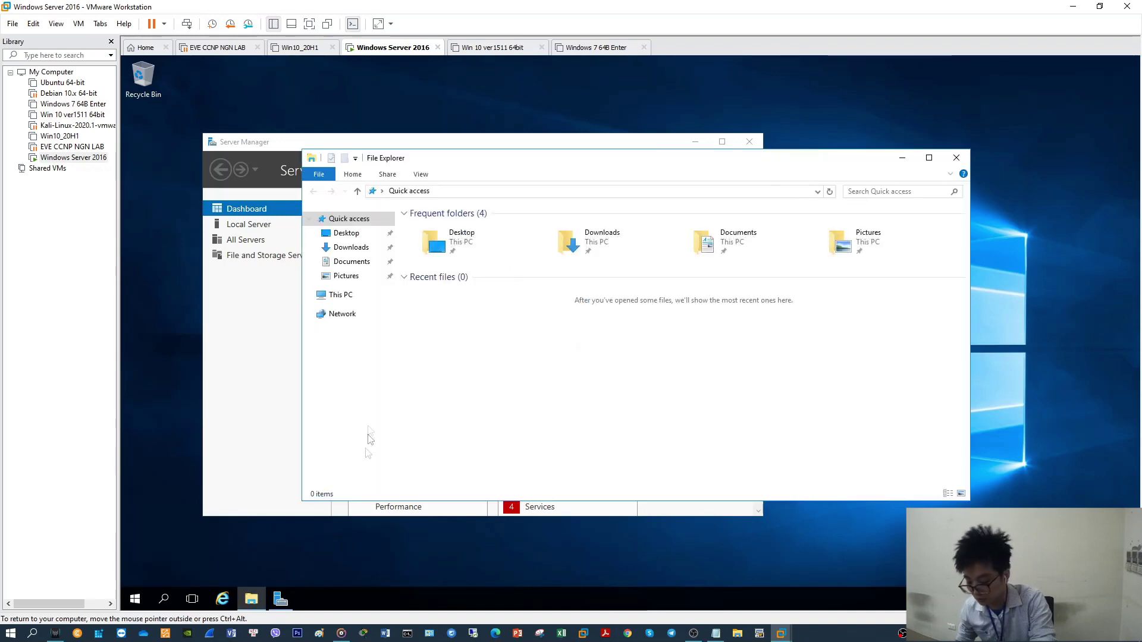
pyautogui.rightClick(339, 318)
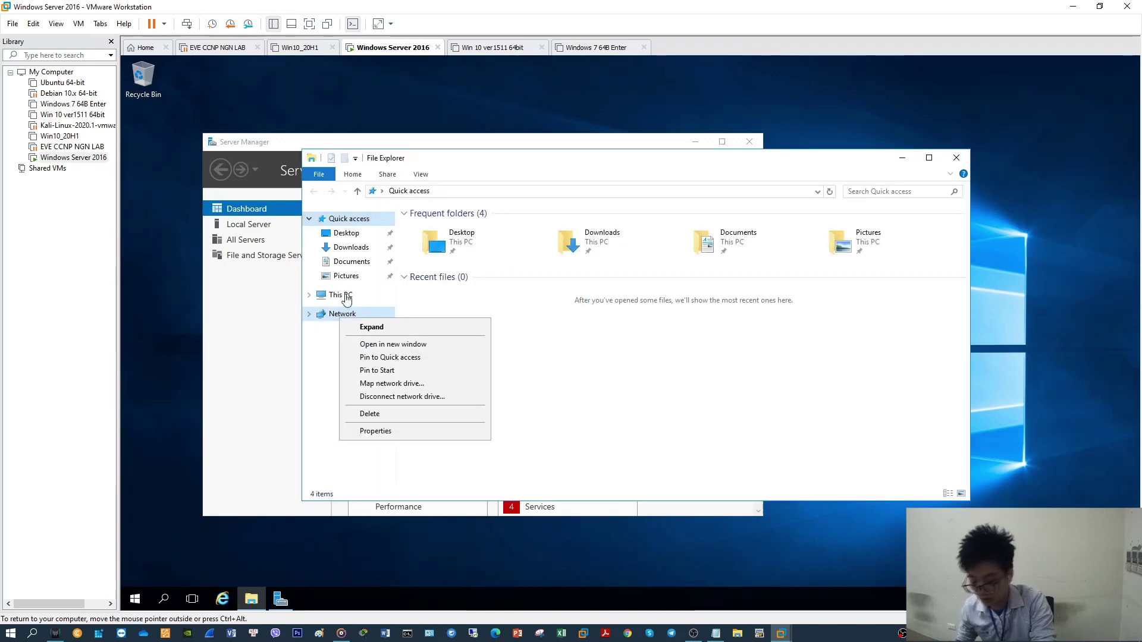
pyautogui.rightClick(349, 296)
pyautogui.click(416, 449)
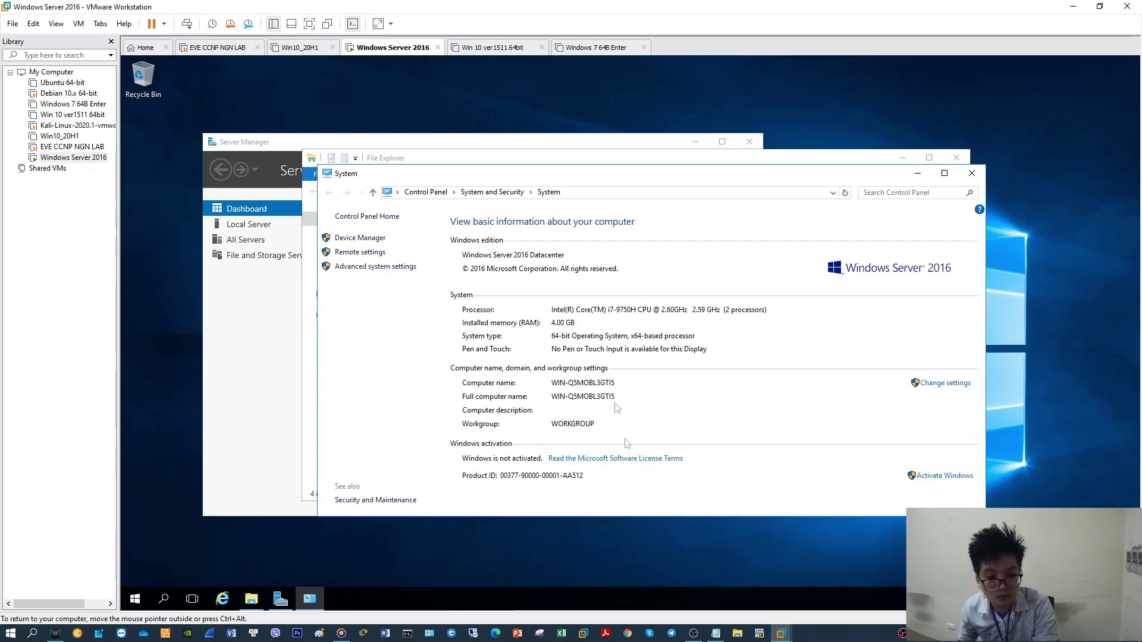
# Minimize Notepad, System and File Explorer, and maximize Server Manager's dashboard
pyautogui.click(716, 634)
pyautogui.click(716, 634)
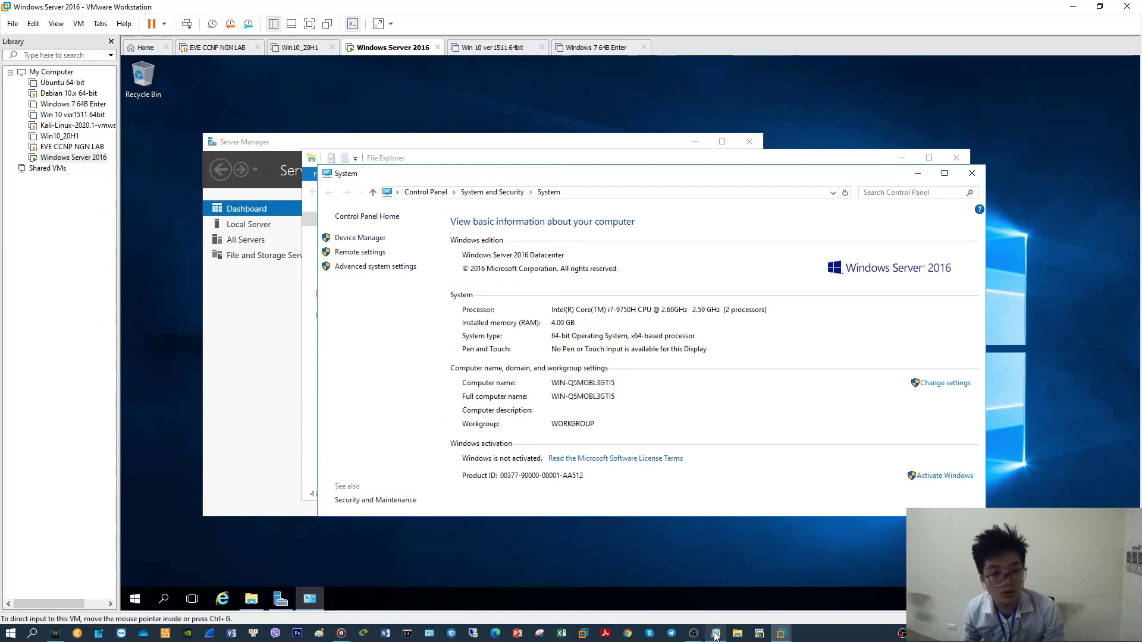
pyautogui.click(919, 176)
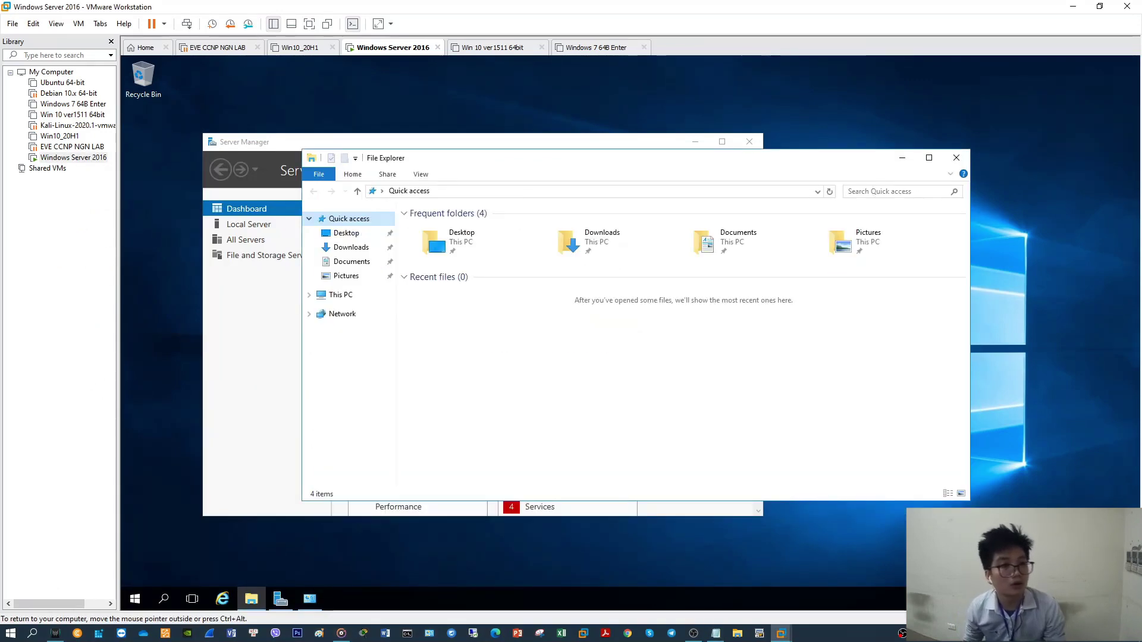
pyautogui.click(901, 158)
pyautogui.rightClick(875, 196)
pyautogui.click(905, 233)
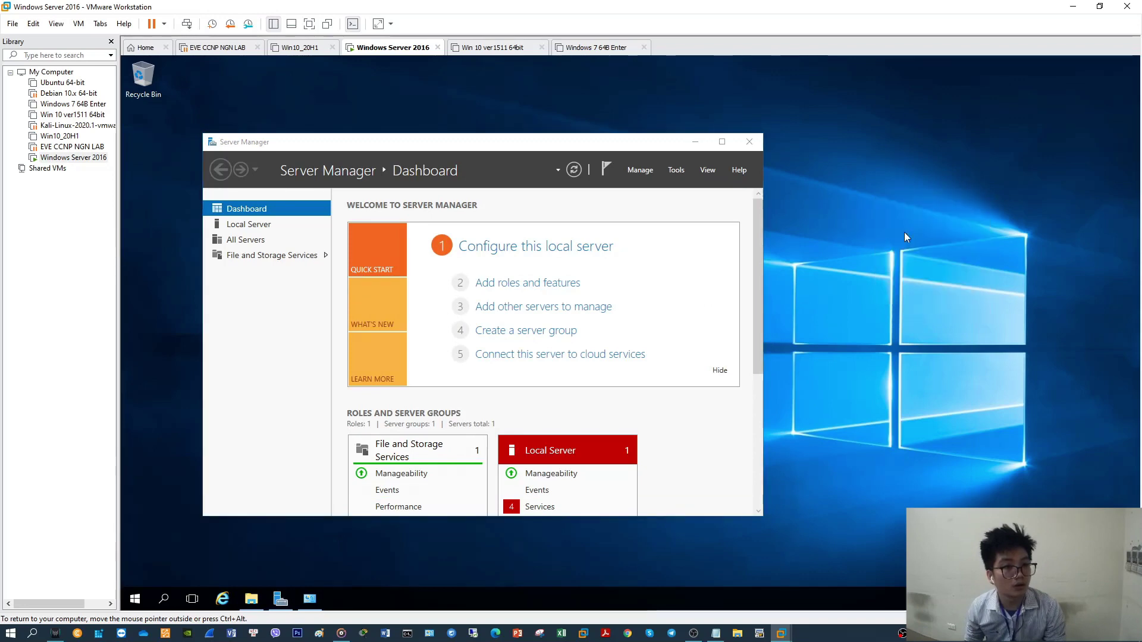
pyautogui.click(724, 145)
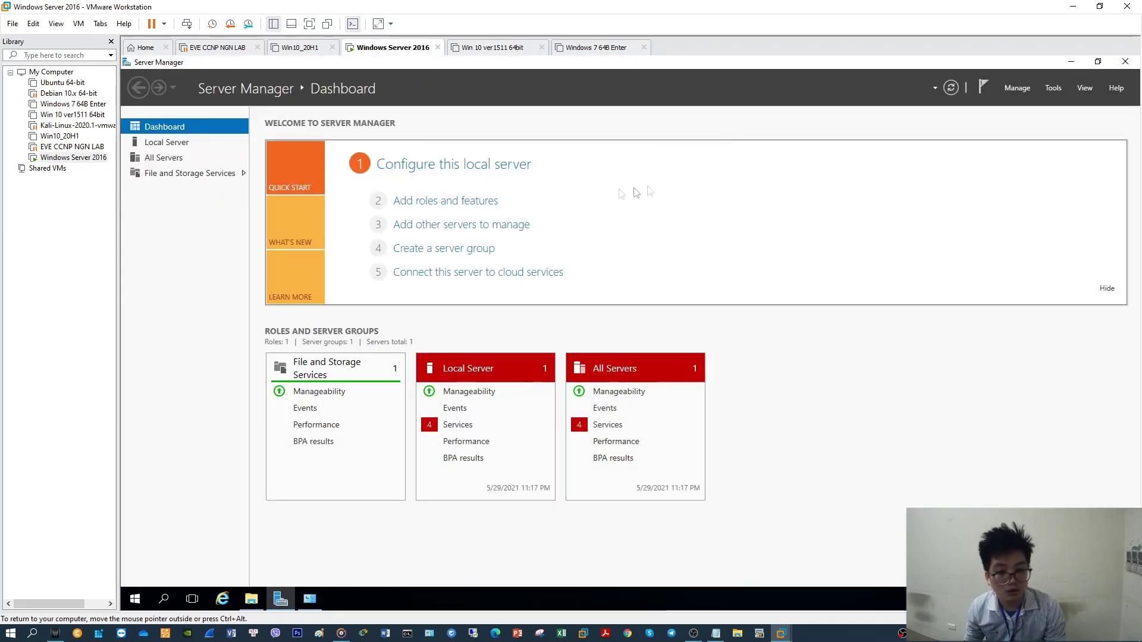
# Start Add Roles and Features, tick Remote Desktop Services, and advance past Features to its intro page
pyautogui.click(1016, 88)
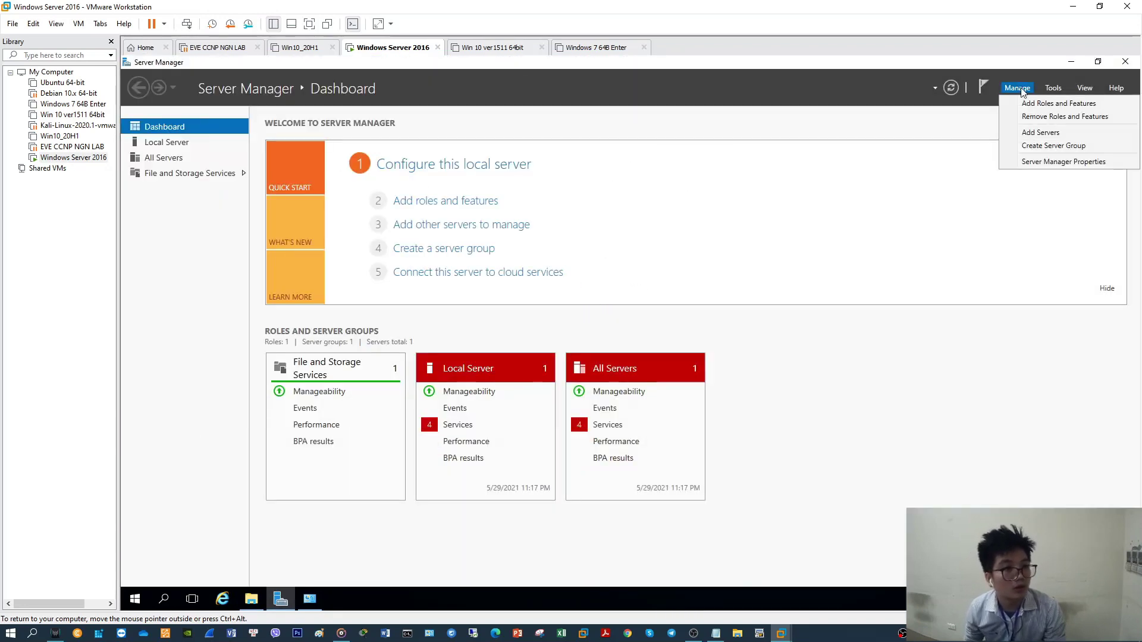
pyautogui.click(1024, 104)
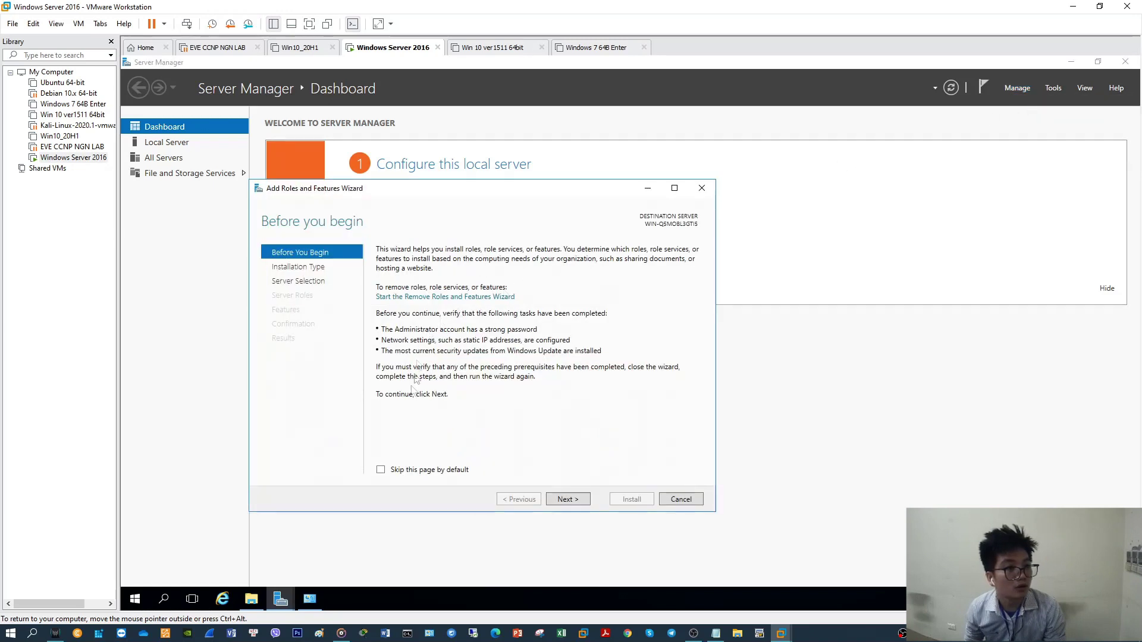
pyautogui.click(568, 500)
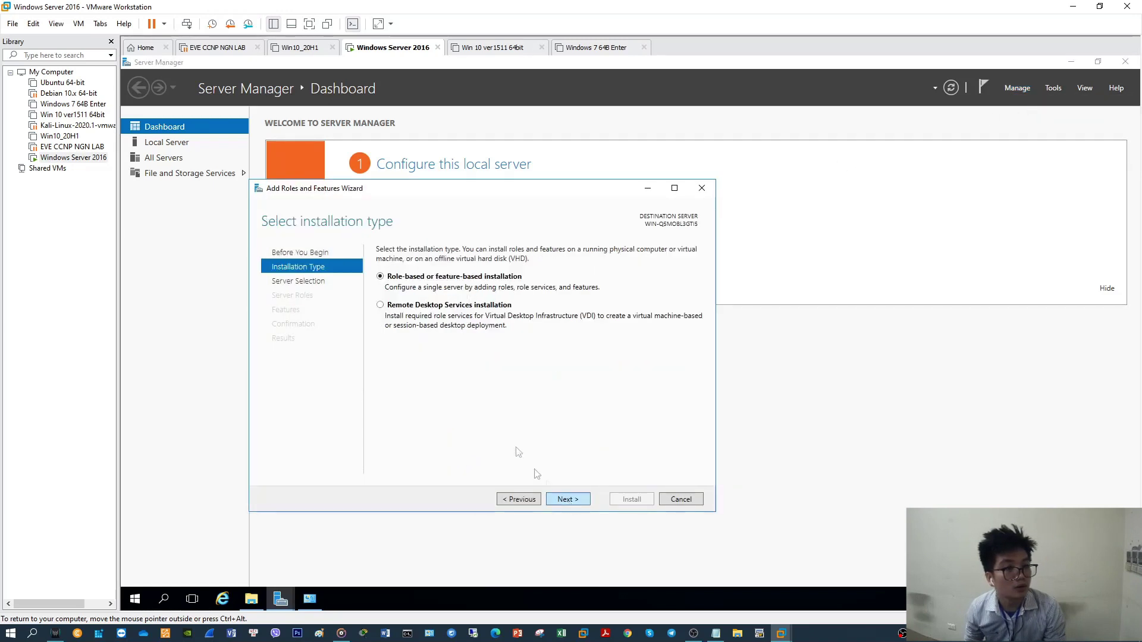
pyautogui.click(568, 499)
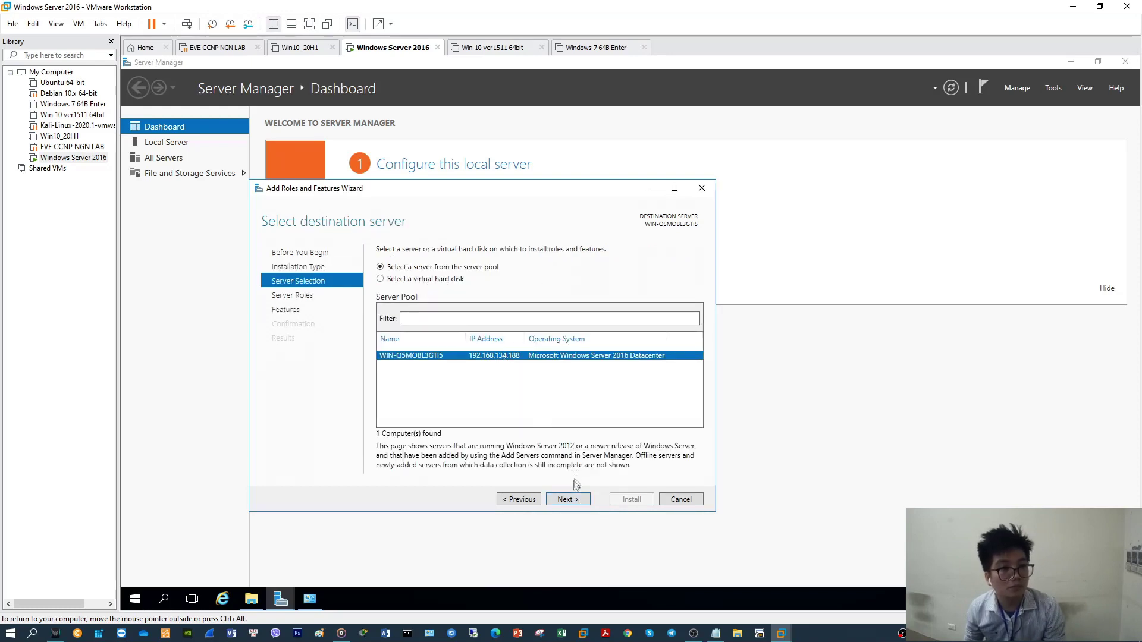
pyautogui.click(573, 503)
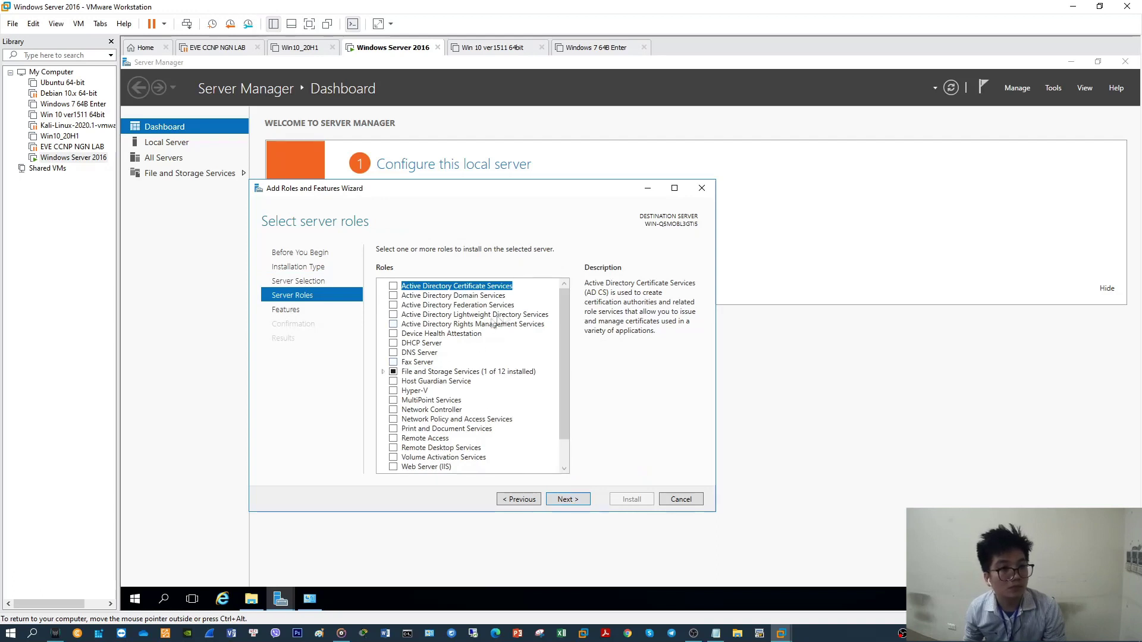
pyautogui.scroll(-1, 564, 305)
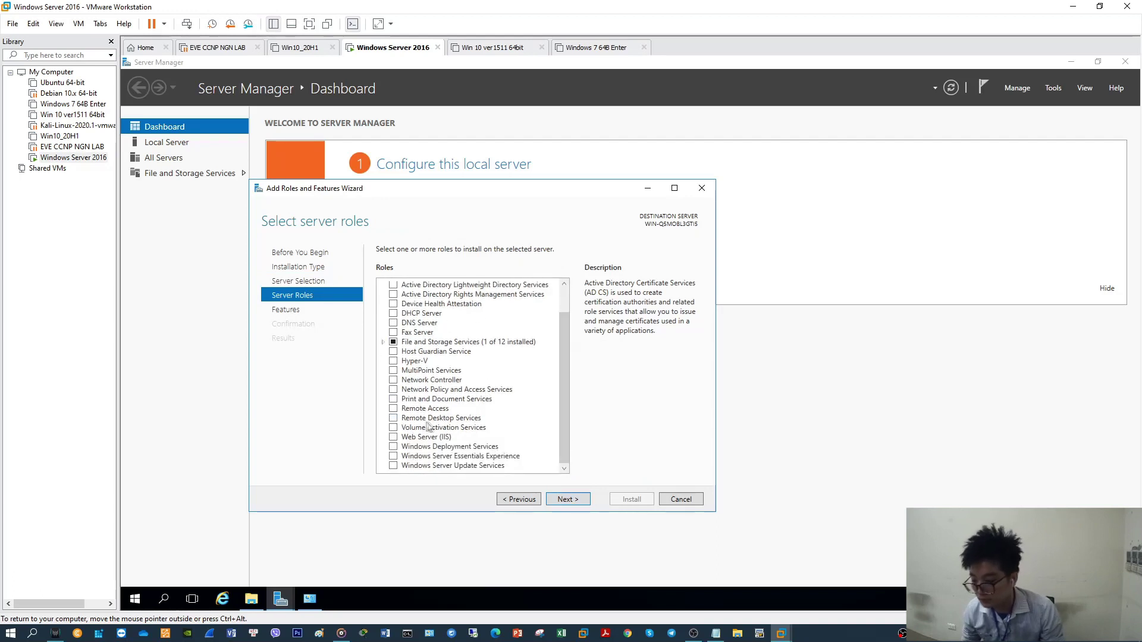
pyautogui.click(394, 419)
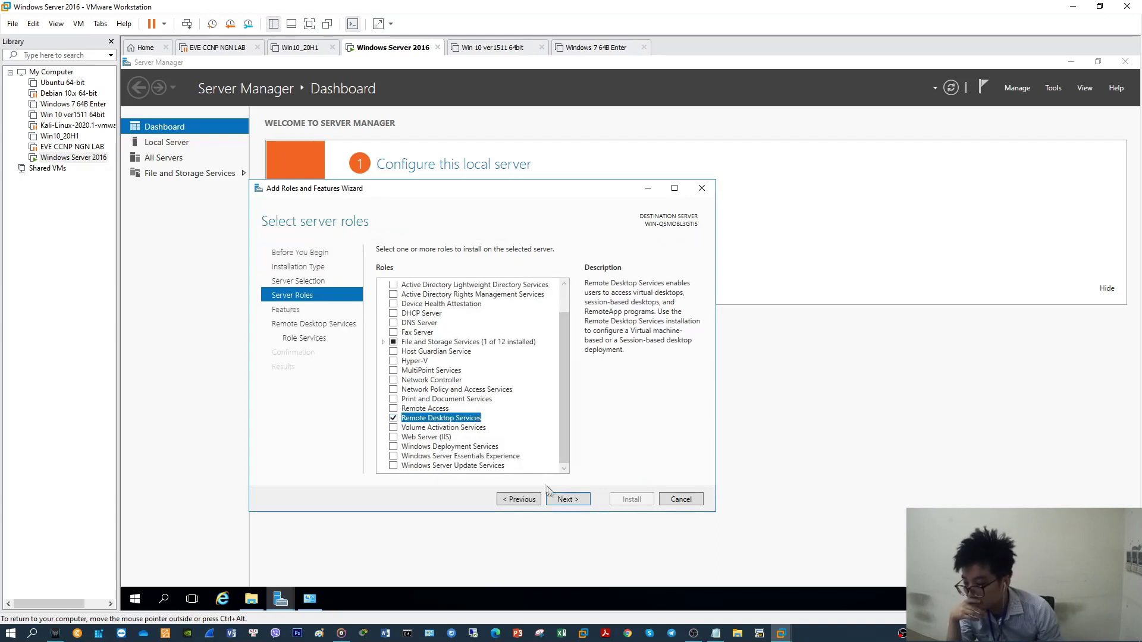
pyautogui.click(568, 500)
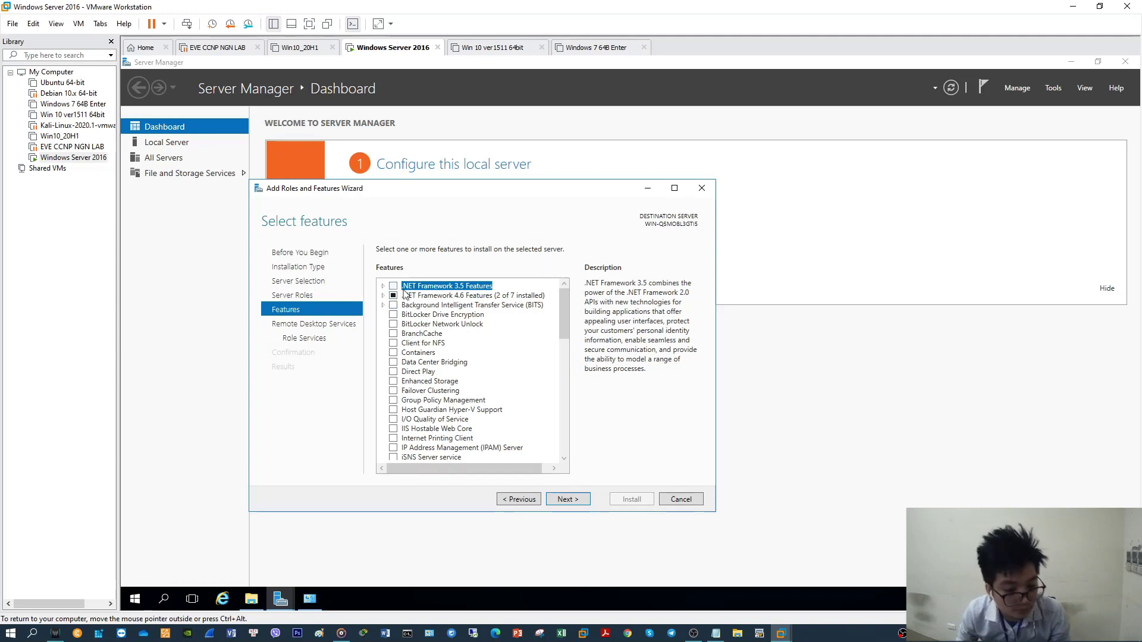
pyautogui.click(578, 501)
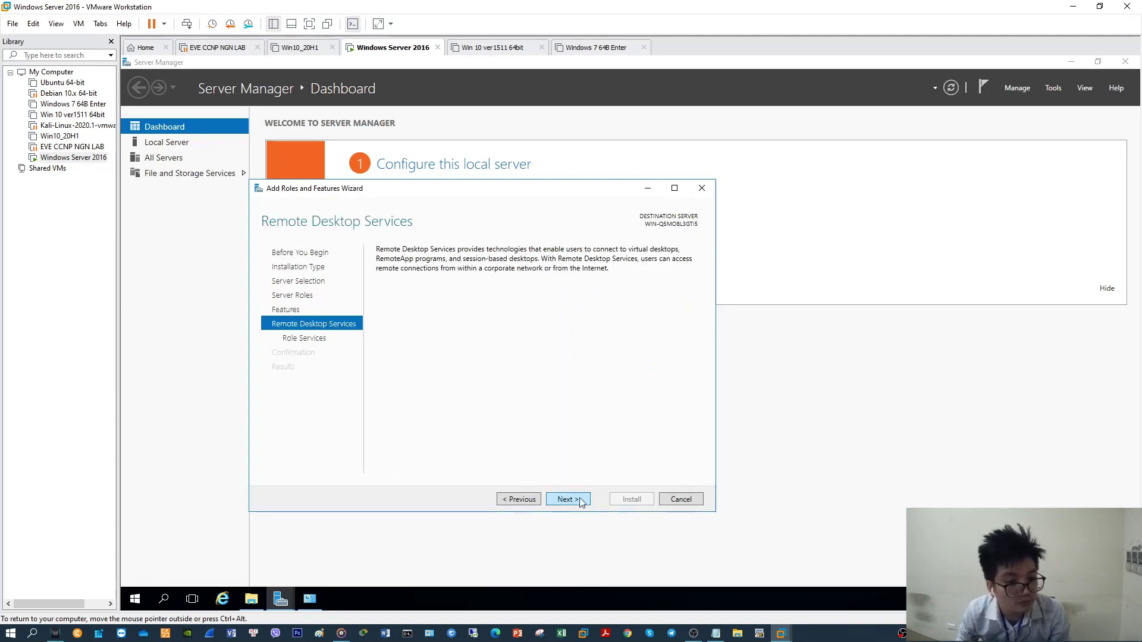
pyautogui.click(580, 502)
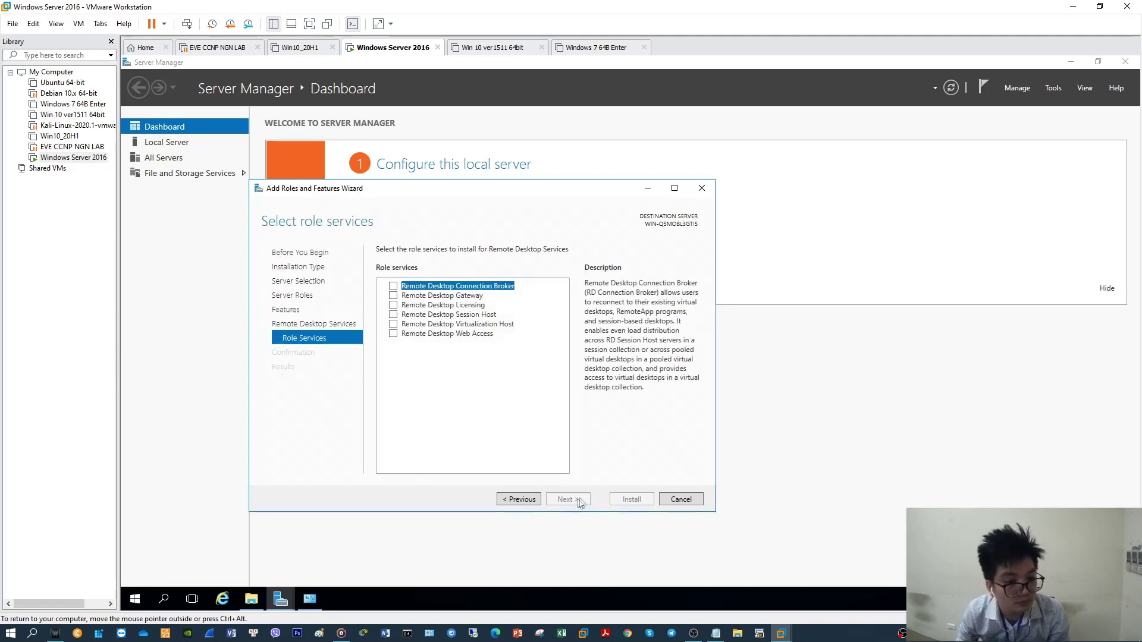
# Tick Gateway, Licensing, Session Host and Connection Broker, dropping Virtualization Host after the Hyper-V error
pyautogui.click(394, 297)
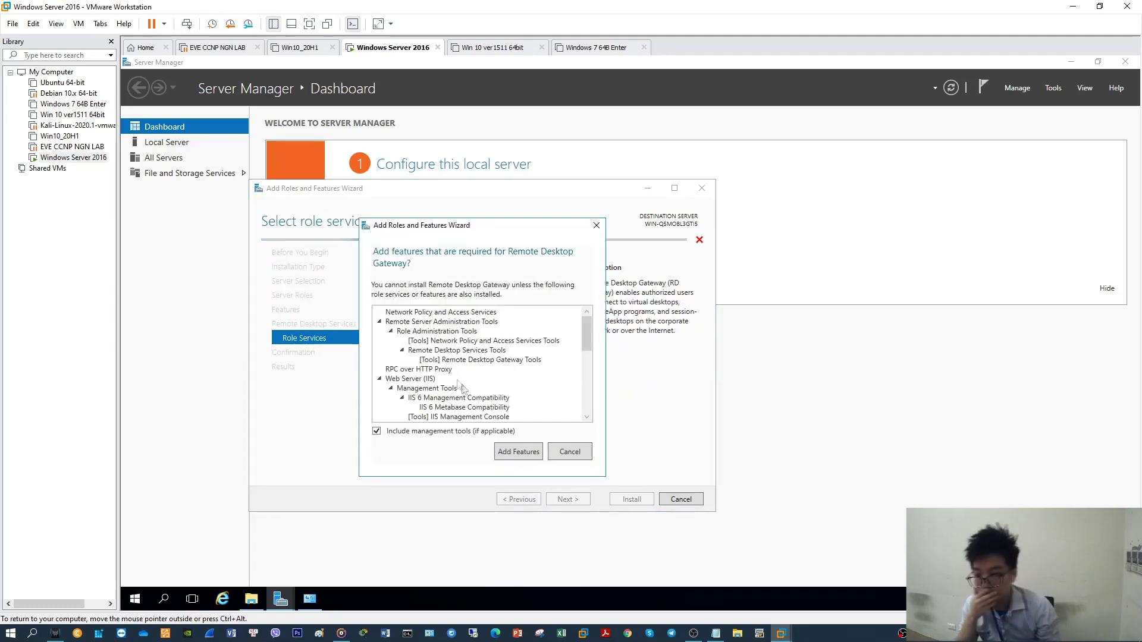
pyautogui.click(513, 450)
pyautogui.click(393, 305)
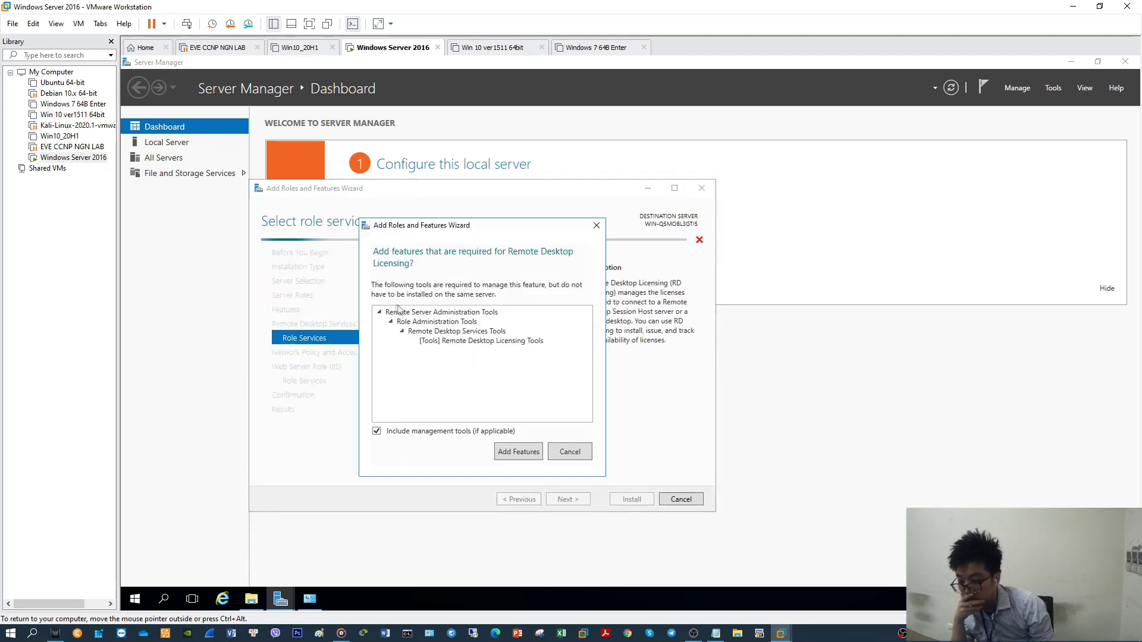
pyautogui.click(527, 453)
pyautogui.click(394, 314)
pyautogui.click(523, 452)
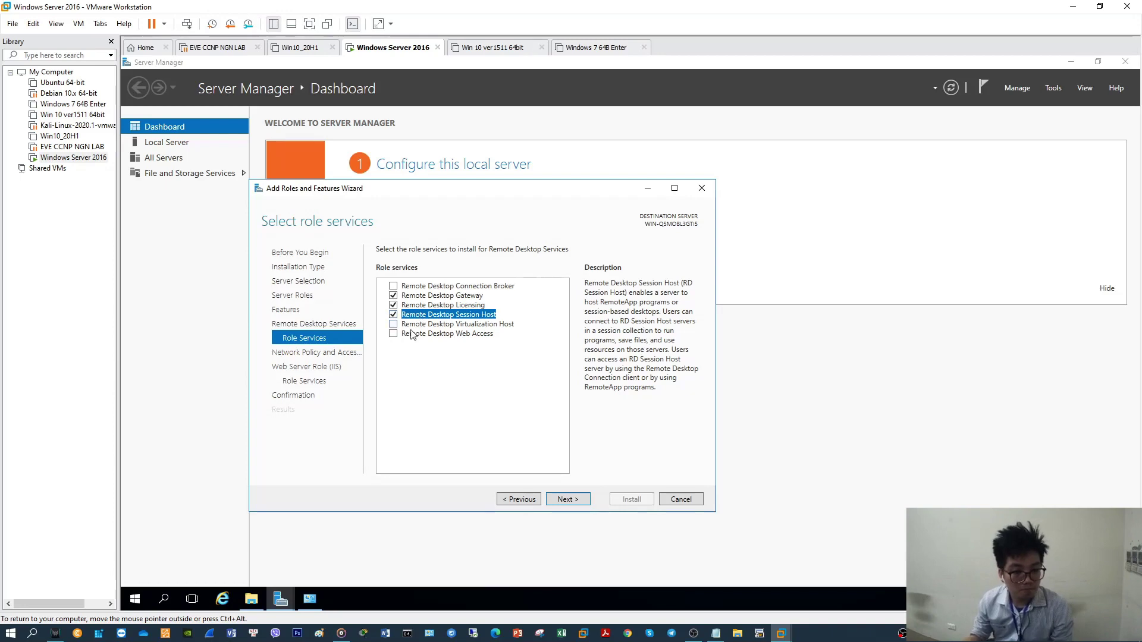
pyautogui.click(394, 287)
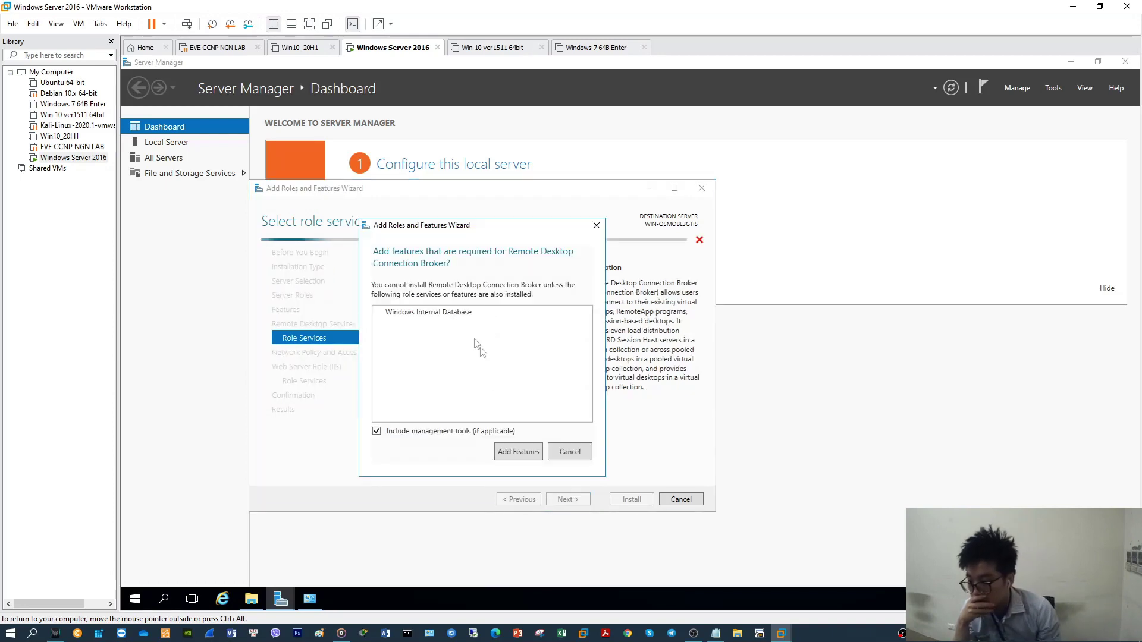
pyautogui.click(520, 452)
pyautogui.click(393, 325)
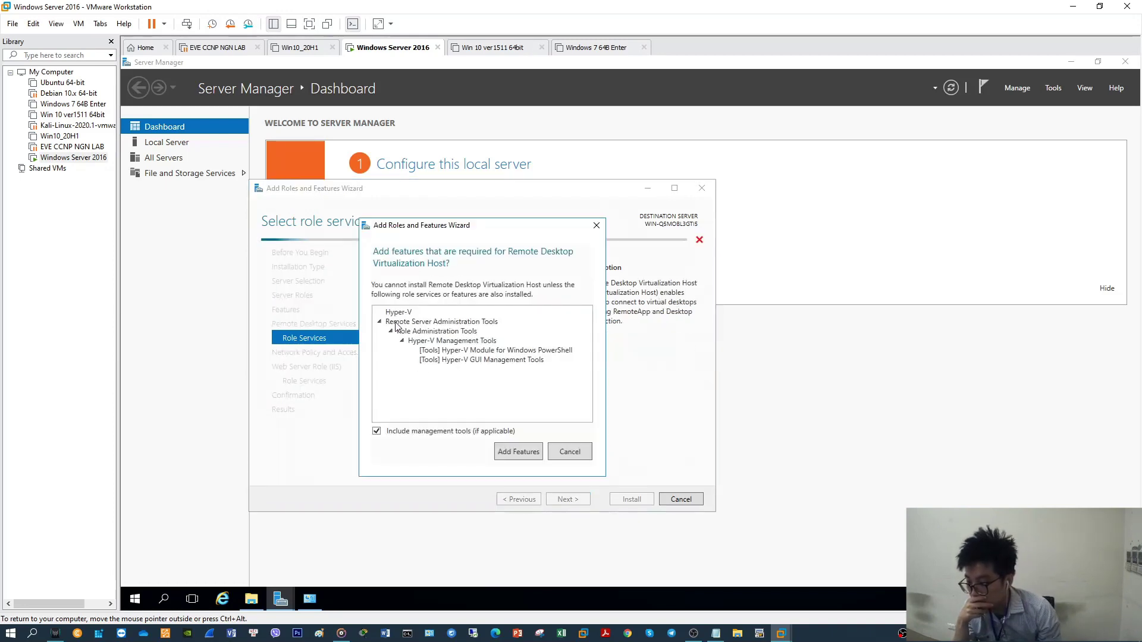
pyautogui.click(532, 452)
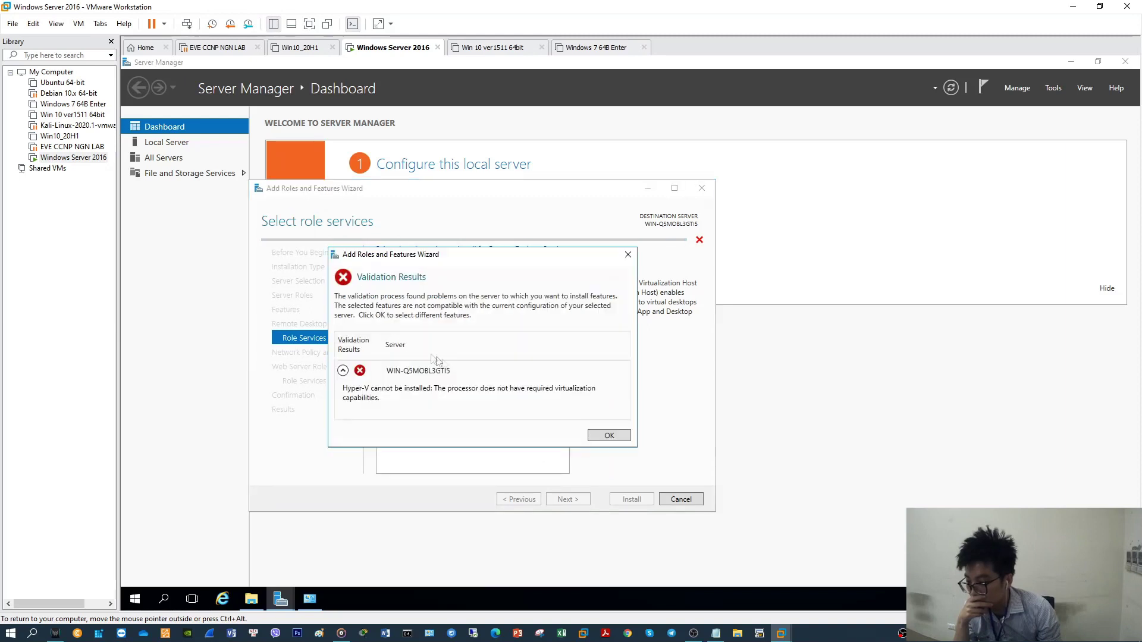
pyautogui.click(603, 436)
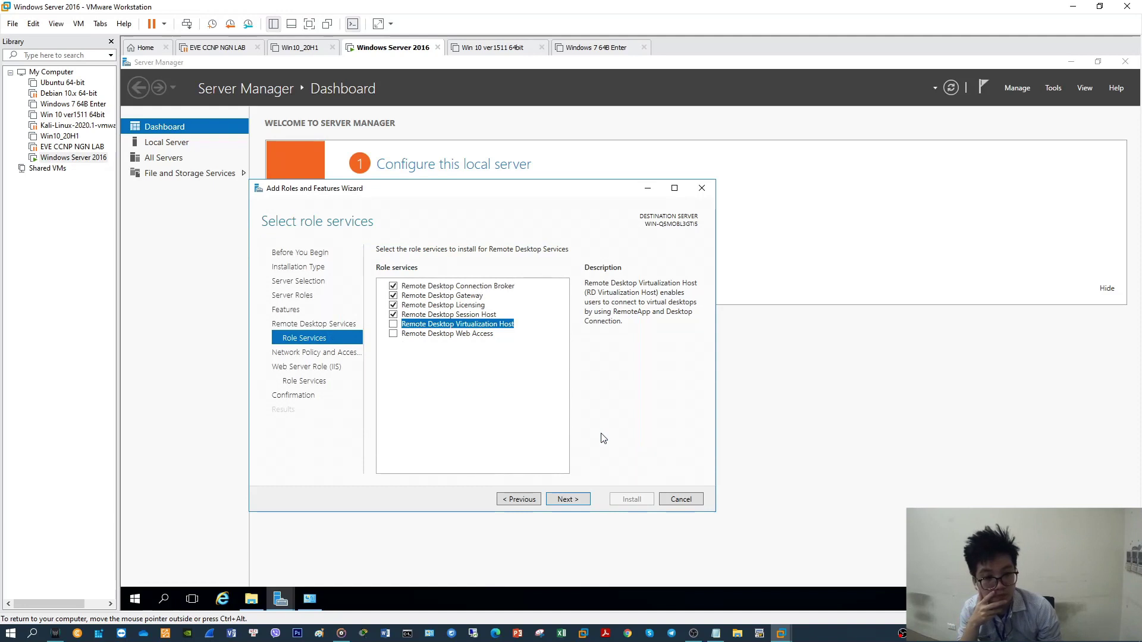
# Keep the Network Policy and Web Server (IIS) defaults and continue to confirmation
pyautogui.click(571, 499)
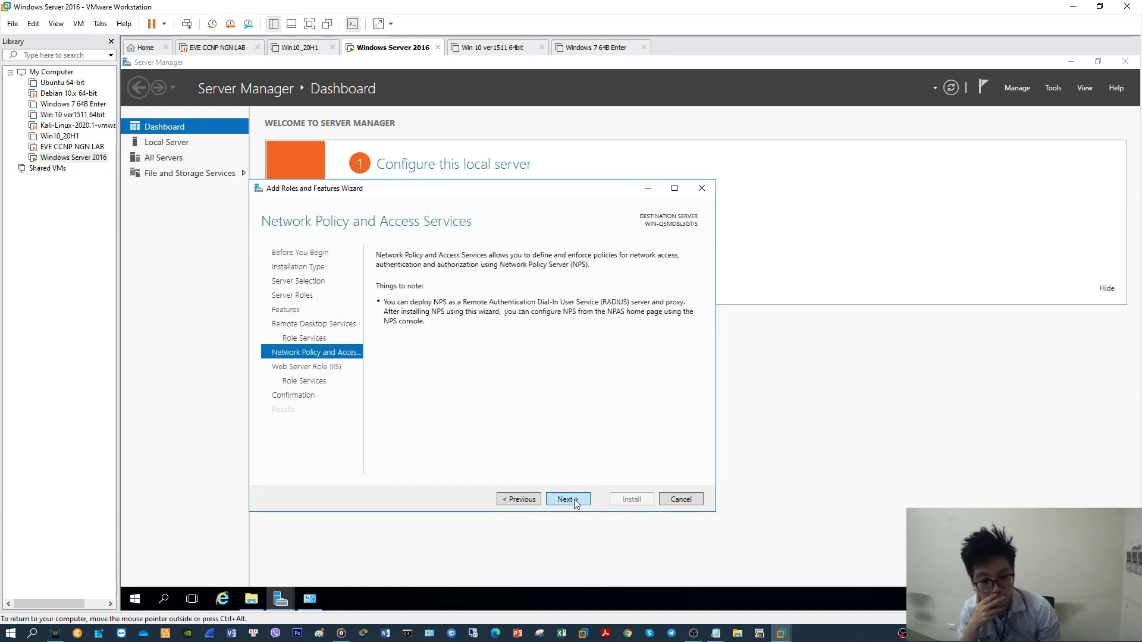
pyautogui.click(575, 501)
pyautogui.click(573, 502)
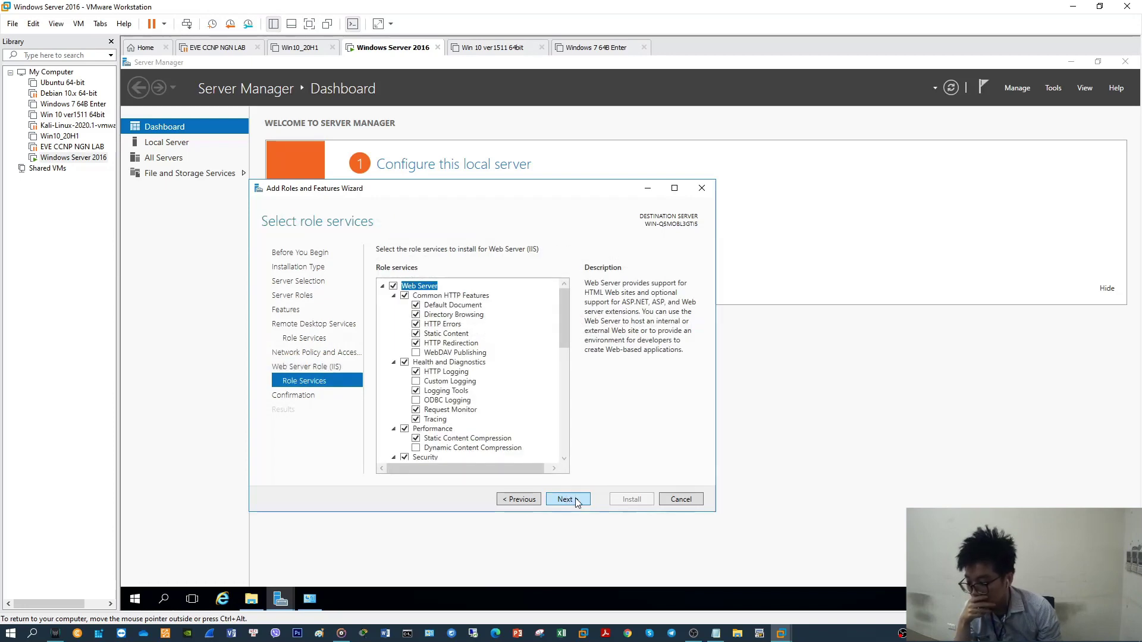
pyautogui.click(576, 502)
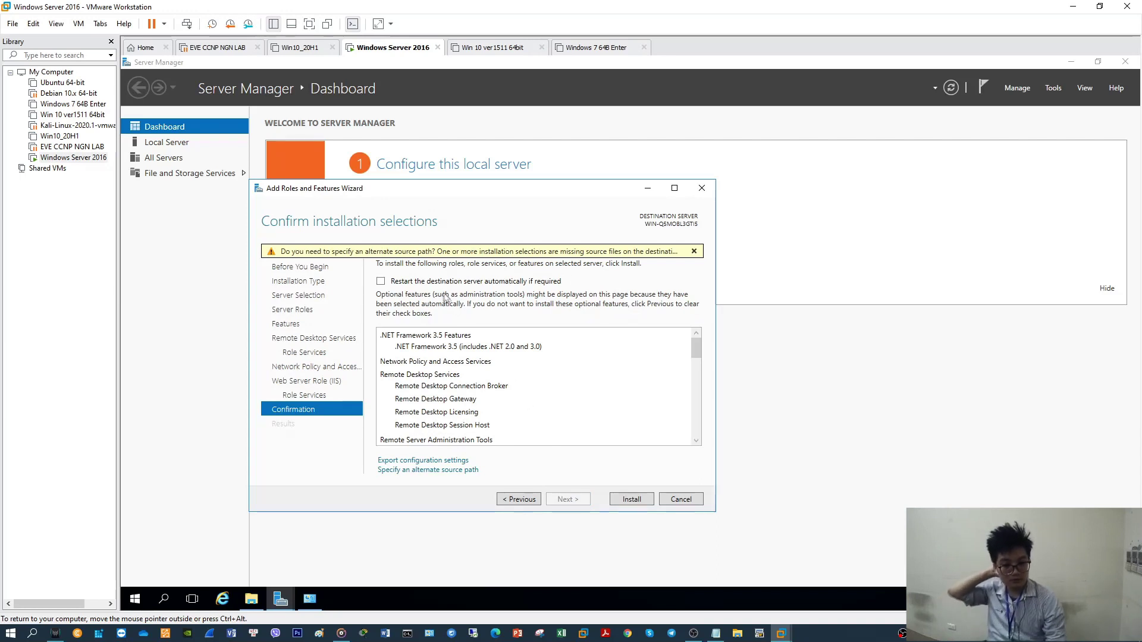
# Allow automatic restart of the destination server if required and begin installing the roles
pyautogui.click(411, 283)
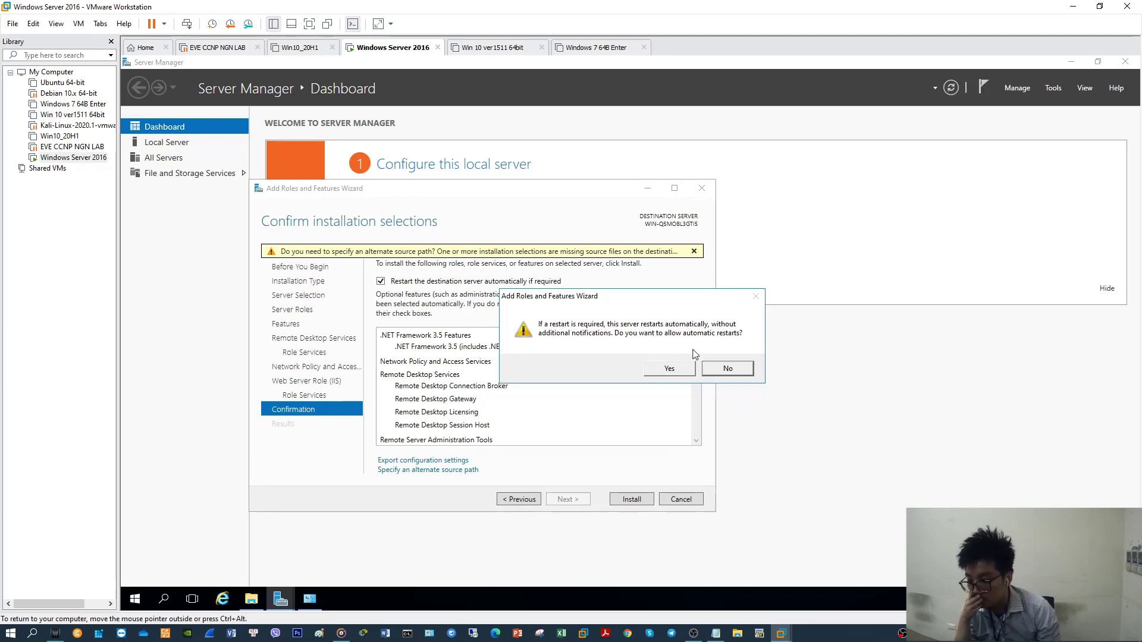
pyautogui.click(689, 369)
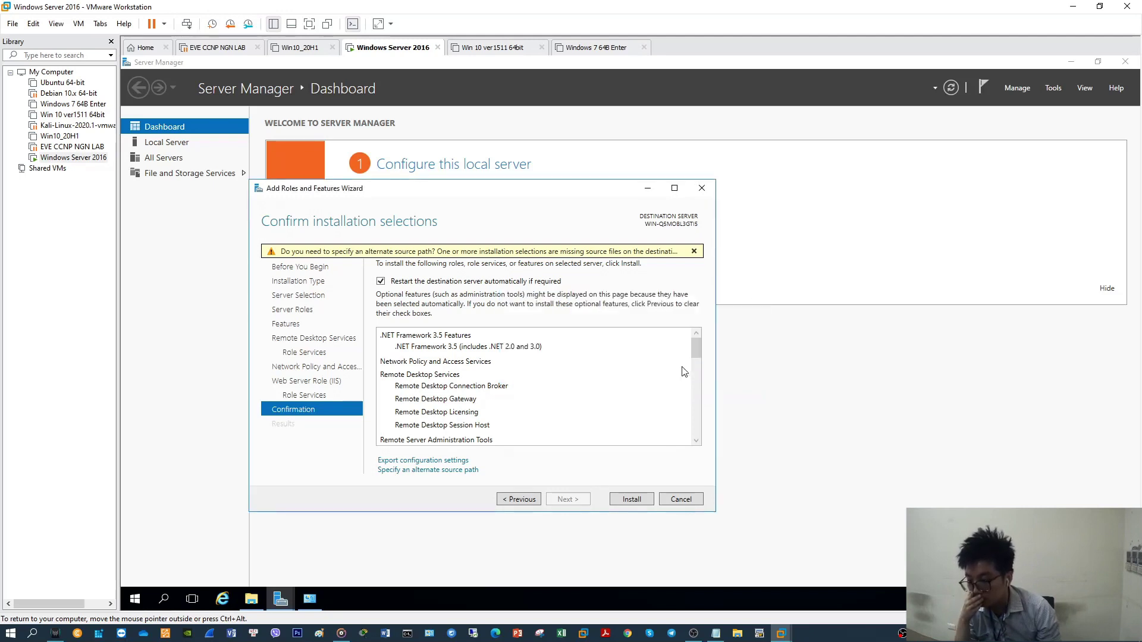
pyautogui.click(632, 500)
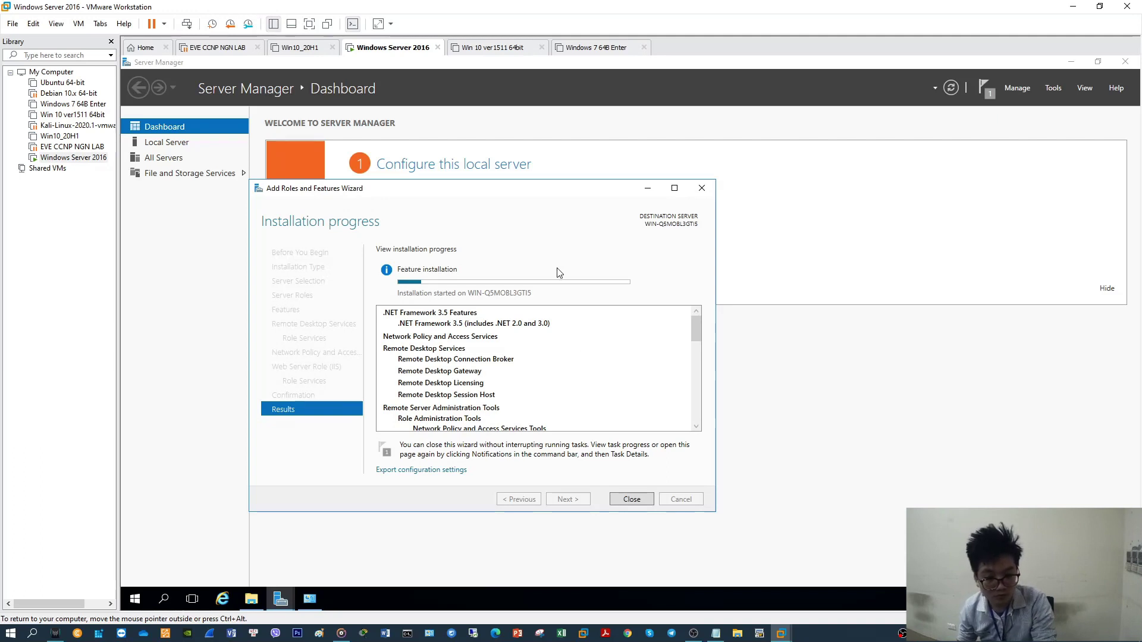
# Reposition the installation progress window over the dashboard while the install runs
pyautogui.moveTo(523, 193); pyautogui.dragTo(443, 186)
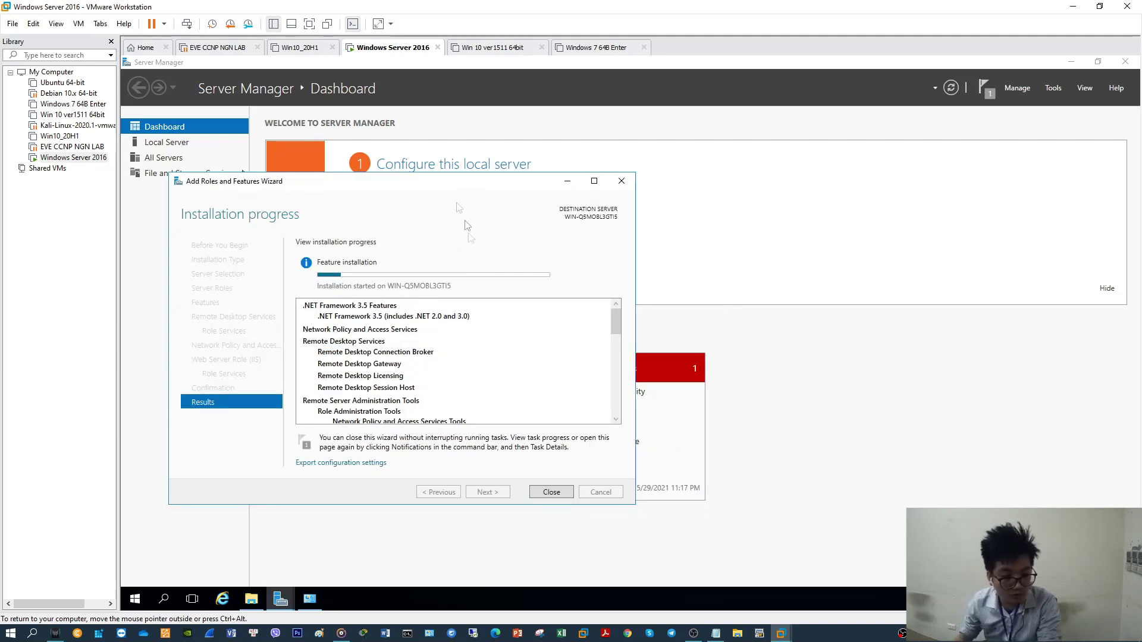
pyautogui.moveTo(468, 186); pyautogui.dragTo(970, 186)
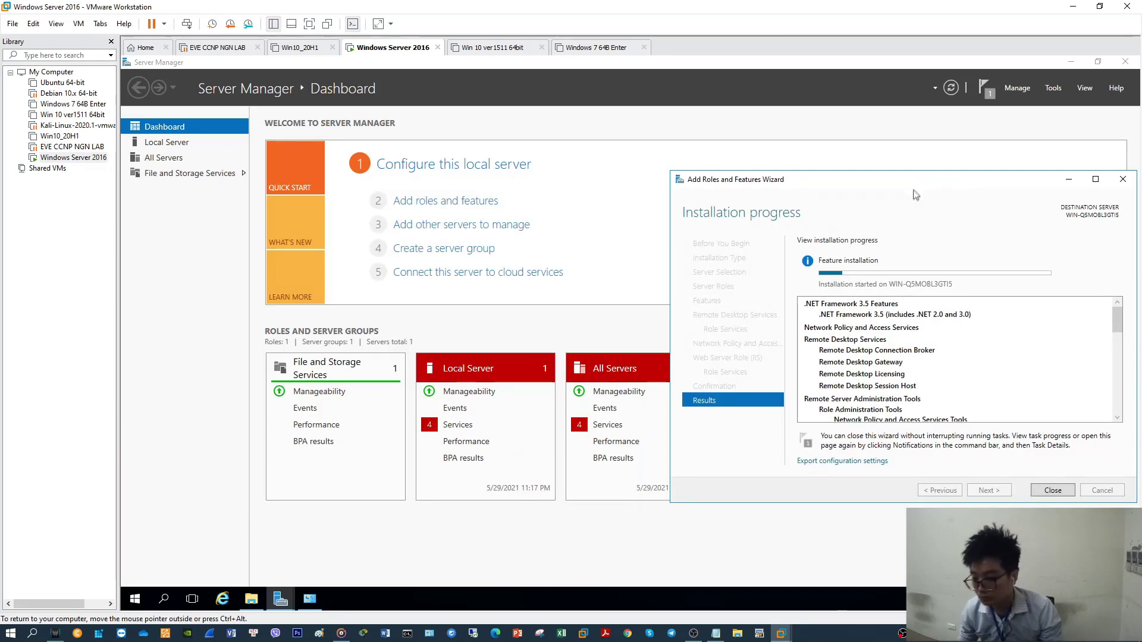
pyautogui.moveTo(884, 182); pyautogui.dragTo(564, 182)
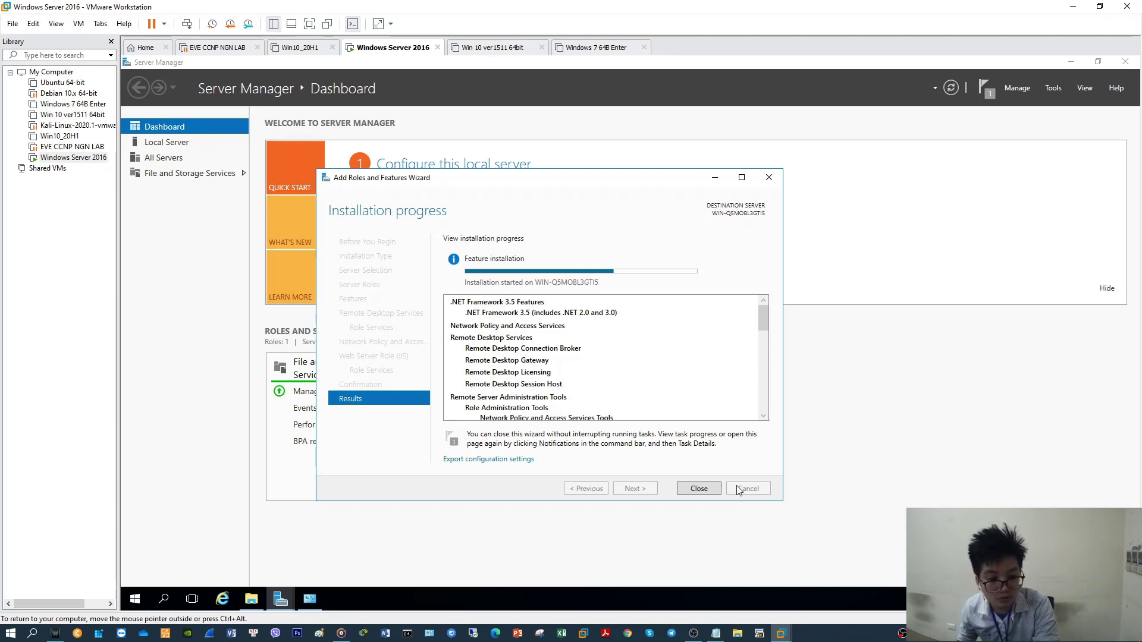
# Wait for Installation succeeded, then close the Add Roles and Features wizard
pyautogui.click(958, 635)
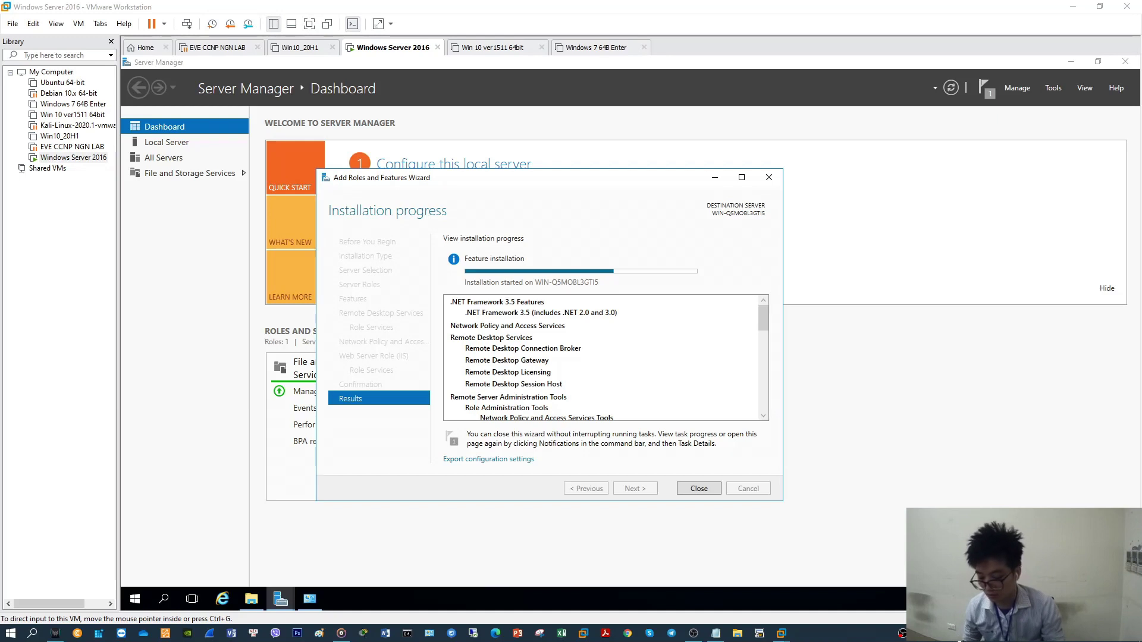
pyautogui.click(628, 184)
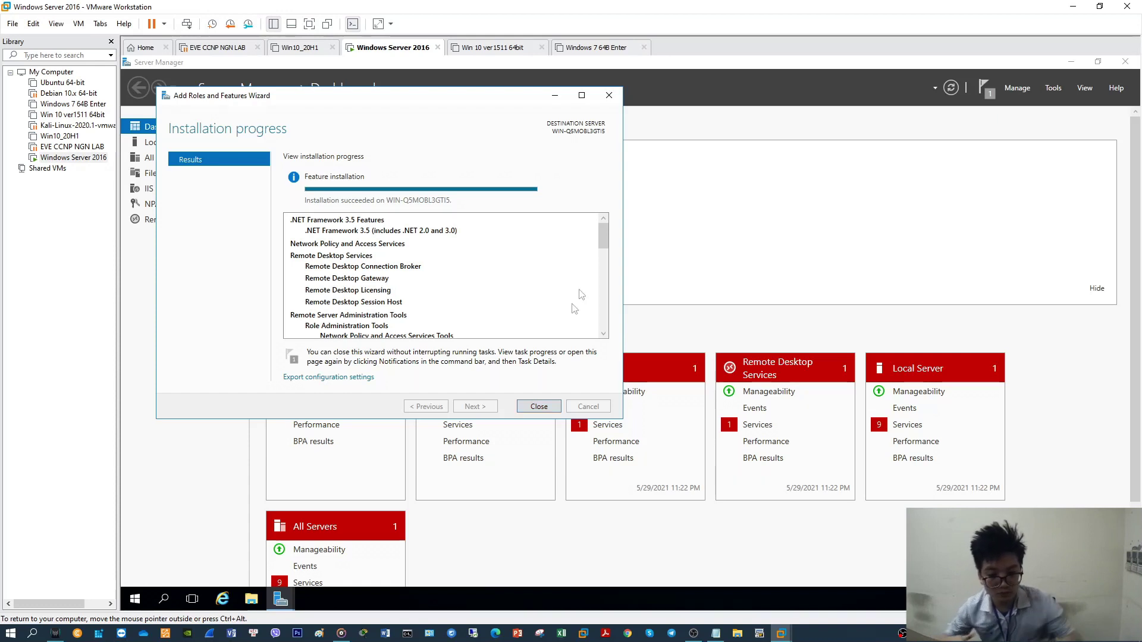
pyautogui.scroll(-5, 592, 275)
pyautogui.scroll(5, 592, 275)
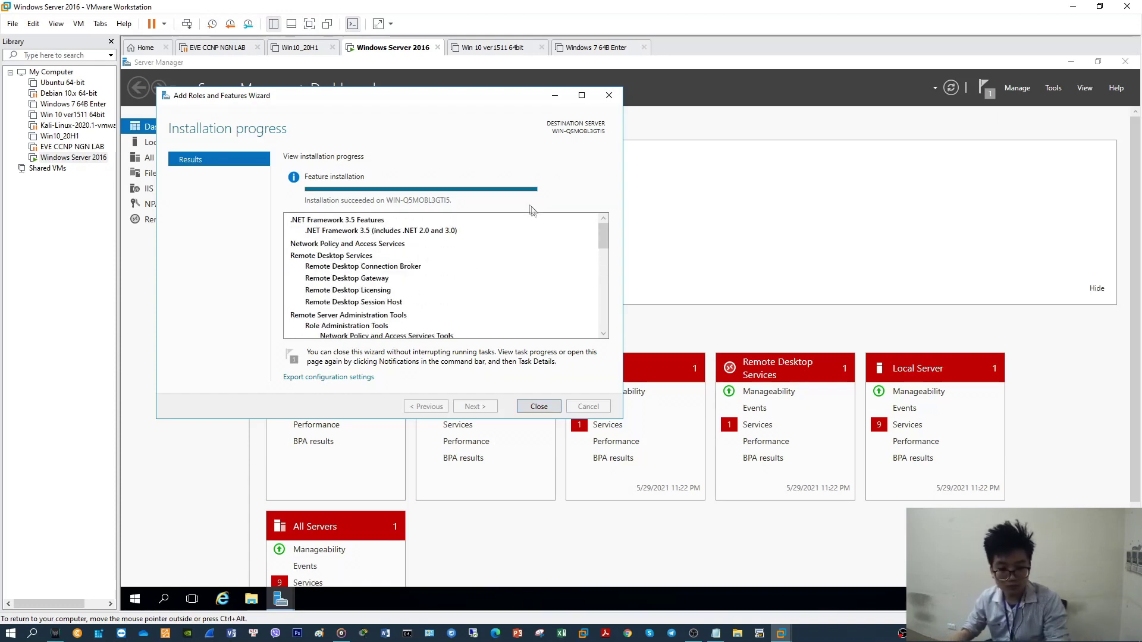
pyautogui.moveTo(523, 190)
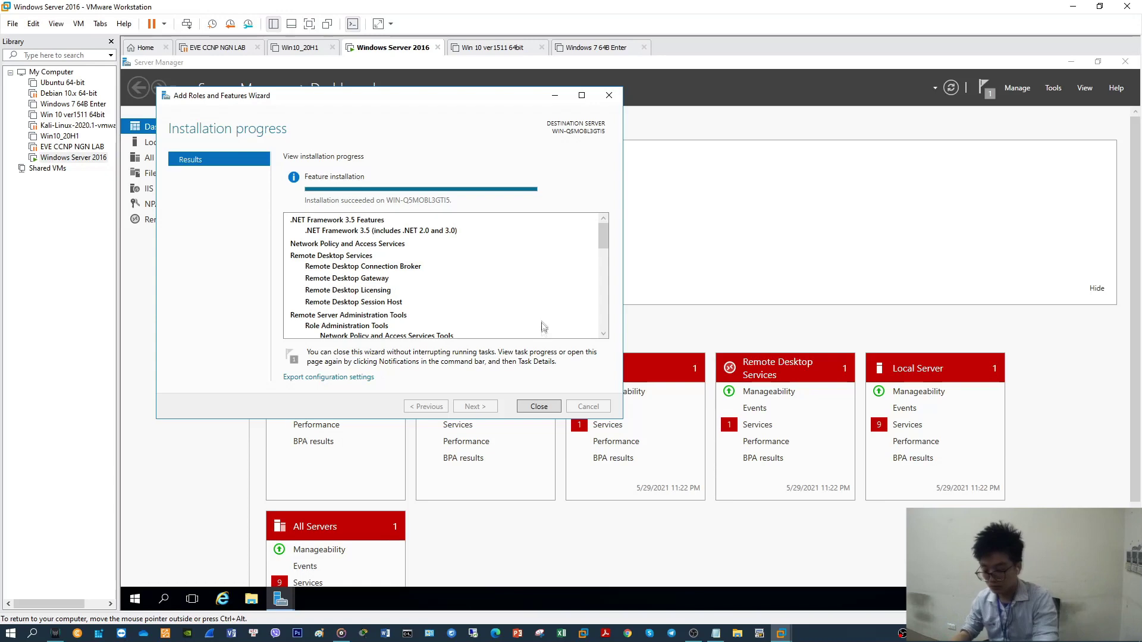
pyautogui.click(542, 407)
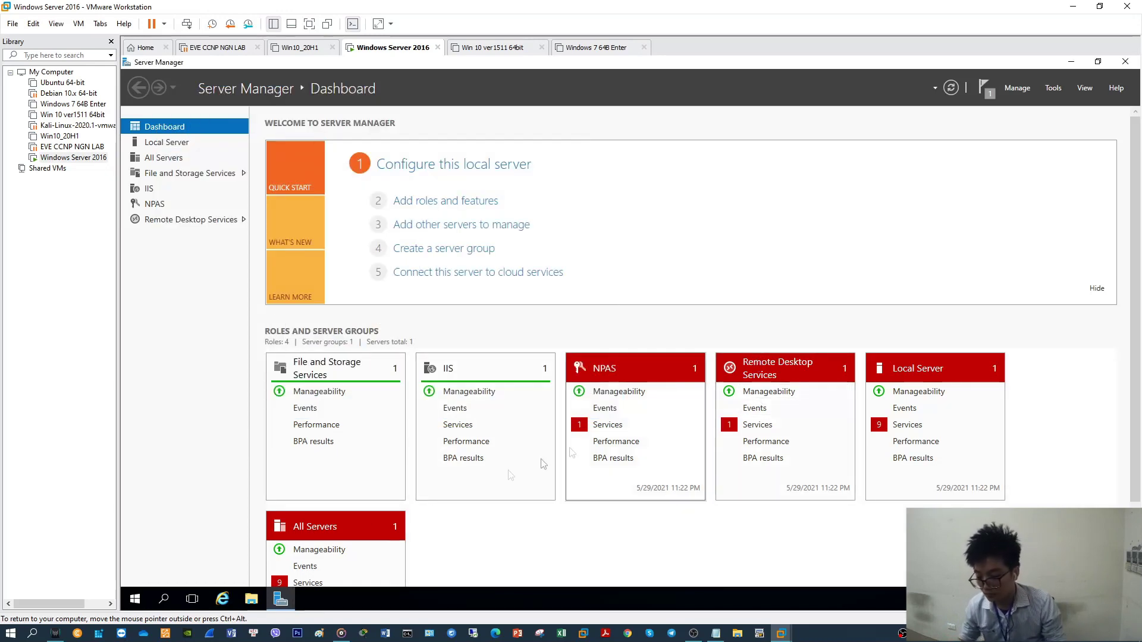
# Restart the server via Start > Power > Restart, then minimize Server Manager after reload
pyautogui.click(135, 599)
pyautogui.click(135, 574)
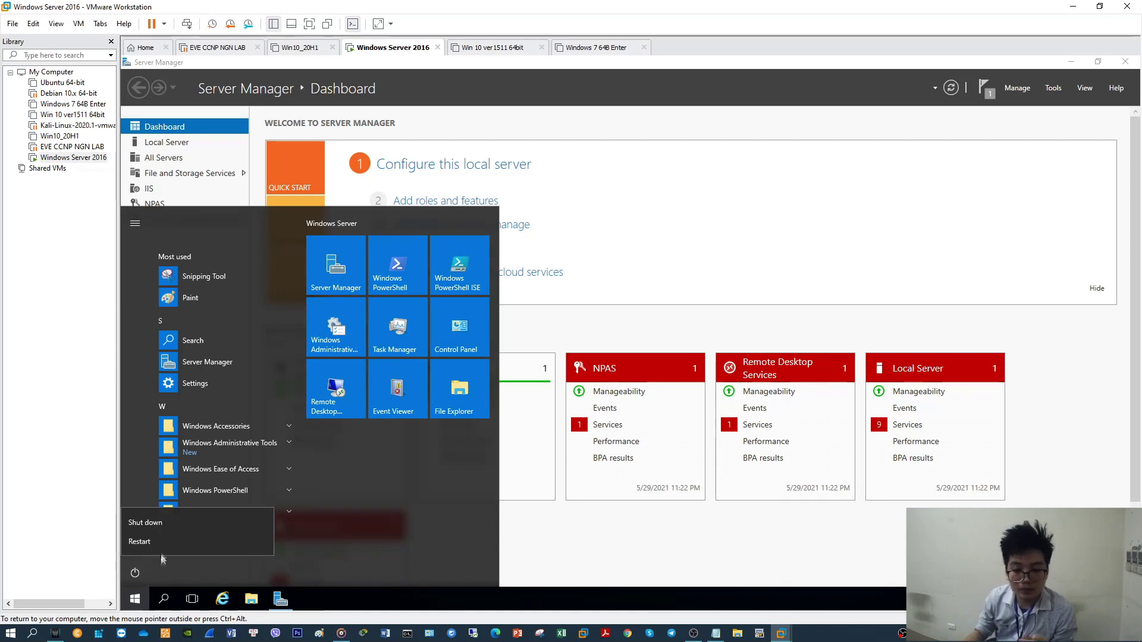
pyautogui.click(163, 544)
pyautogui.click(293, 540)
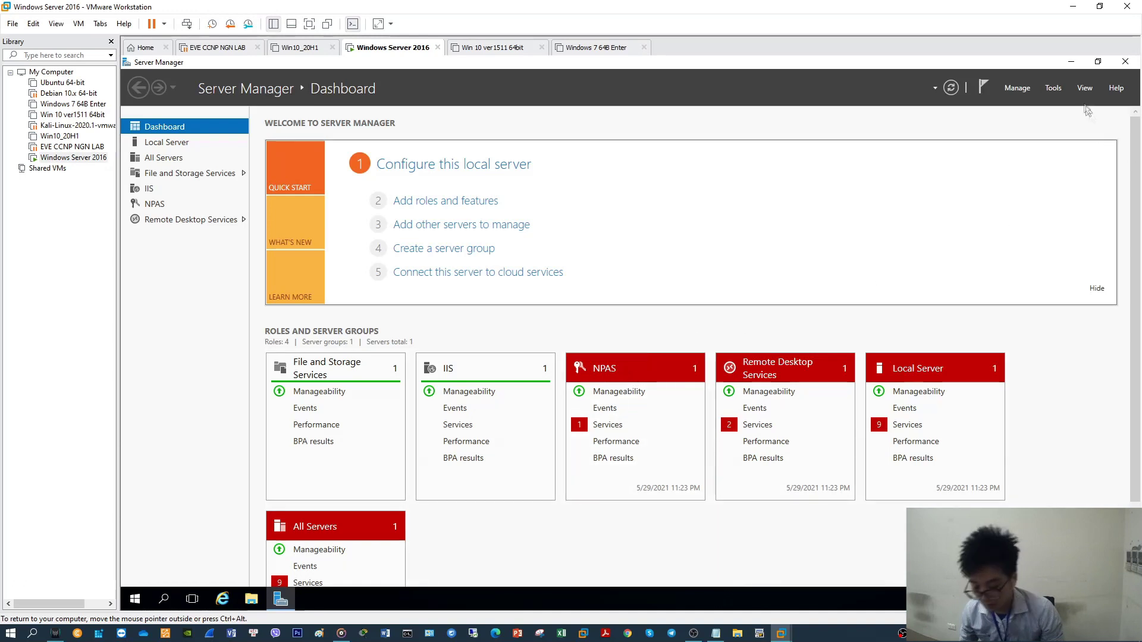
pyautogui.click(1070, 63)
# Refresh the server desktop and return input focus to the virtual machine
pyautogui.rightClick(588, 237)
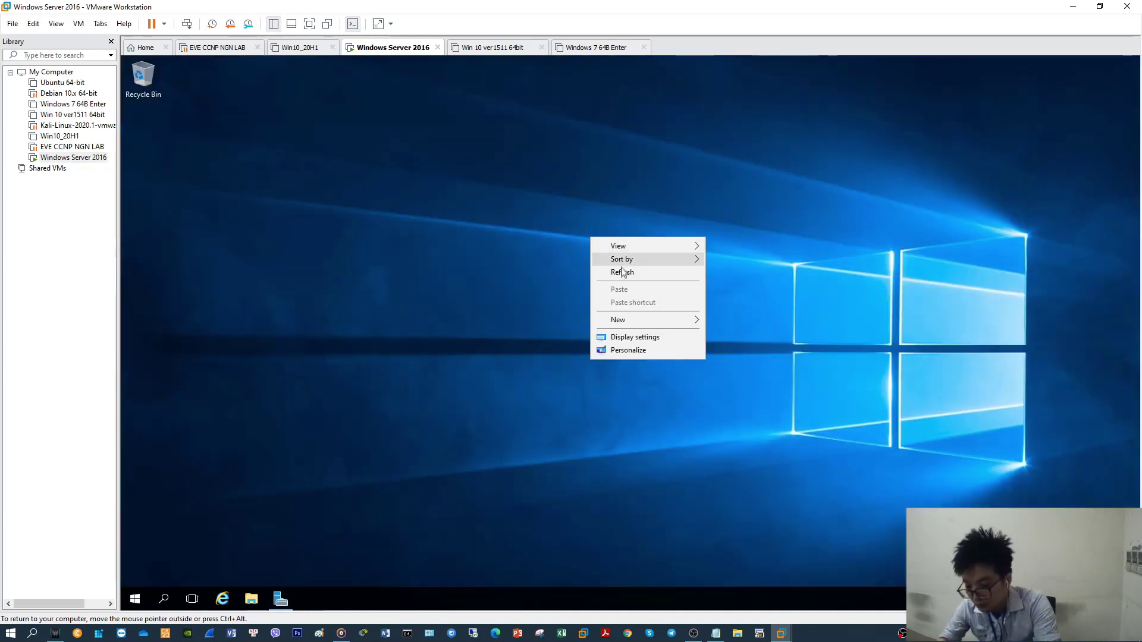
pyautogui.click(663, 271)
pyautogui.rightClick(627, 275)
pyautogui.click(657, 310)
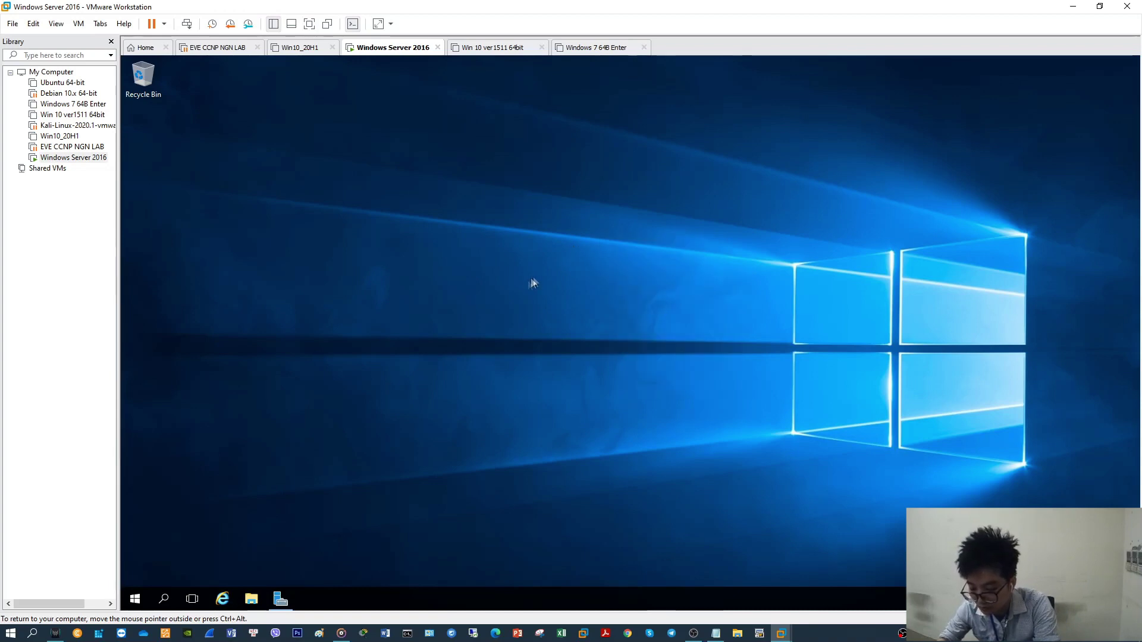
pyautogui.click(11, 633)
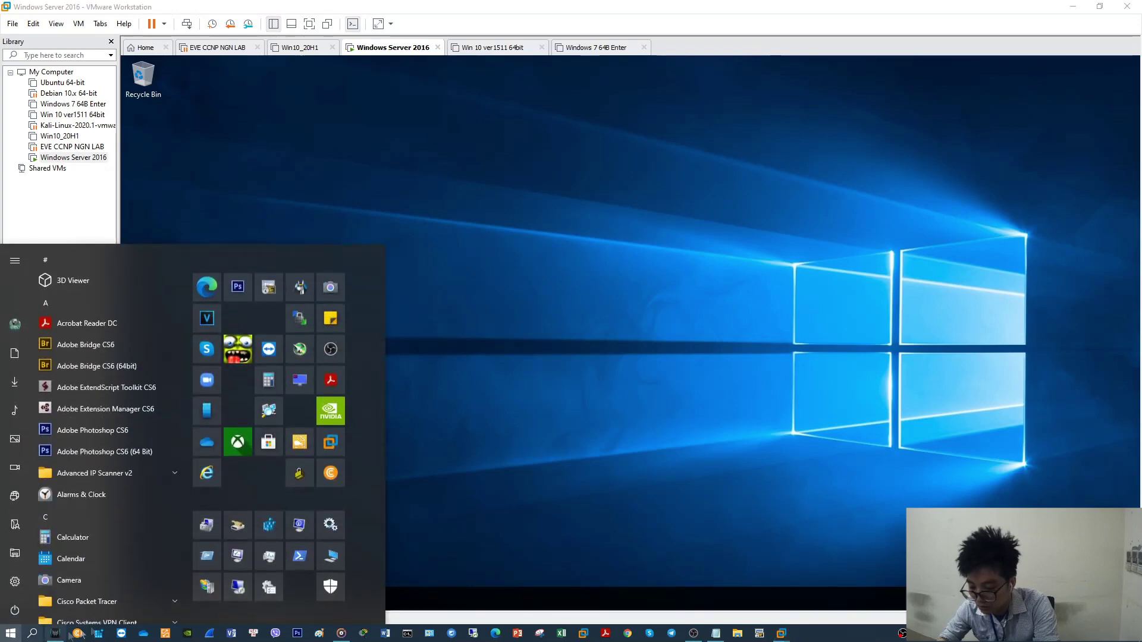
pyautogui.write('re')
pyautogui.click(148, 320)
# Run ipconfig in Command Prompt and select the server's IPv4 address
pyautogui.click(135, 599)
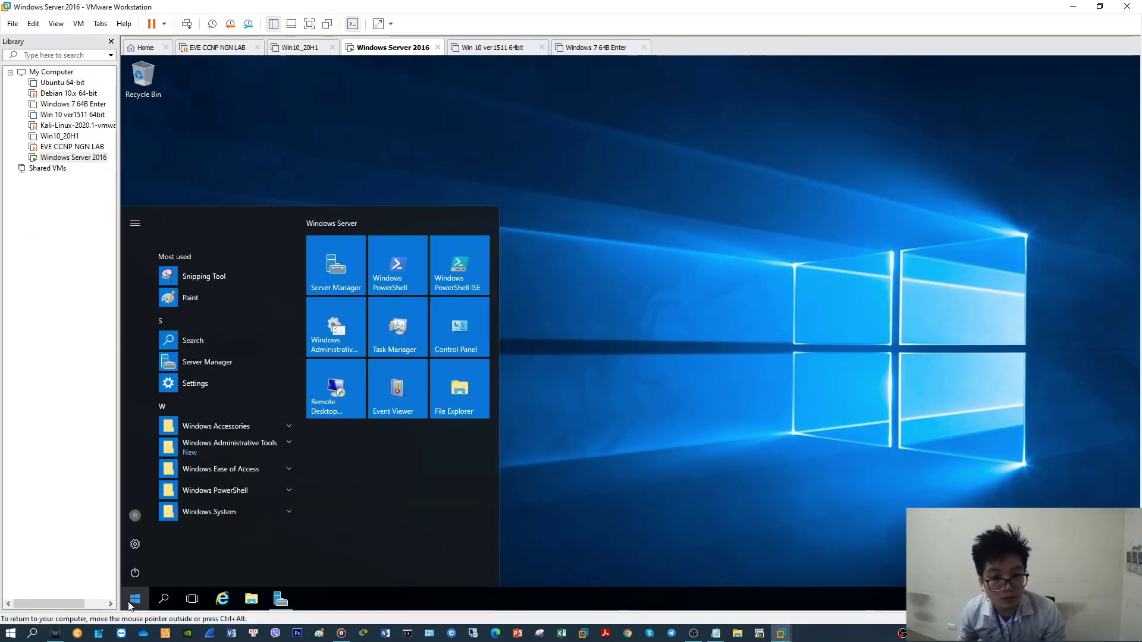
pyautogui.write('cm')
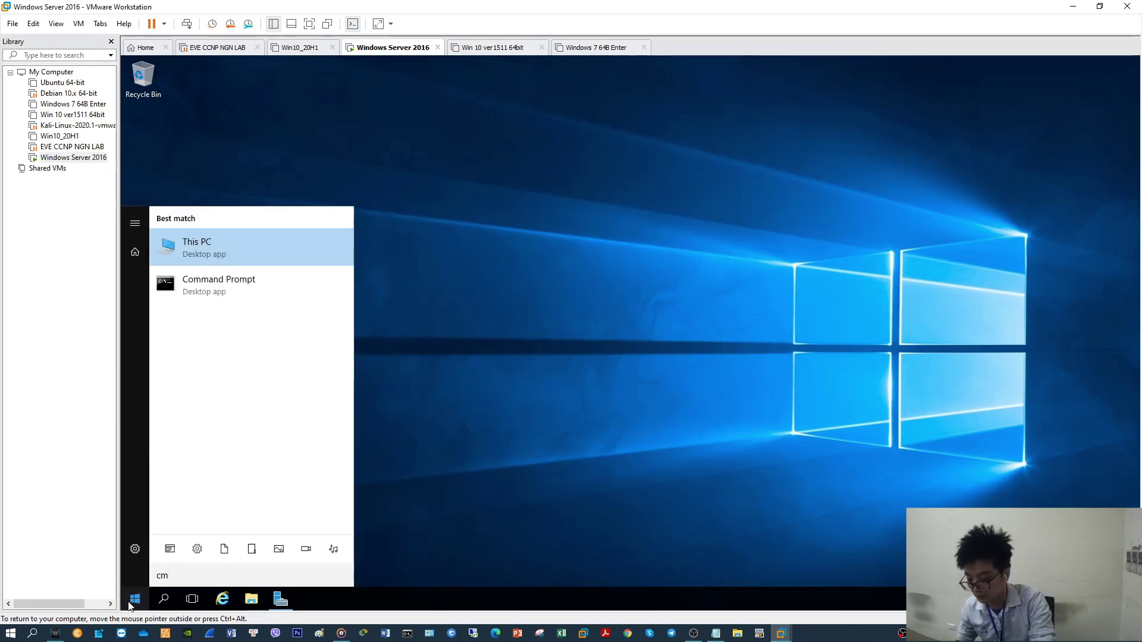
pyautogui.write('d')
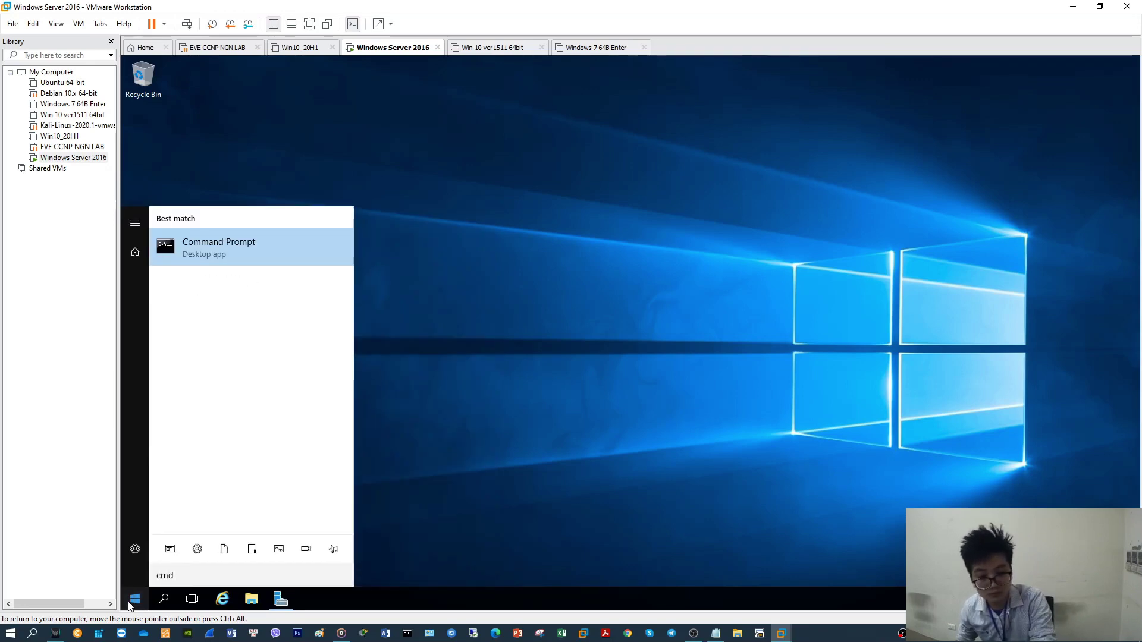
pyautogui.press('Return')
pyautogui.write('ipconfig')
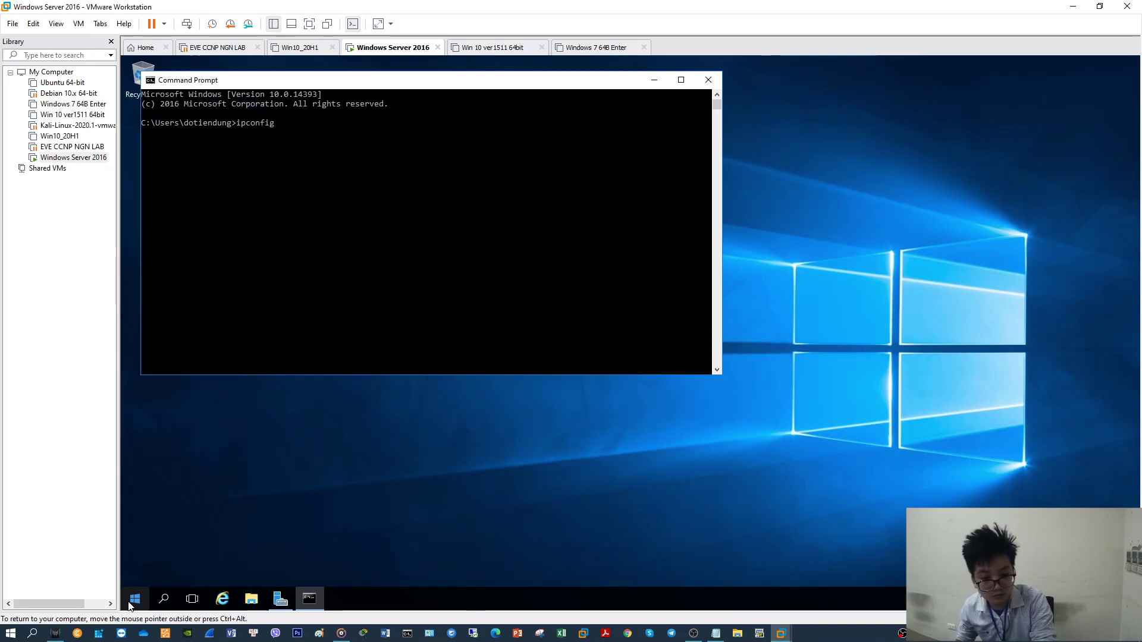
pyautogui.press('Return')
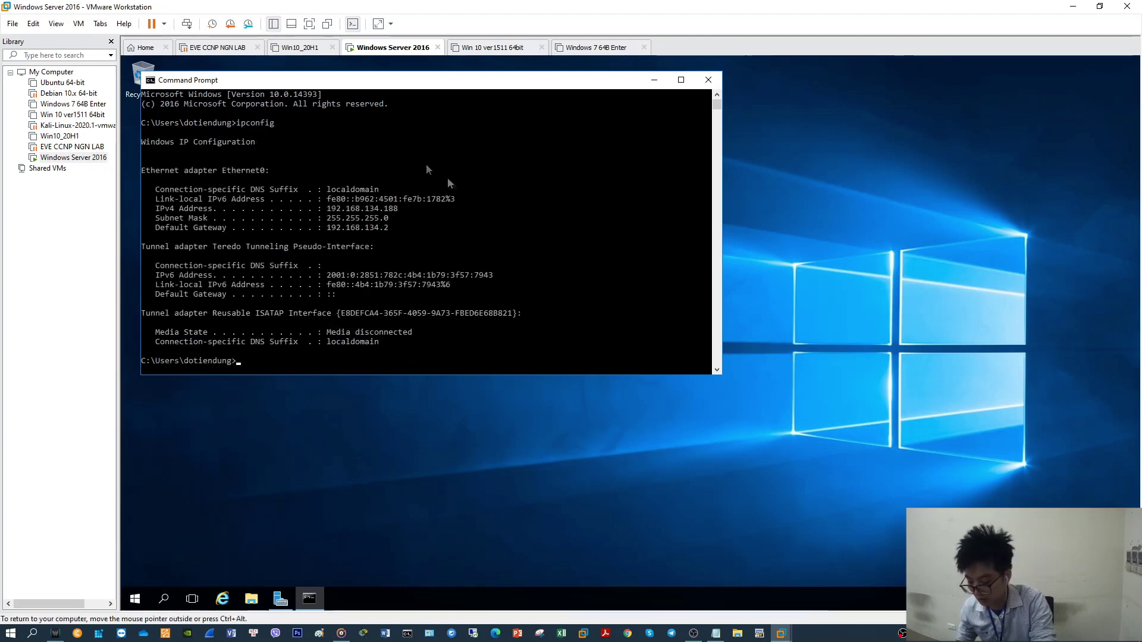
pyautogui.moveTo(400, 210); pyautogui.dragTo(336, 210)
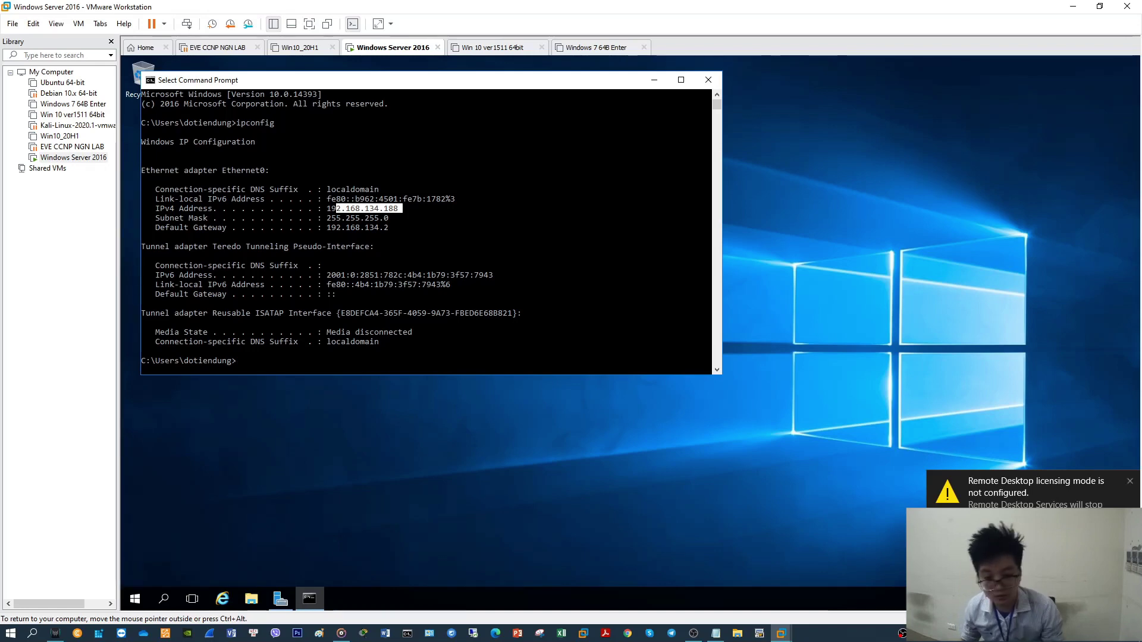
# Open Remote Desktop Connection on the host, expand its options, then close it
pyautogui.click(11, 633)
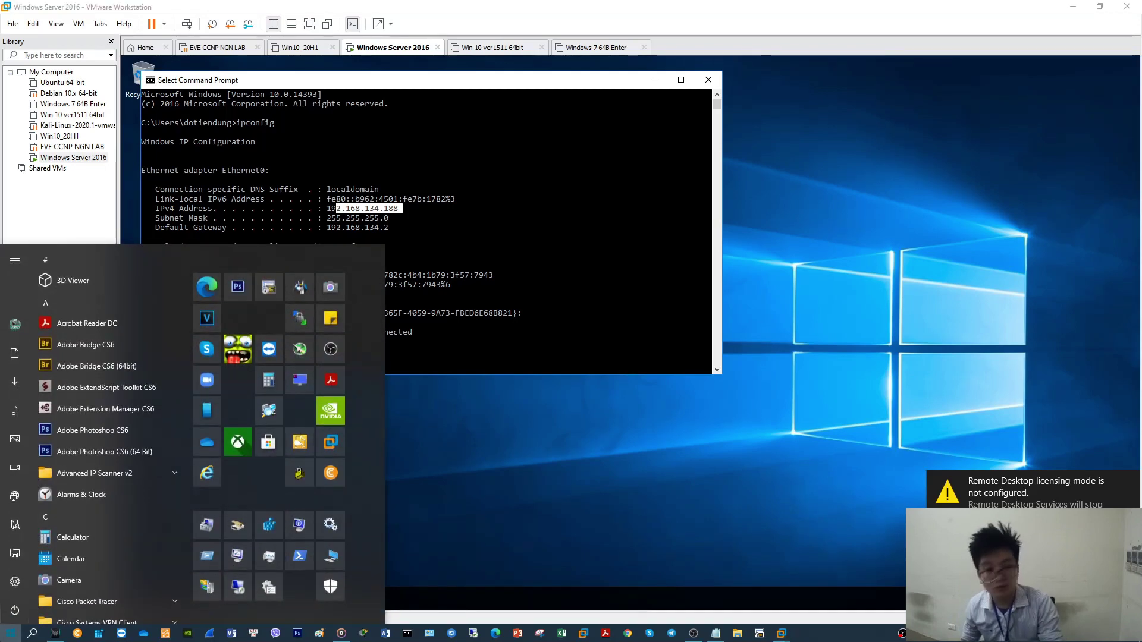
pyautogui.write('re')
pyautogui.press('Return')
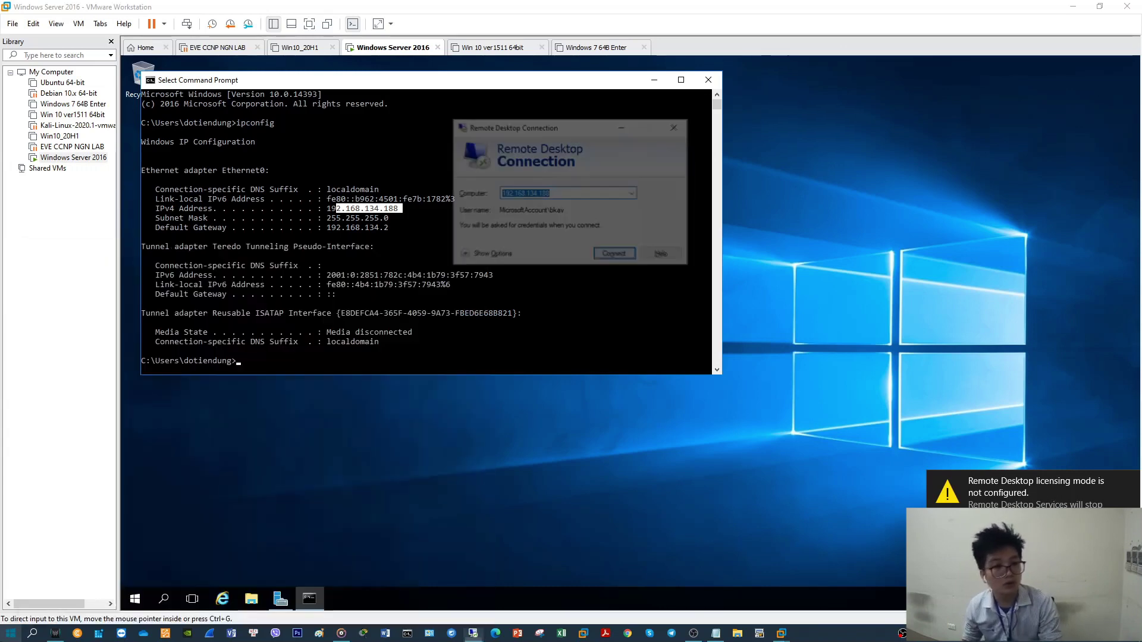
pyautogui.click(489, 256)
pyautogui.click(612, 253)
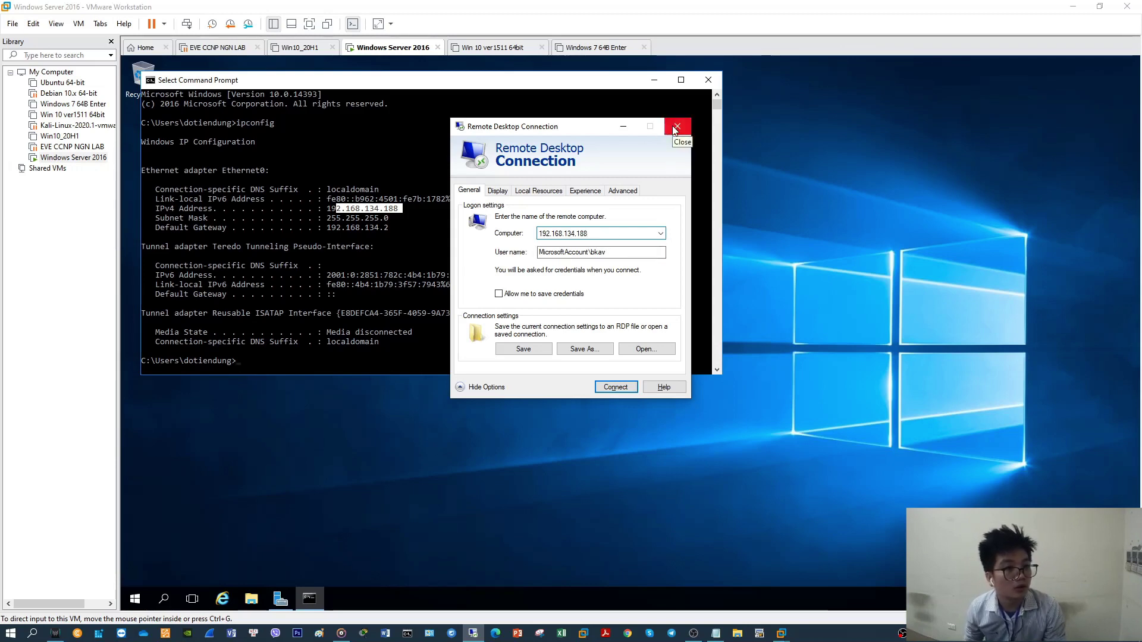
pyautogui.click(675, 128)
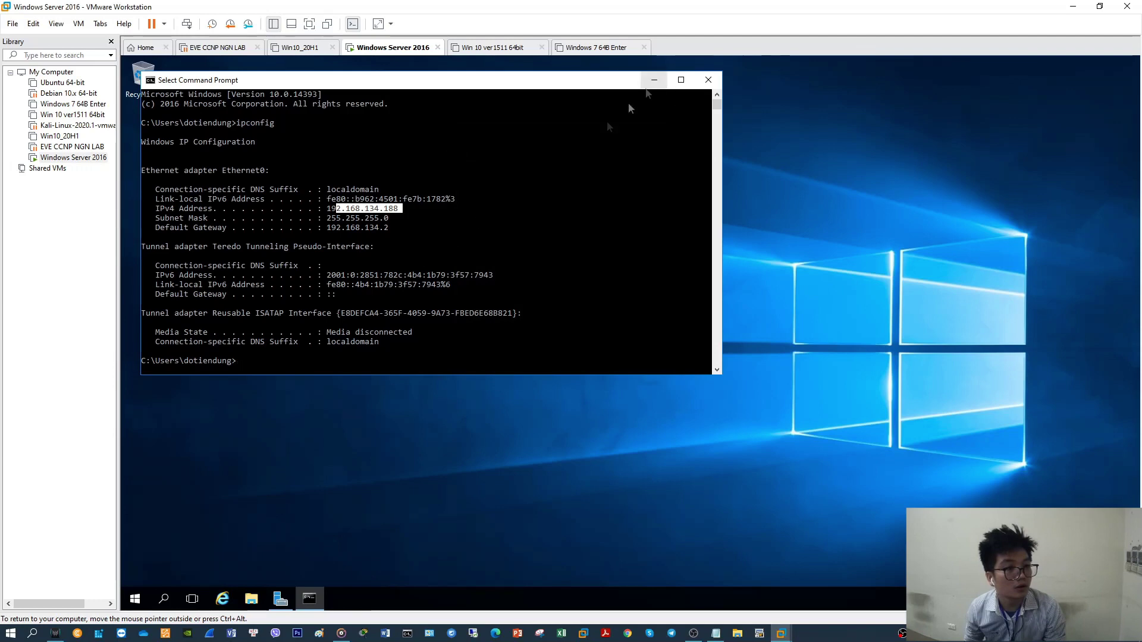
# Open Computer Management and select the signed-in account under Local Users and Groups > Users
pyautogui.click(128, 604)
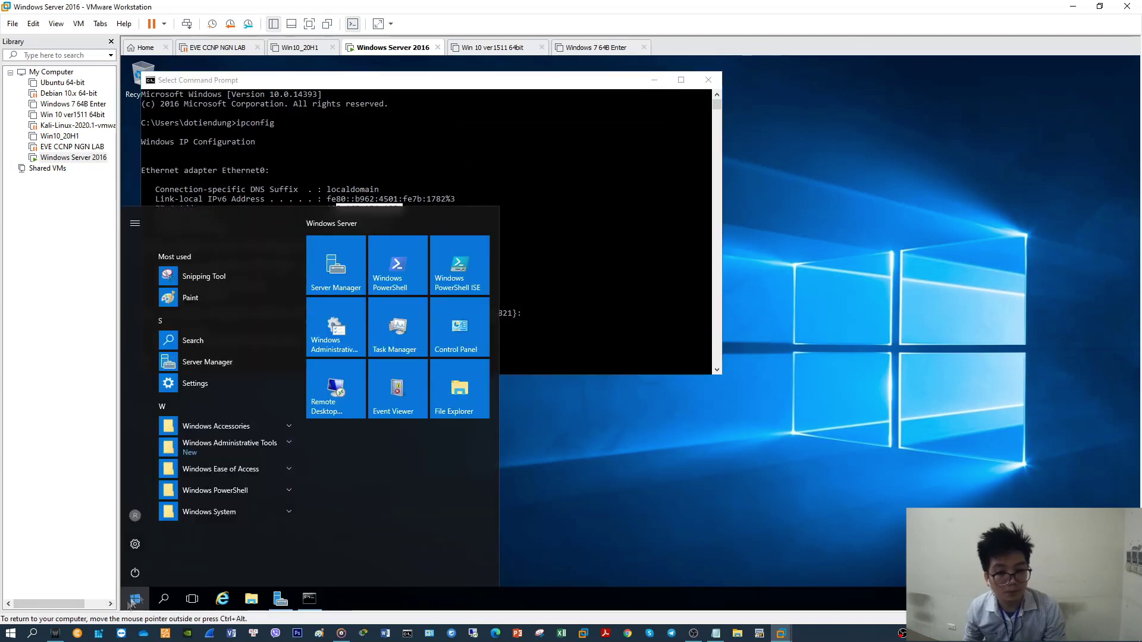
pyautogui.rightClick(127, 604)
pyautogui.click(208, 403)
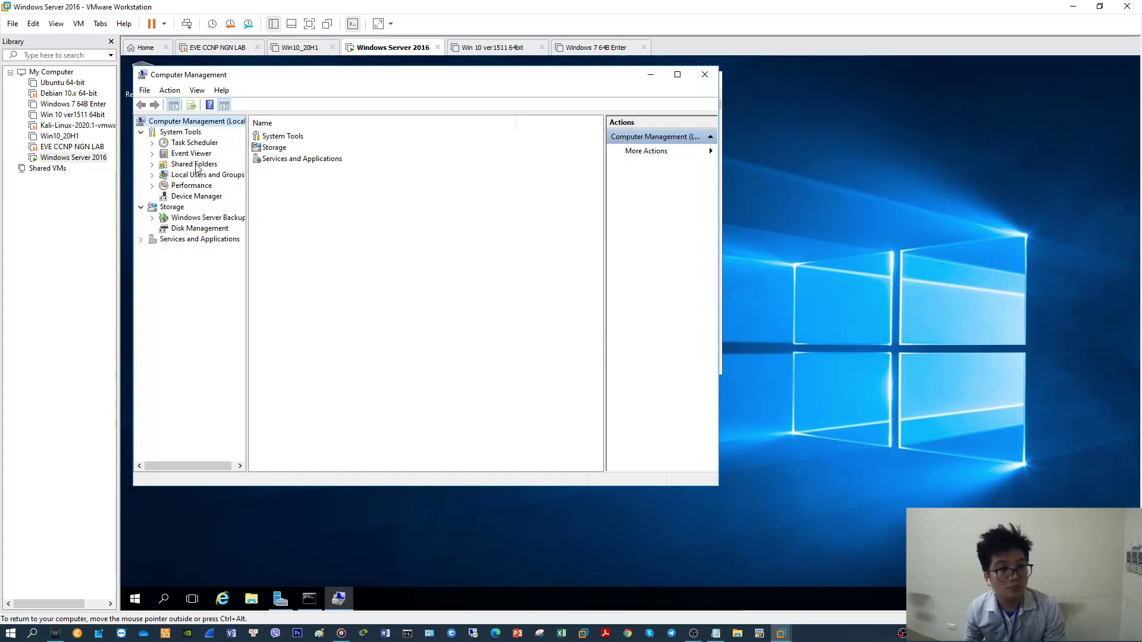
pyautogui.click(197, 175)
pyautogui.doubleClick(266, 137)
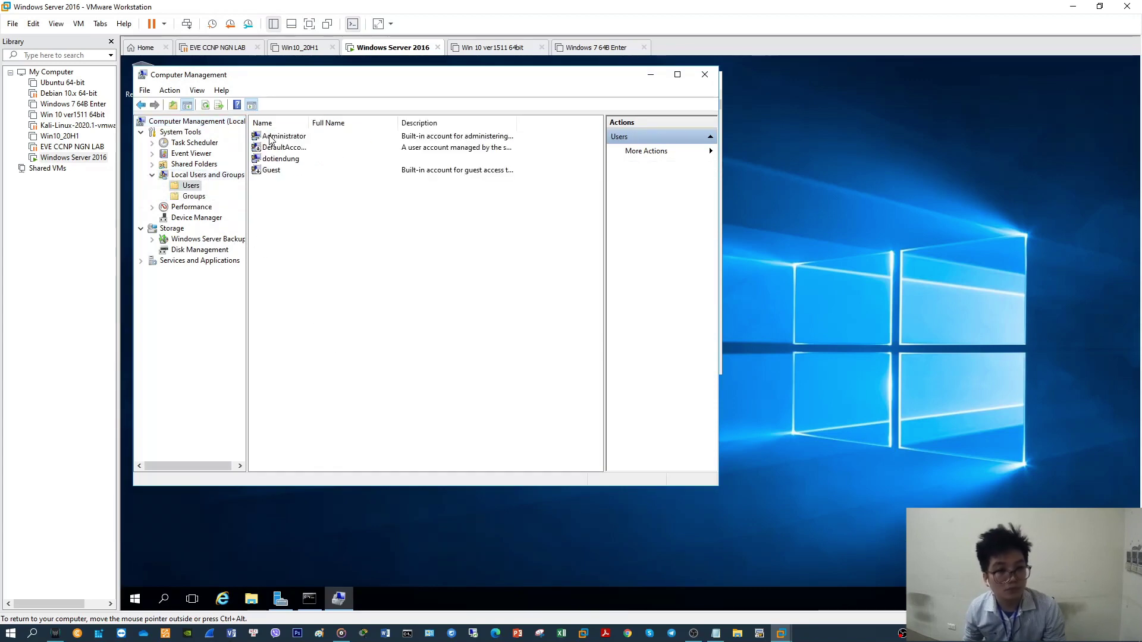
pyautogui.click(278, 159)
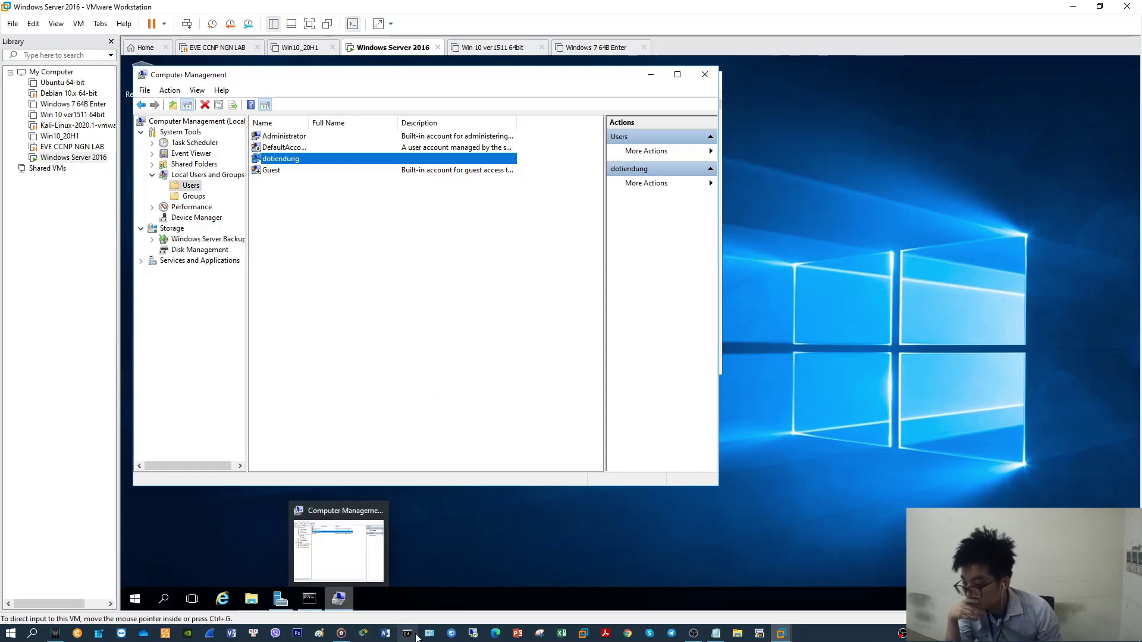
pyautogui.click(387, 385)
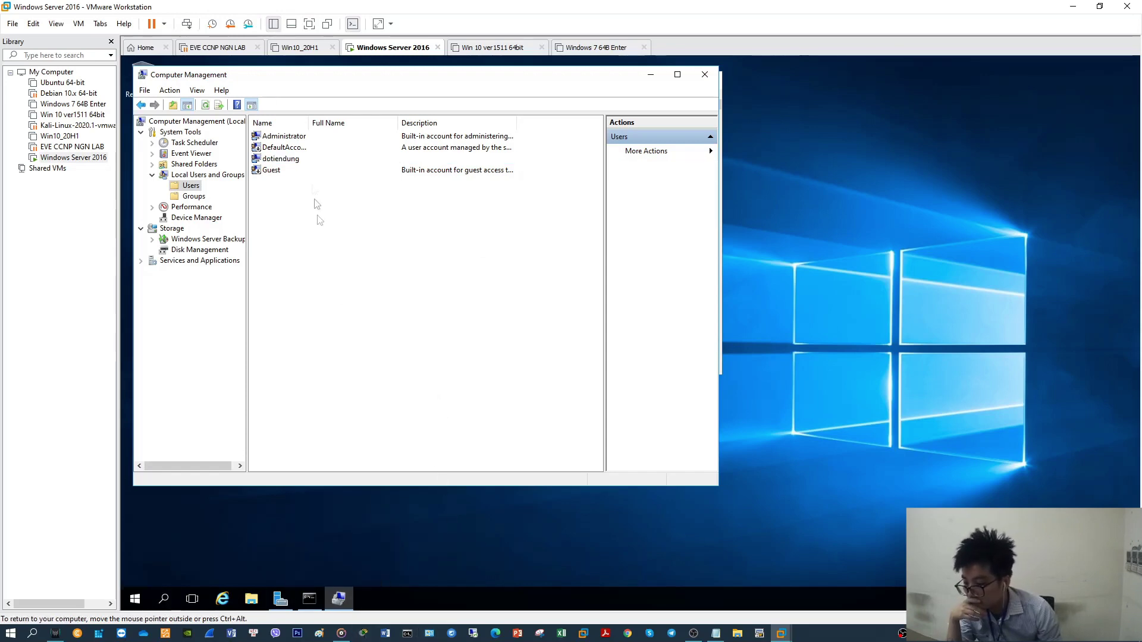
pyautogui.click(295, 159)
# Set and confirm a new password for that account, then close Computer Management
pyautogui.rightClick(294, 160)
pyautogui.click(333, 164)
pyautogui.click(373, 341)
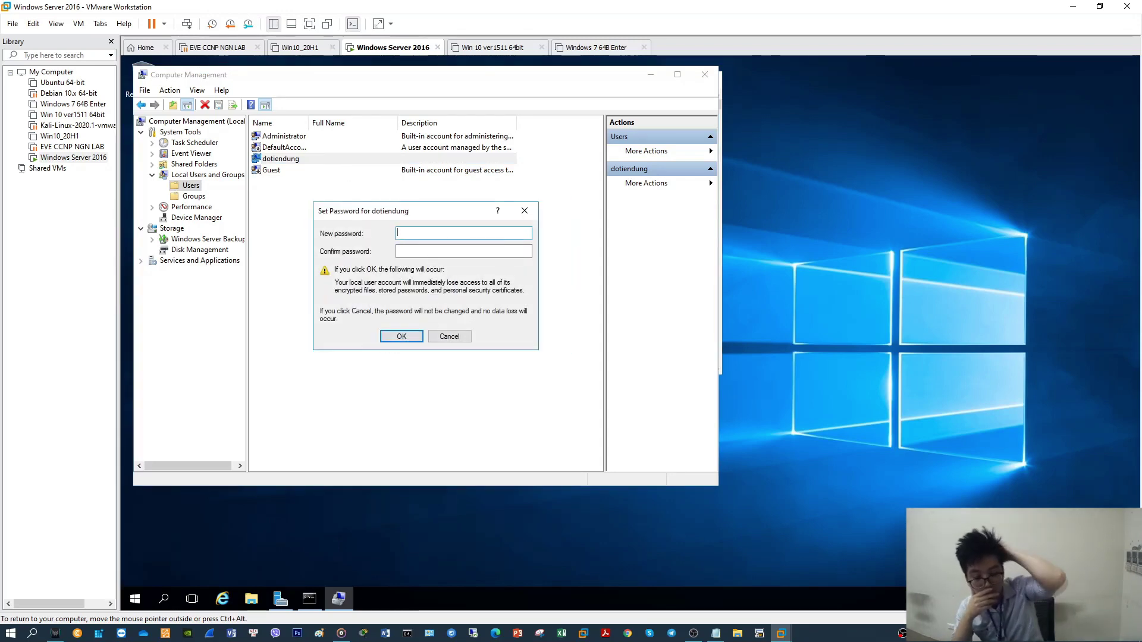
pyautogui.write('123456789')
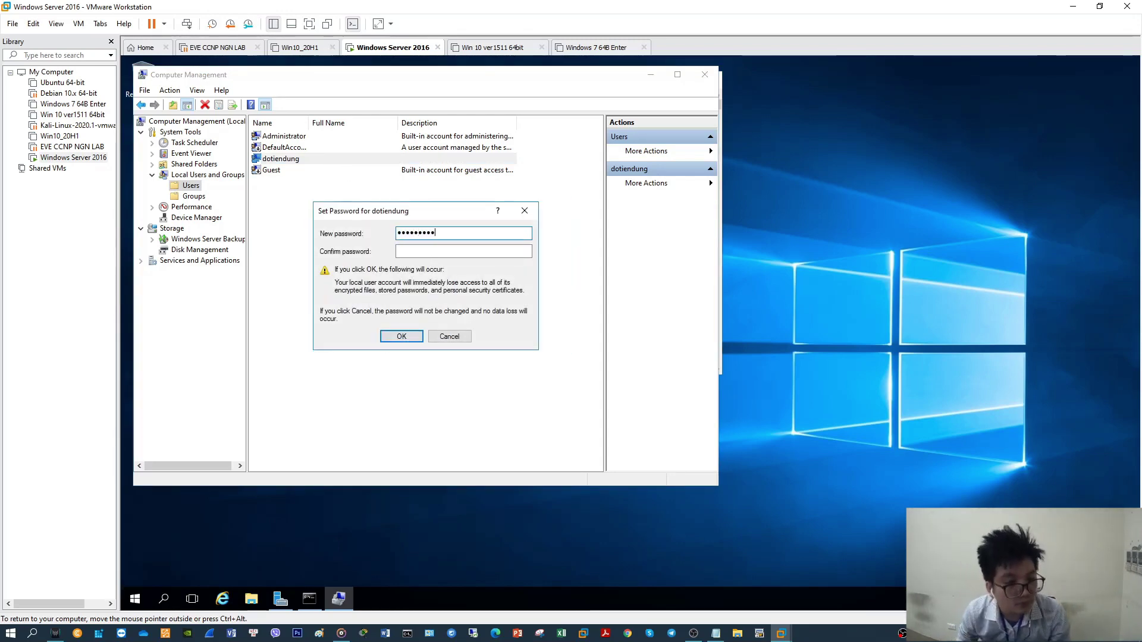
pyautogui.press('Tab')
pyautogui.write('1')
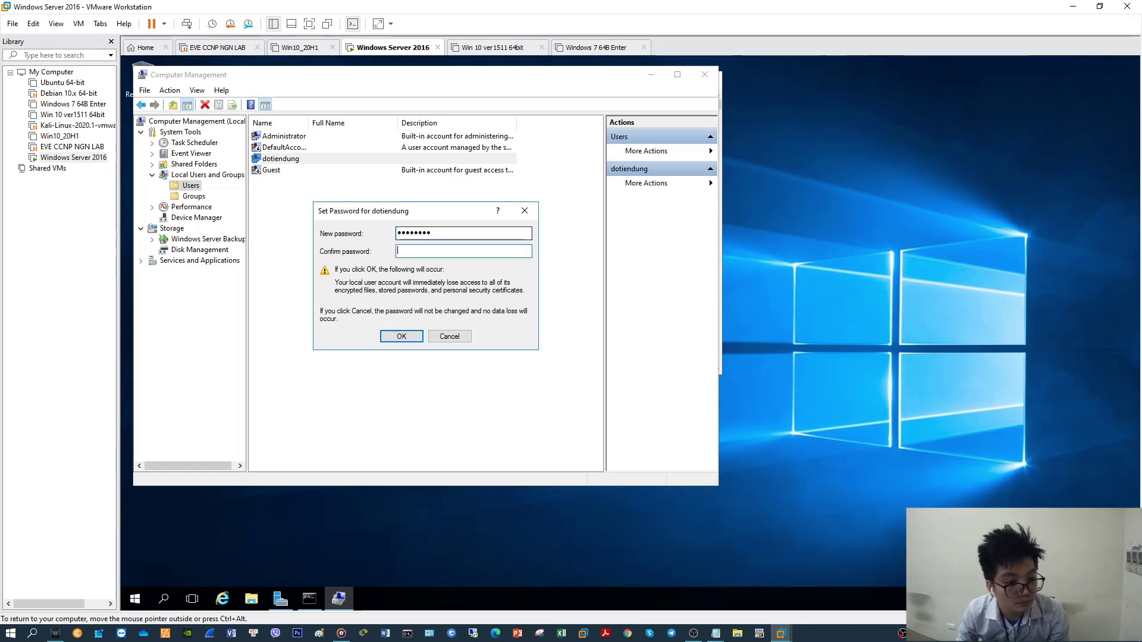
pyautogui.write('2345678')
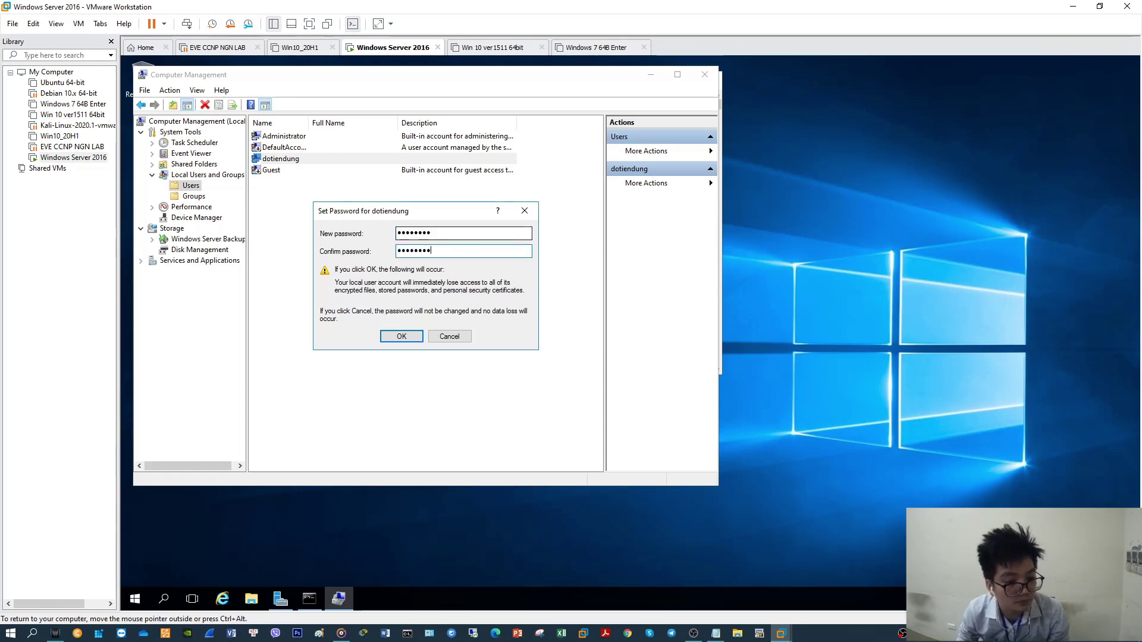
pyautogui.click(400, 336)
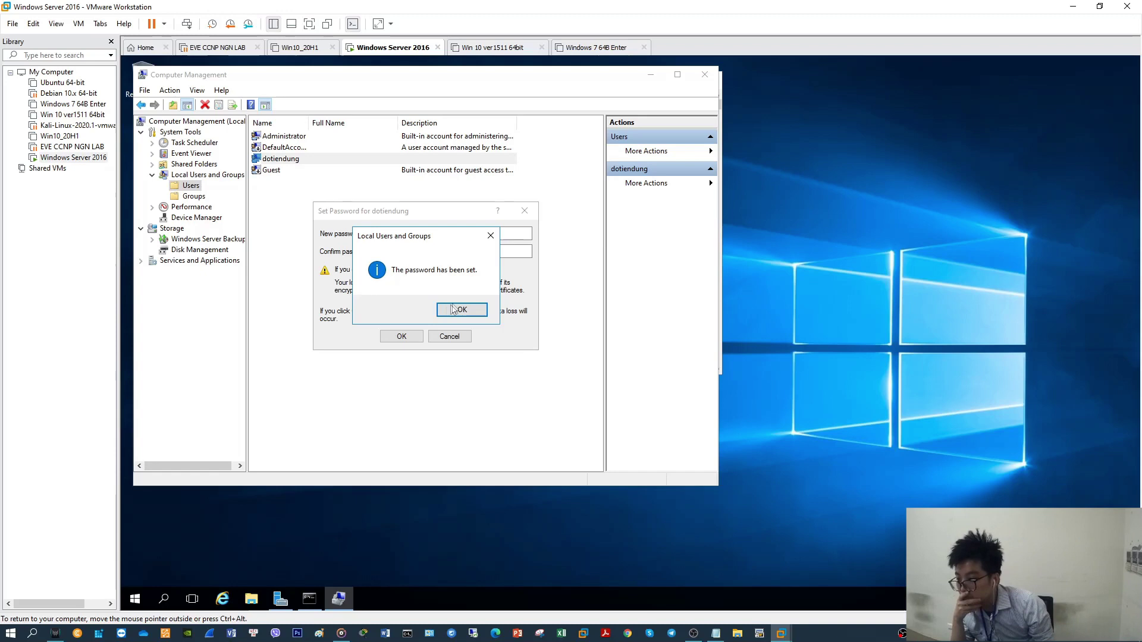
pyautogui.click(458, 312)
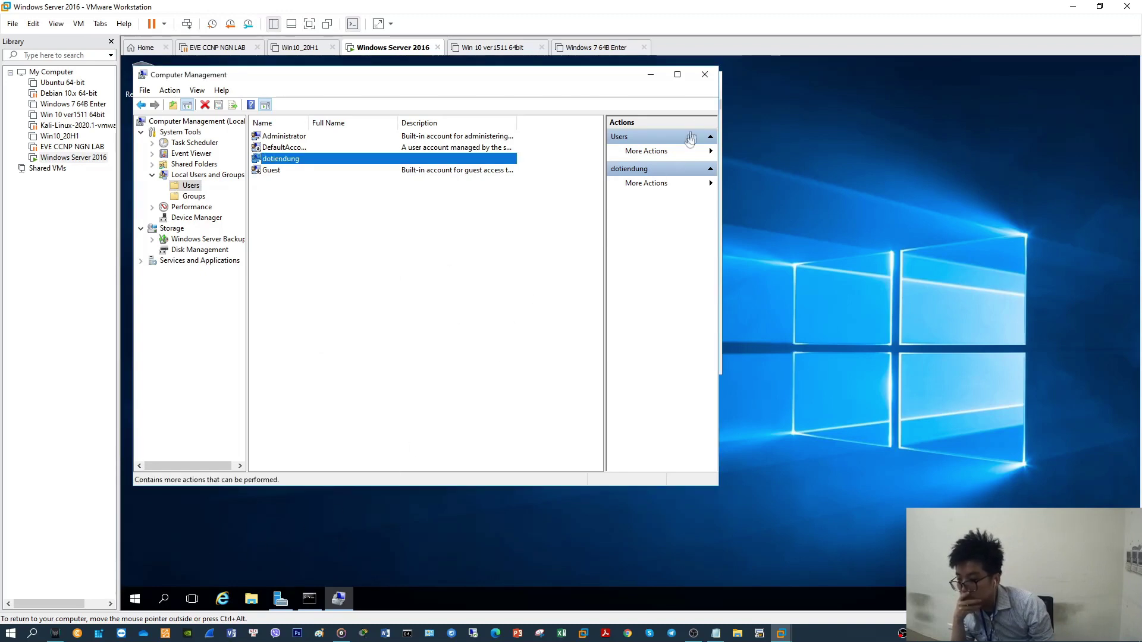
pyautogui.click(706, 76)
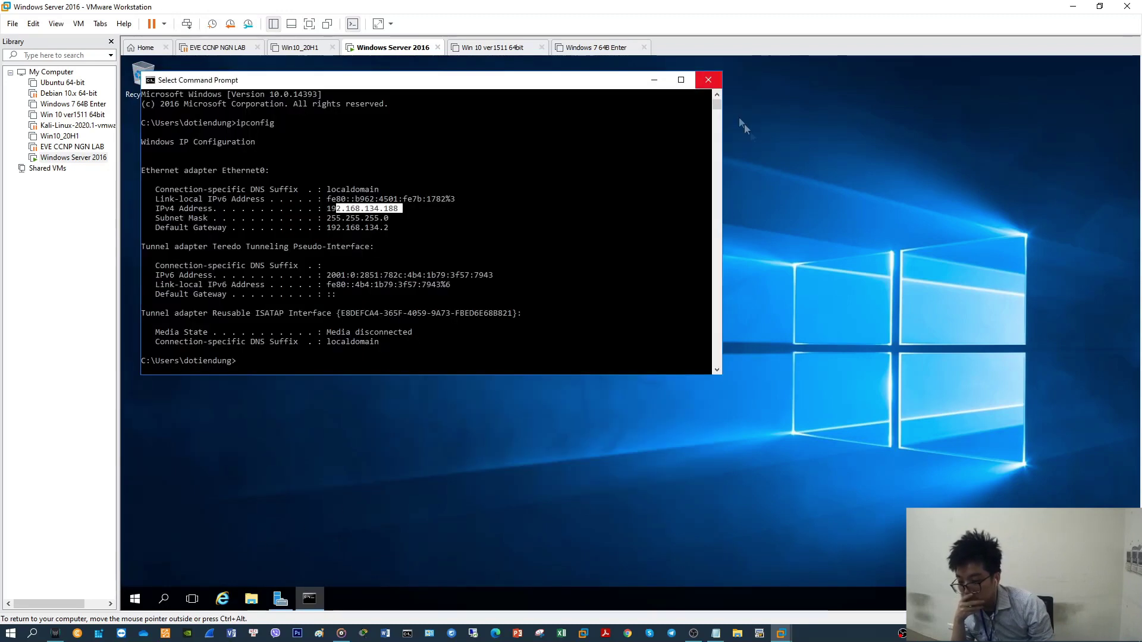
# Launch Remote Desktop Connection, enter the server account's user name, and start connecting
pyautogui.click(10, 633)
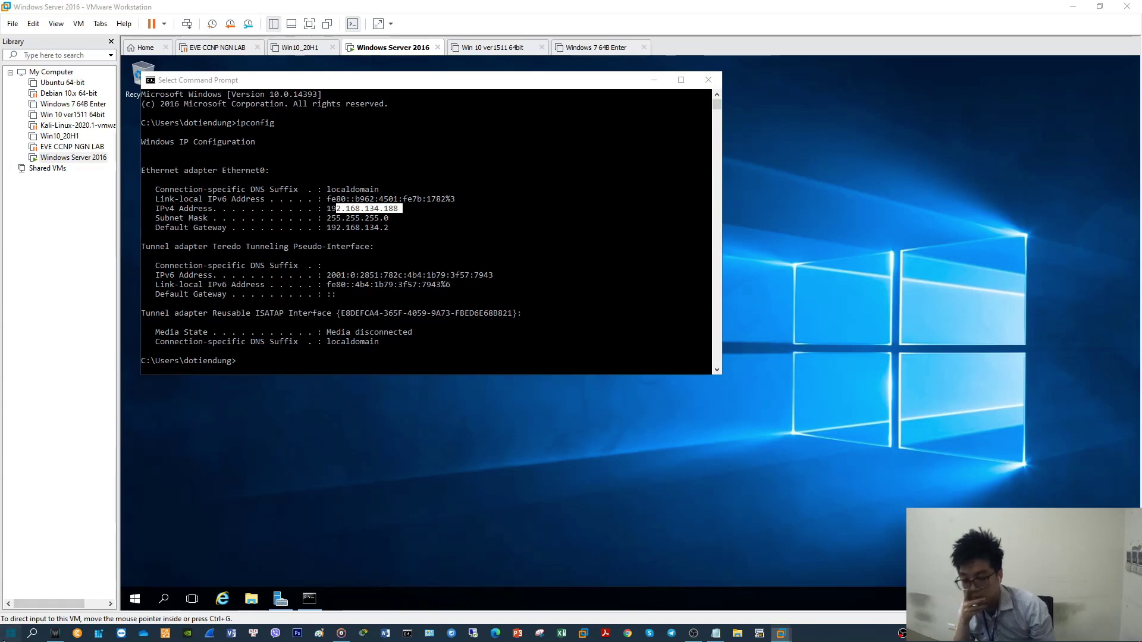
pyautogui.write('re')
pyautogui.click(127, 319)
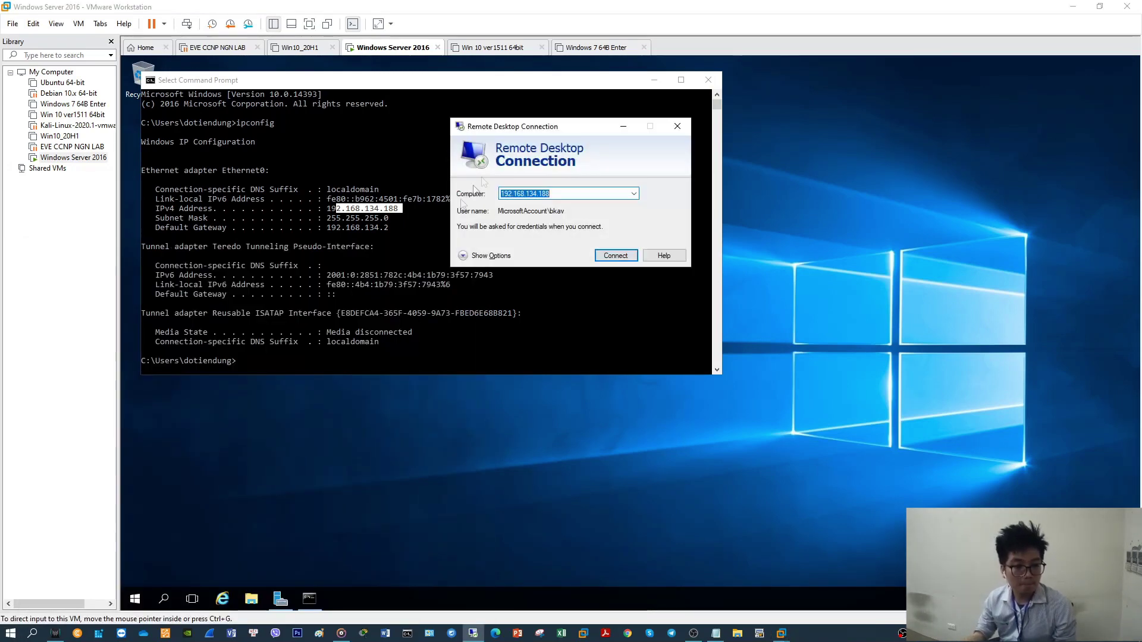
pyautogui.click(508, 256)
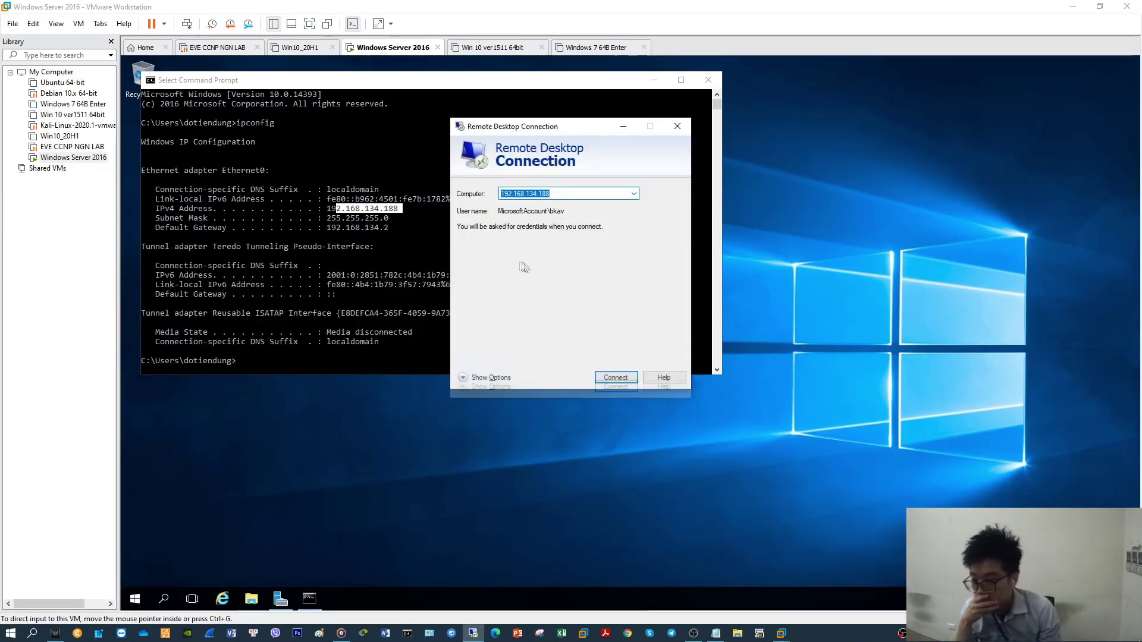
pyautogui.press('Tab')
pyautogui.write('doti')
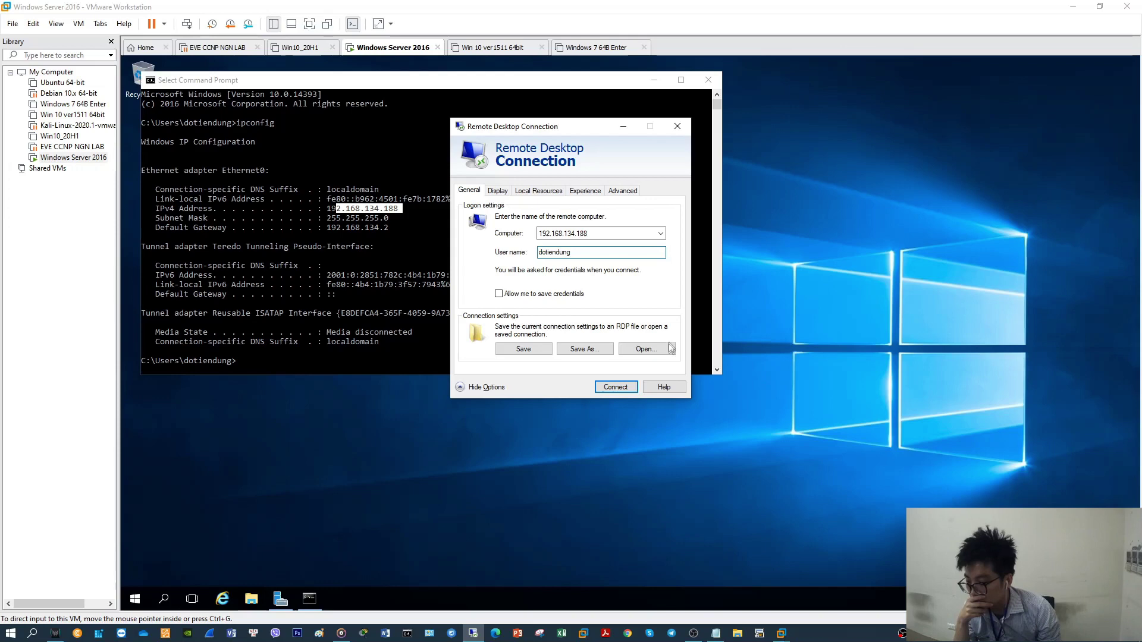
pyautogui.click(617, 388)
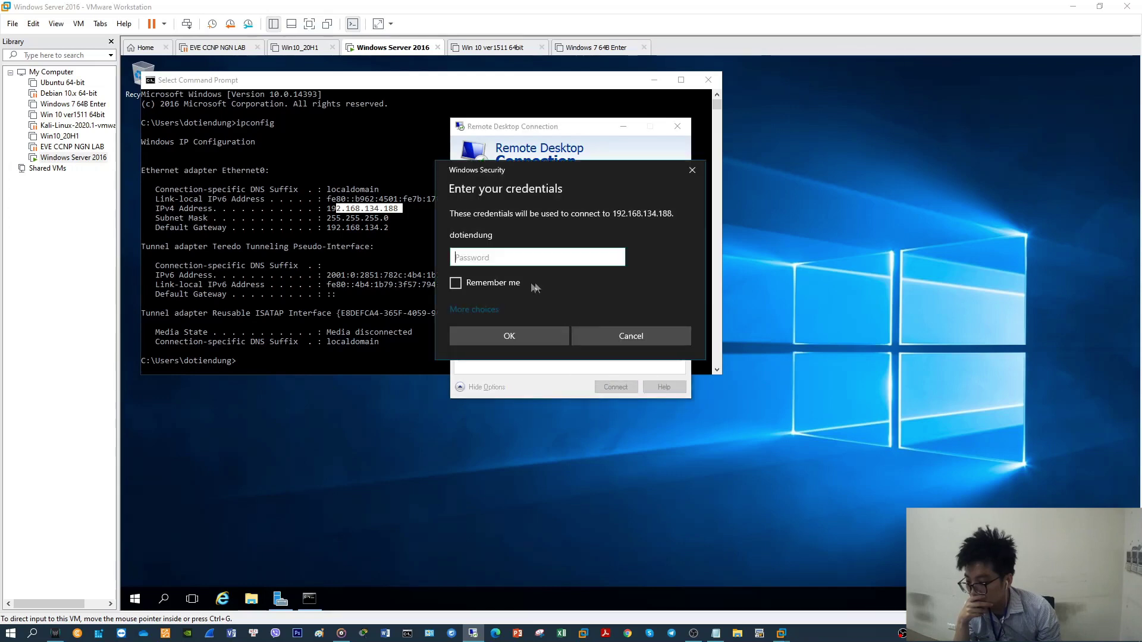
# Submit the account password, then dismiss the resulting CredSSP authentication error
pyautogui.write('****')
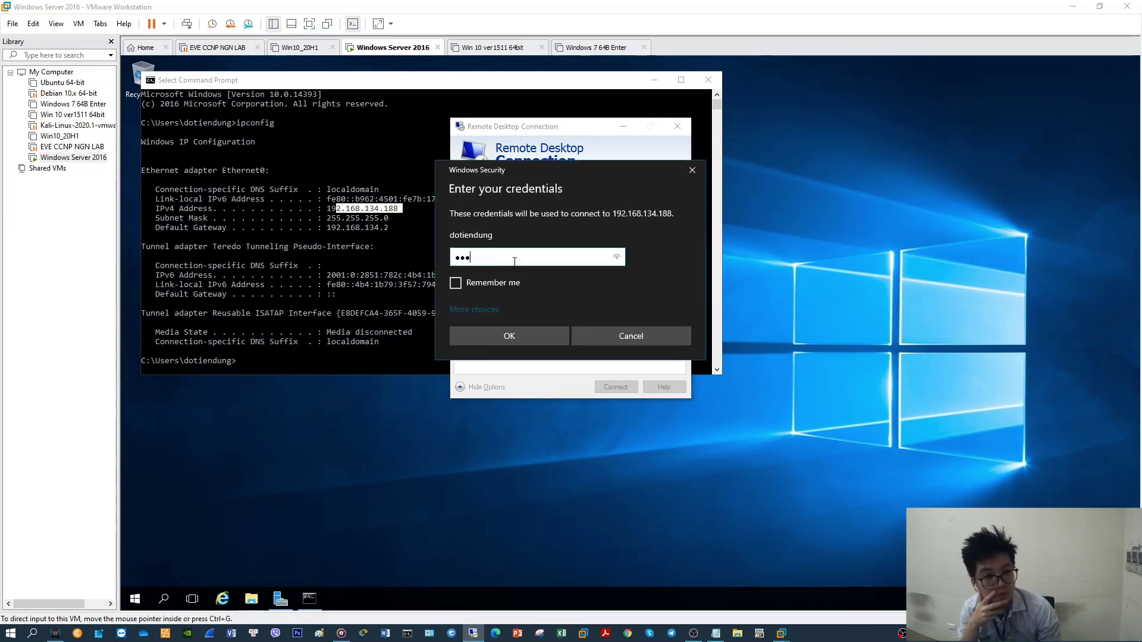
pyautogui.write('****')
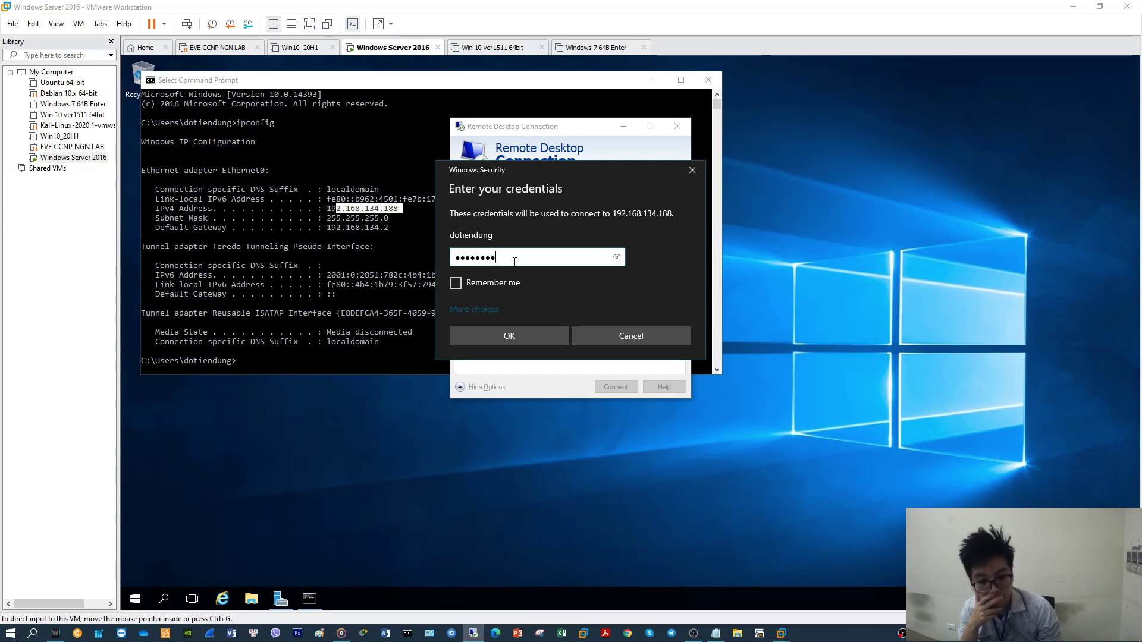
pyautogui.click(519, 338)
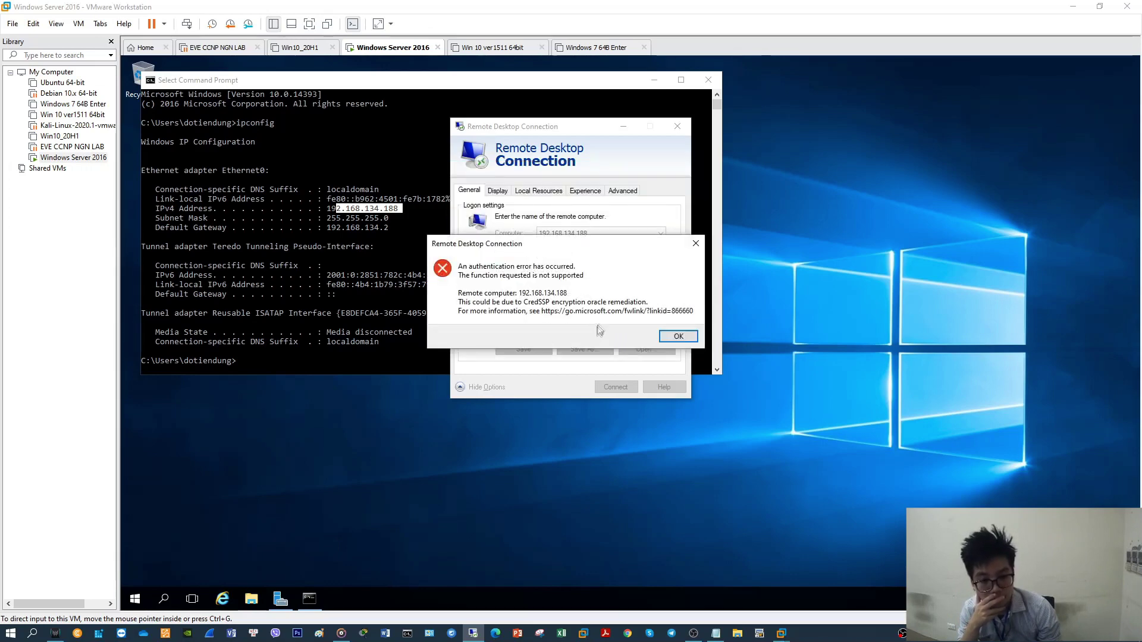
pyautogui.moveTo(533, 245); pyautogui.dragTo(749, 257)
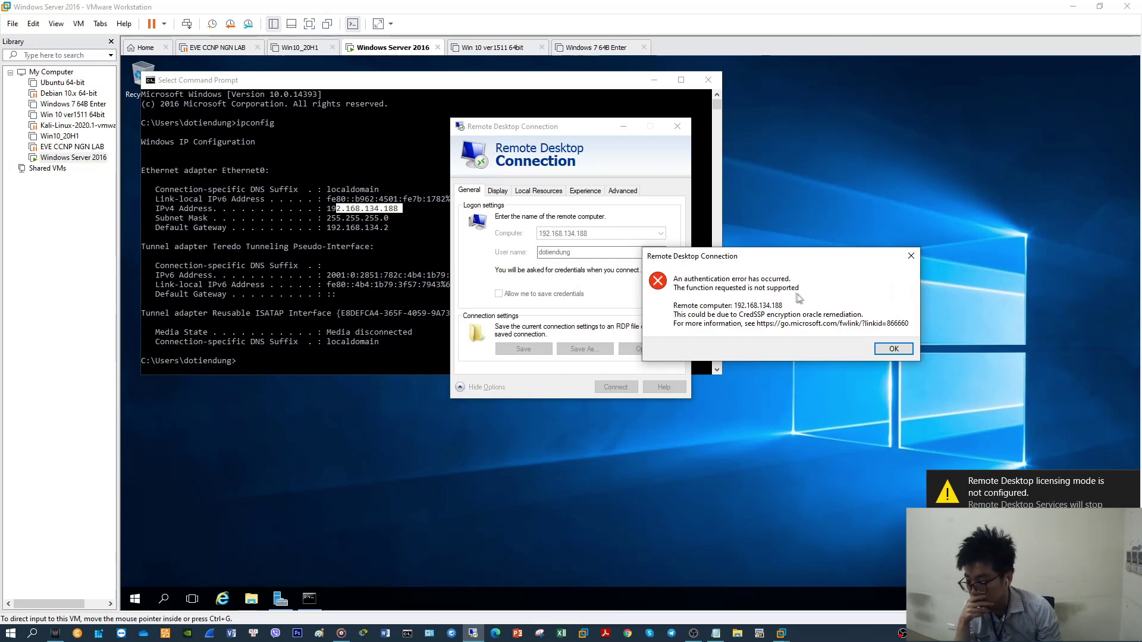
pyautogui.click(882, 351)
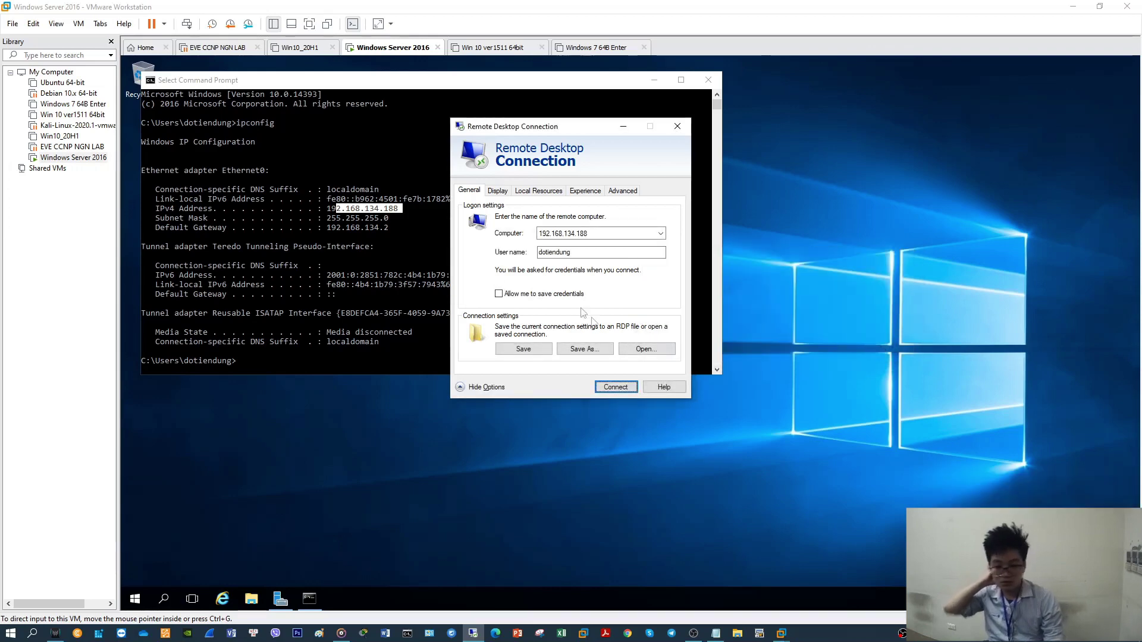
# Close Remote Desktop Connection and Command Prompt, then refresh the desktop
pyautogui.click(677, 126)
pyautogui.click(708, 80)
pyautogui.rightClick(543, 237)
pyautogui.click(562, 273)
# From This PC's Properties, turn off the Network Level Authentication requirement in Remote settings
pyautogui.click(251, 599)
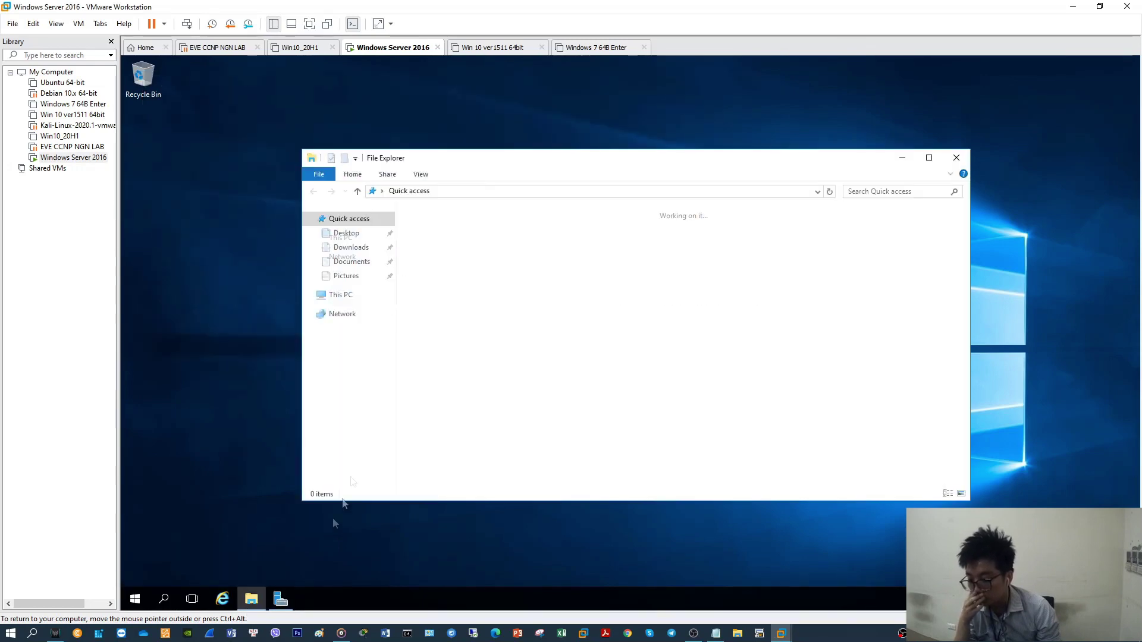
pyautogui.click(342, 295)
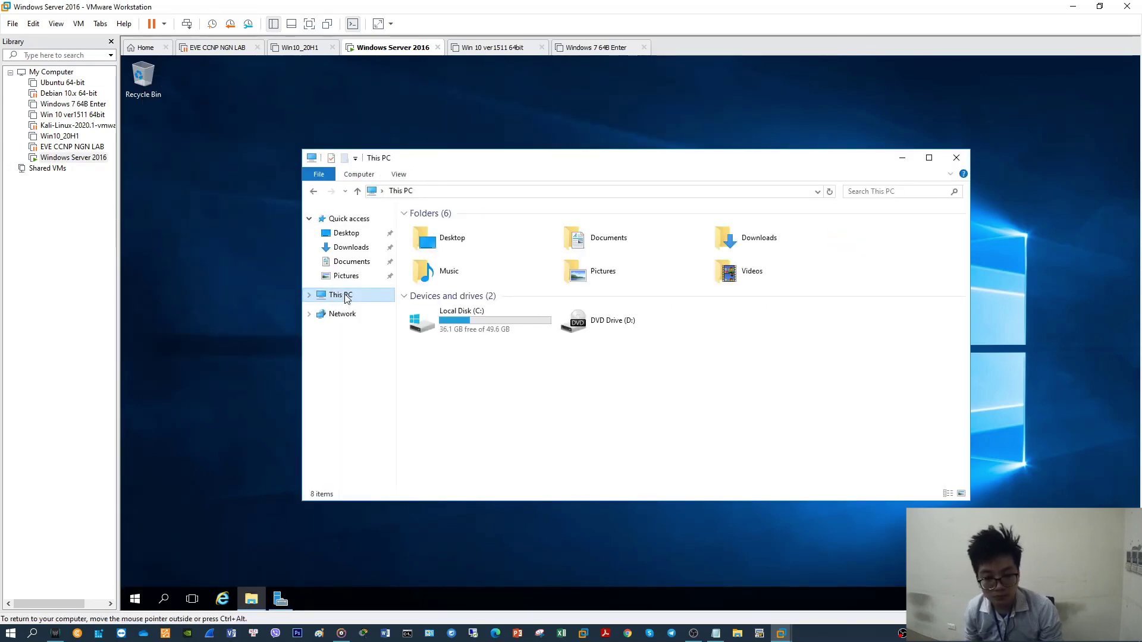
pyautogui.rightClick(345, 295)
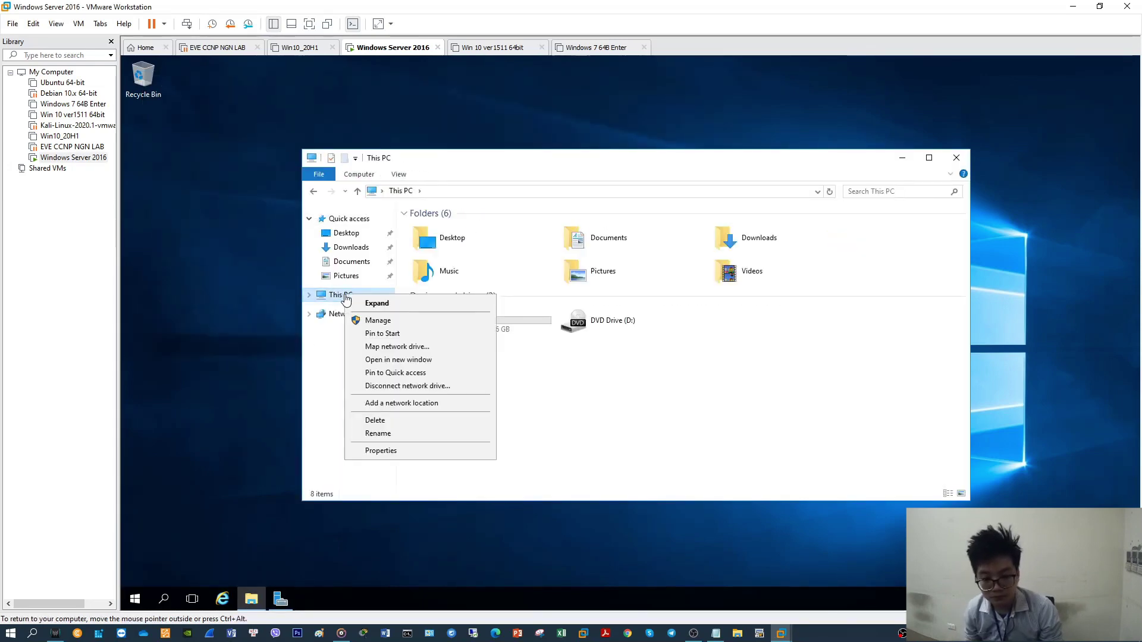
pyautogui.click(381, 451)
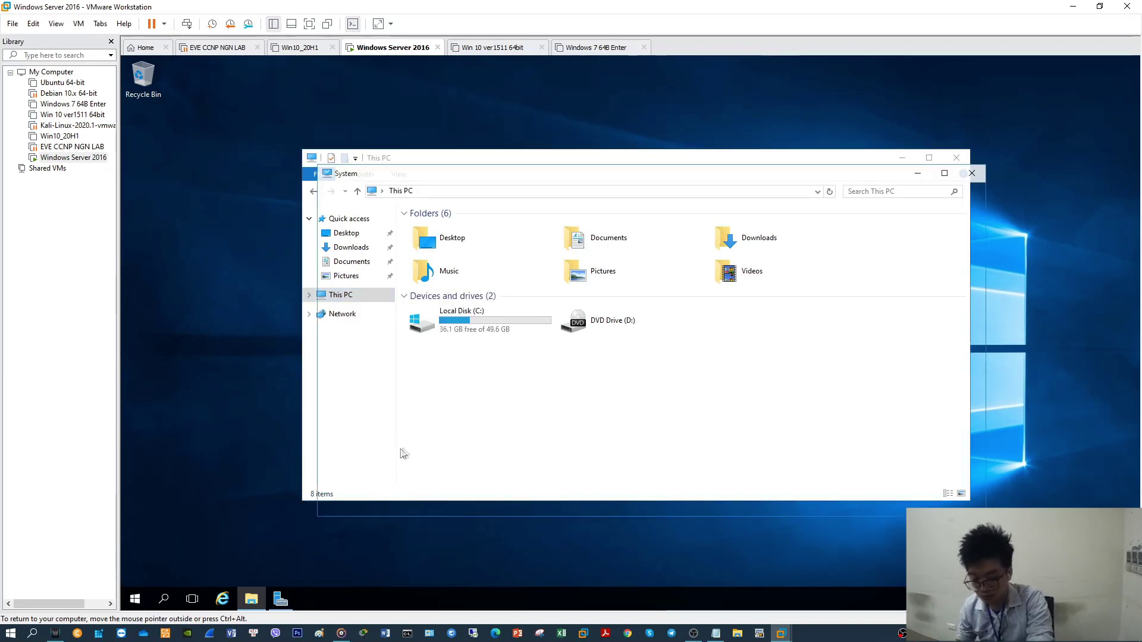
pyautogui.click(360, 252)
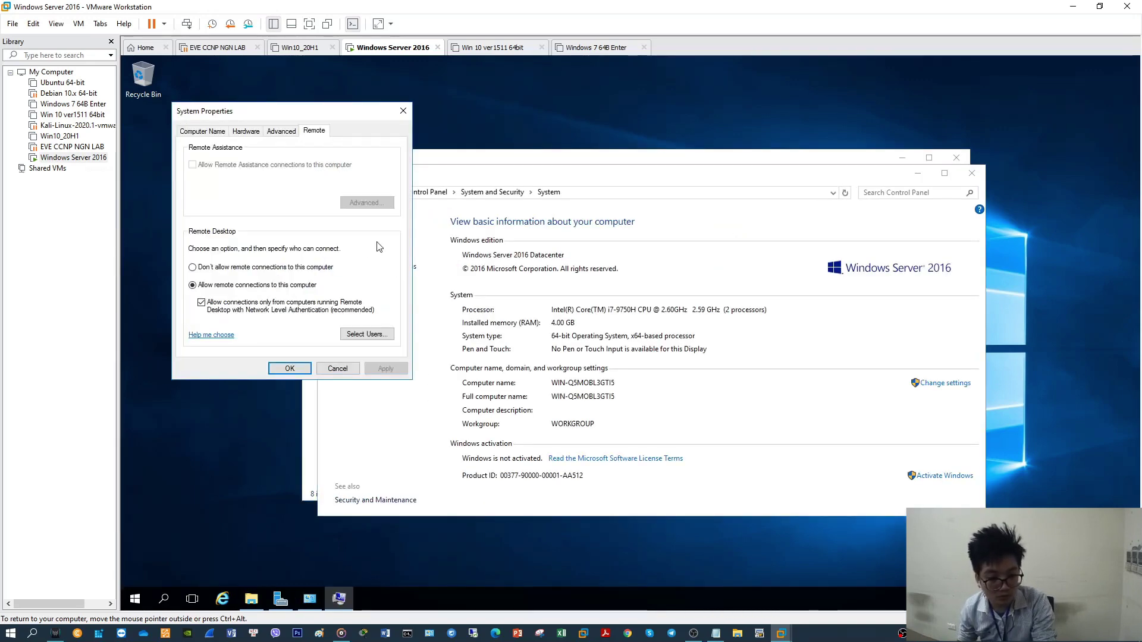
pyautogui.click(308, 306)
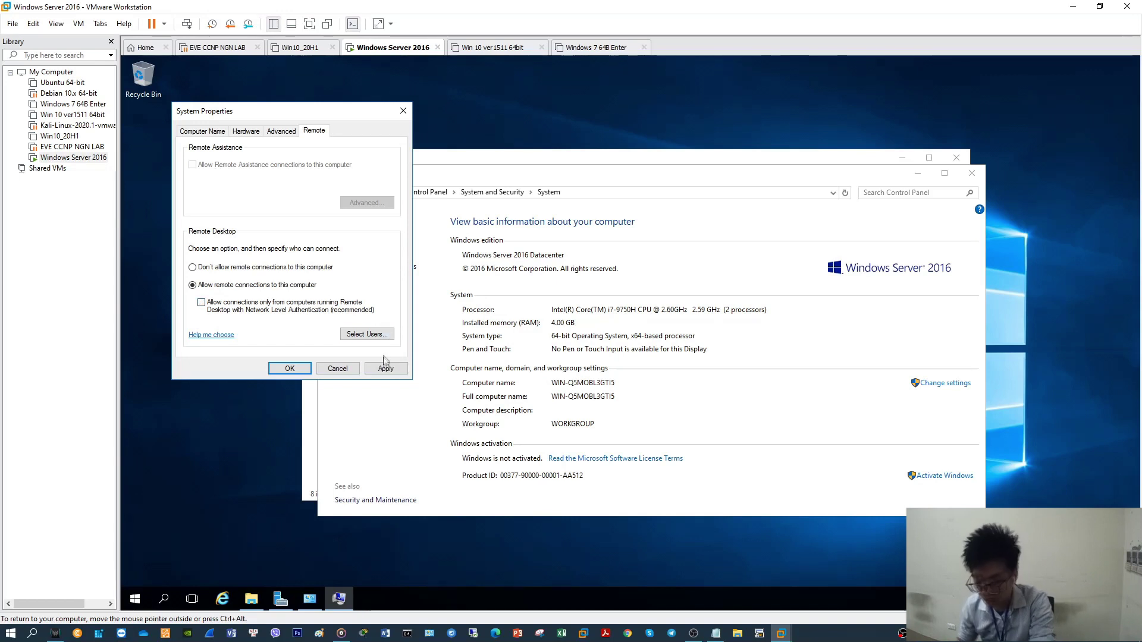
pyautogui.click(386, 369)
pyautogui.click(299, 371)
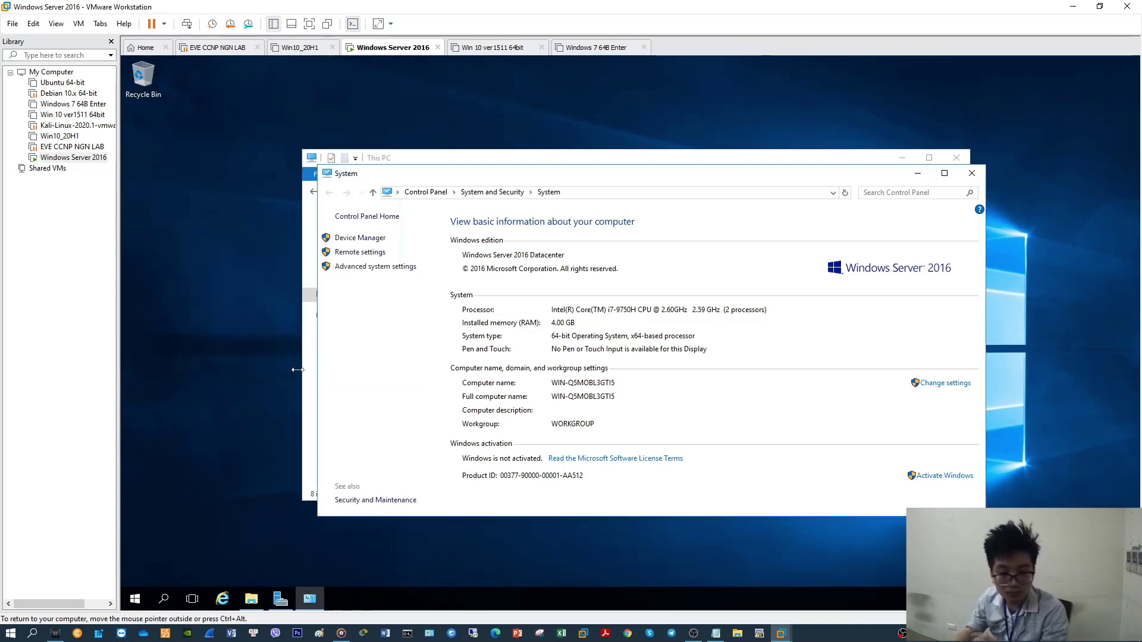
pyautogui.click(972, 174)
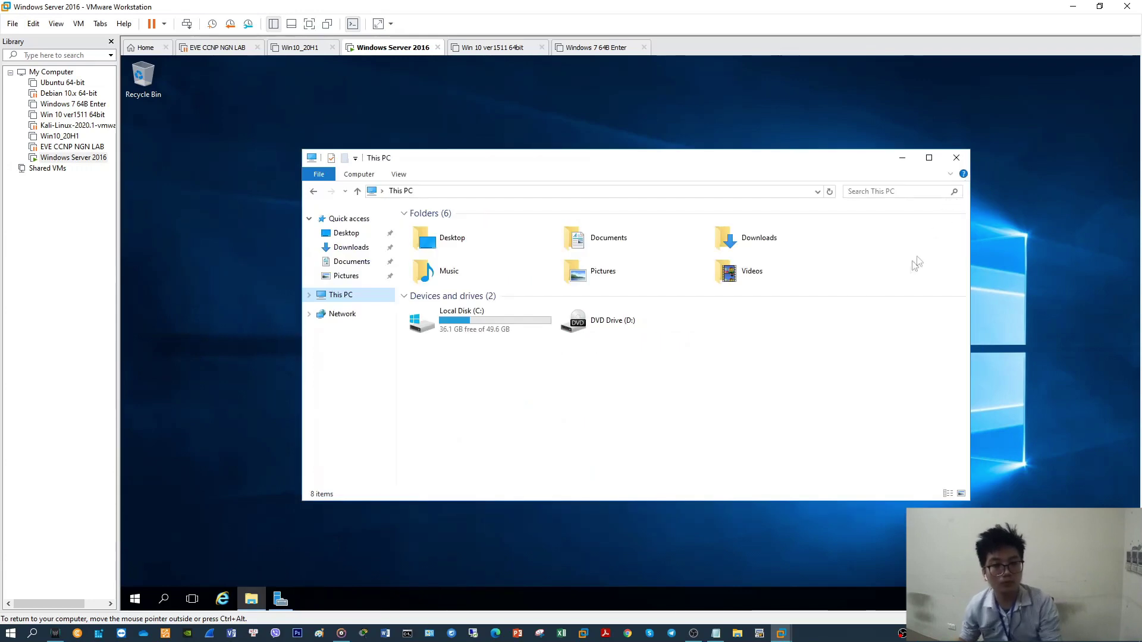
# Start a Remote Desktop connection to 192.168.134.188 with the server account's user name
pyautogui.click(241, 443)
pyautogui.click(10, 633)
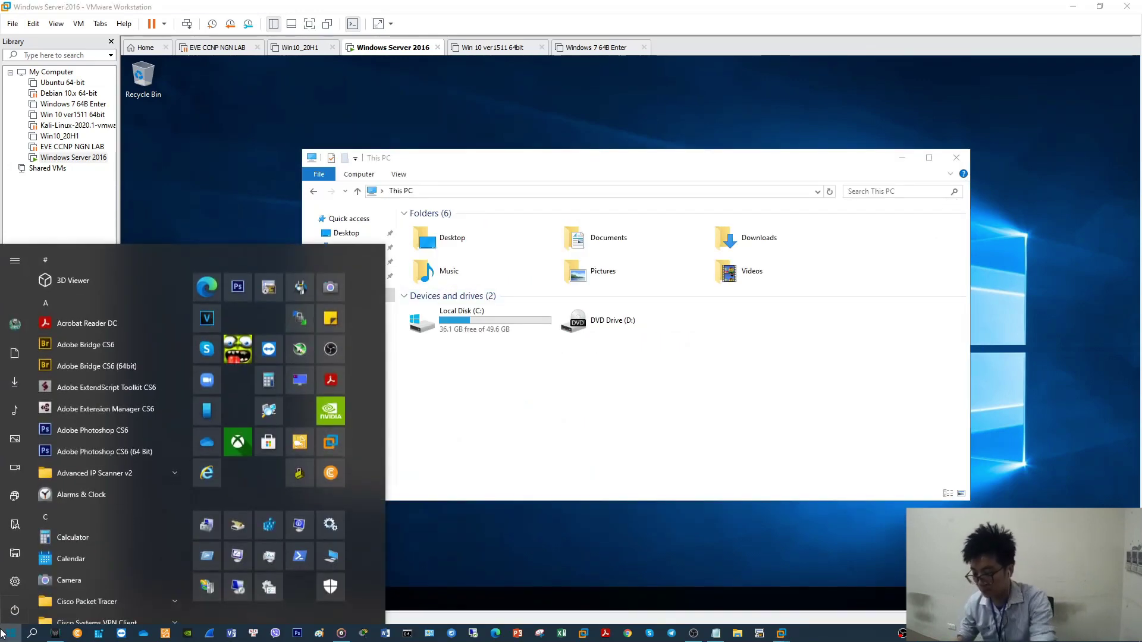
pyautogui.write('re')
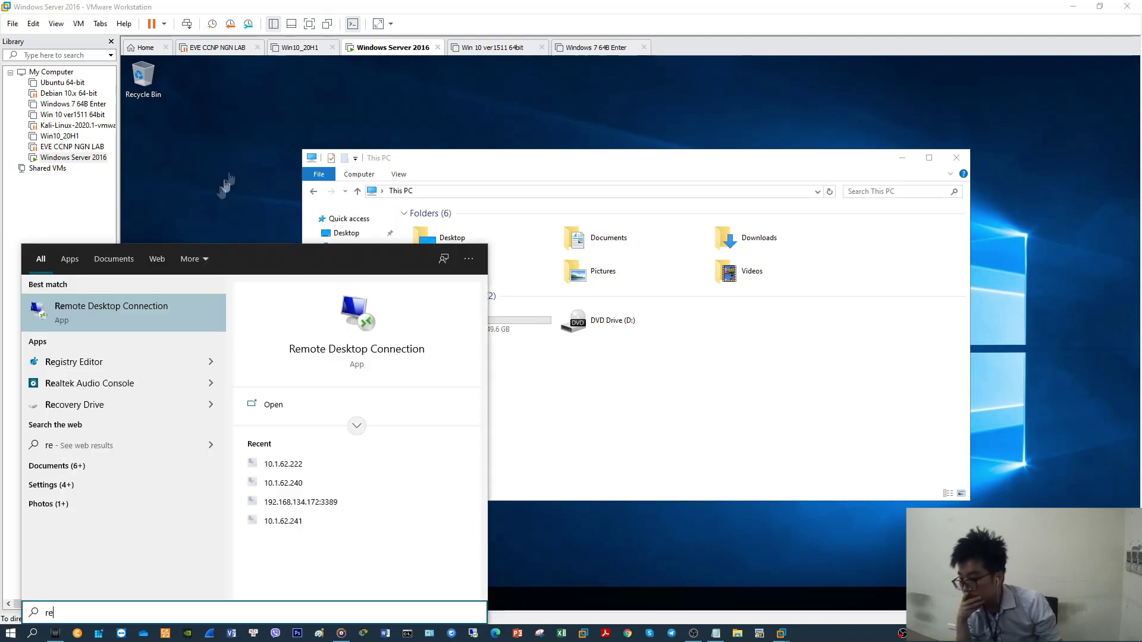
pyautogui.click(141, 312)
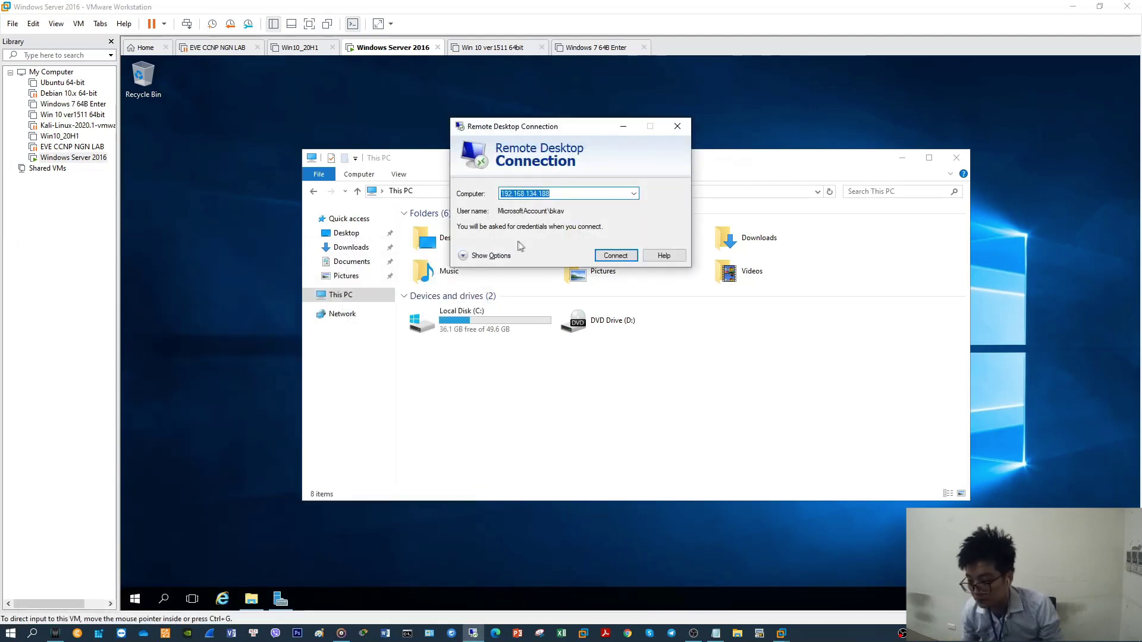
pyautogui.click(501, 262)
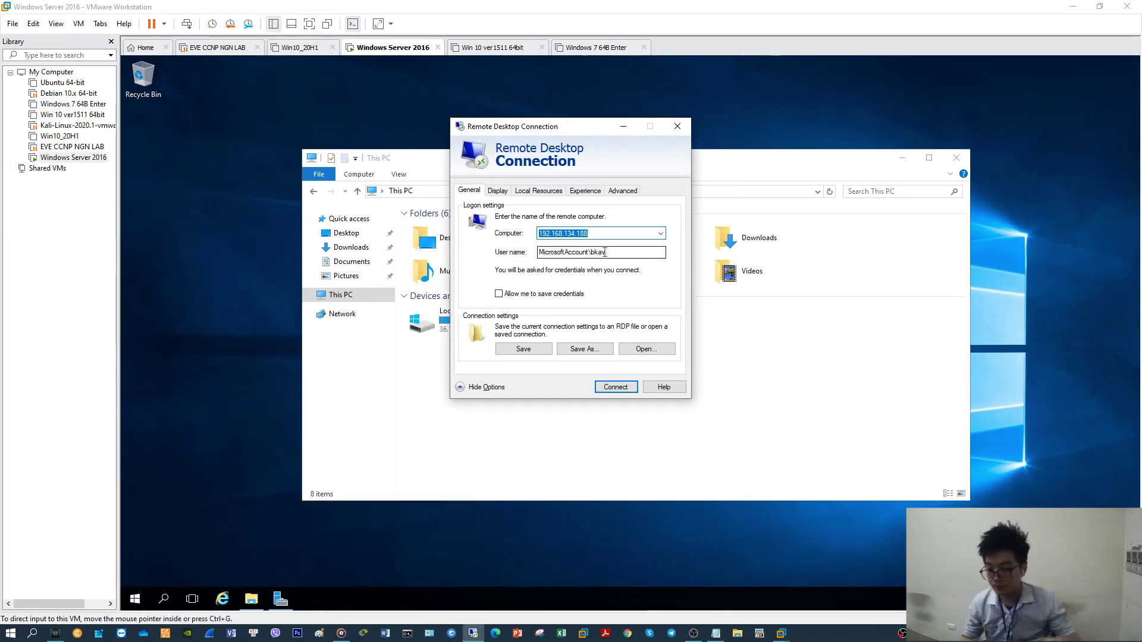
pyautogui.press('Tab')
pyautogui.write('dotiendun')
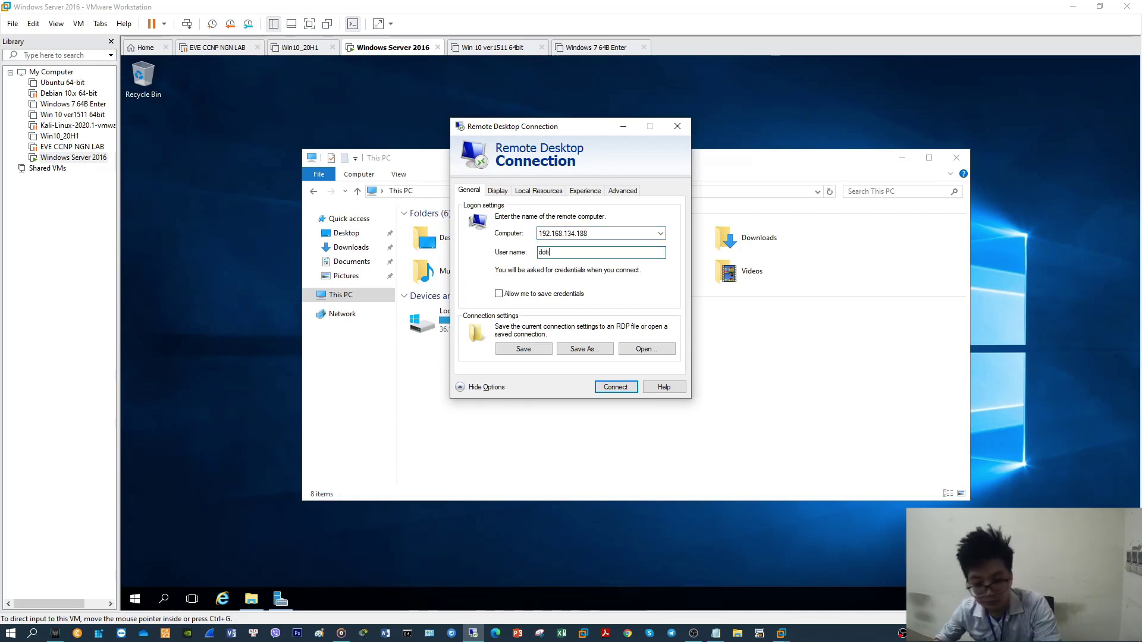
pyautogui.click(619, 387)
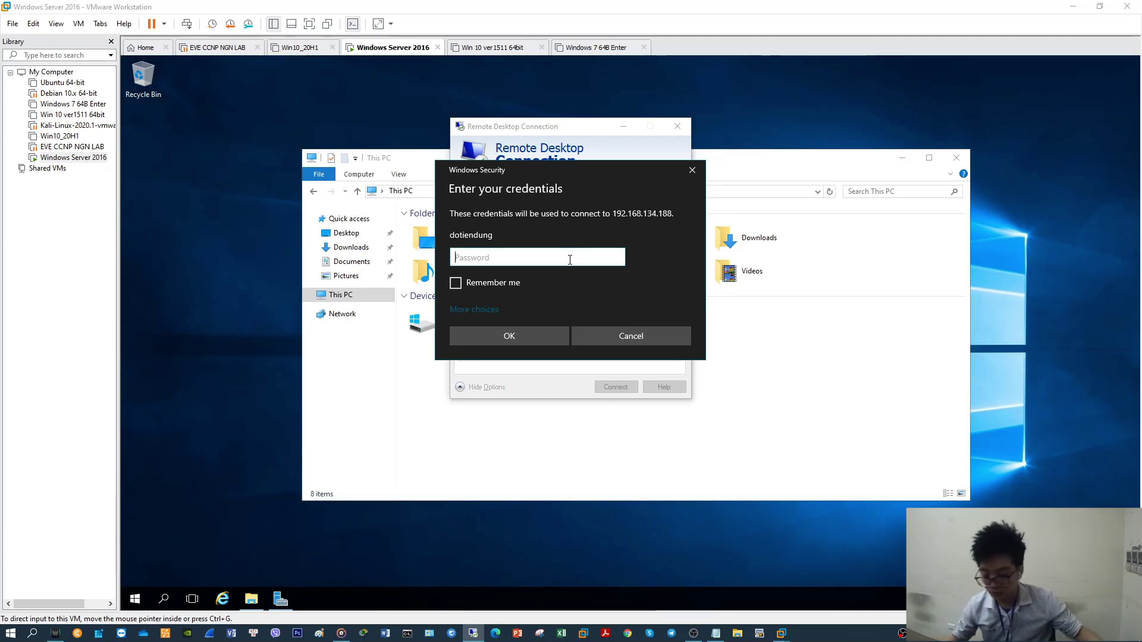
# Enter the account password and accept the certificate warning to open the session
pyautogui.write('••••')
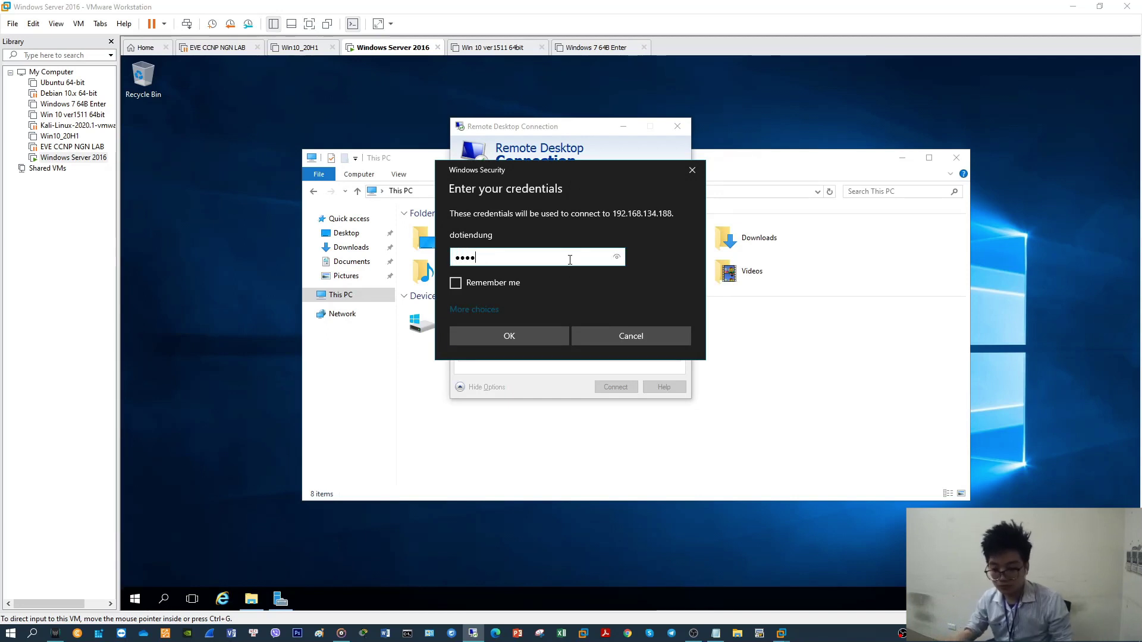
pyautogui.write('••••')
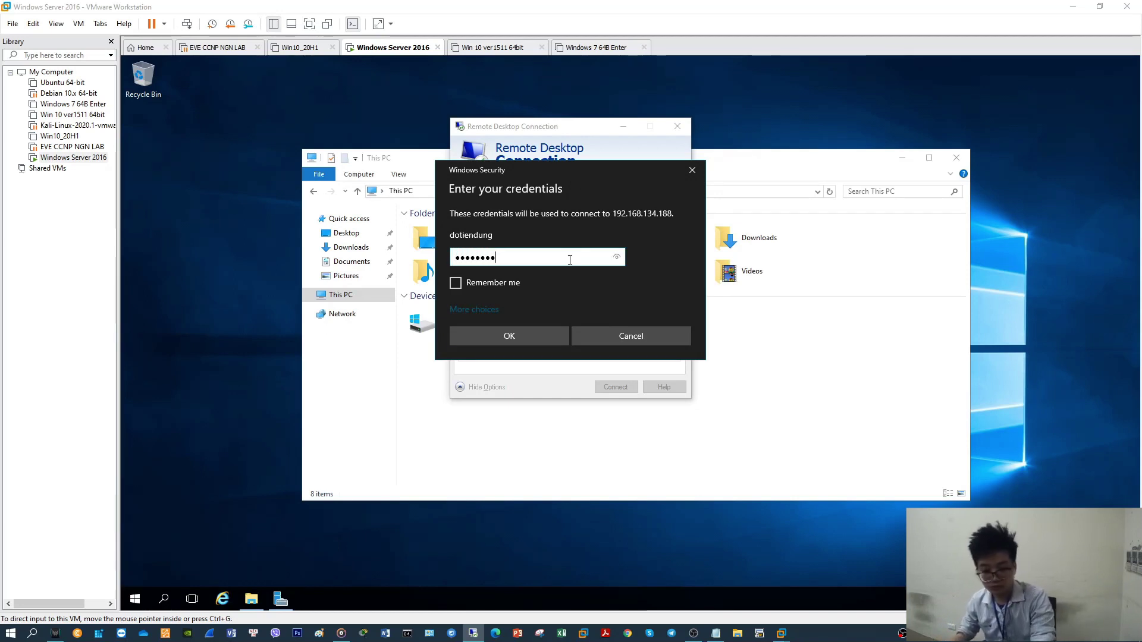
pyautogui.click(547, 338)
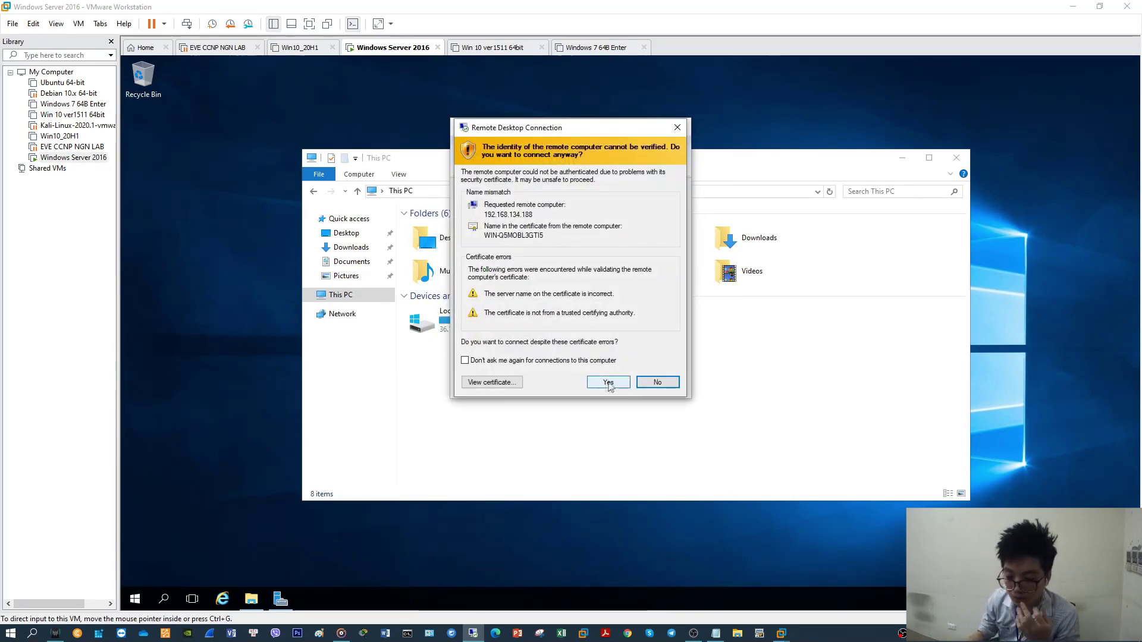
pyautogui.click(619, 386)
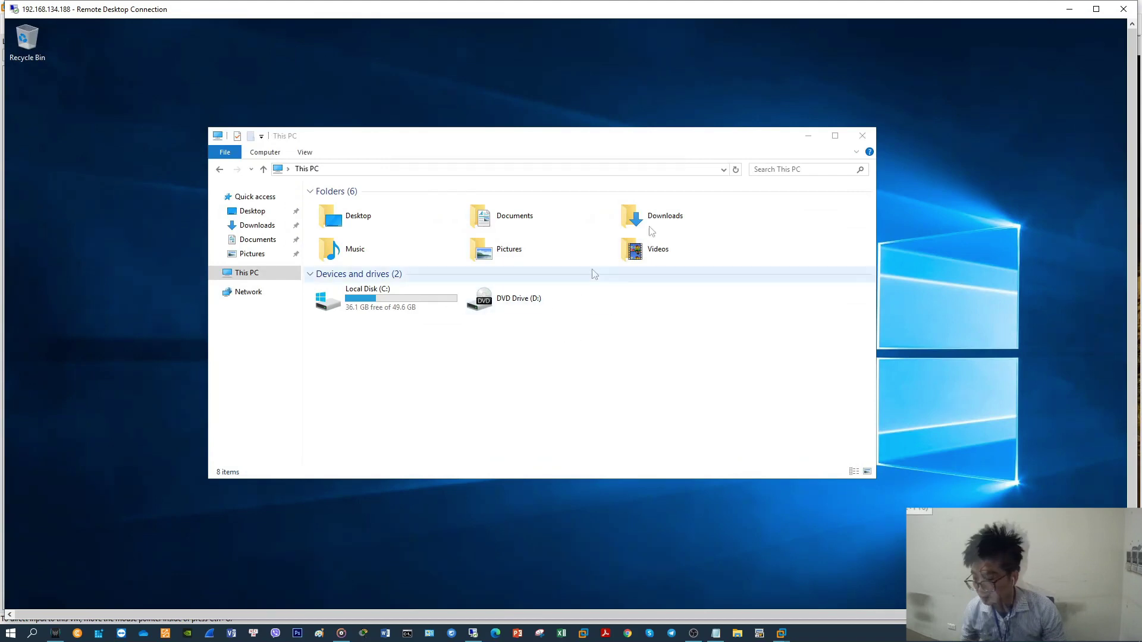
# Close the session's This PC window, then close the Remote Desktop Connection window
pyautogui.click(581, 352)
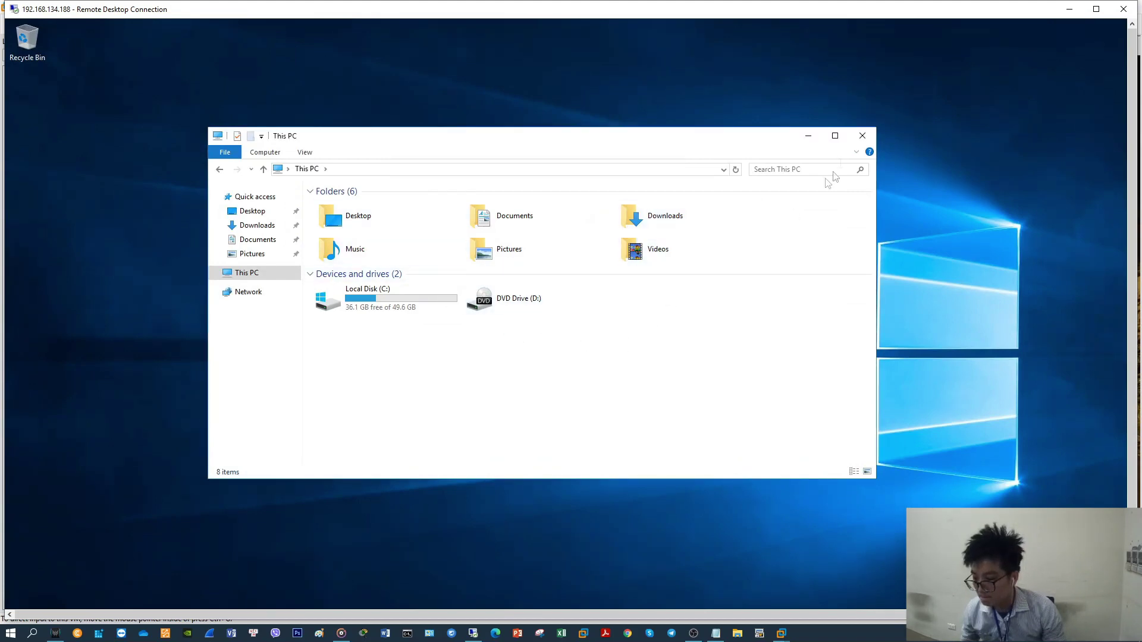
pyautogui.click(863, 136)
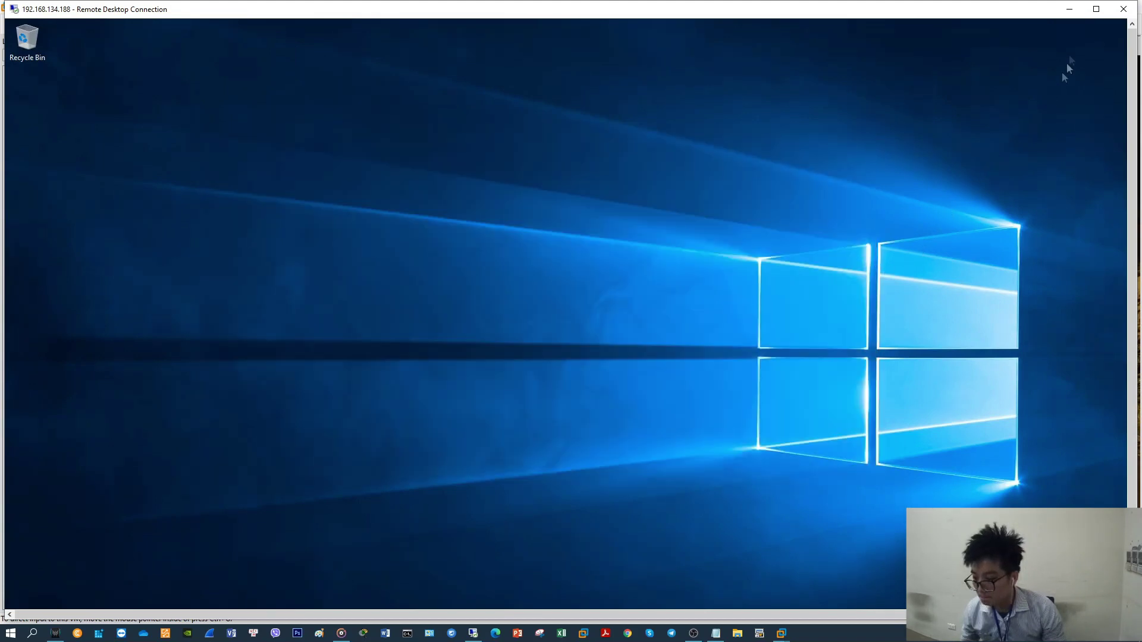
pyautogui.click(1124, 9)
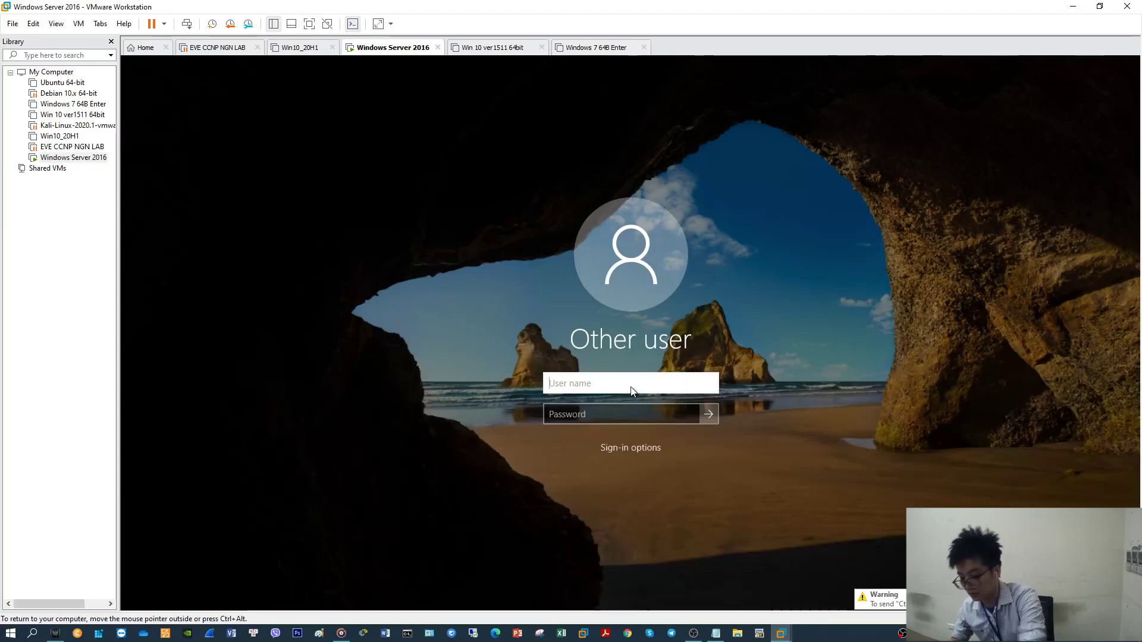
# Sign in to the server with the account name and password, then refresh the desktop
pyautogui.write('dotiendung')
pyautogui.press('Tab')
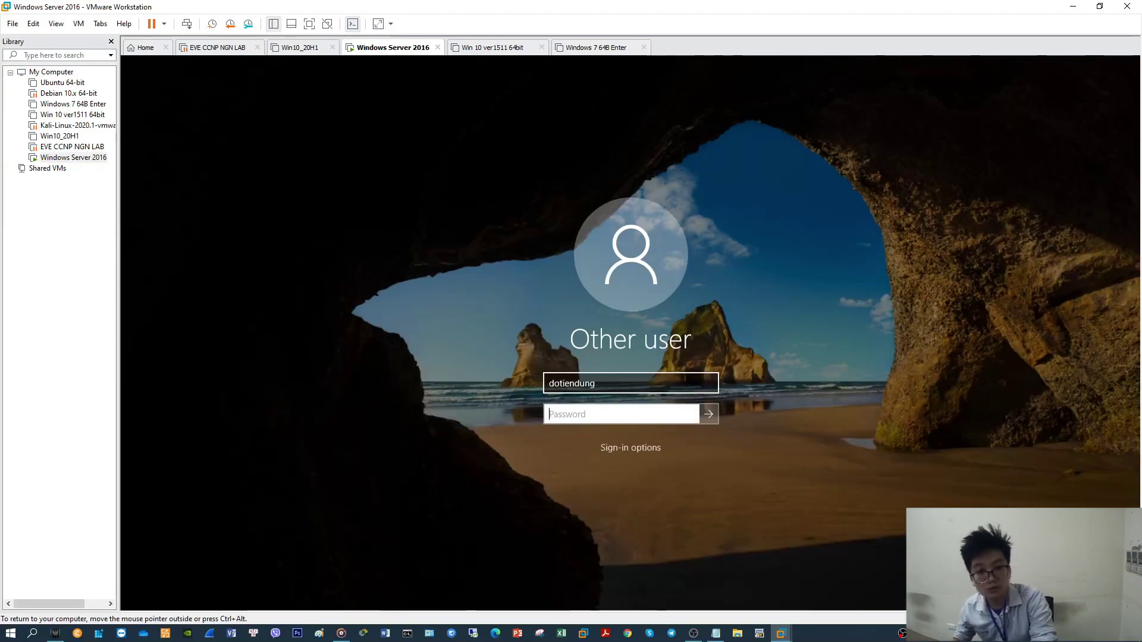
pyautogui.write('••••••')
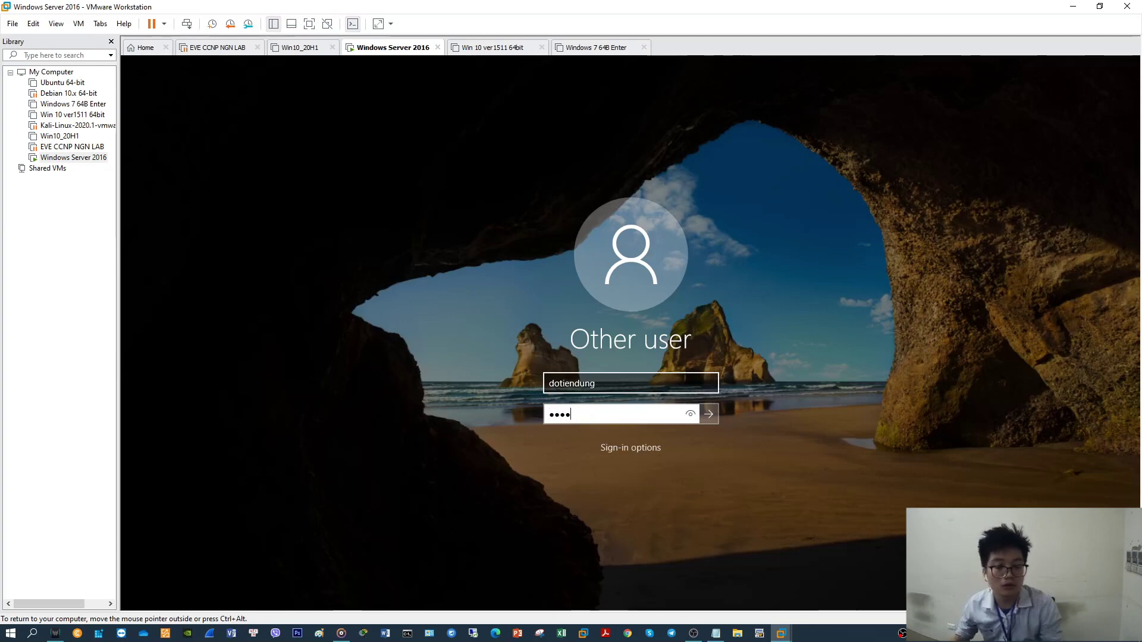
pyautogui.write('••')
pyautogui.press('Return')
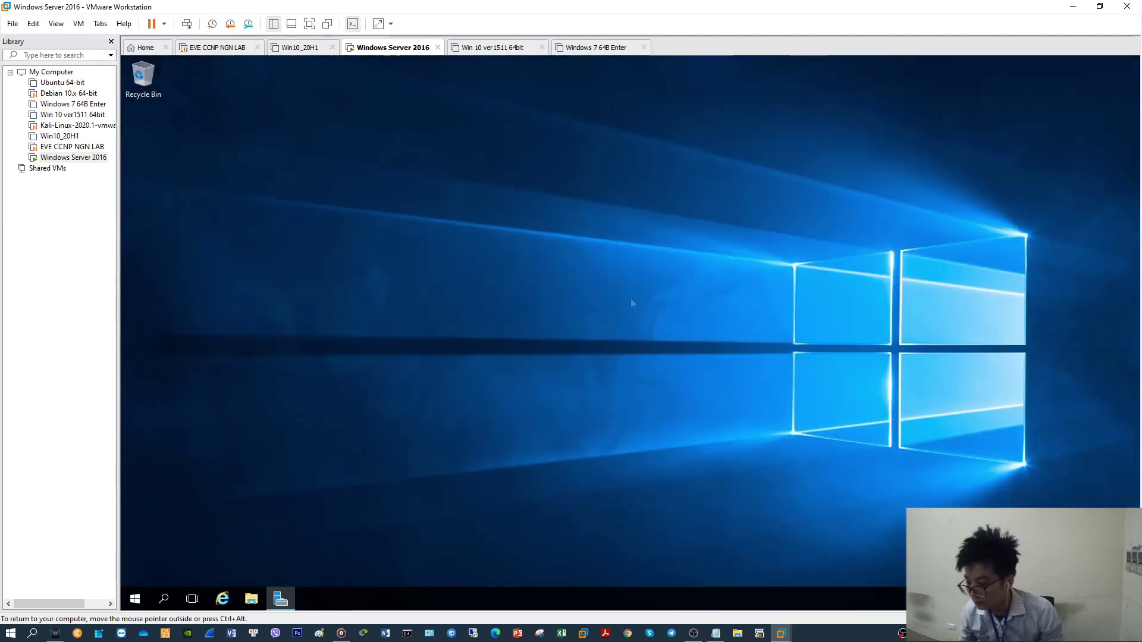
pyautogui.rightClick(540, 290)
pyautogui.click(574, 327)
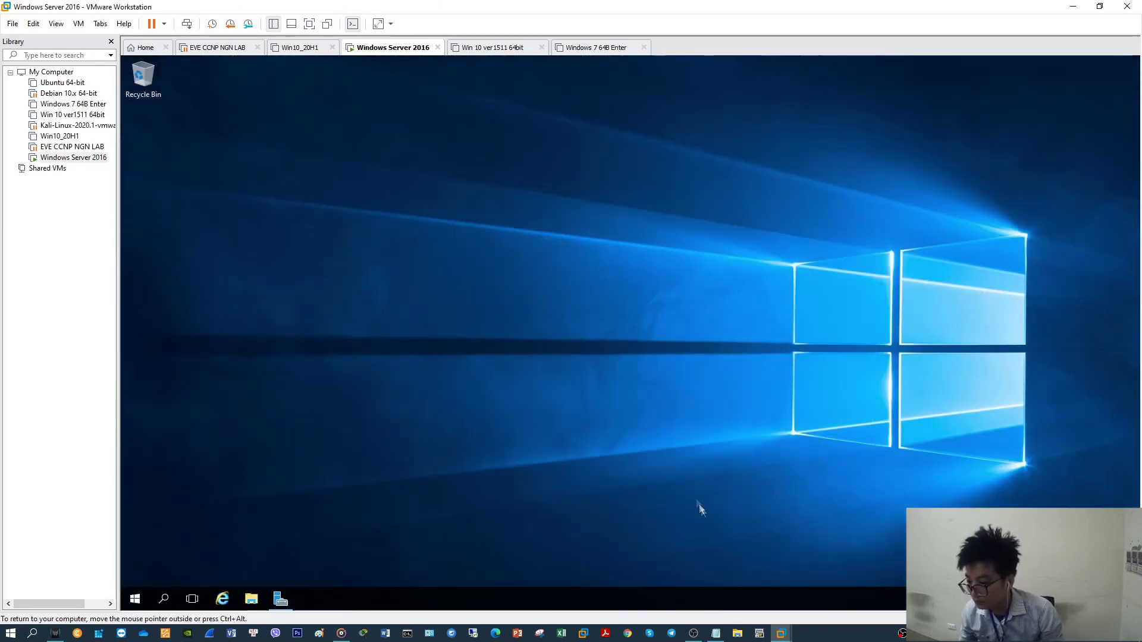
# Add the line "ok It's successfull" to the host Notepad notes, then minimize Notepad
pyautogui.click(717, 633)
pyautogui.press('Return')
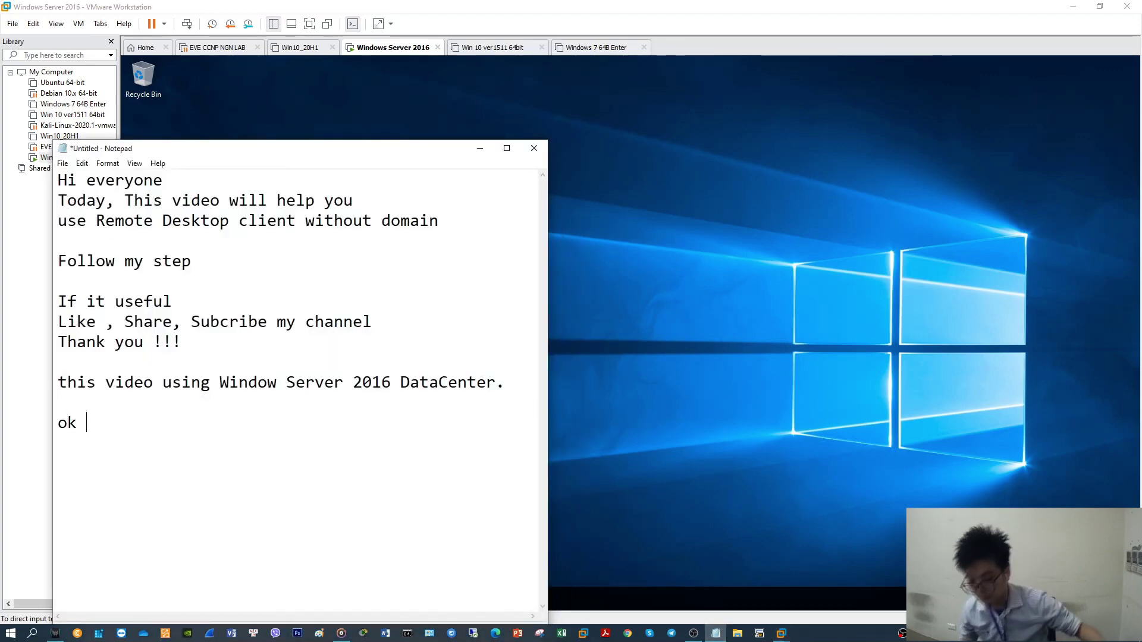
pyautogui.write('ok It')
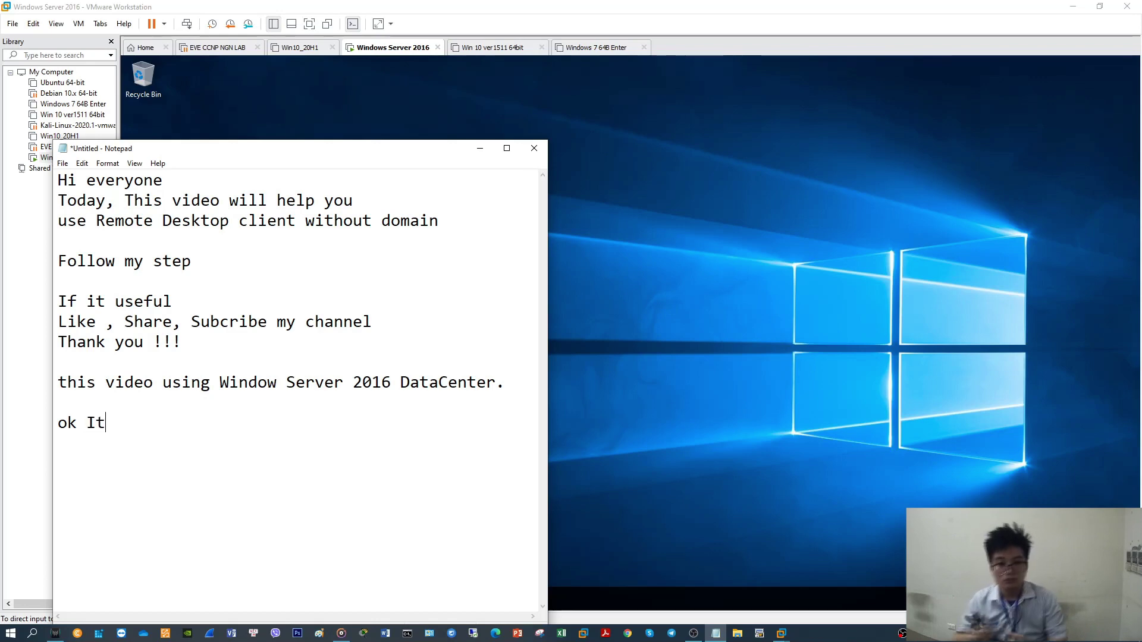
pyautogui.write("'s s")
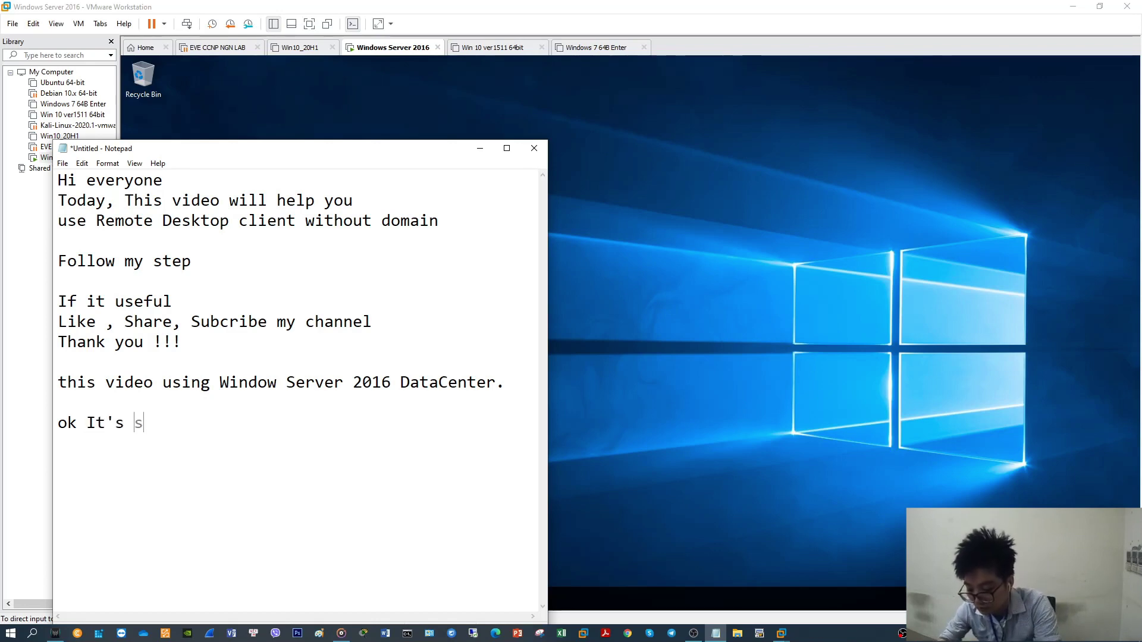
pyautogui.write('uccessfully')
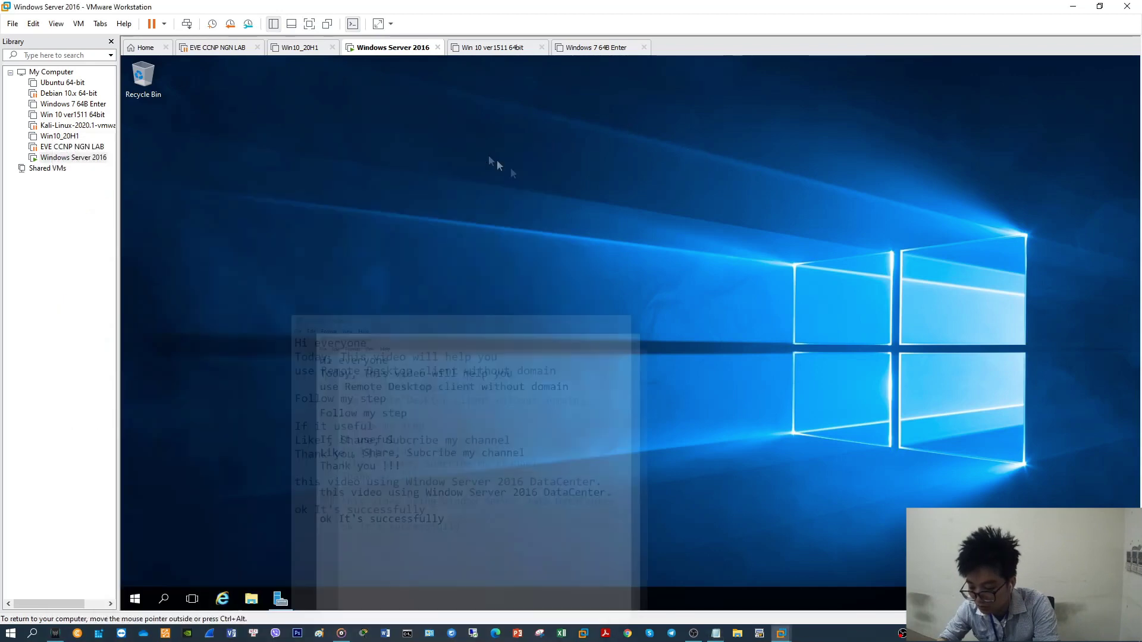
pyautogui.click(480, 148)
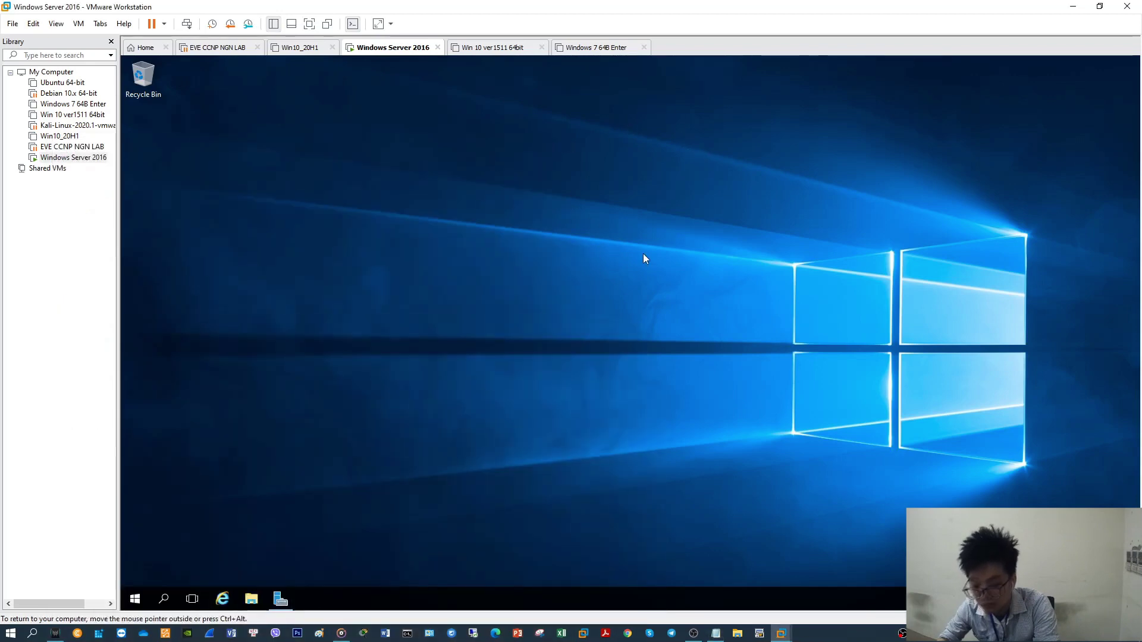
# Open Computer Management from the Win+X menu and list Local Users and Groups > Users
pyautogui.rightClick(433, 294)
pyautogui.click(445, 331)
pyautogui.click(135, 599)
pyautogui.rightClick(136, 601)
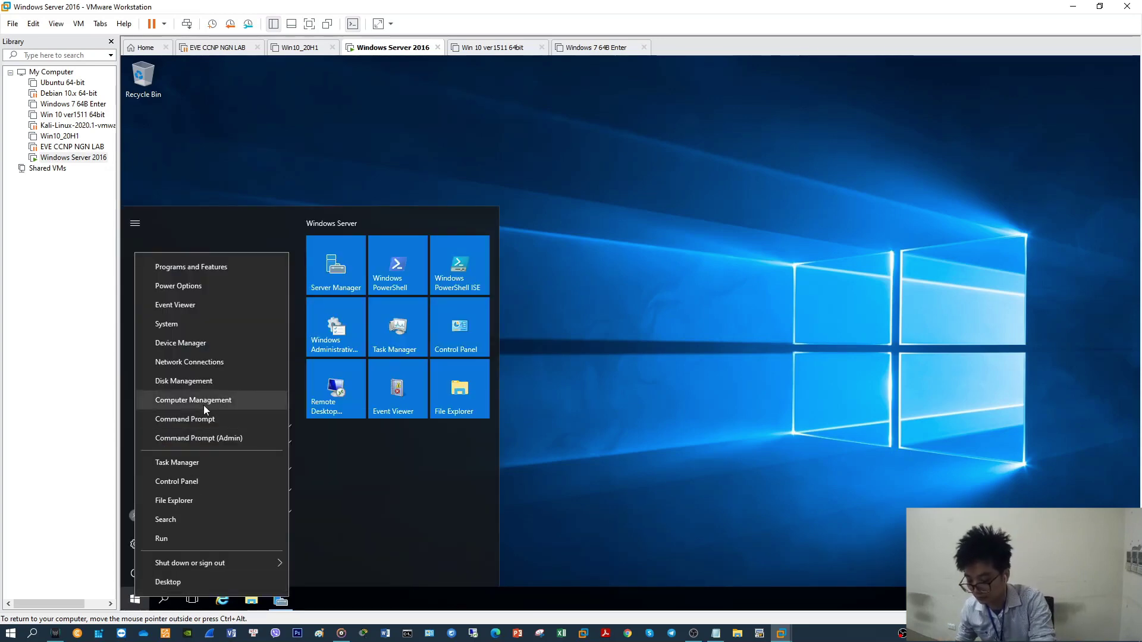
pyautogui.click(202, 401)
pyautogui.click(195, 165)
pyautogui.click(199, 175)
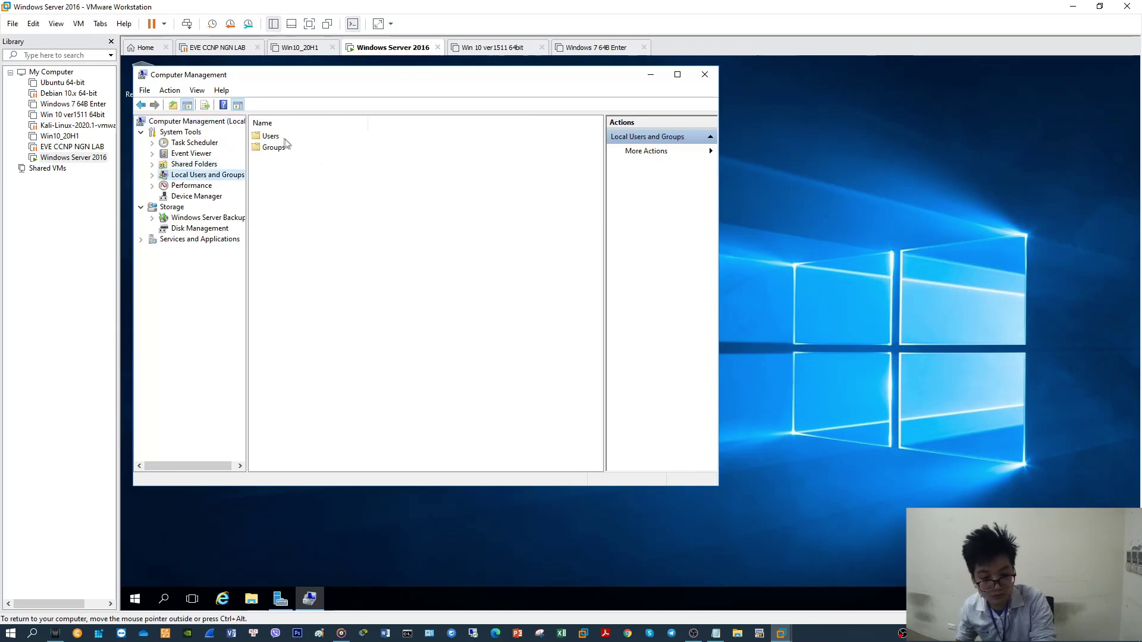
pyautogui.doubleClick(275, 137)
# Start a new local user named account1 with full name Test1
pyautogui.rightClick(298, 219)
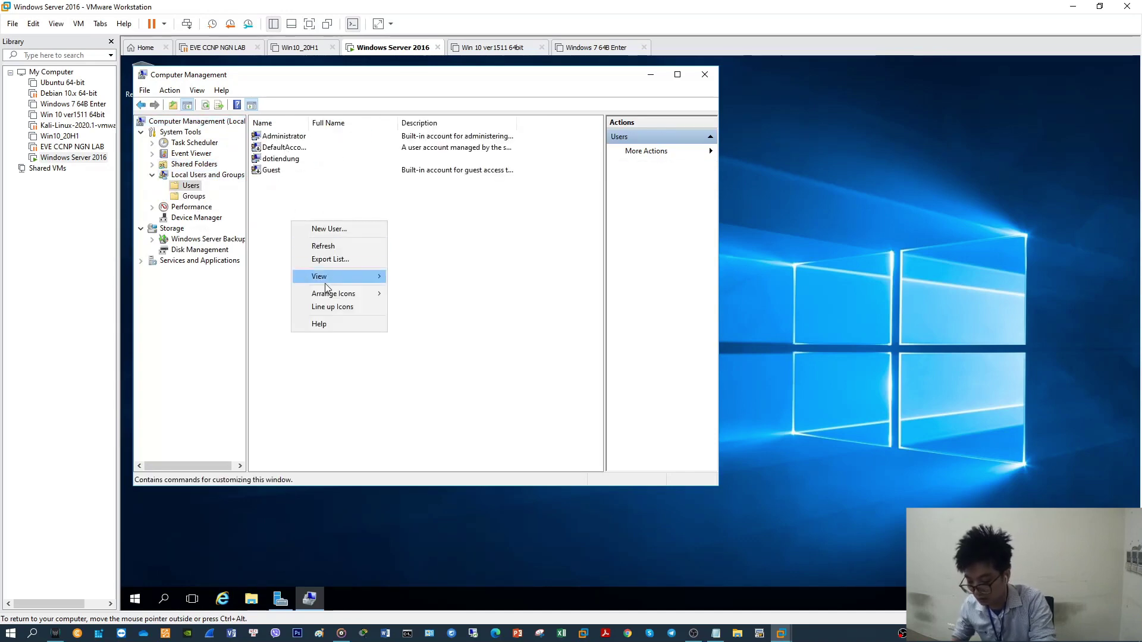
pyautogui.click(337, 229)
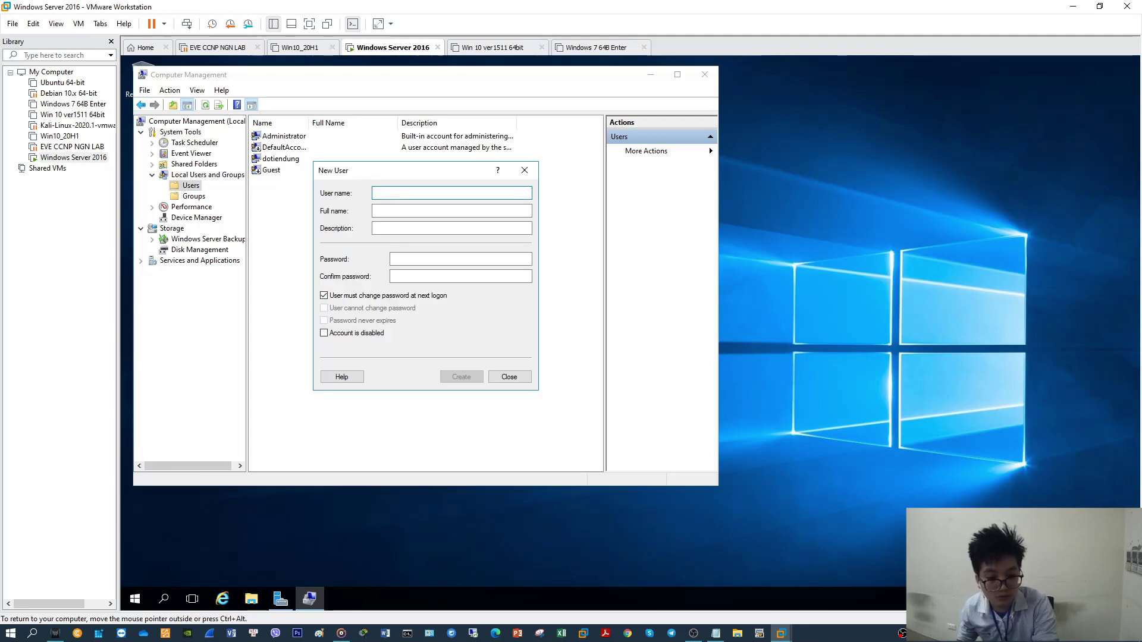
pyautogui.write('l')
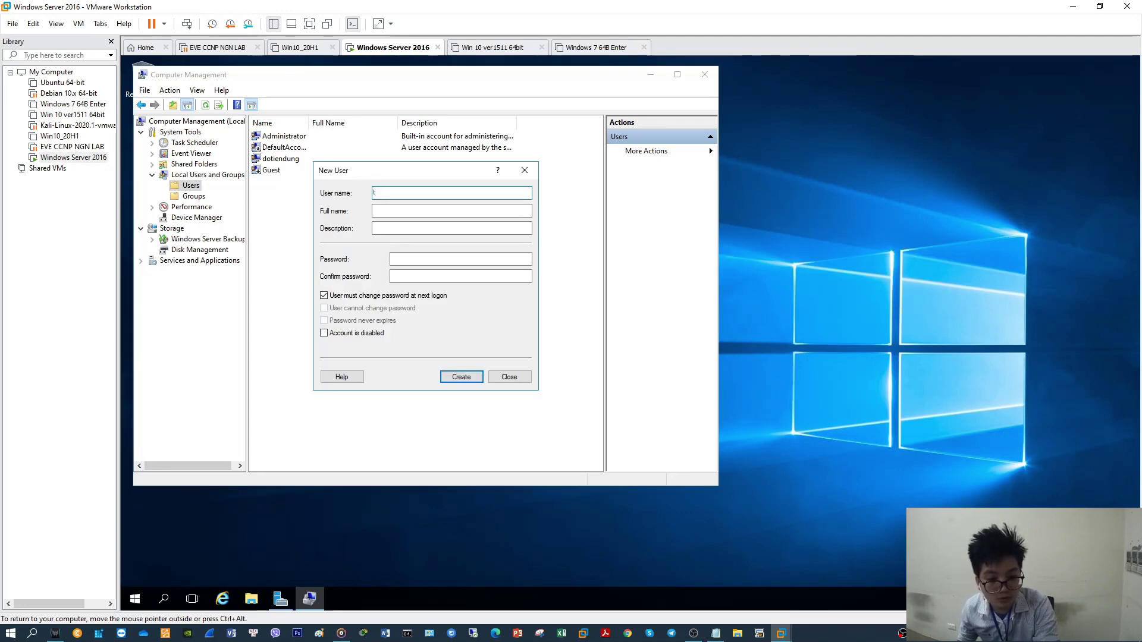
pyautogui.write('k1')
pyautogui.press('Tab')
pyautogui.write('tai kho')
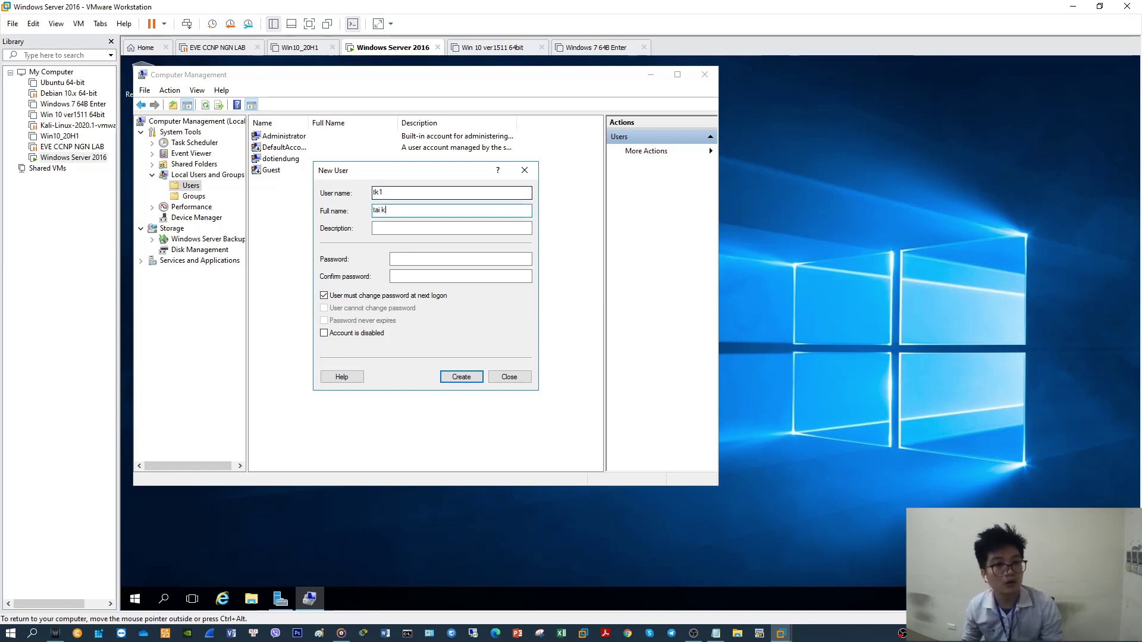
pyautogui.press('BackSpace')
pyautogui.press('BackSpace')
pyautogui.press('BackSpace')
pyautogui.press('BackSpace')
pyautogui.press('BackSpace')
pyautogui.press('BackSpace')
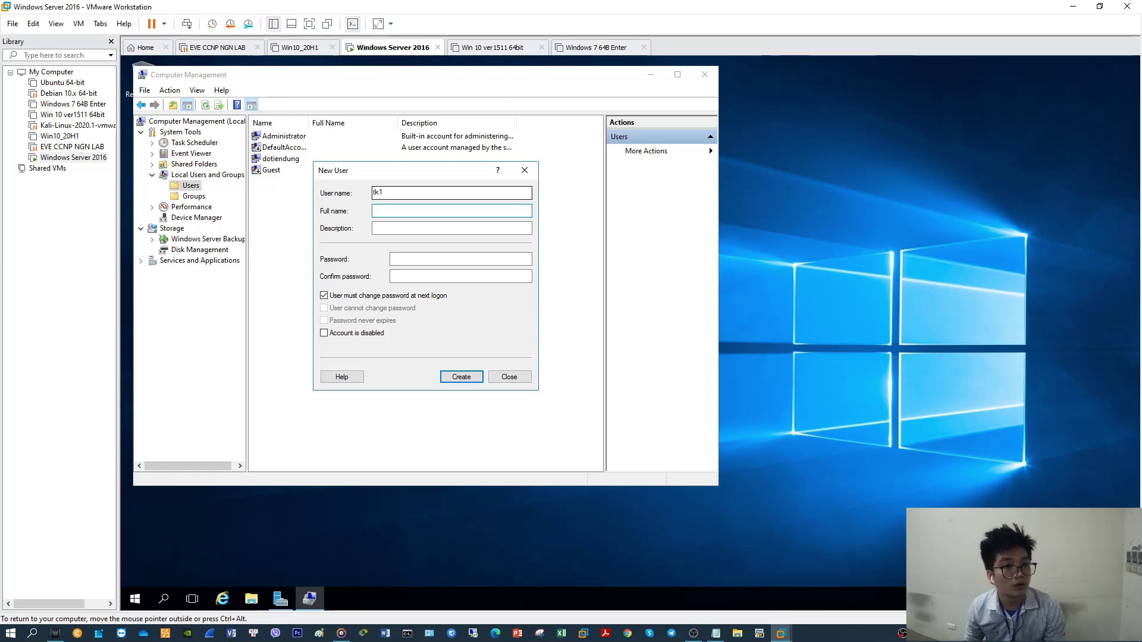
pyautogui.doubleClick(413, 193)
pyautogui.write('a')
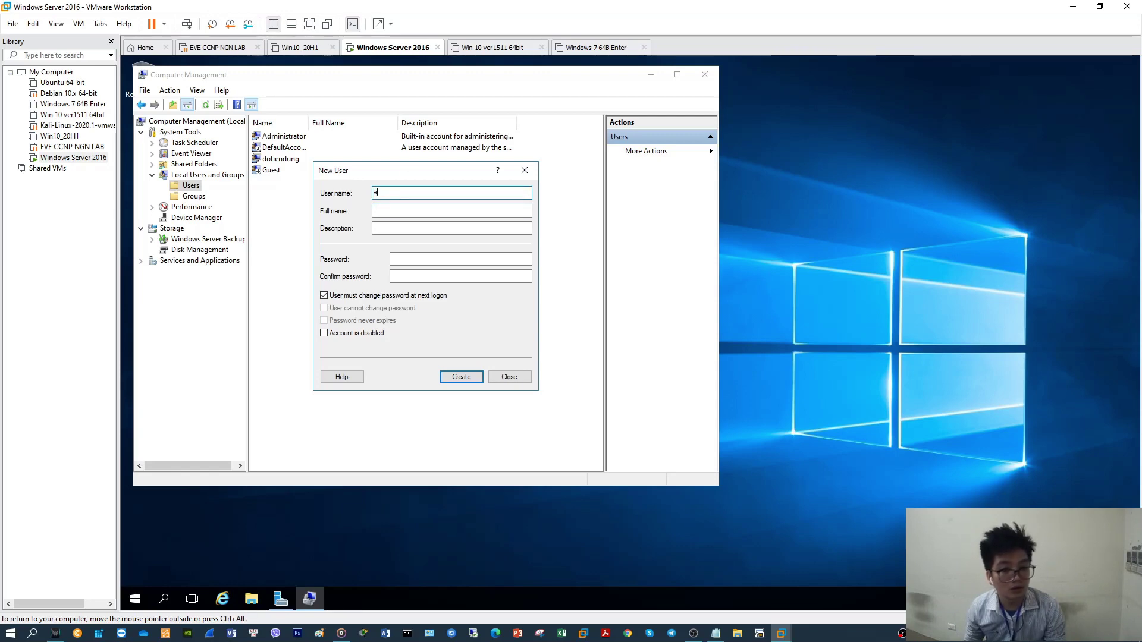
pyautogui.write('ccount1')
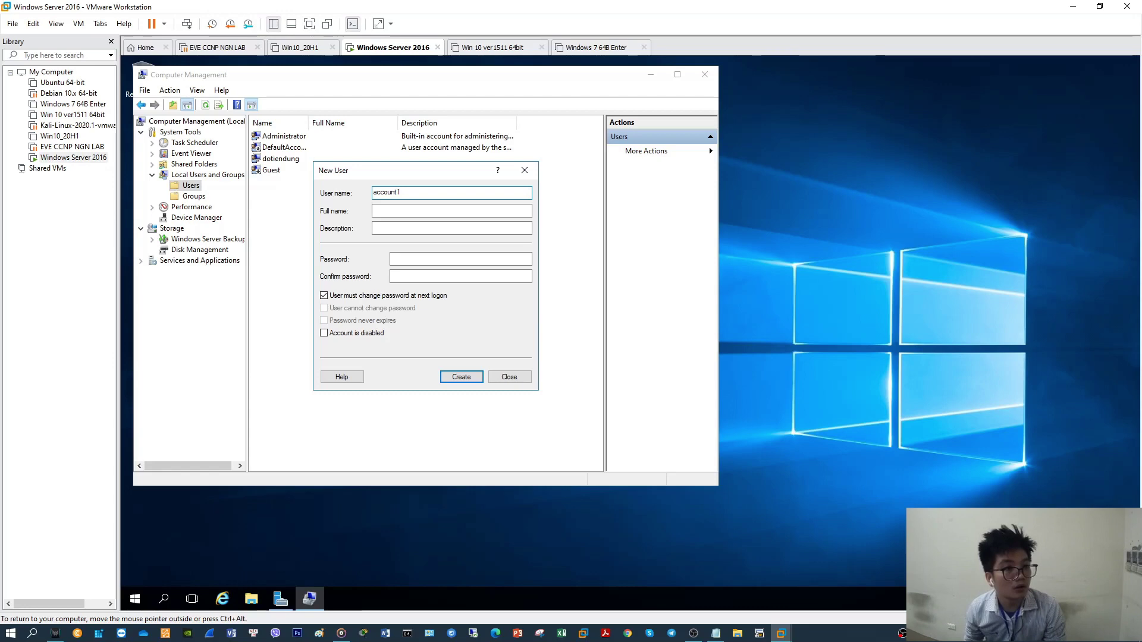
pyautogui.press('Tab')
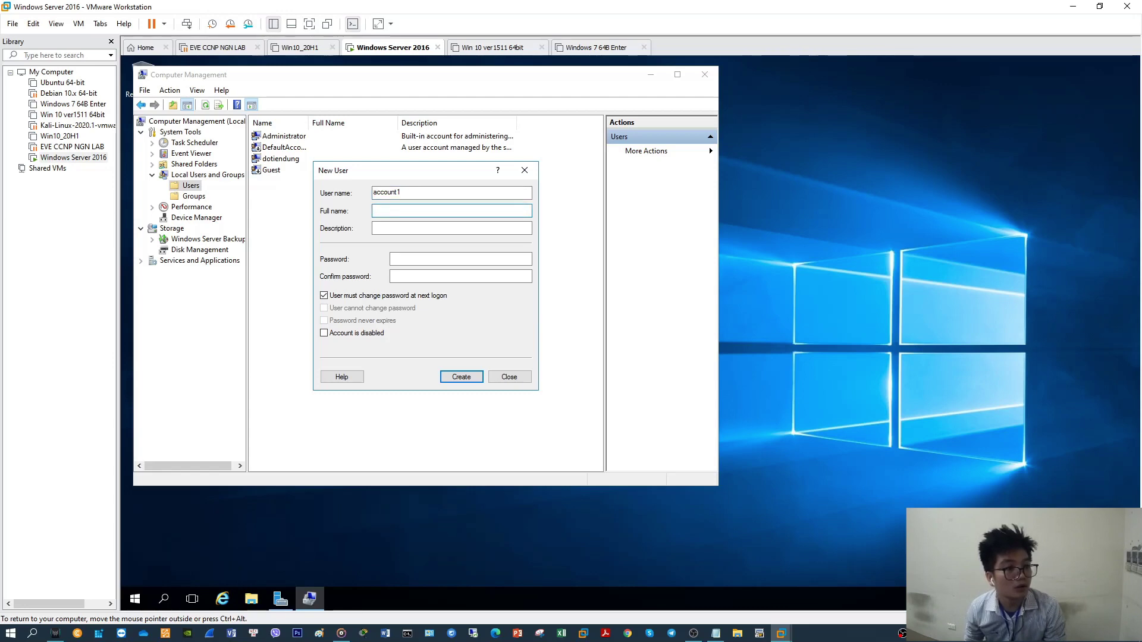
pyautogui.write('Test1')
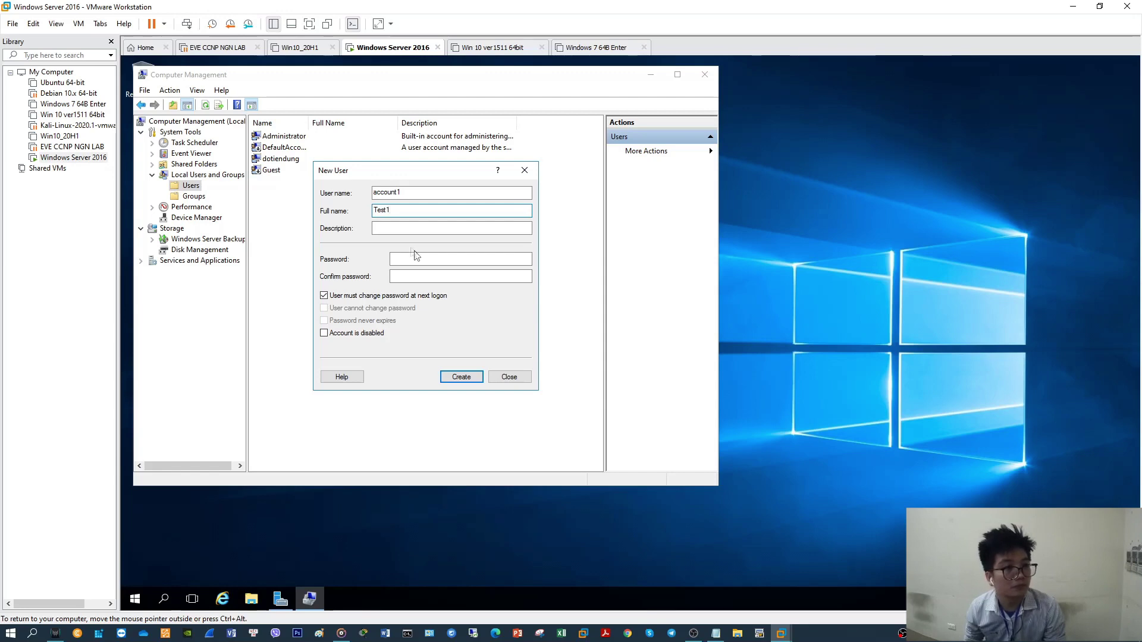
# Enter the password, keep the default password options, and create account1
pyautogui.click(415, 255)
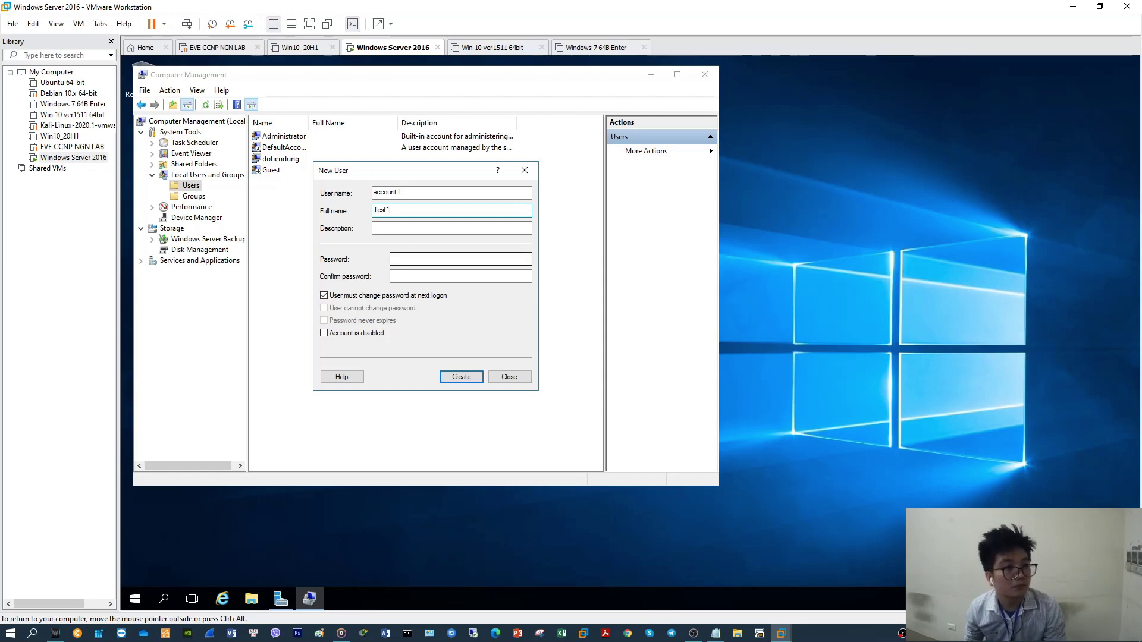
pyautogui.write('••••')
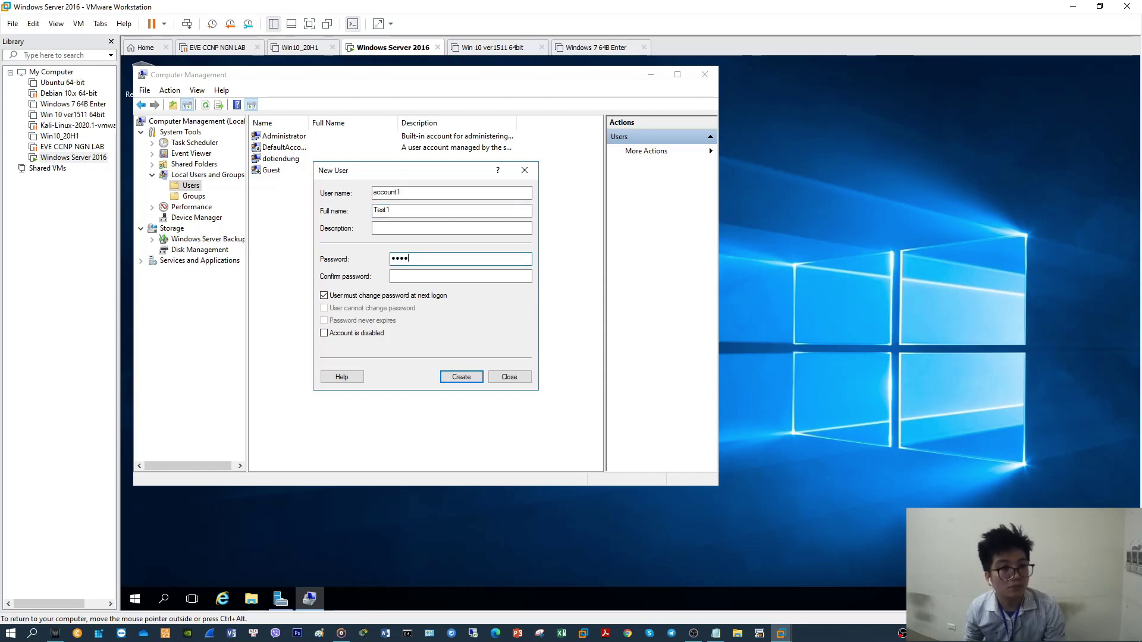
pyautogui.write('••••')
pyautogui.press('Tab')
pyautogui.write('••••••••')
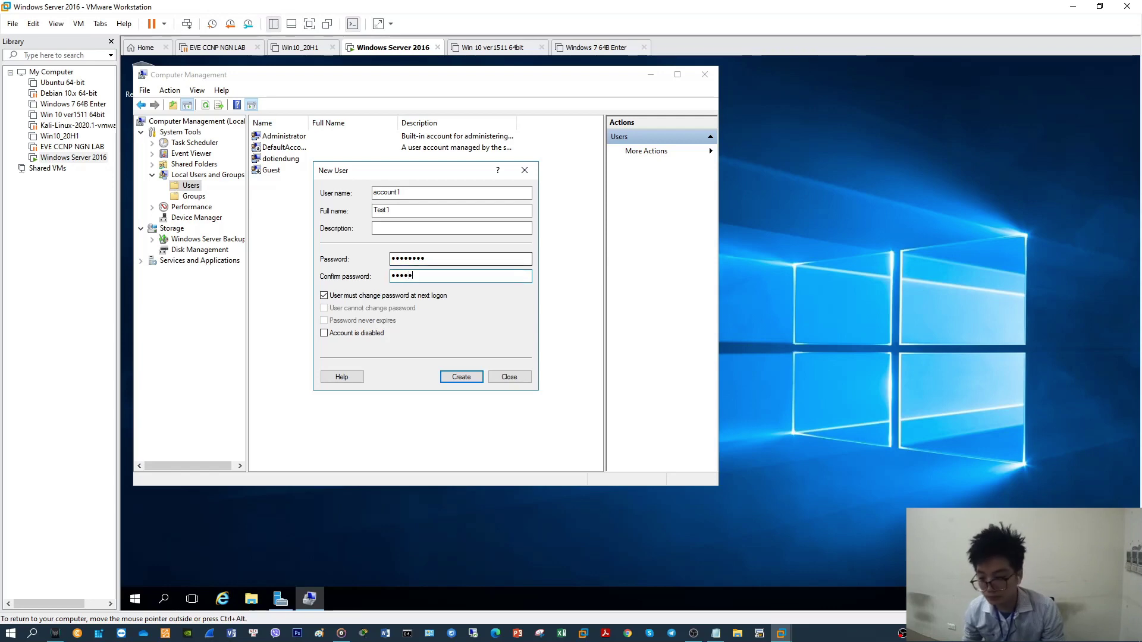
pyautogui.click(387, 297)
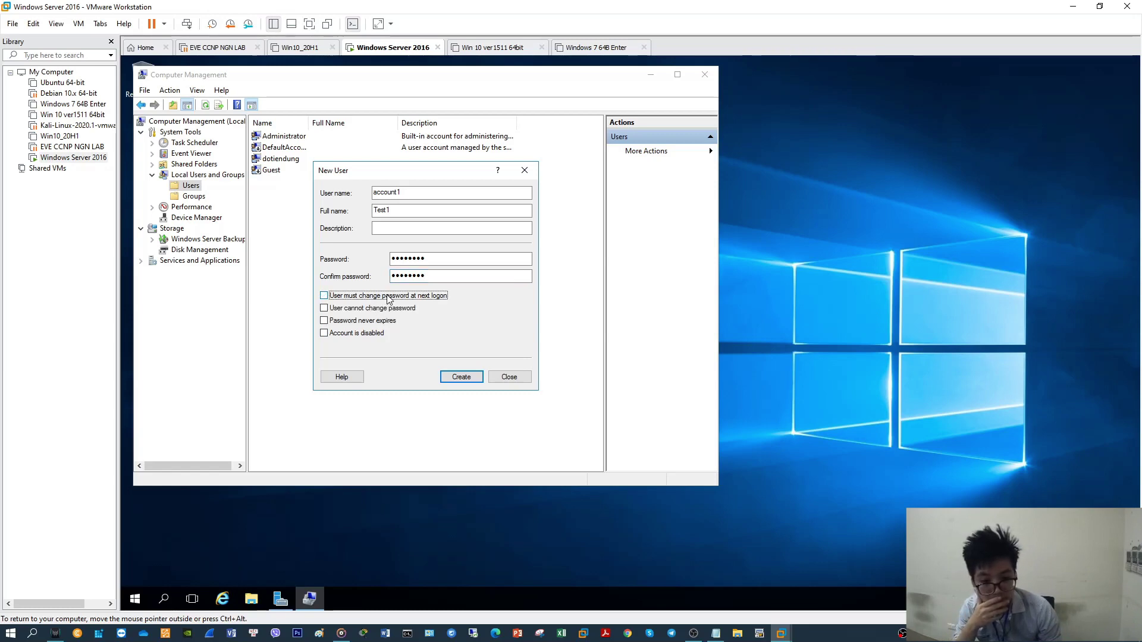
pyautogui.click(343, 322)
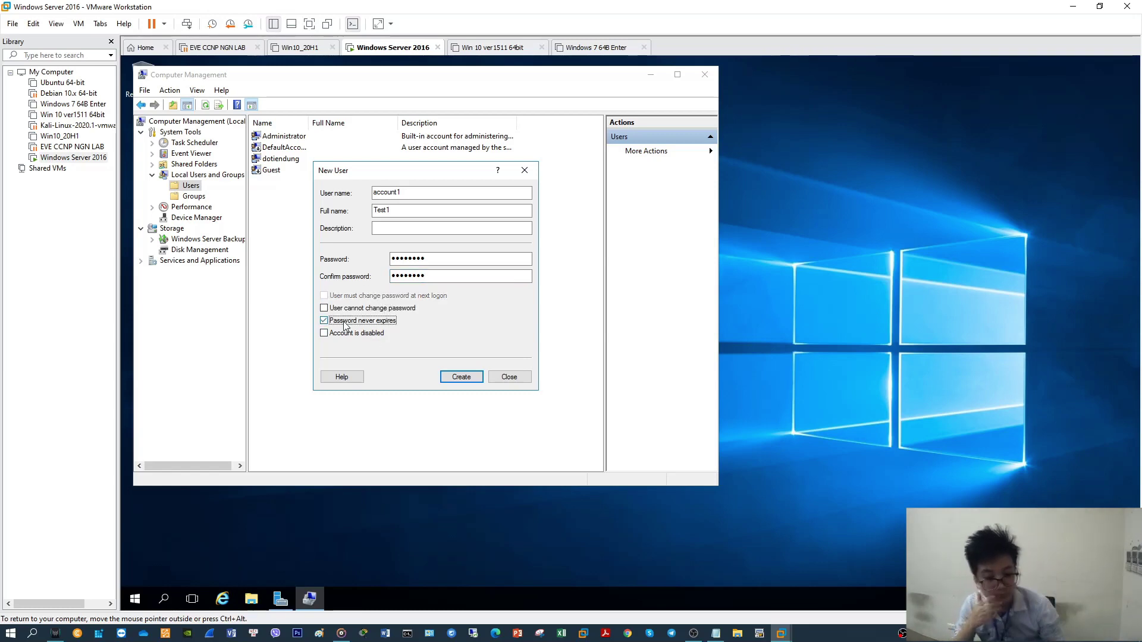
pyautogui.click(355, 321)
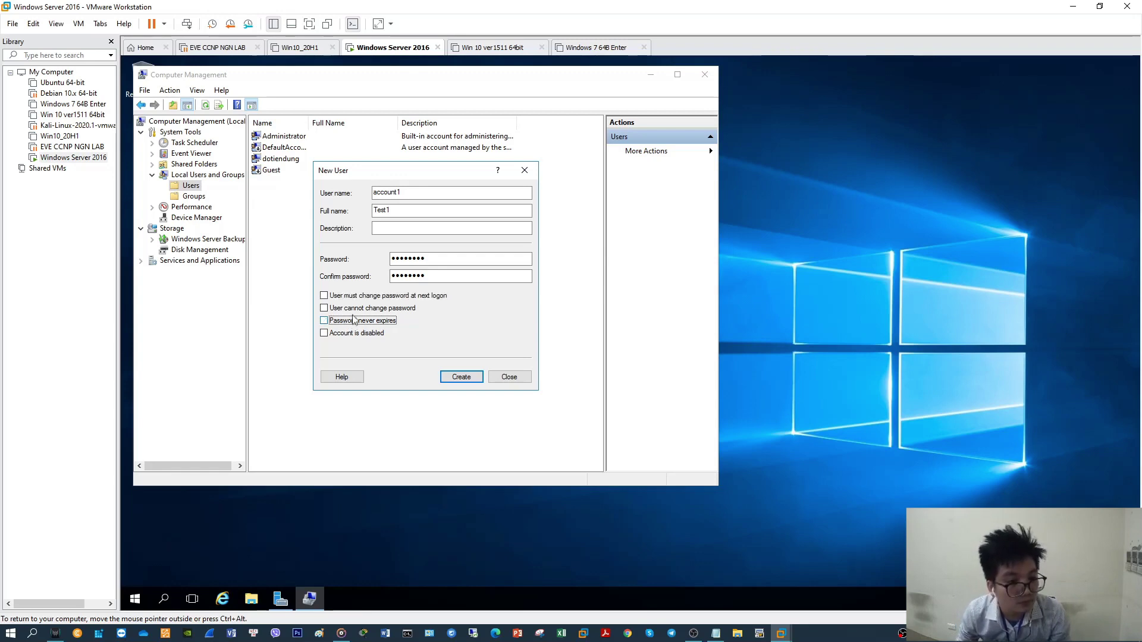
pyautogui.click(339, 296)
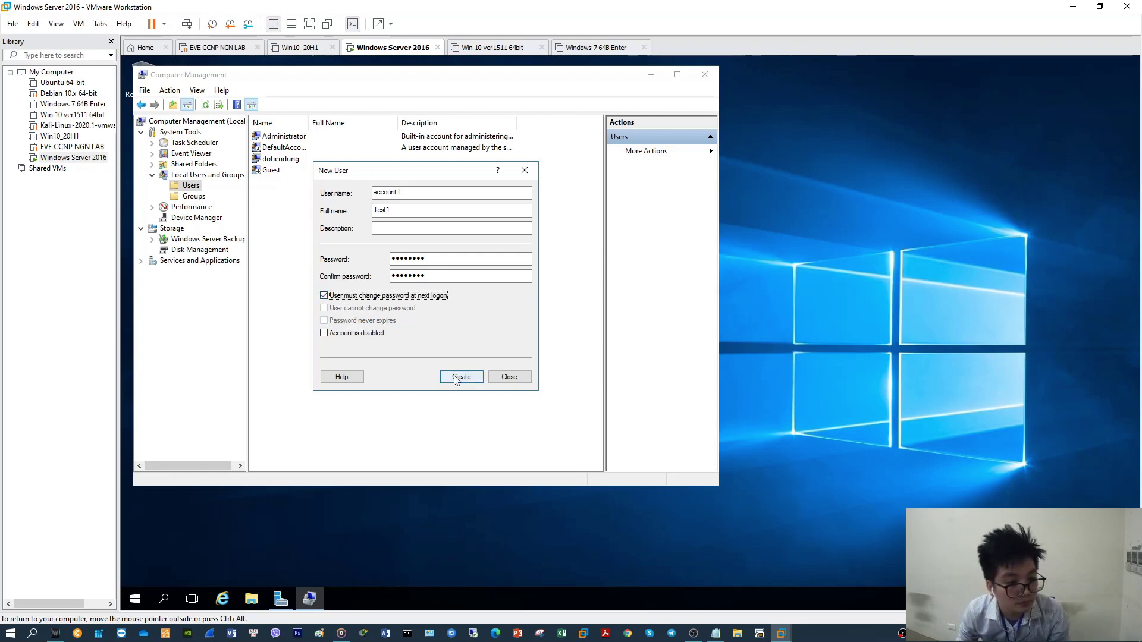
pyautogui.click(456, 379)
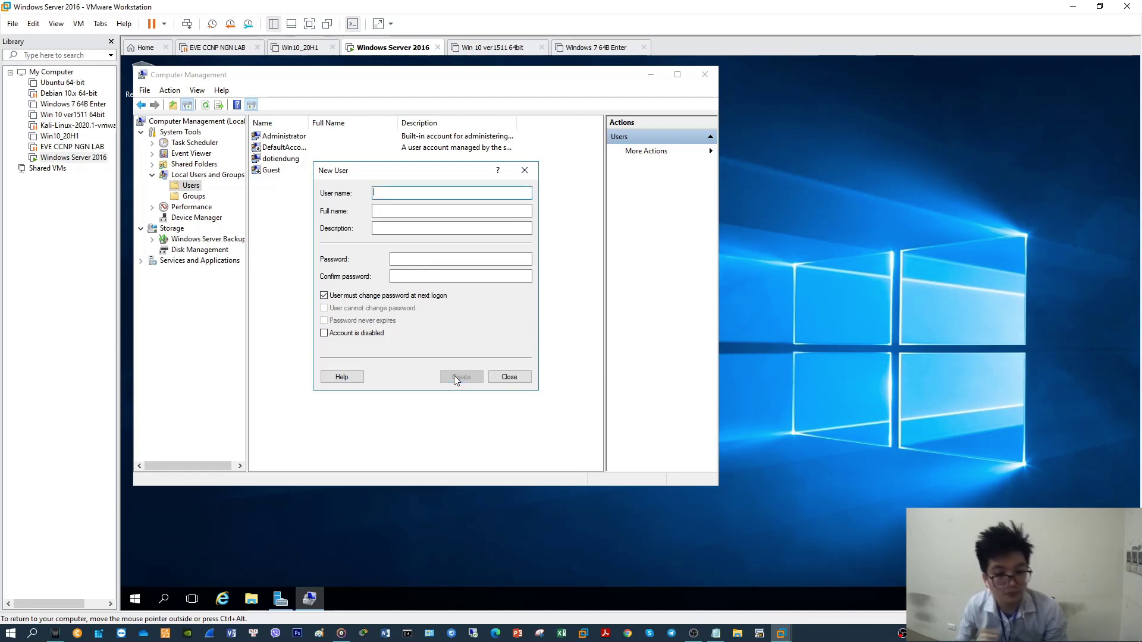
pyautogui.click(509, 378)
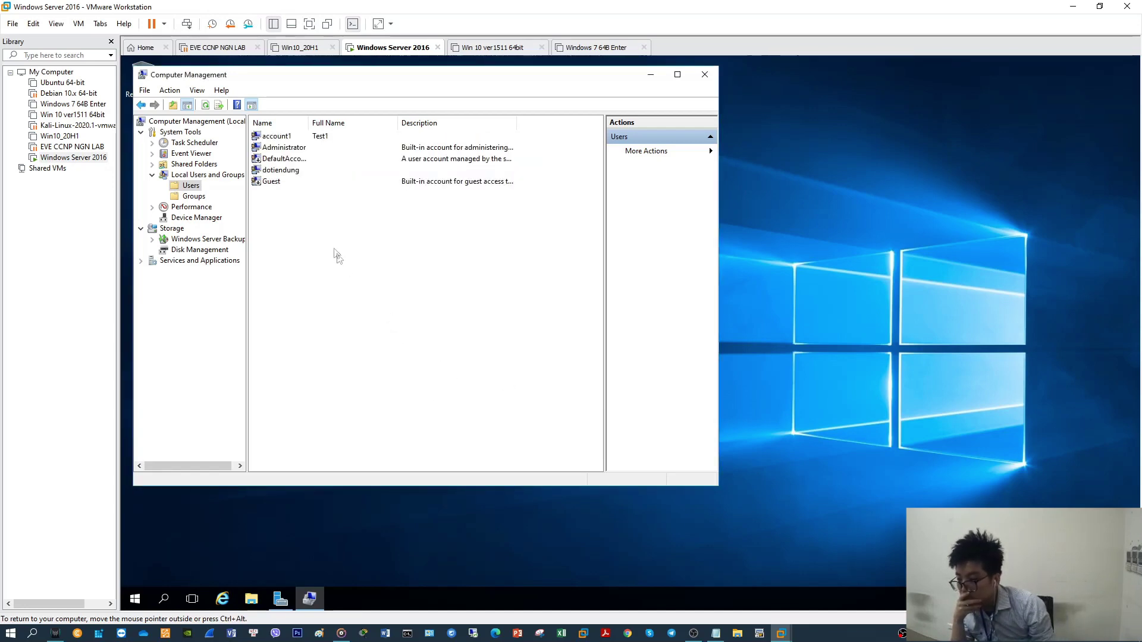
# Create user account2 with full name Test2 and its password entered in both fields
pyautogui.rightClick(325, 228)
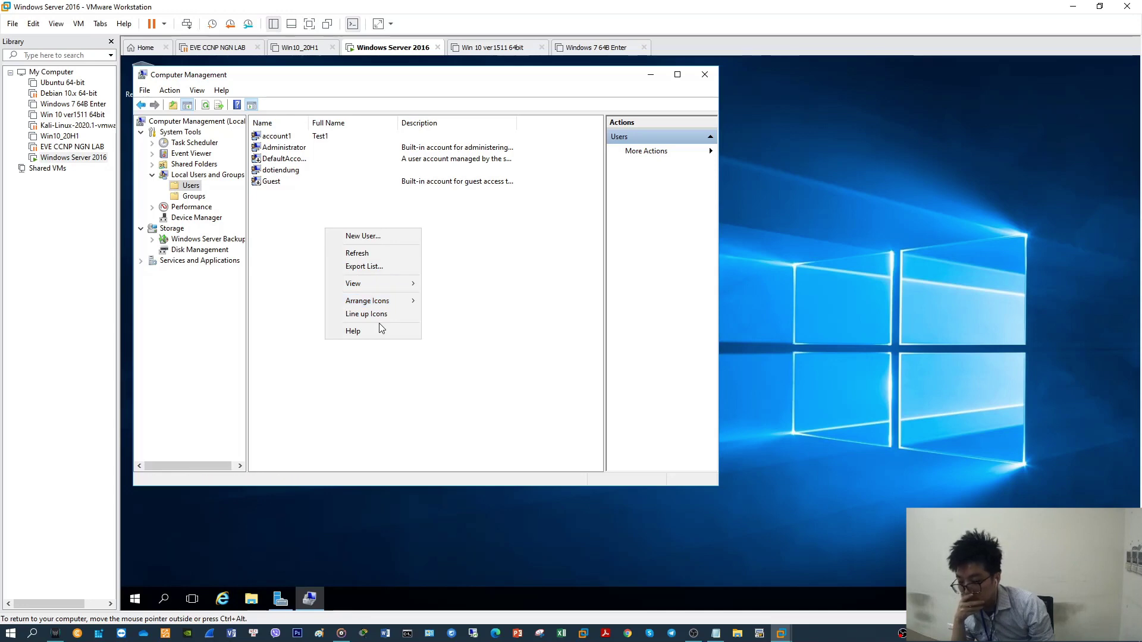
pyautogui.click(375, 238)
pyautogui.write('account2')
pyautogui.press('Tab')
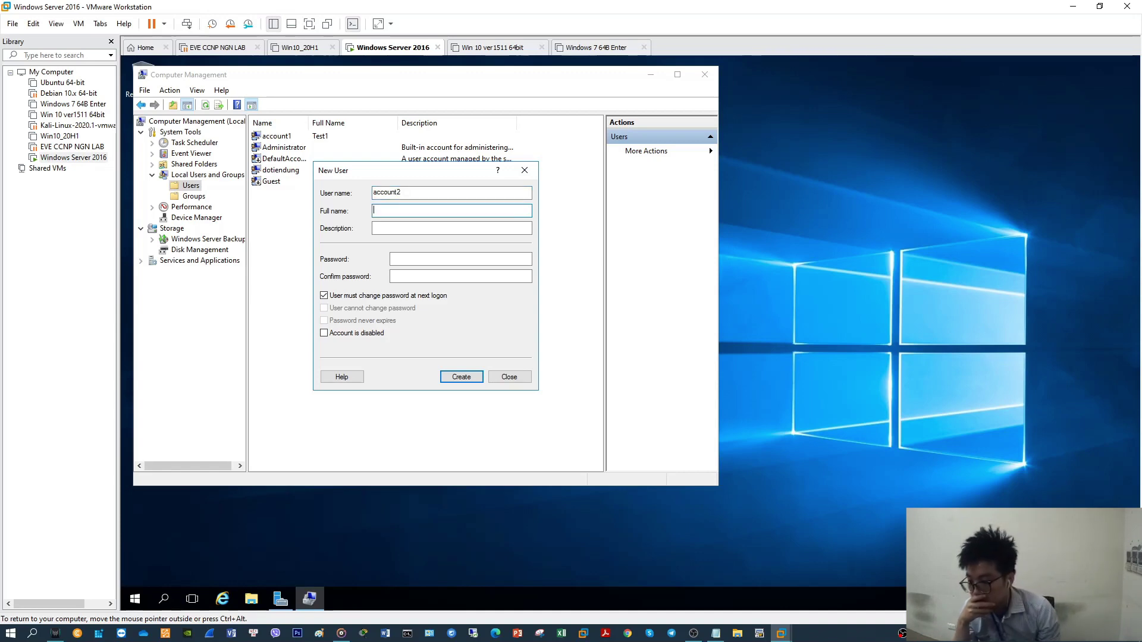
pyautogui.write('Tes')
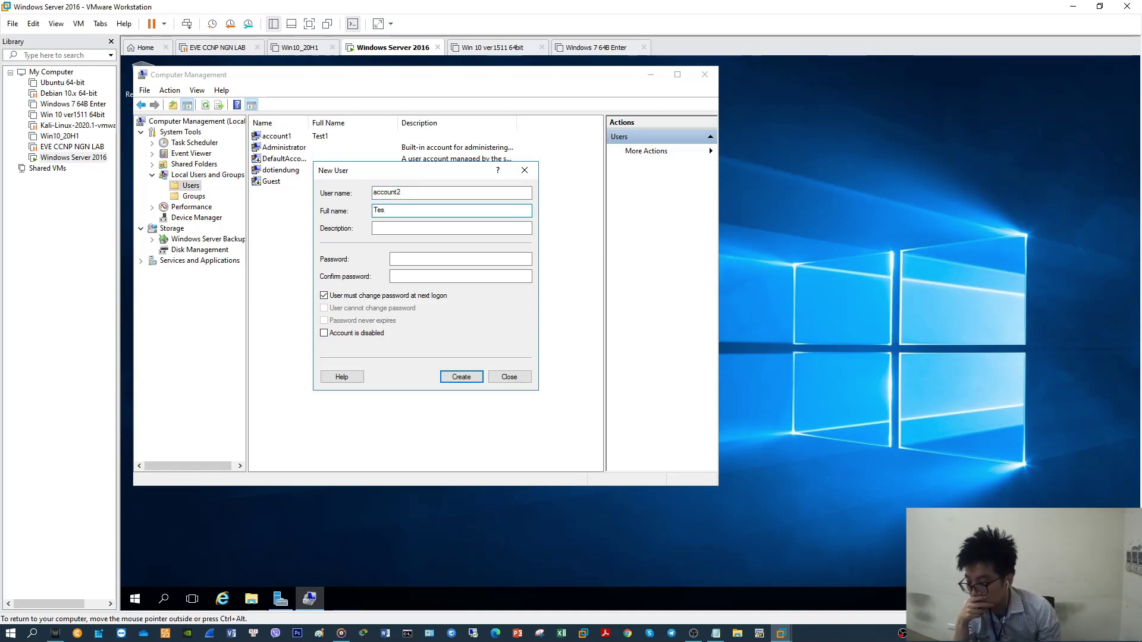
pyautogui.write('t2')
pyautogui.press('Tab')
pyautogui.press('Tab')
pyautogui.write('12345678')
pyautogui.press('Tab')
pyautogui.write('123')
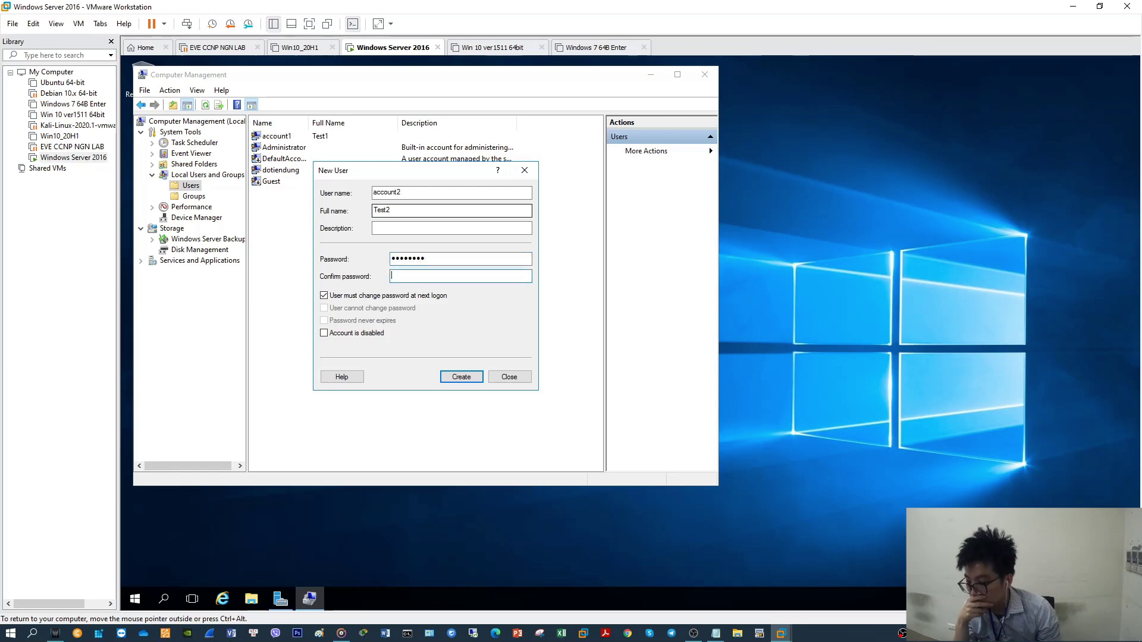
pyautogui.write('45678')
pyautogui.click(460, 378)
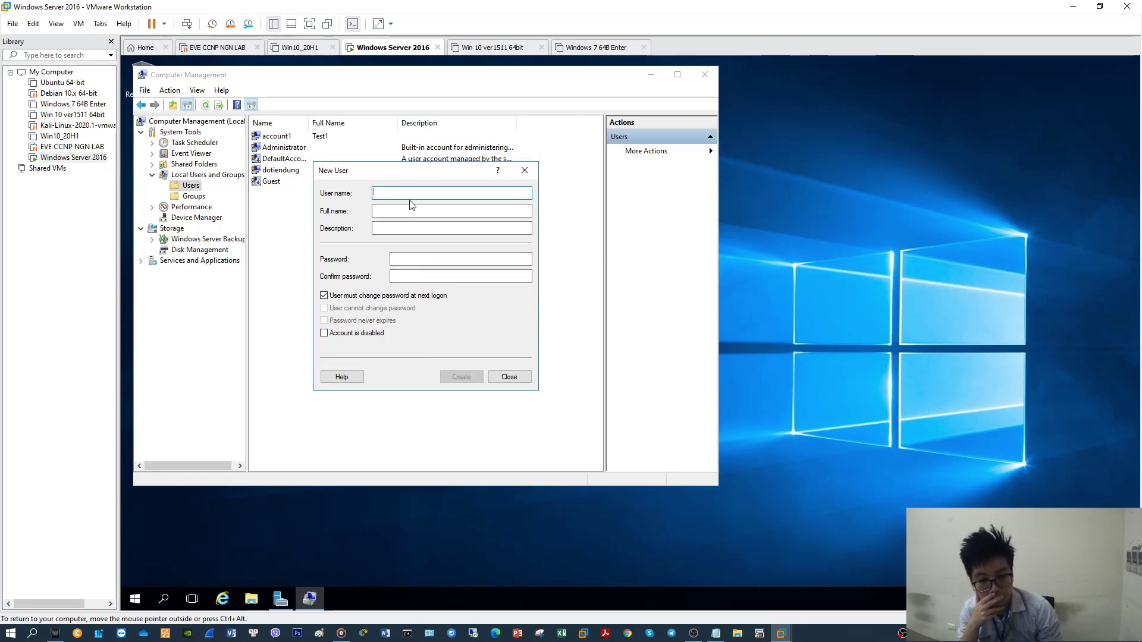
# Fill in account3 with full name Test3, but submit mismatched passwords
pyautogui.write('ac')
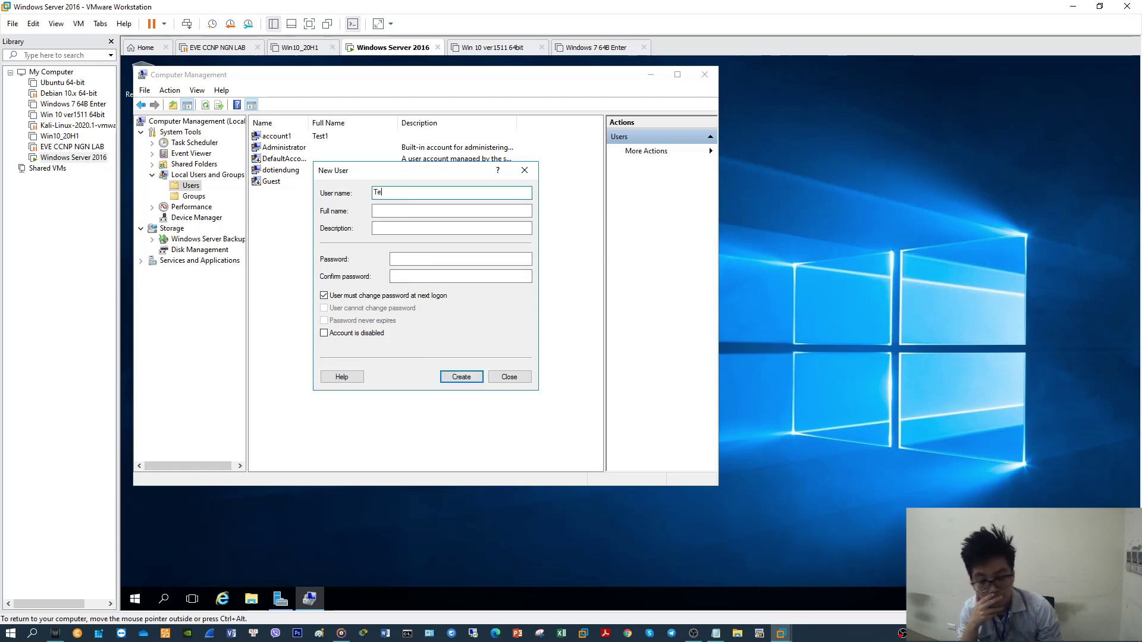
pyautogui.press('BackSpace')
pyautogui.press('BackSpace')
pyautogui.write('account3')
pyautogui.press('Tab')
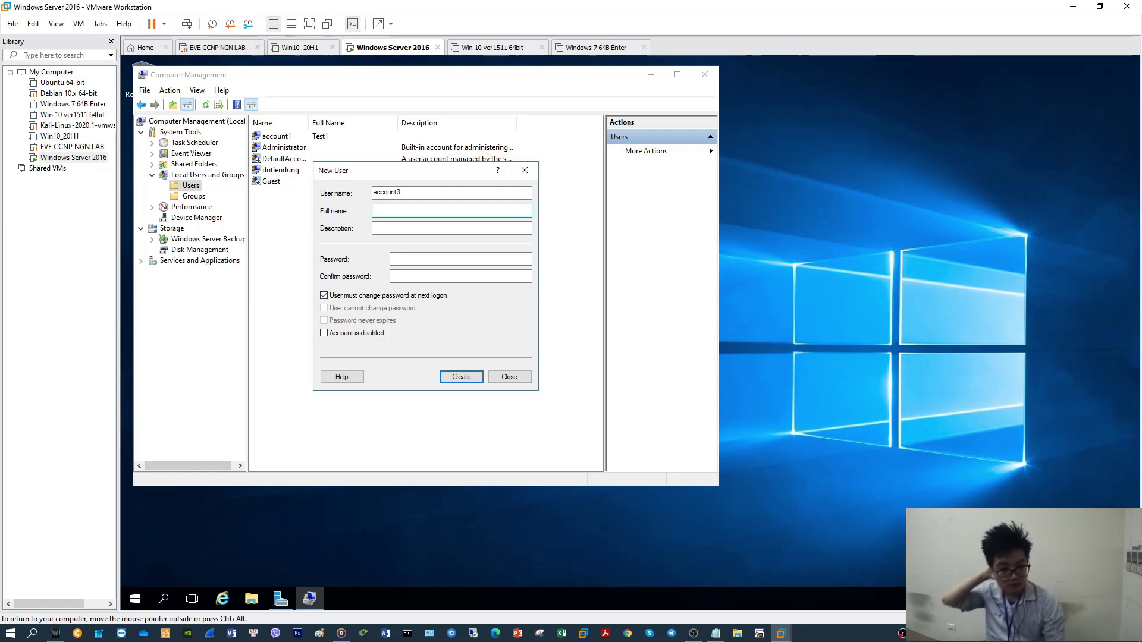
pyautogui.write('Test3')
pyautogui.press('Tab')
pyautogui.press('Tab')
pyautogui.write('12345')
pyautogui.press('Tab')
pyautogui.write('12345678')
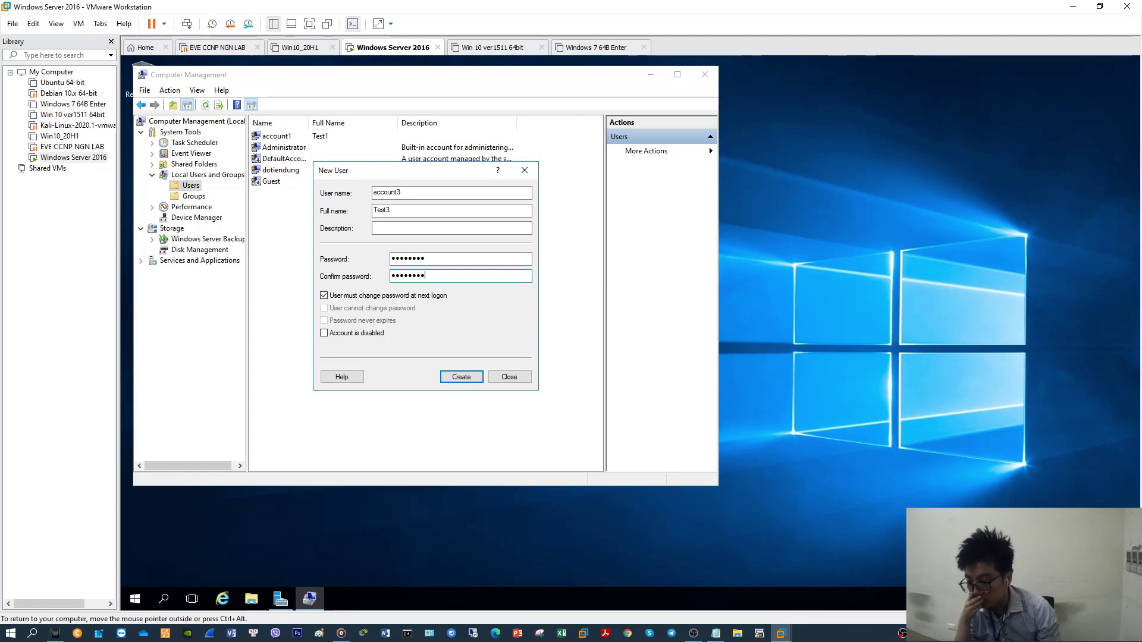
pyautogui.click(461, 376)
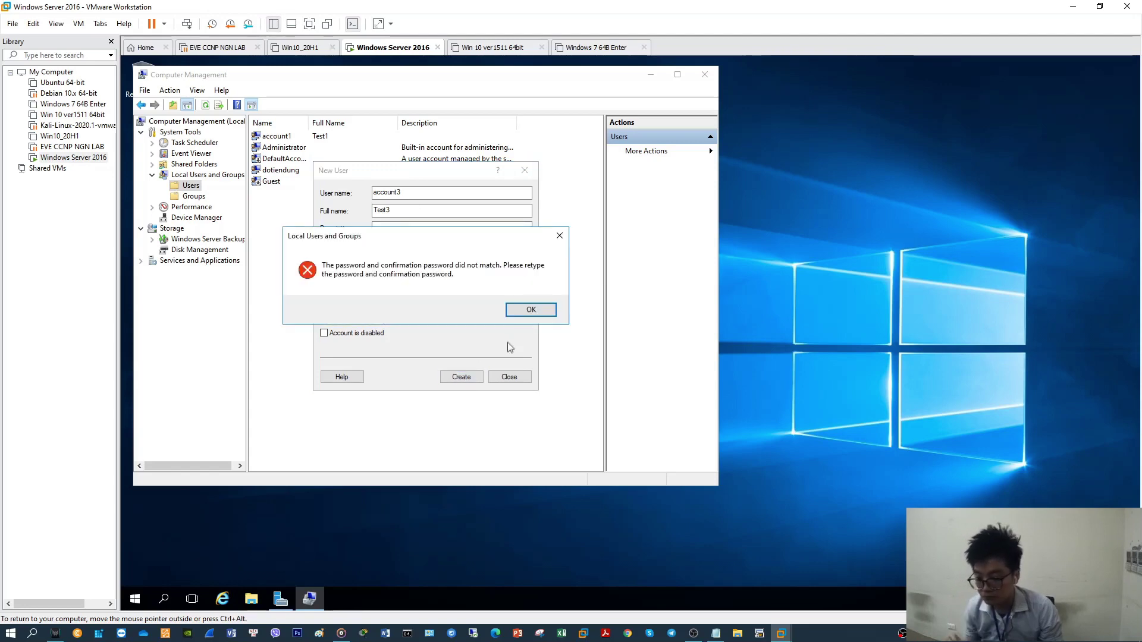
# Dismiss the password mismatch errors, retype matching passwords, and create account3
pyautogui.click(525, 309)
pyautogui.write('12345678')
pyautogui.press('Tab')
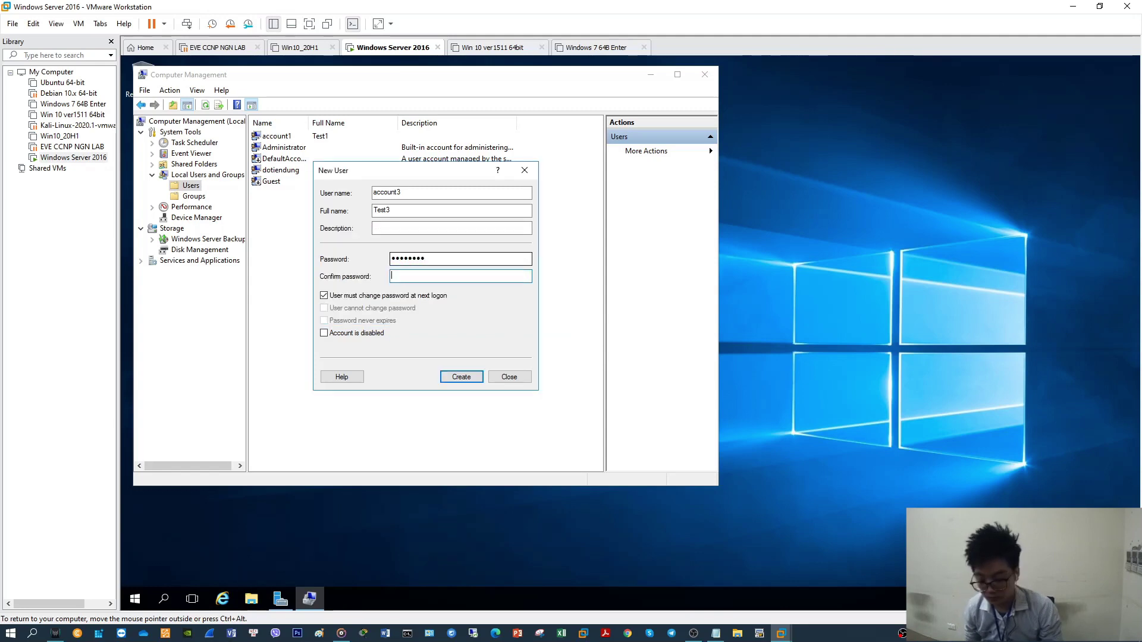
pyautogui.write('1234567')
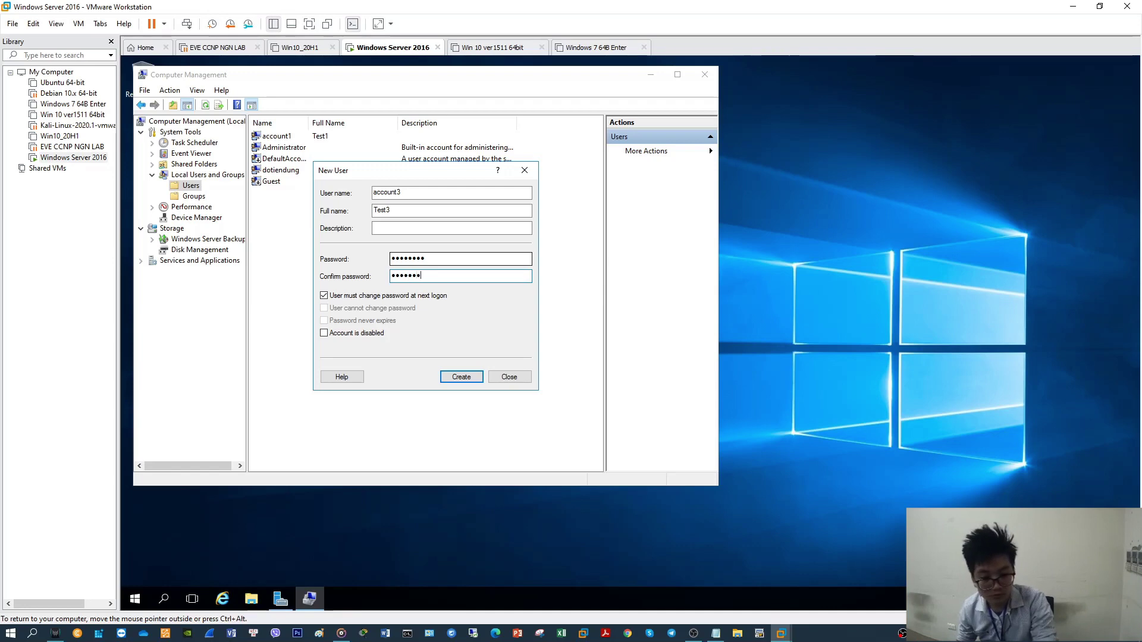
pyautogui.write('8')
pyautogui.click(464, 376)
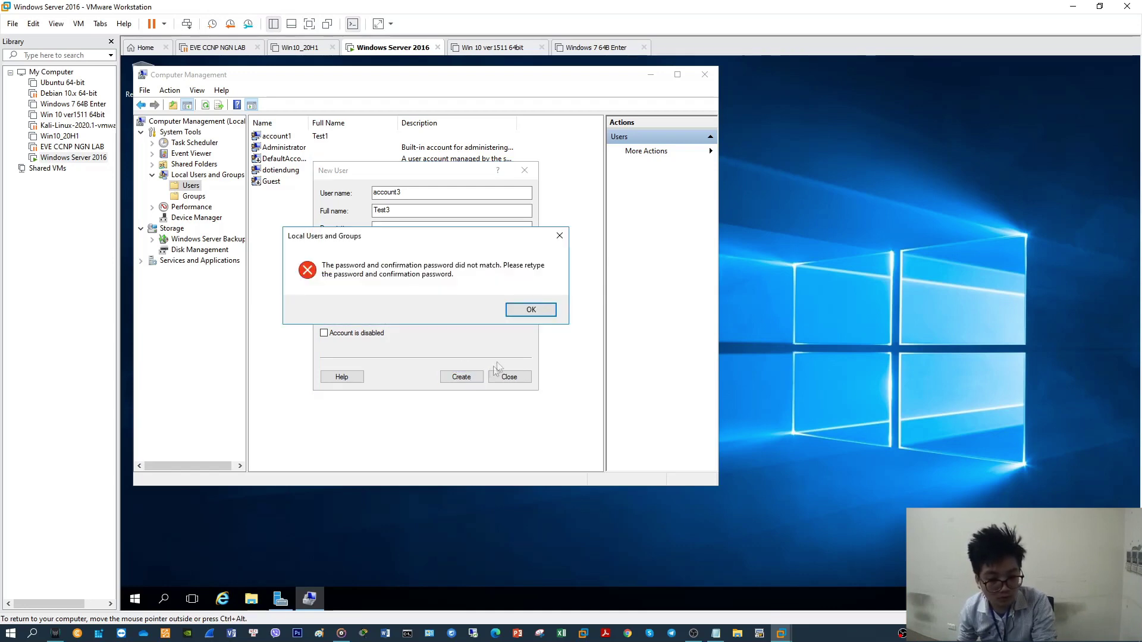
pyautogui.click(532, 310)
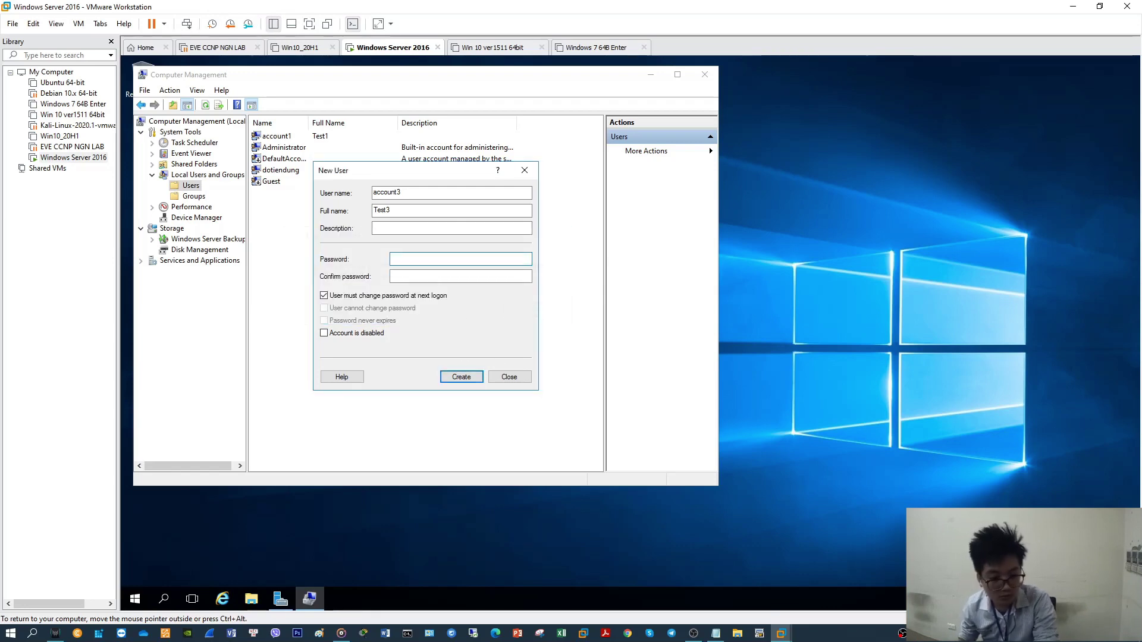
pyautogui.write('1234')
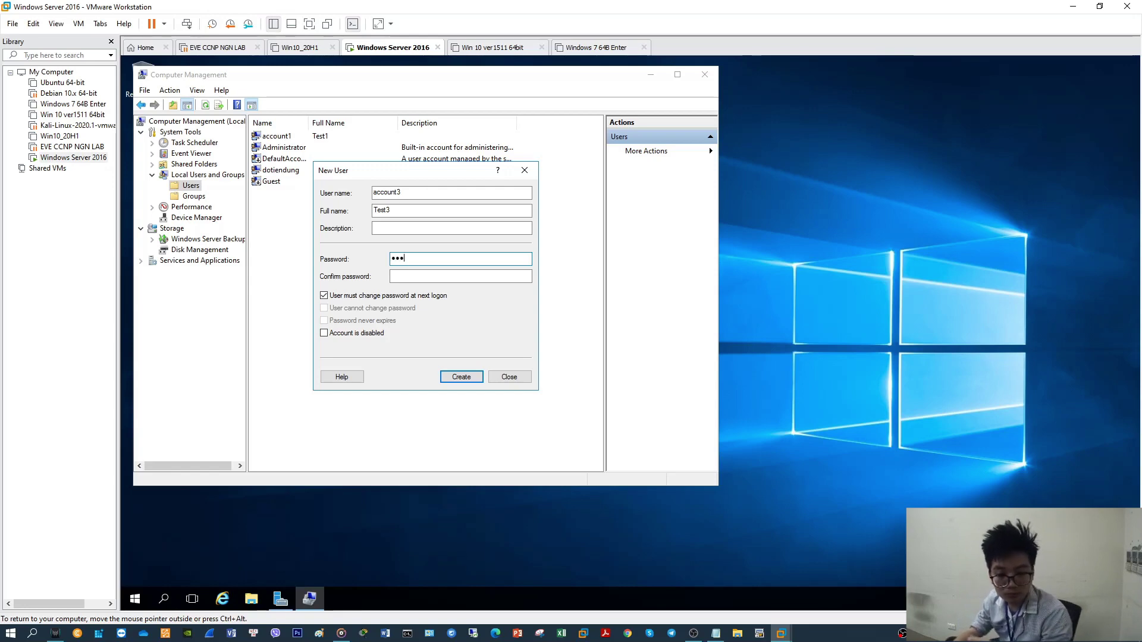
pyautogui.write('5678')
pyautogui.press('Tab')
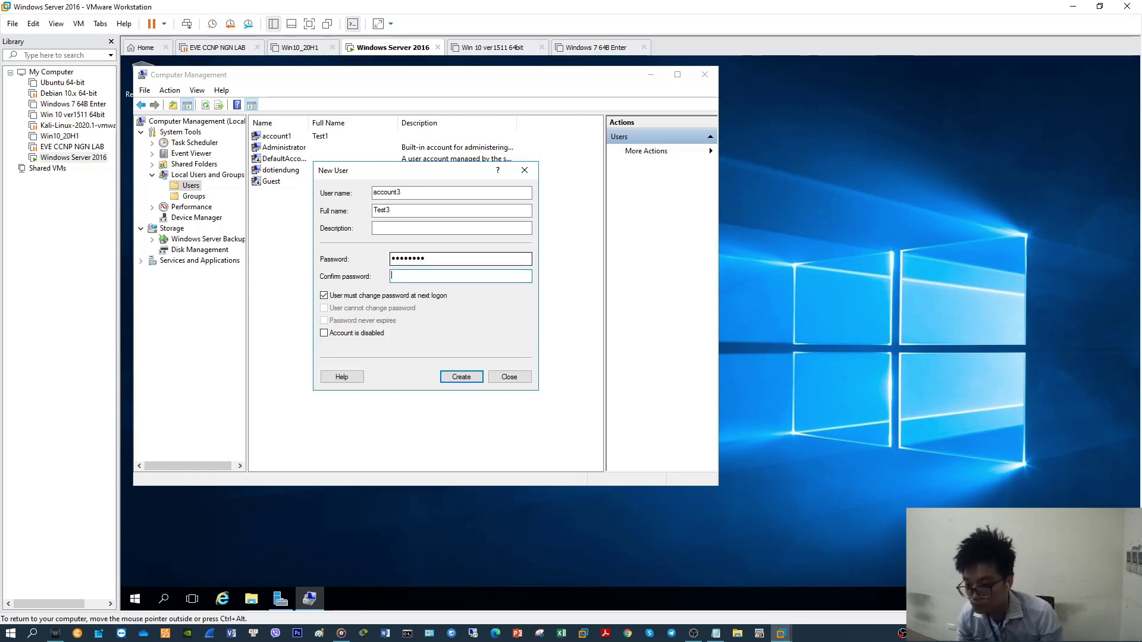
pyautogui.write('12345')
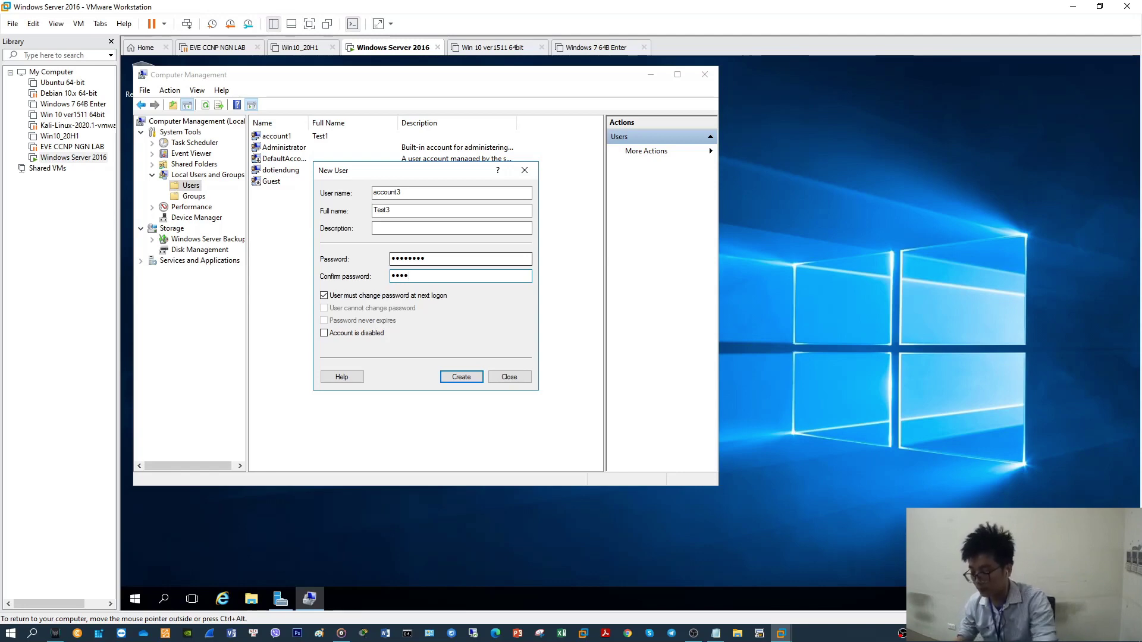
pyautogui.write('678')
pyautogui.click(471, 376)
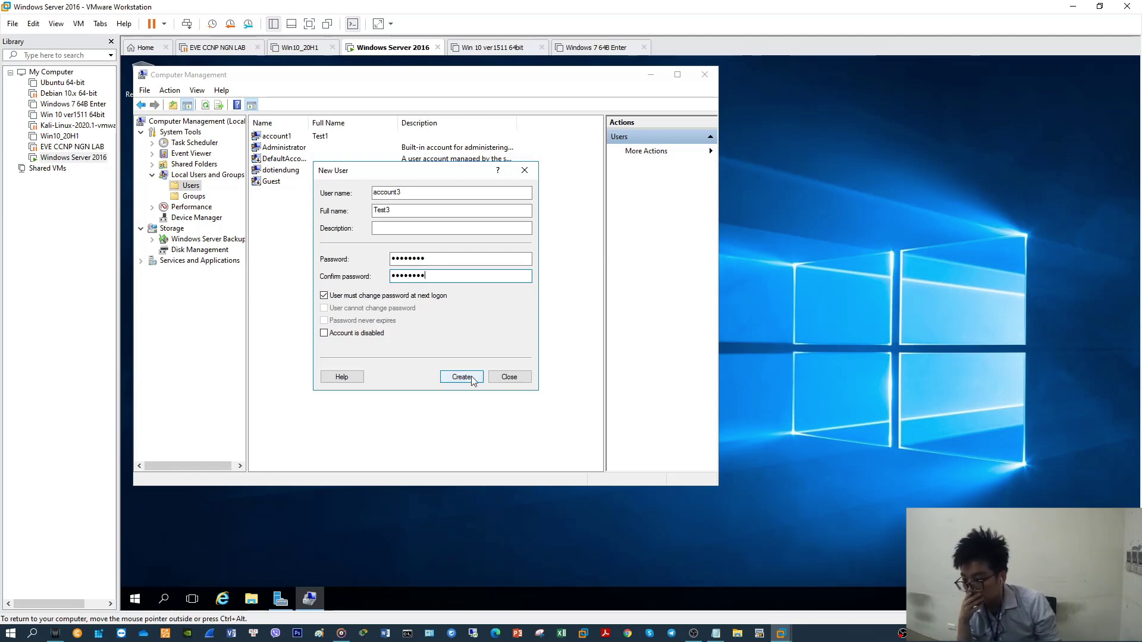
# Close the New User form and open account1's Properties on the Member Of tab
pyautogui.click(510, 377)
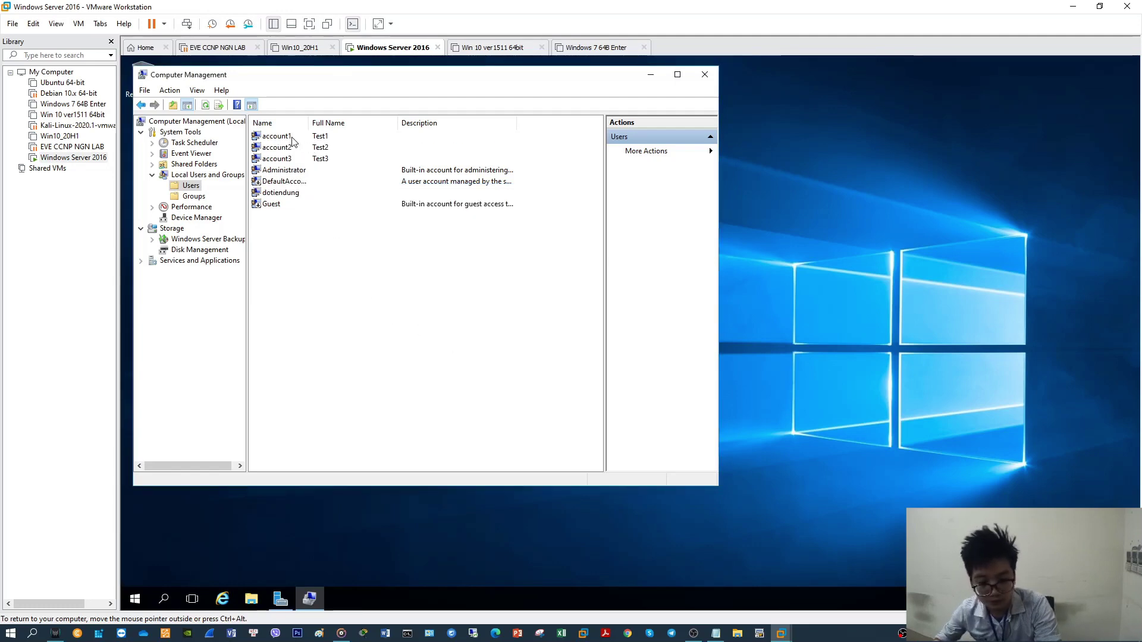
pyautogui.rightClick(331, 250)
pyautogui.click(294, 171)
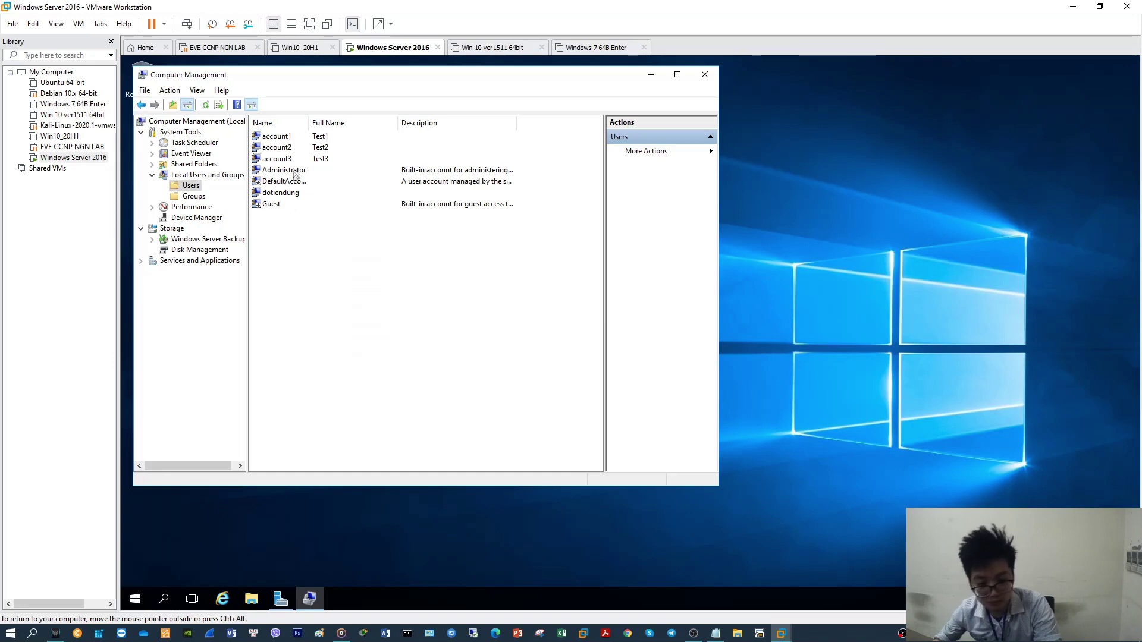
pyautogui.click(289, 138)
pyautogui.rightClick(289, 138)
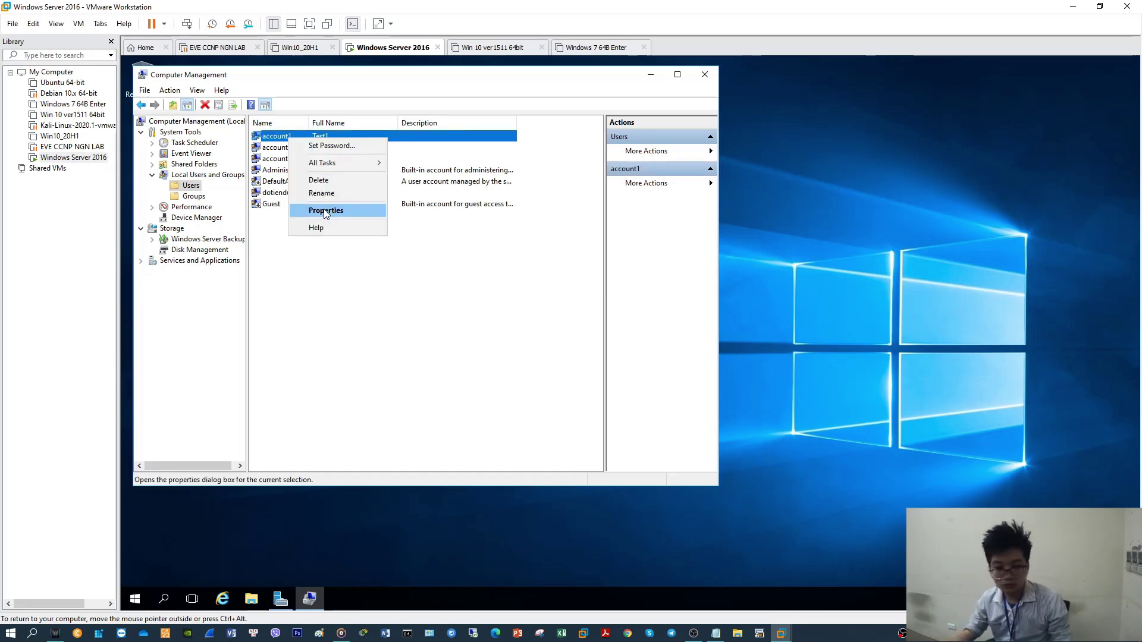
pyautogui.click(326, 211)
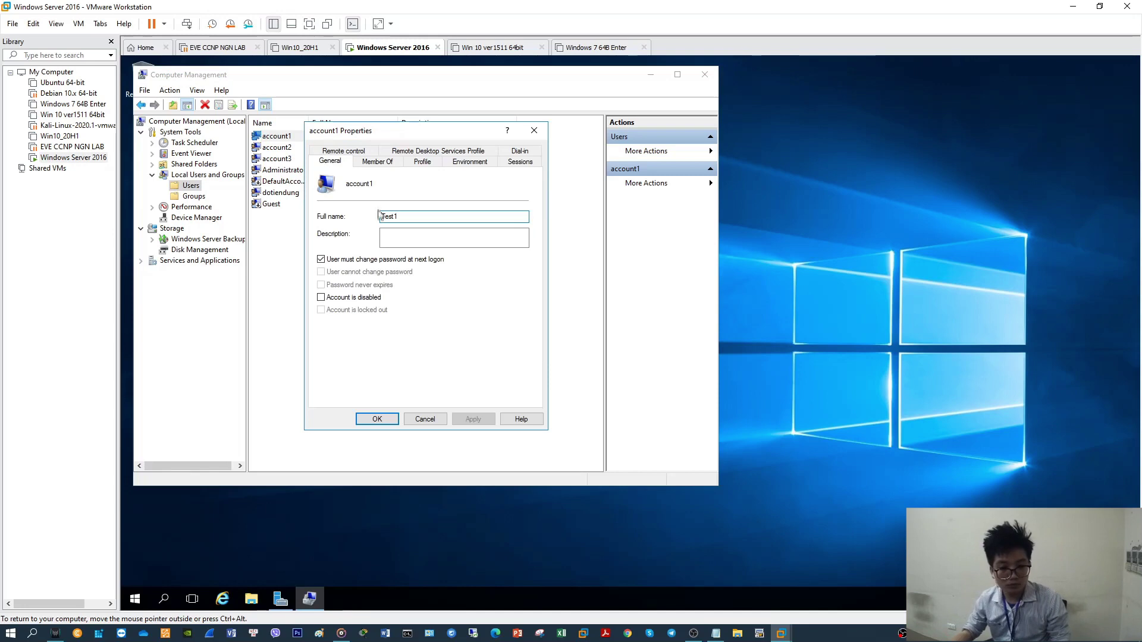
pyautogui.click(375, 163)
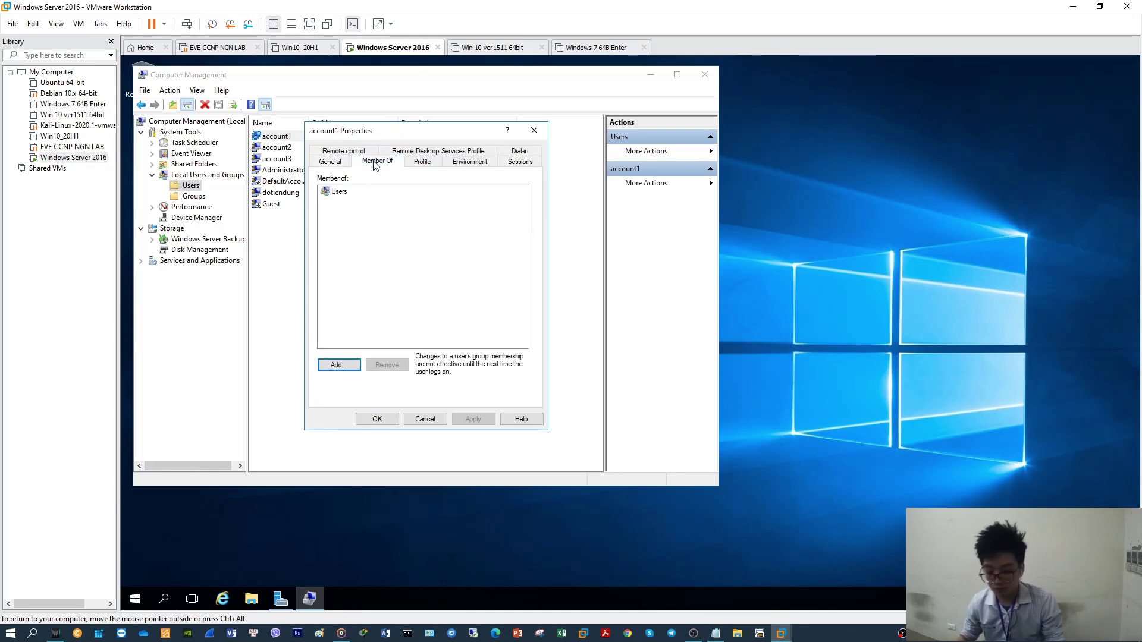
# Find the Remote Desktop Users group via Advanced search, add it, and save
pyautogui.click(354, 365)
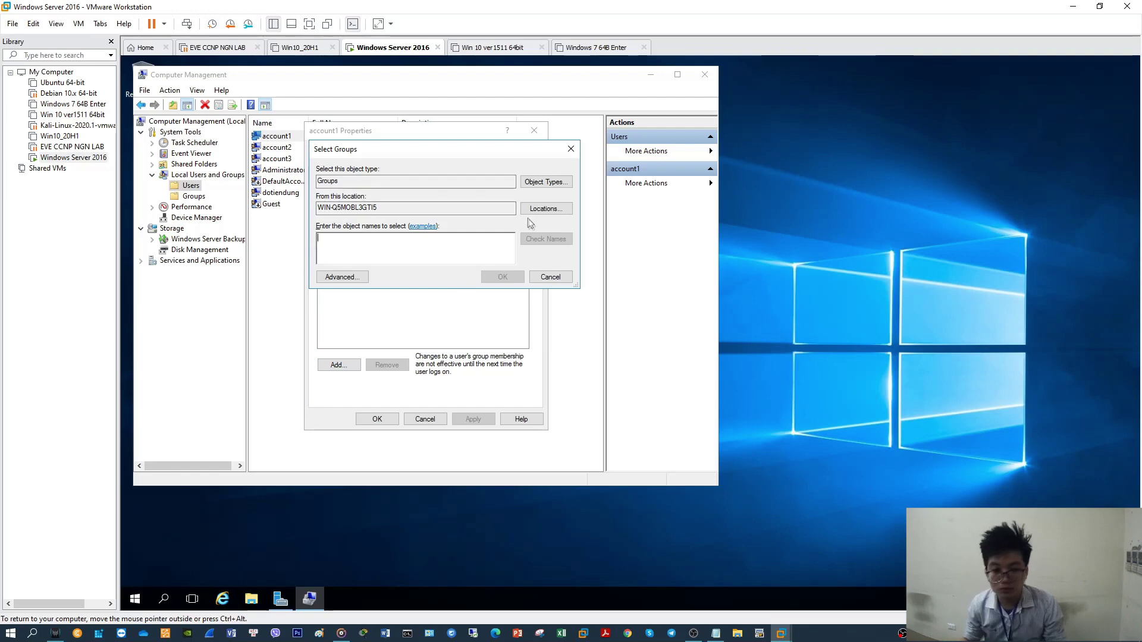
pyautogui.click(364, 278)
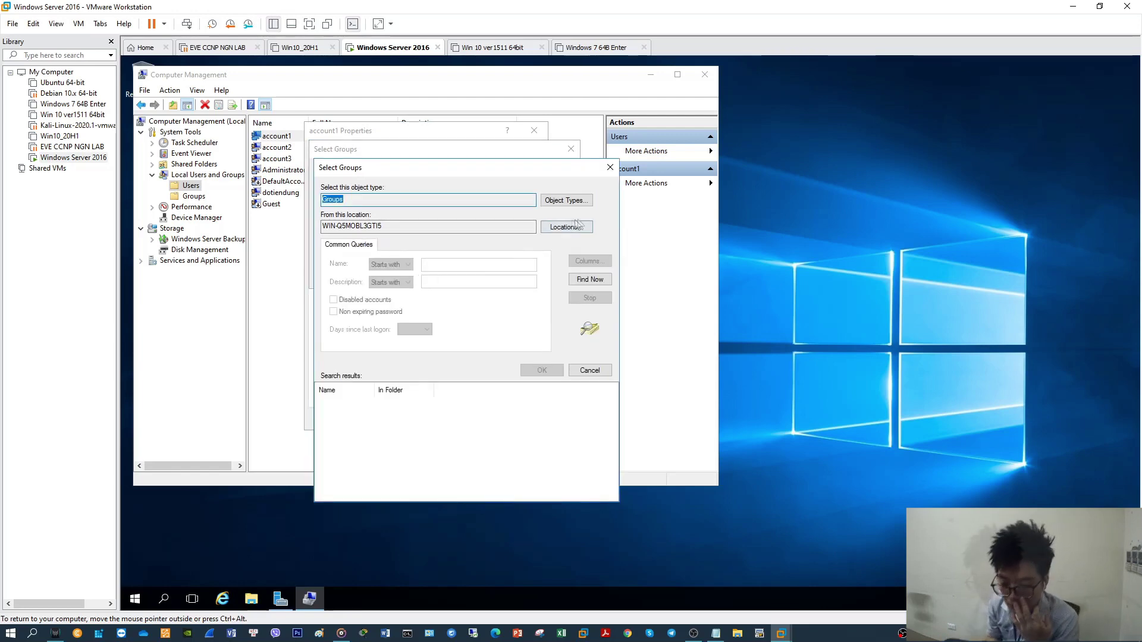
pyautogui.click(590, 279)
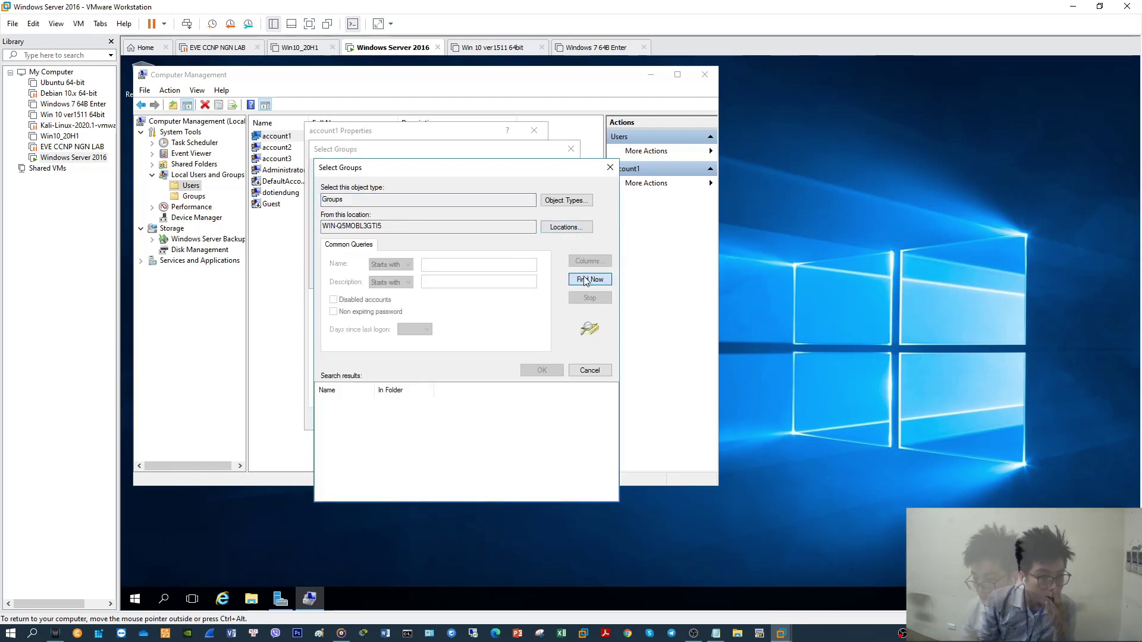
pyautogui.moveTo(375, 390); pyautogui.dragTo(417, 388)
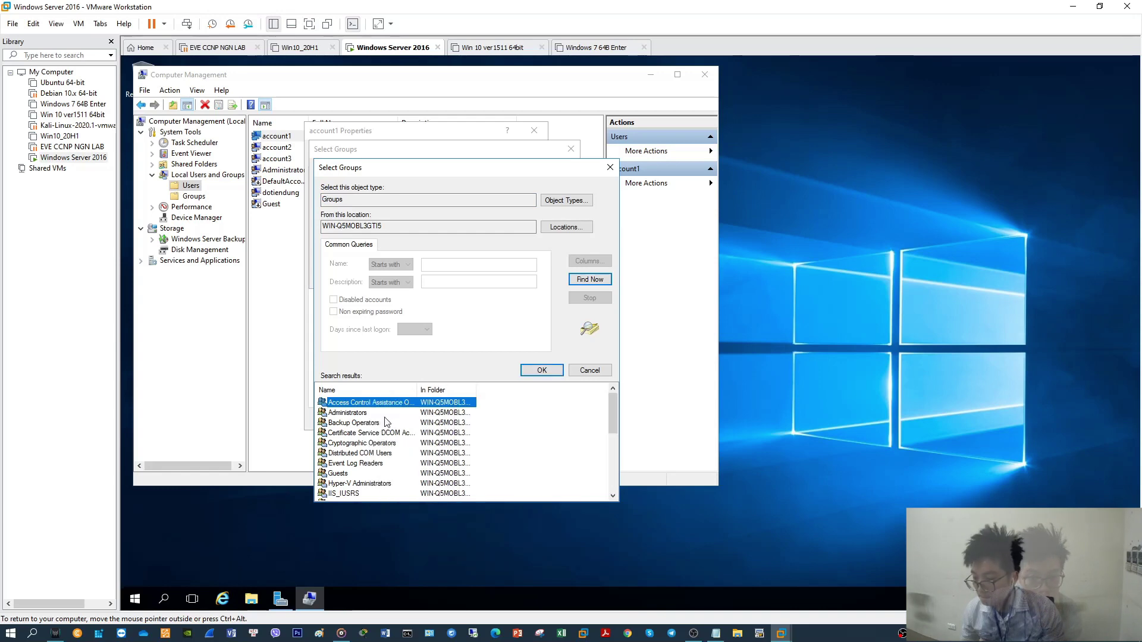
pyautogui.scroll(-1, 376, 441)
pyautogui.scroll(-1, 376, 446)
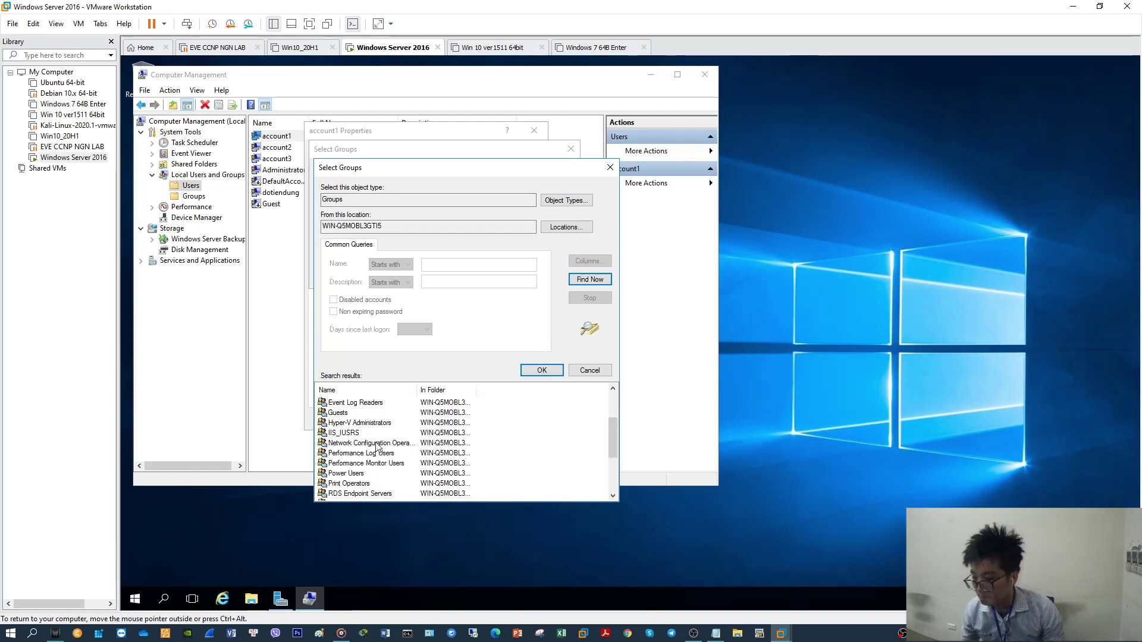
pyautogui.scroll(-2, 376, 462)
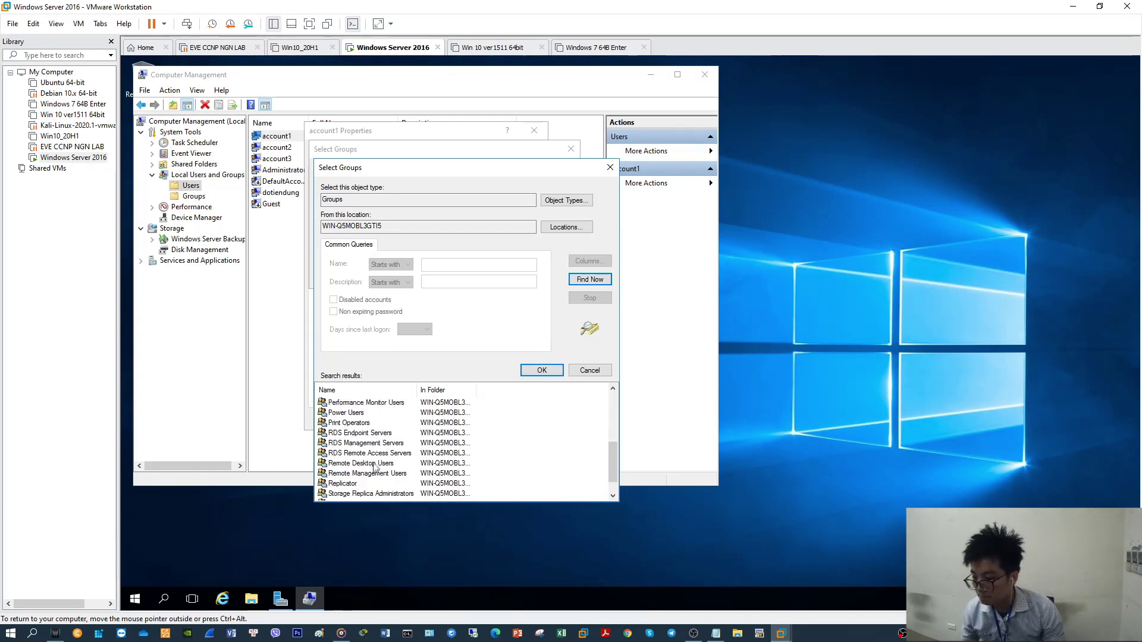
pyautogui.click(376, 464)
pyautogui.click(542, 371)
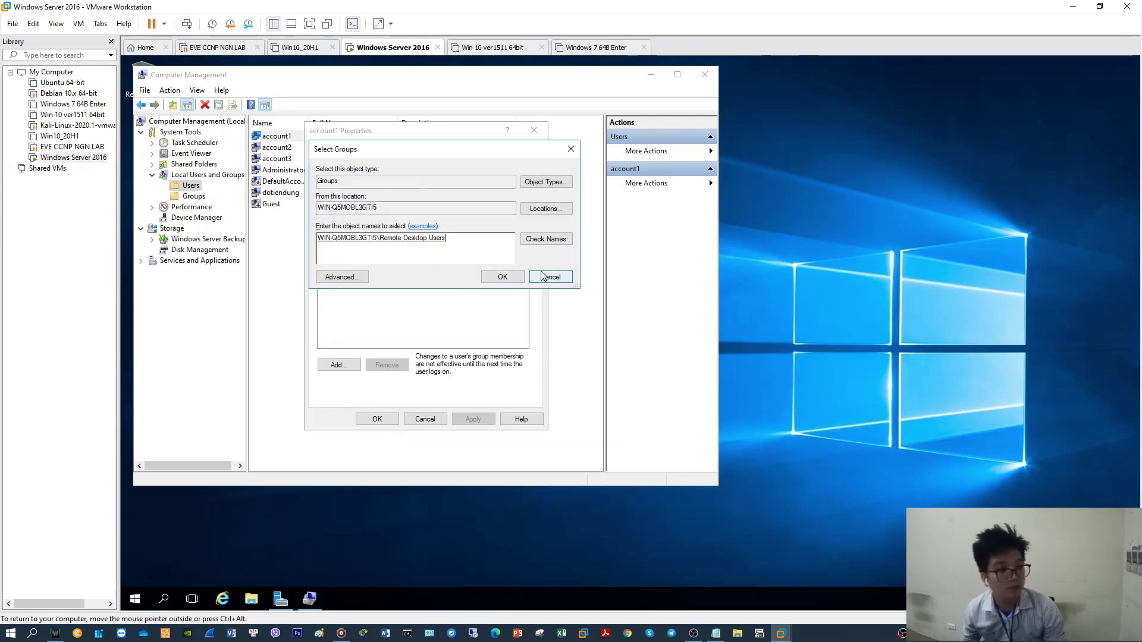
pyautogui.click(503, 276)
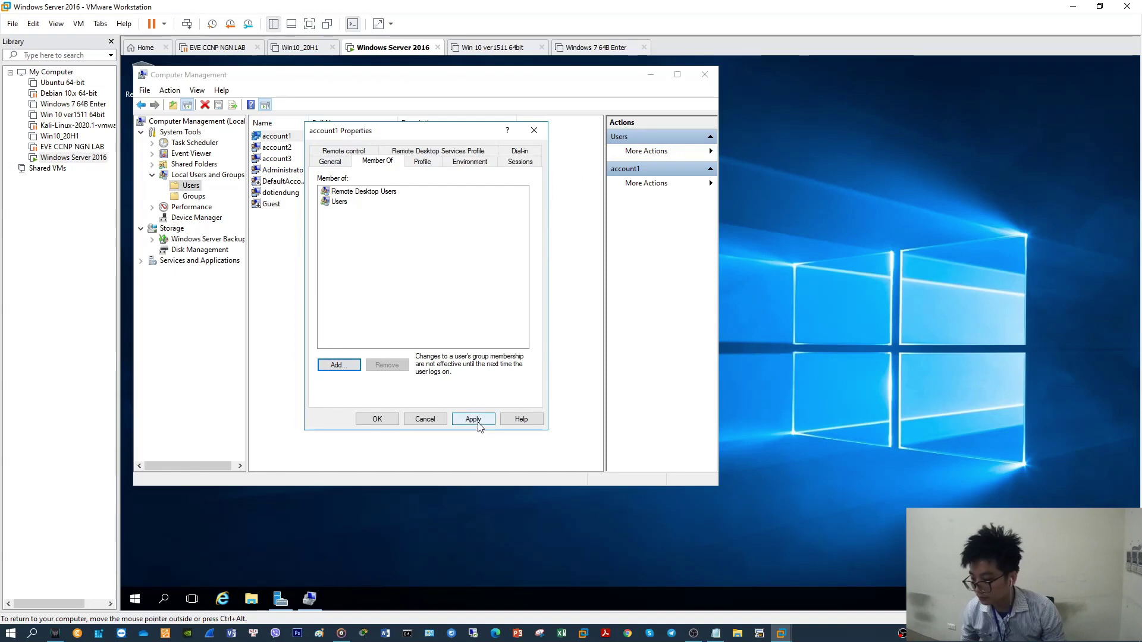
pyautogui.click(377, 419)
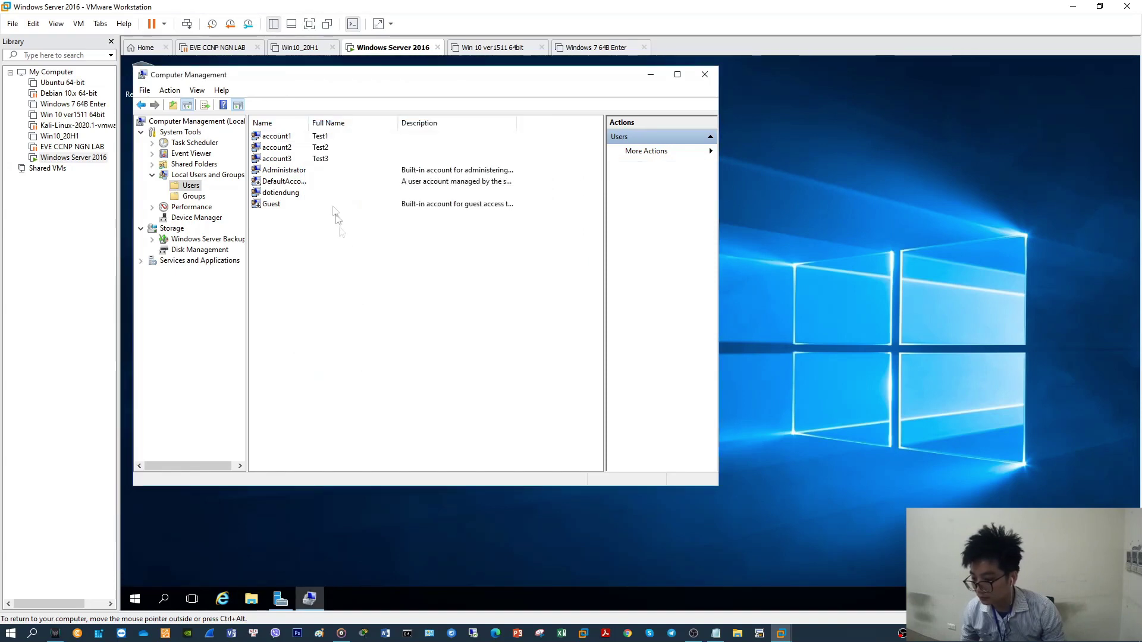
# Open account2's Properties on the Member Of tab
pyautogui.click(289, 148)
pyautogui.rightClick(287, 148)
pyautogui.click(306, 219)
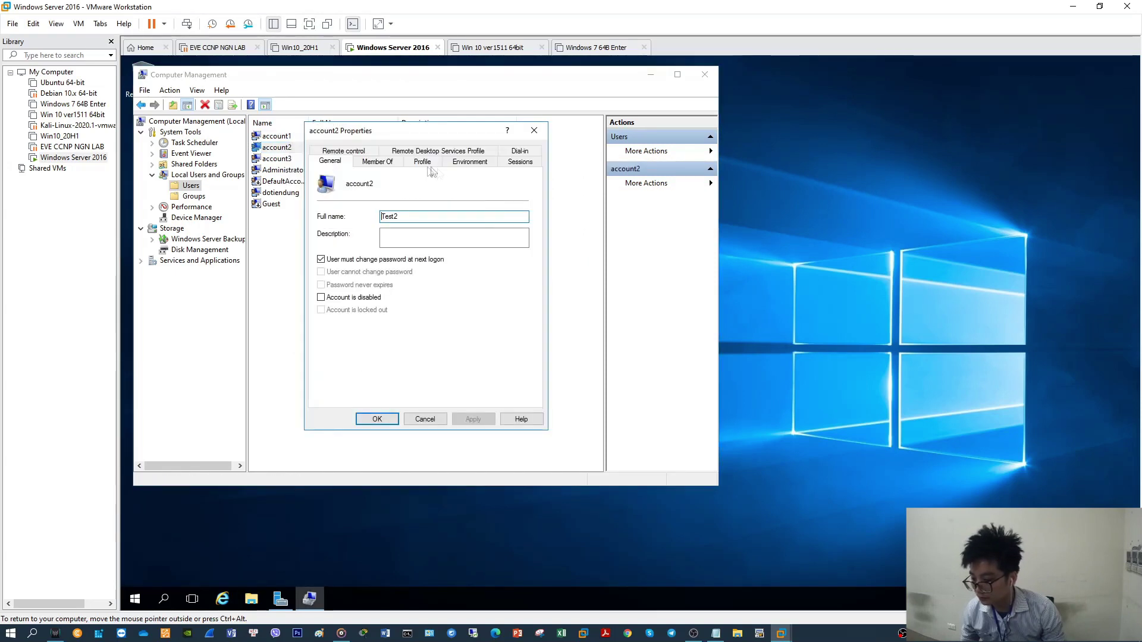
pyautogui.click(377, 162)
# Find and add the Remote Desktop Users group to account2, then apply and close
pyautogui.click(338, 364)
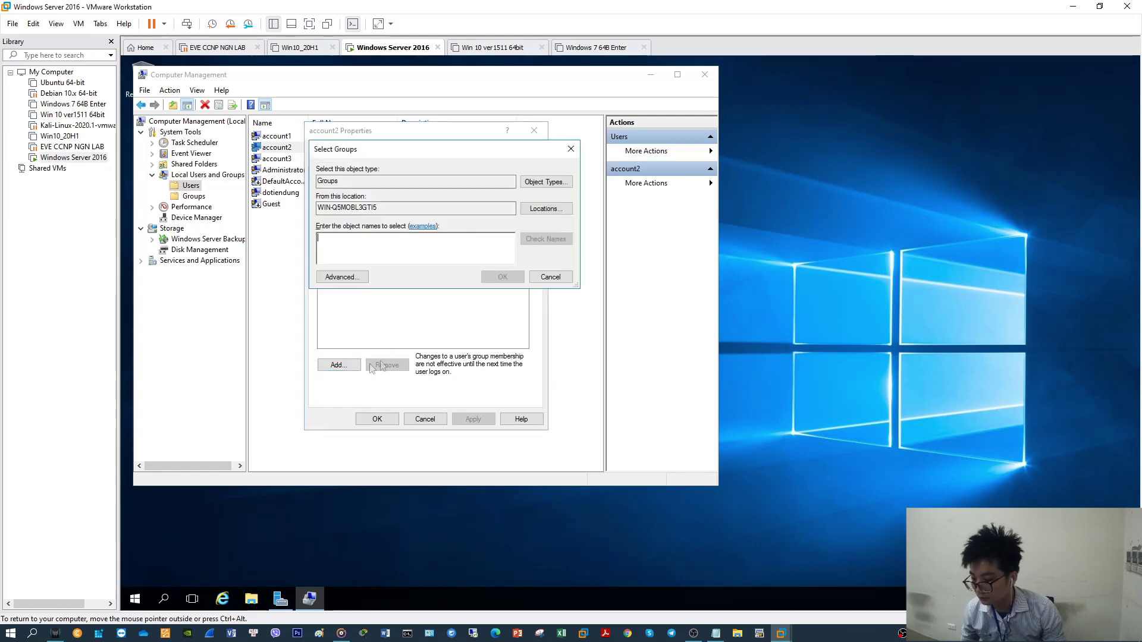
pyautogui.click(351, 277)
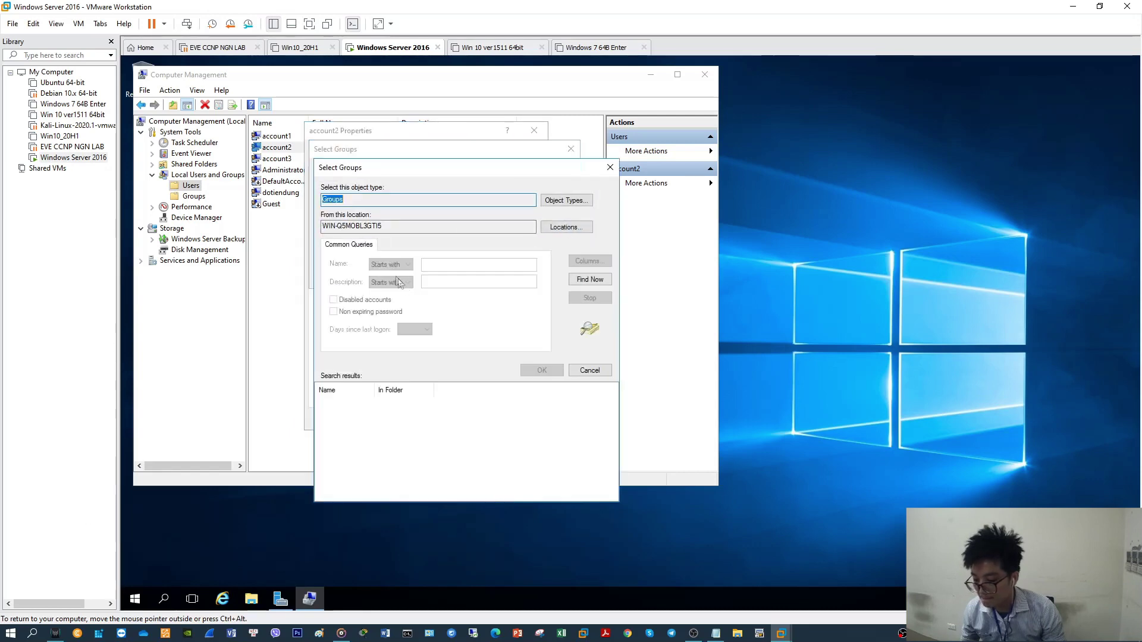
pyautogui.click(590, 279)
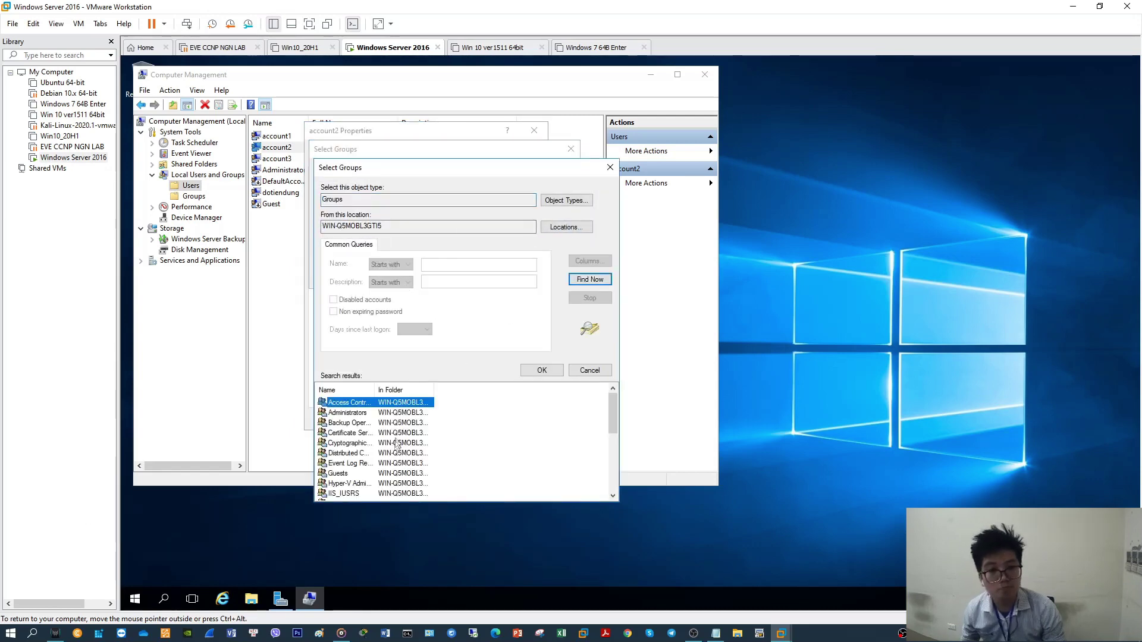
pyautogui.moveTo(612, 417); pyautogui.dragTo(611, 453)
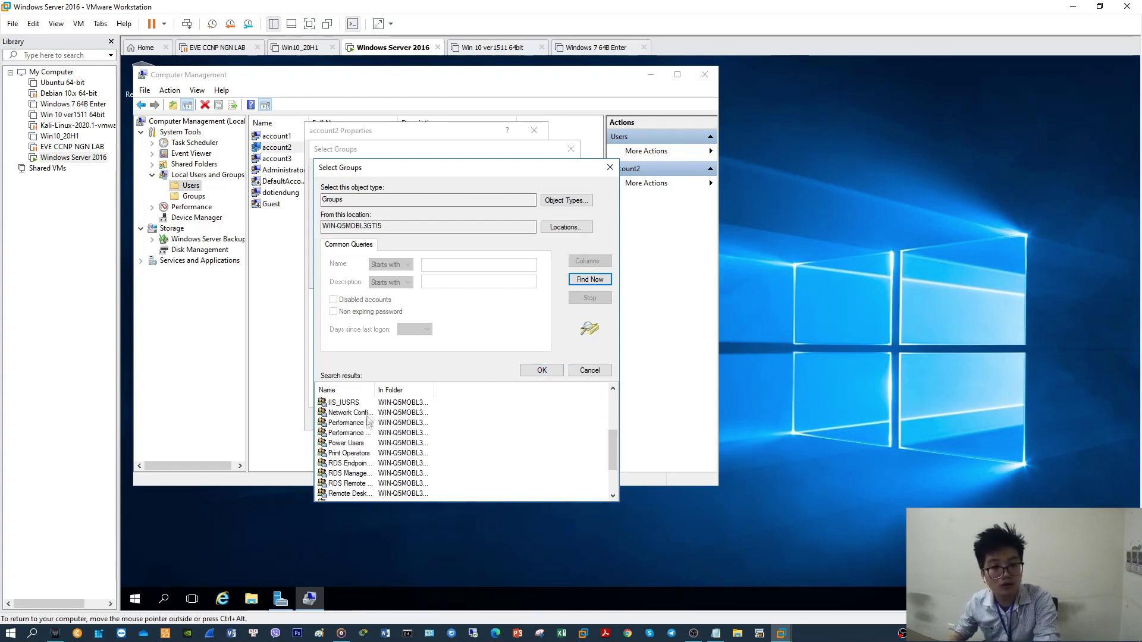
pyautogui.moveTo(376, 390); pyautogui.dragTo(417, 390)
pyautogui.scroll(2, 375, 449)
pyautogui.scroll(-2, 375, 449)
pyautogui.scroll(-1, 374, 449)
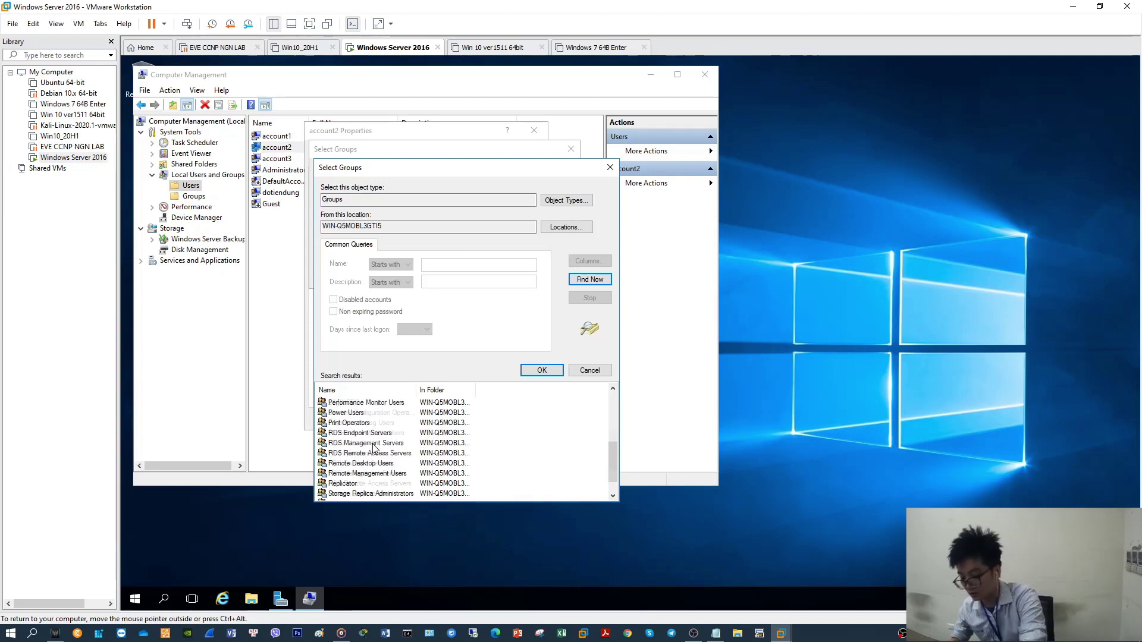
pyautogui.click(358, 463)
pyautogui.click(542, 370)
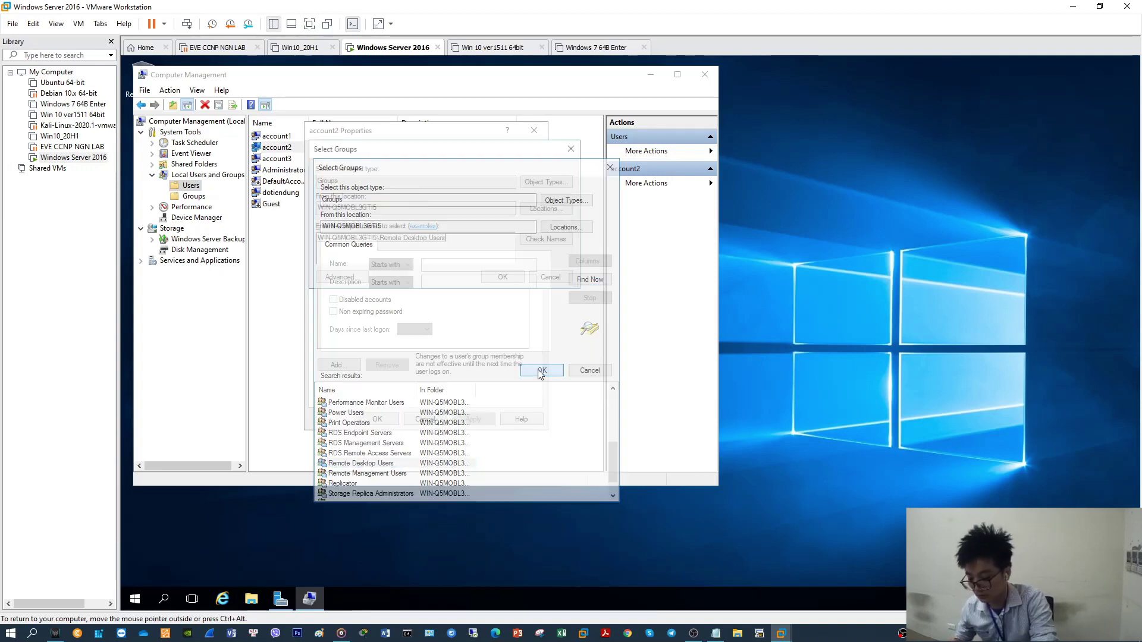
pyautogui.click(506, 278)
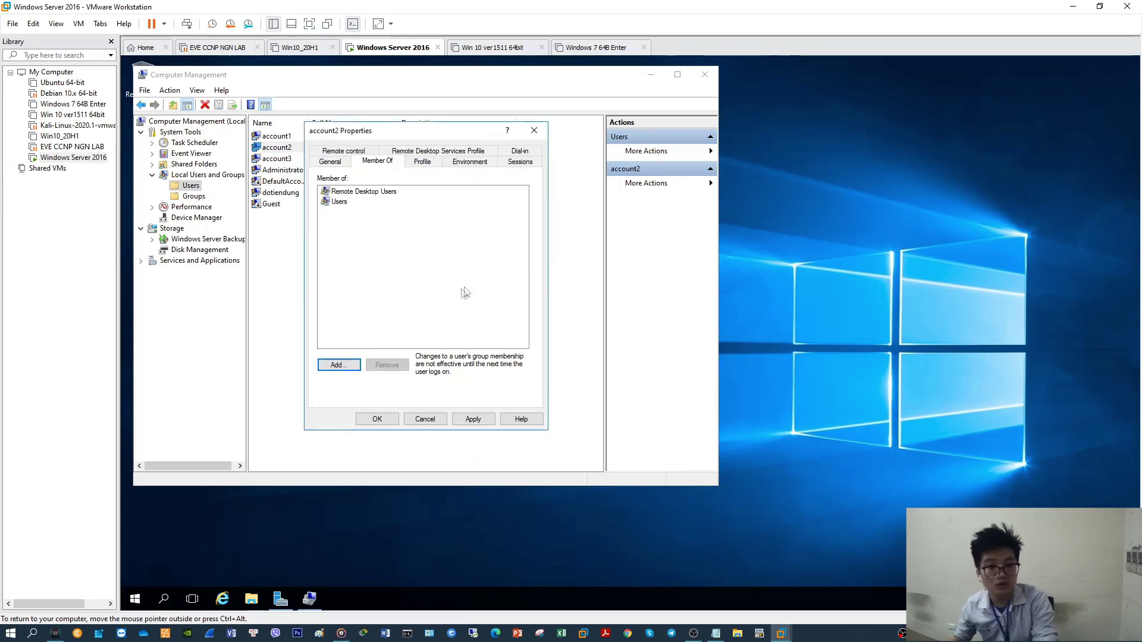
pyautogui.click(474, 419)
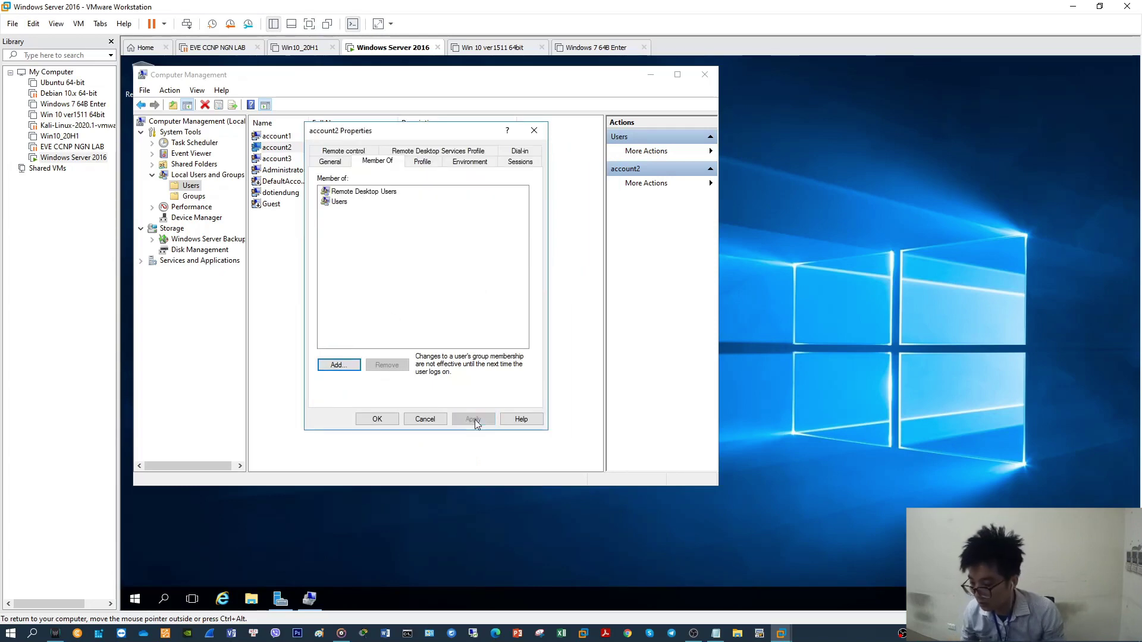
pyautogui.click(377, 419)
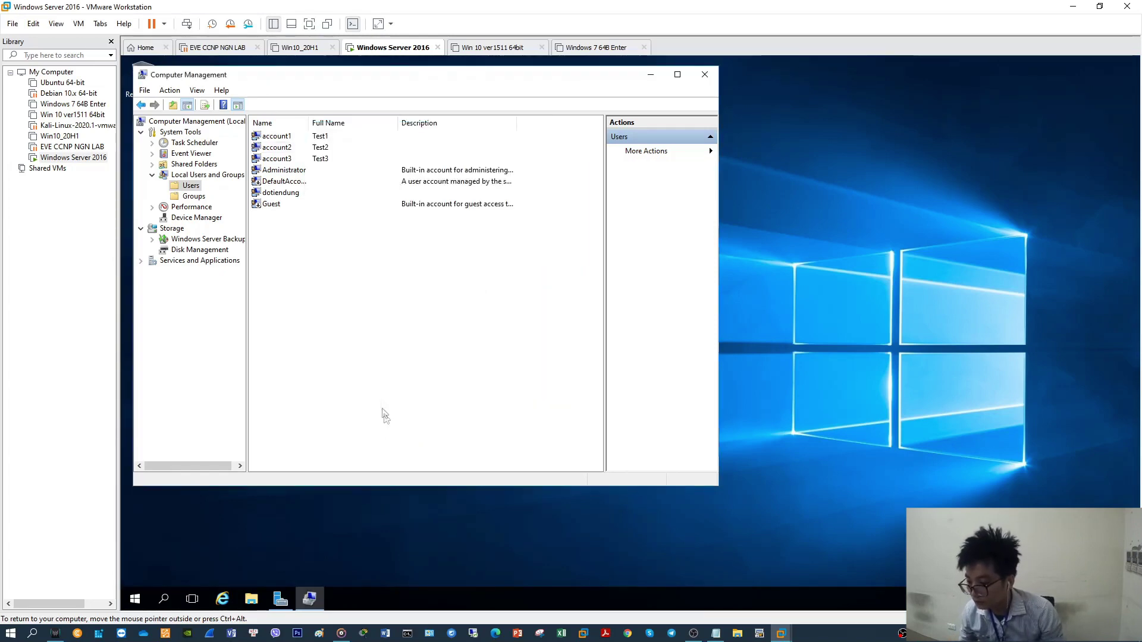
# Open account3's group memberships and list all groups on the server to choose from
pyautogui.rightClick(286, 161)
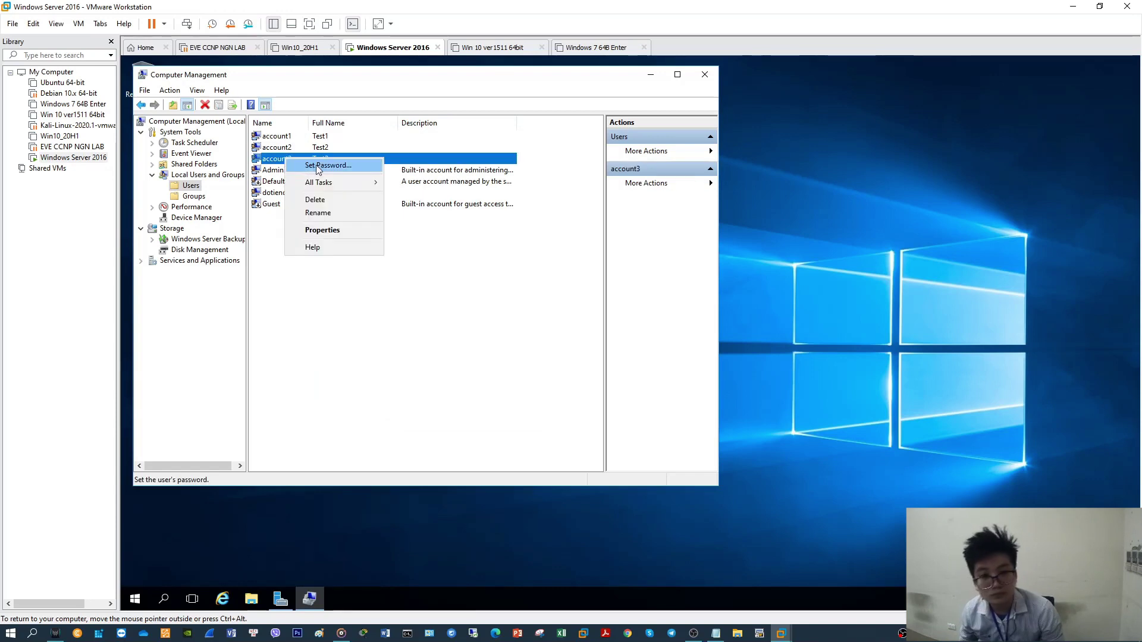
pyautogui.click(333, 231)
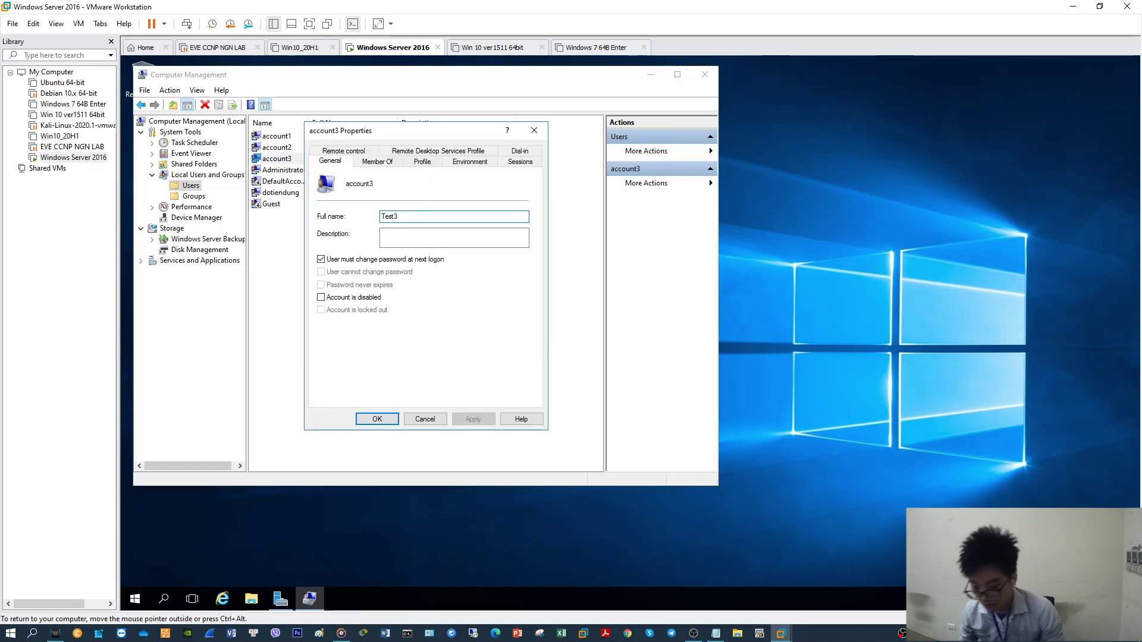
pyautogui.click(388, 162)
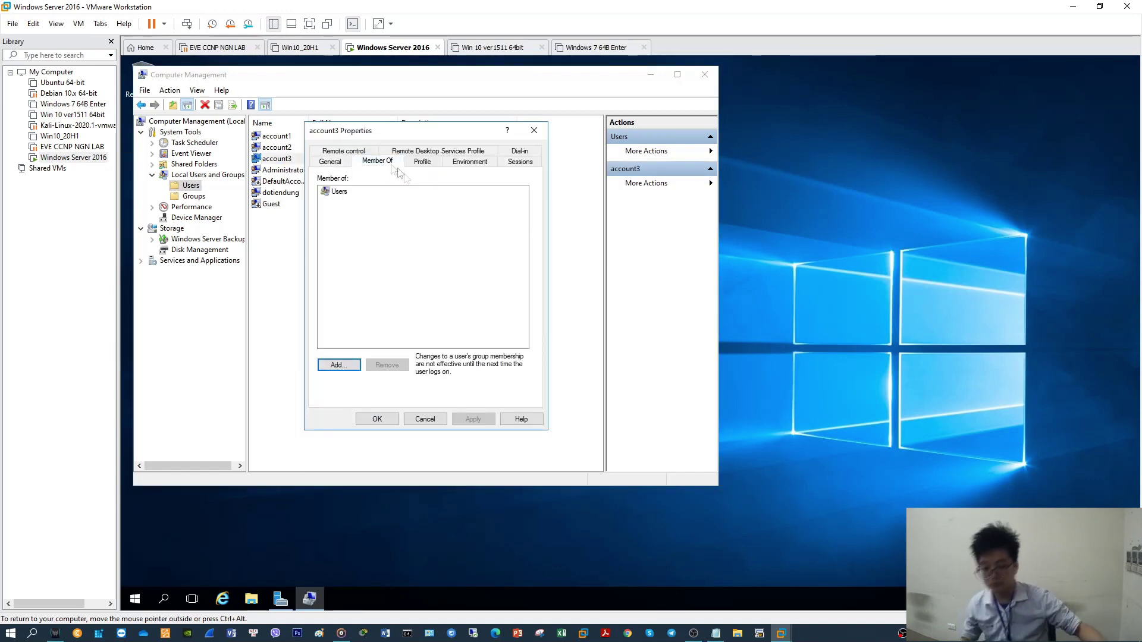
pyautogui.click(339, 365)
pyautogui.click(342, 277)
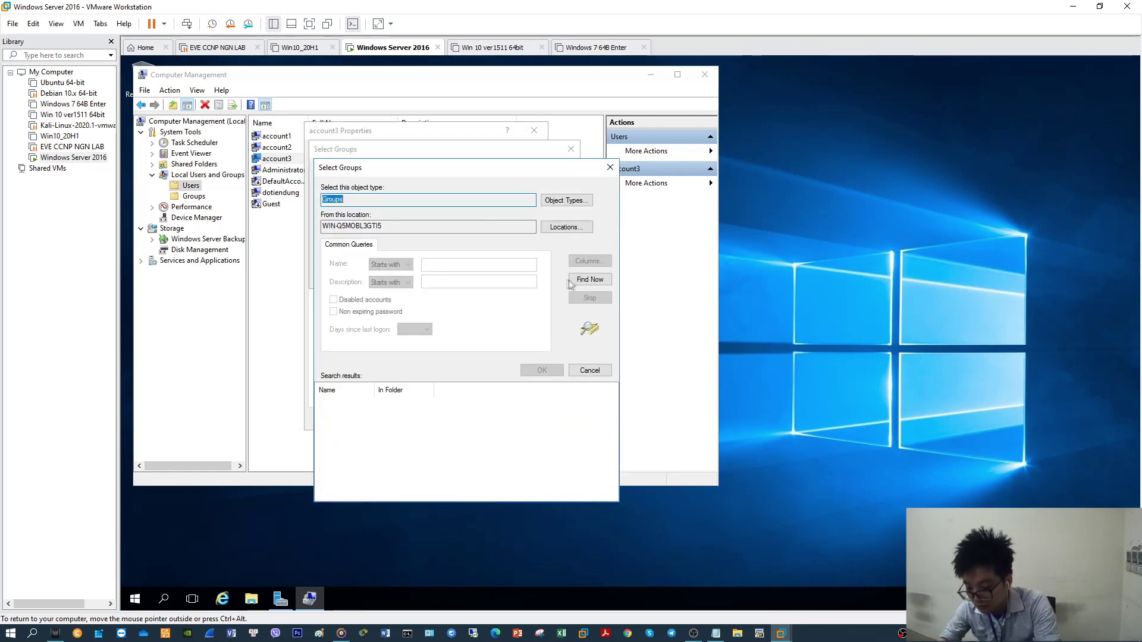
pyautogui.click(589, 279)
# Pick Remote Desktop Users, add it to account3's groups and apply the change
pyautogui.moveTo(608, 404); pyautogui.dragTo(608, 437)
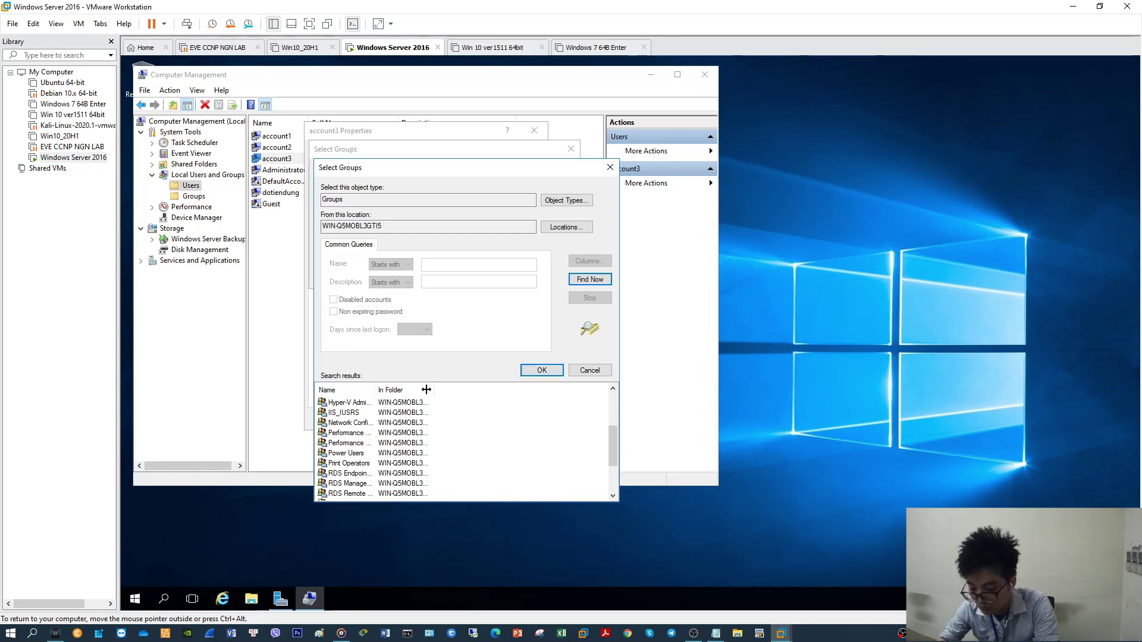
pyautogui.doubleClick(375, 390)
pyautogui.scroll(-1, 395, 450)
pyautogui.click(369, 475)
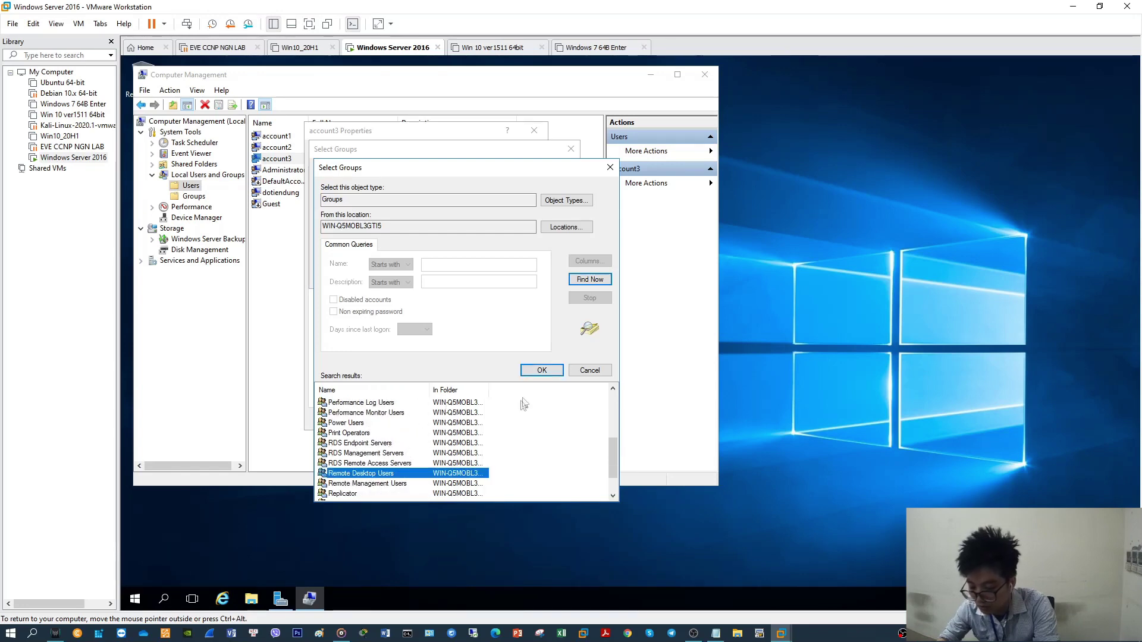
pyautogui.click(541, 370)
pyautogui.click(519, 278)
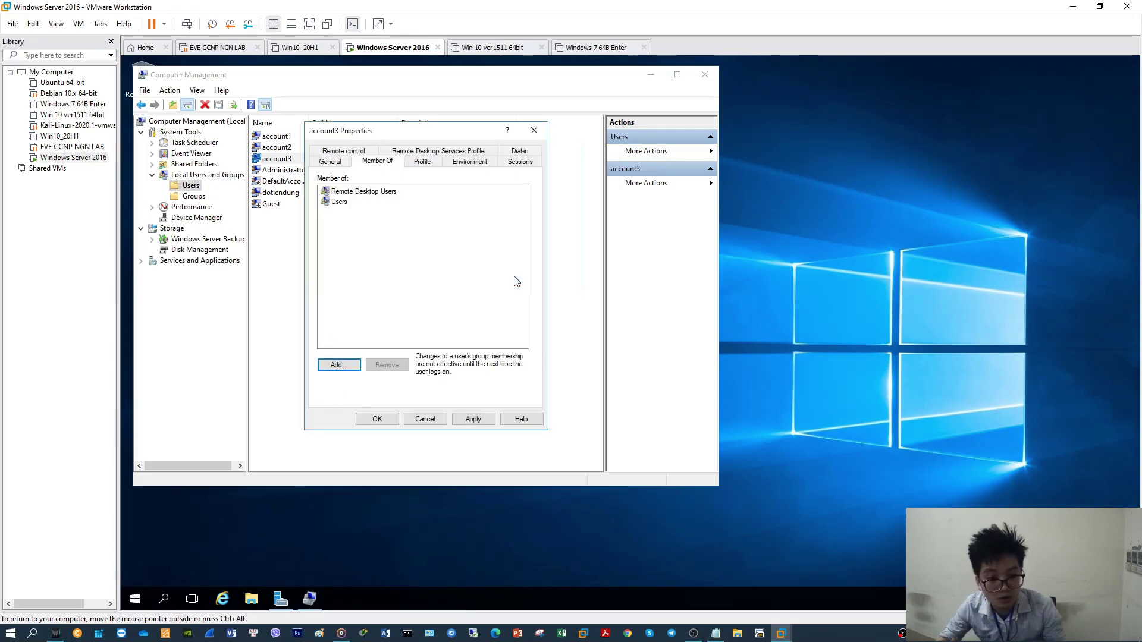
pyautogui.click(472, 419)
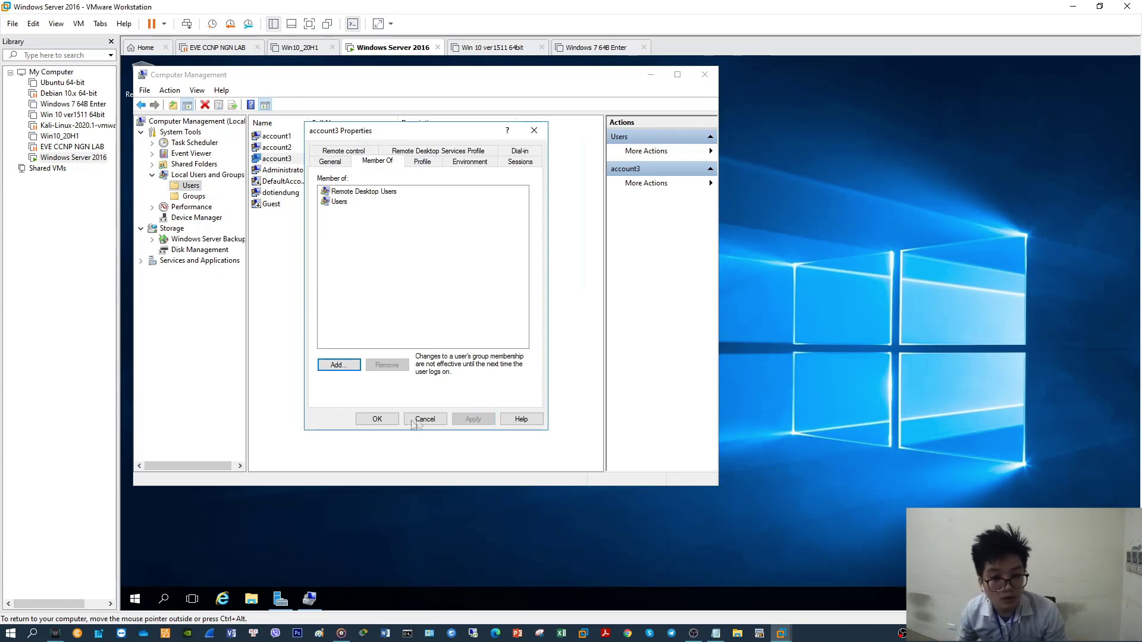
pyautogui.click(377, 419)
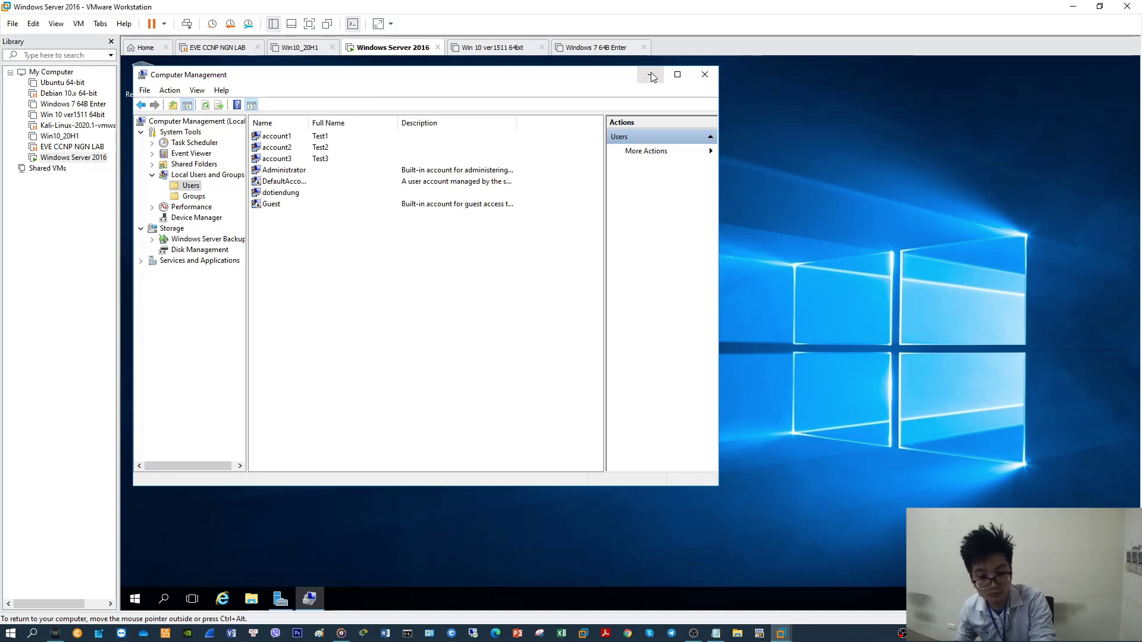
# Minimize Computer Management and refresh the server desktop
pyautogui.click(653, 77)
pyautogui.rightClick(605, 187)
pyautogui.click(647, 222)
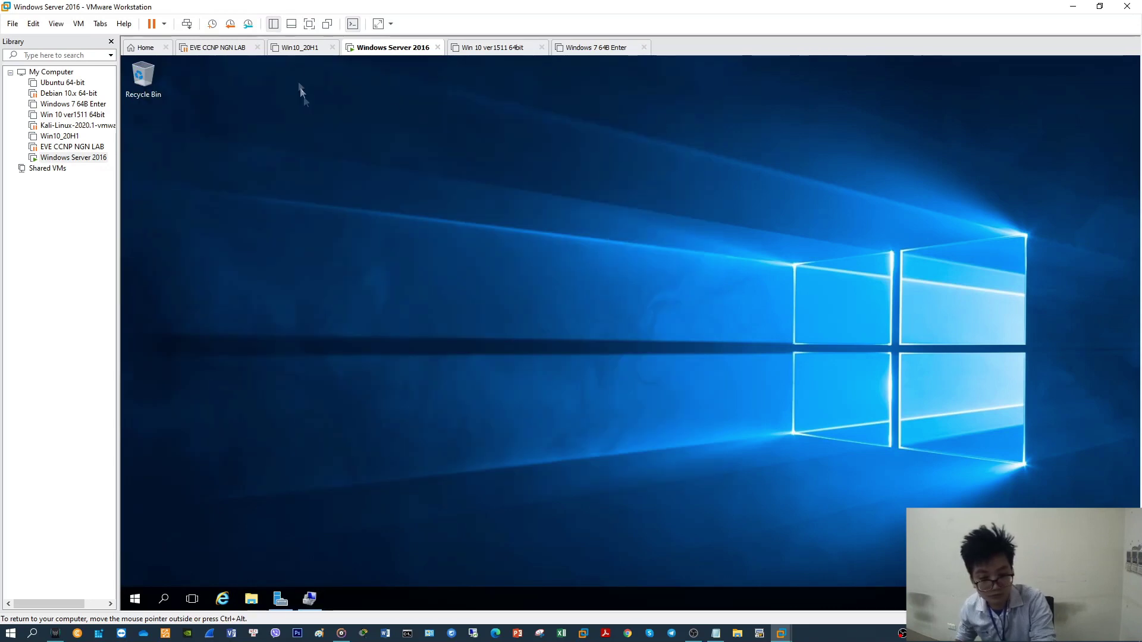
# Power on the Win10_20H1 and Win 10 ver1511 64bit virtual machines
pyautogui.click(300, 47)
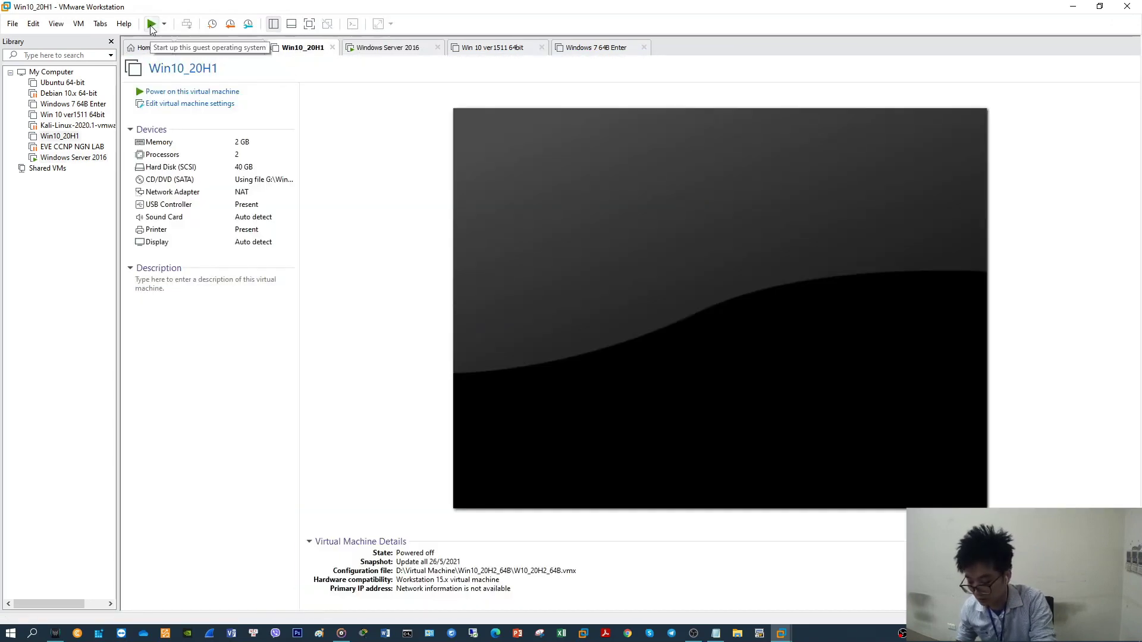
pyautogui.click(153, 23)
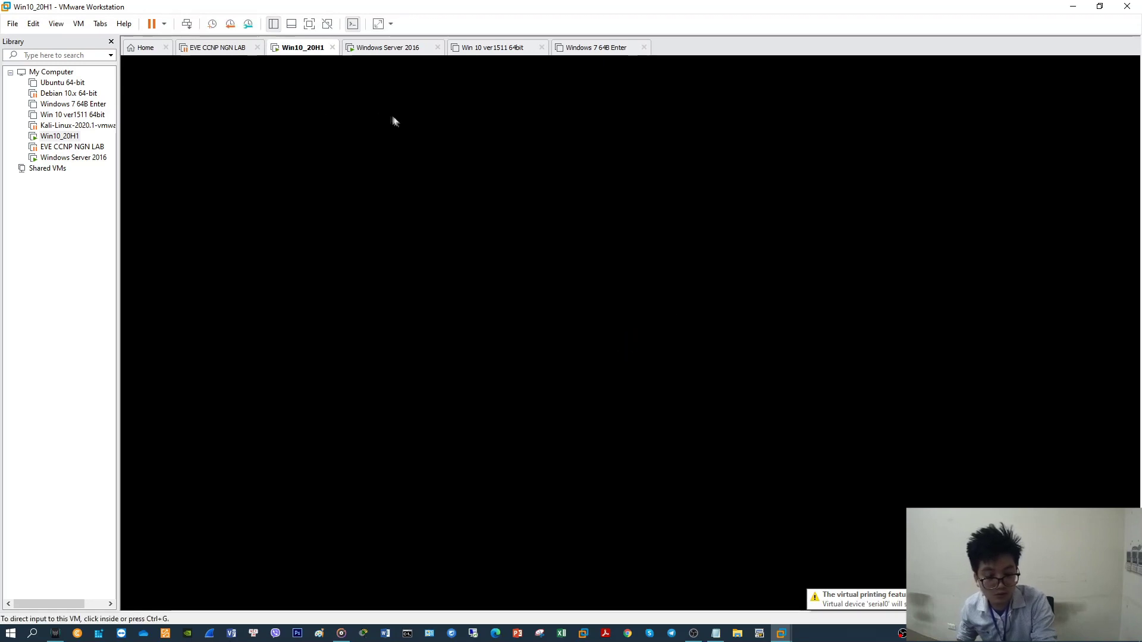
pyautogui.click(476, 51)
pyautogui.click(153, 24)
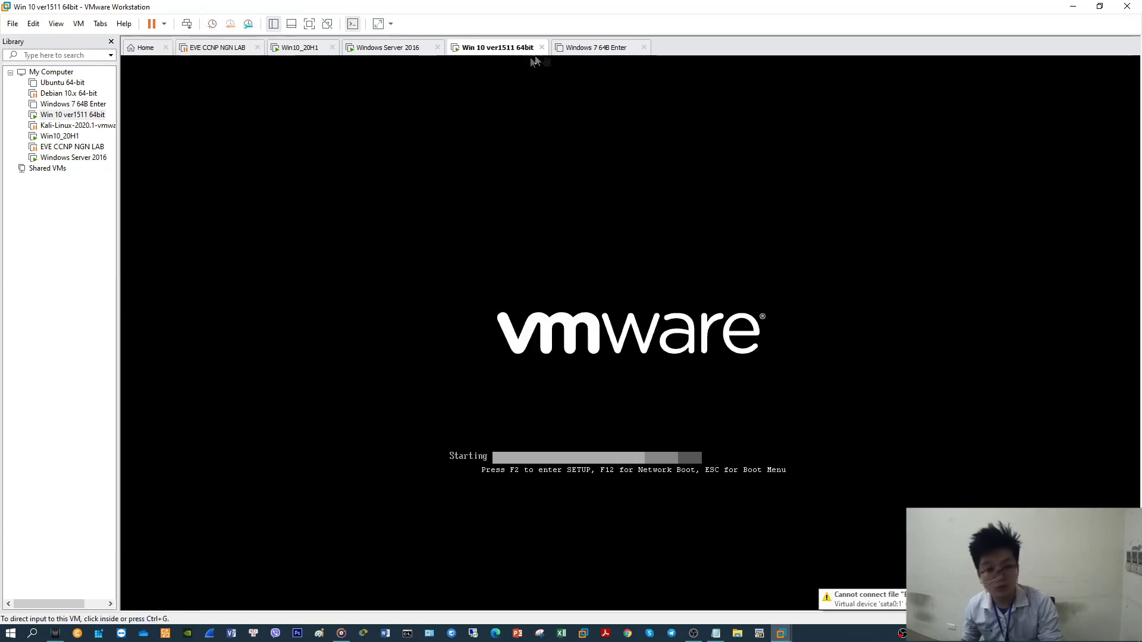
# Check the boot progress of the Windows 7, Win10_20H1 and Win 10 ver1511 machines
pyautogui.click(576, 51)
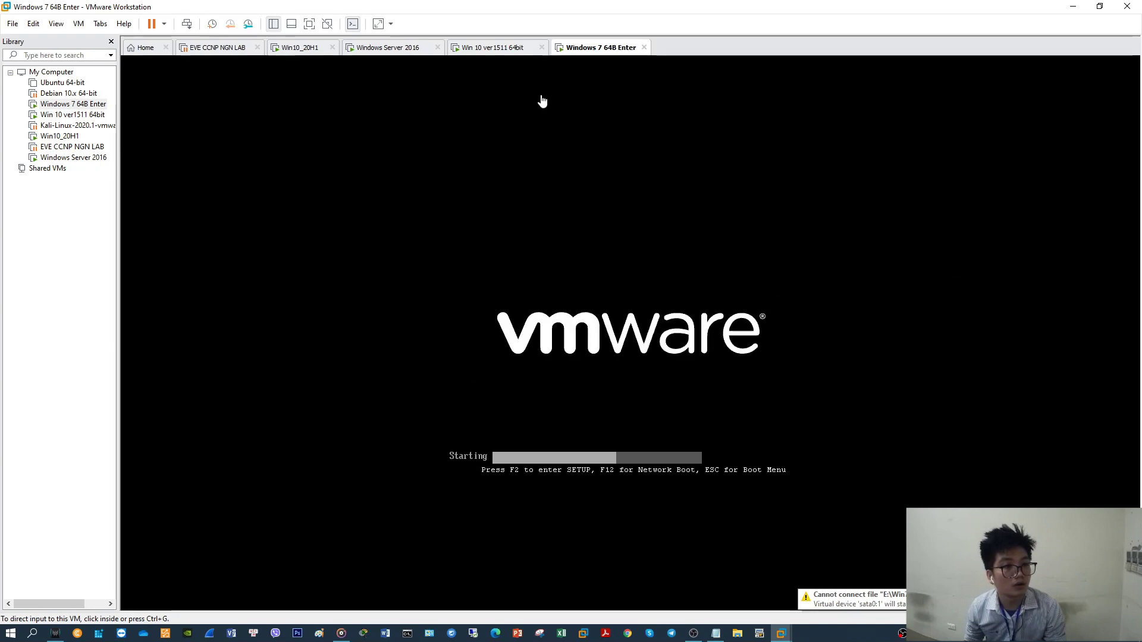
pyautogui.click(294, 50)
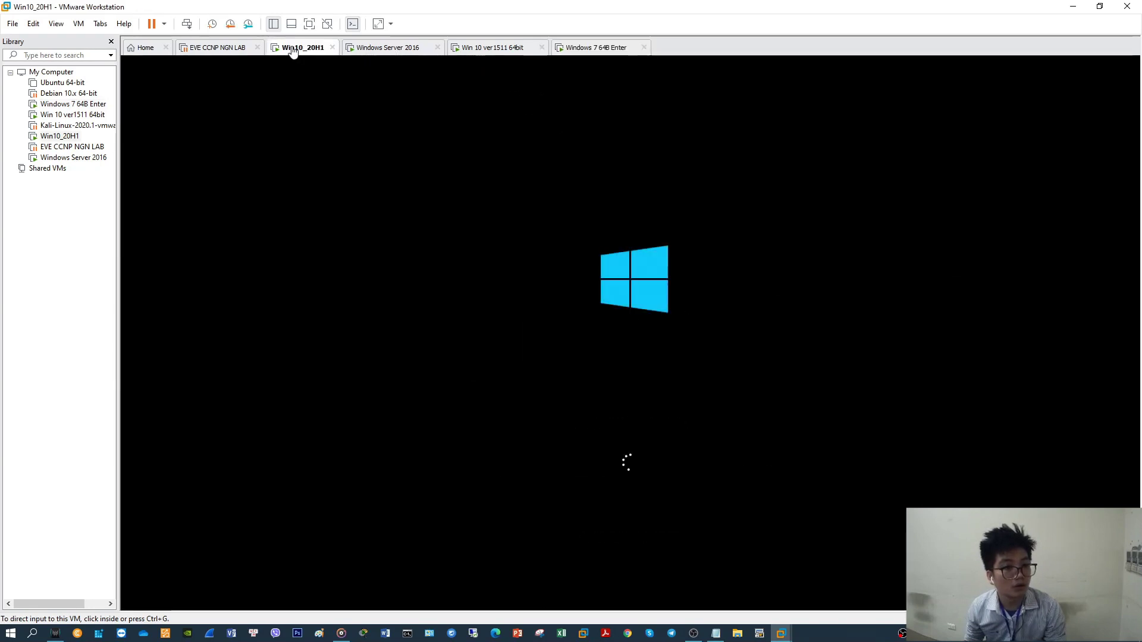
pyautogui.click(480, 52)
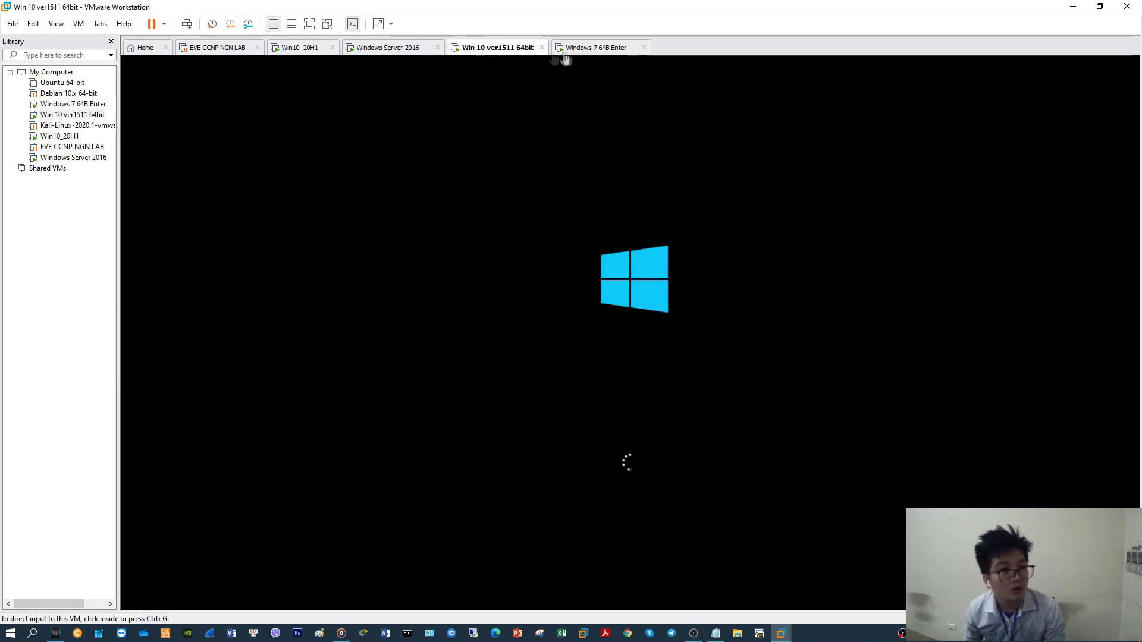
pyautogui.click(588, 52)
# Return to the Windows Server 2016 machine and refresh its desktop
pyautogui.click(388, 50)
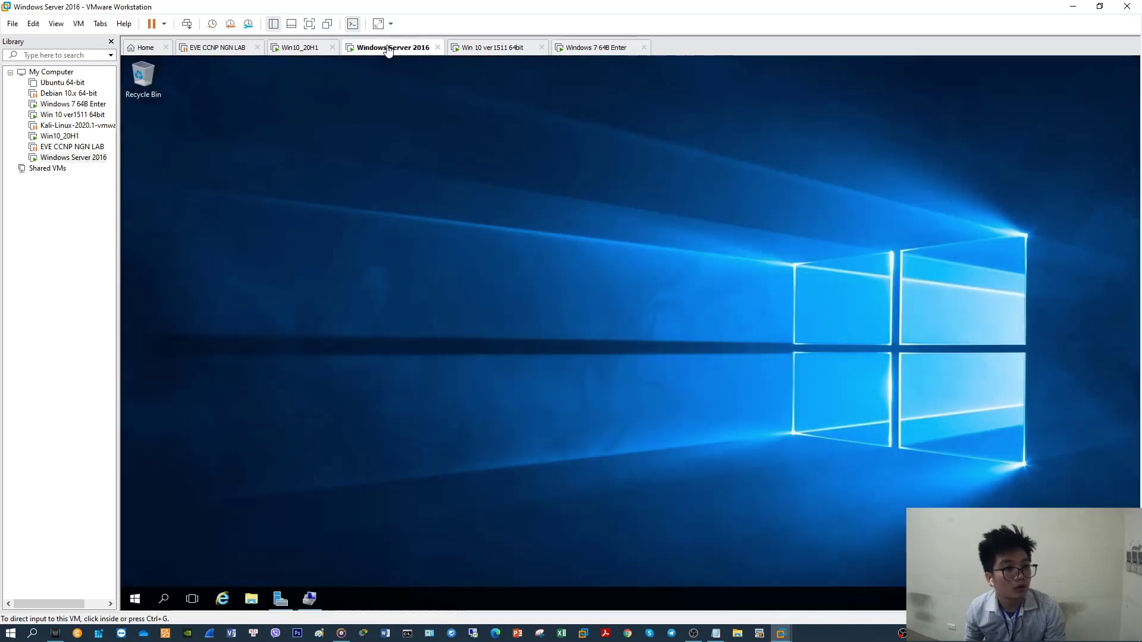
pyautogui.rightClick(510, 231)
pyautogui.click(540, 267)
pyautogui.rightClick(537, 266)
pyautogui.click(556, 298)
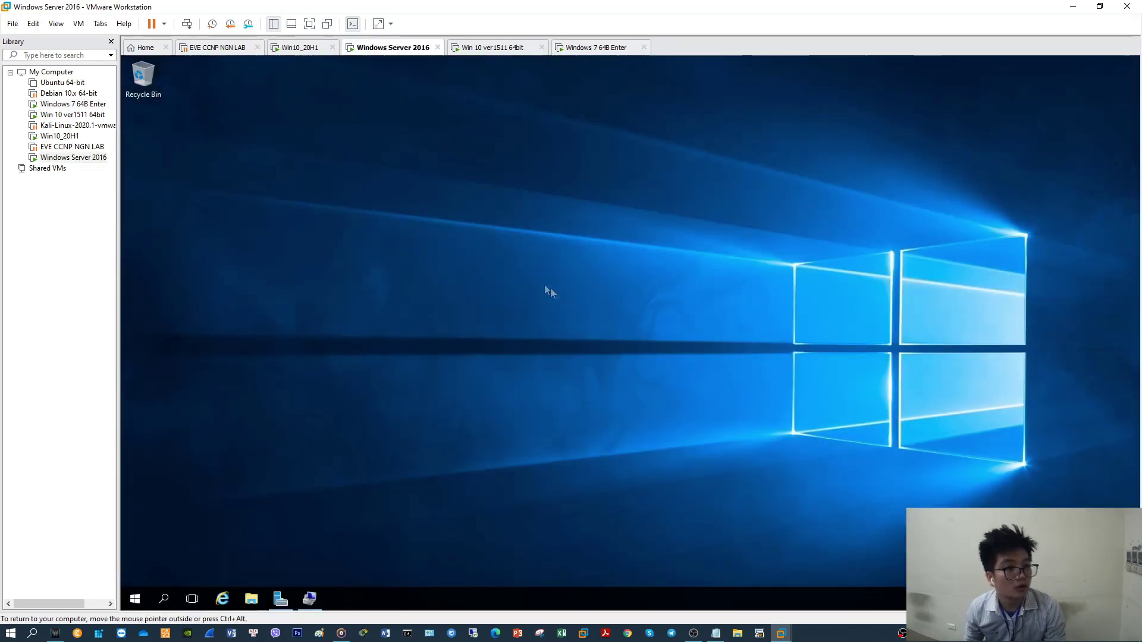
# Check Win10_20H1's sign-in screen, refresh the server desktop again, and return to Win10_20H1
pyautogui.click(305, 49)
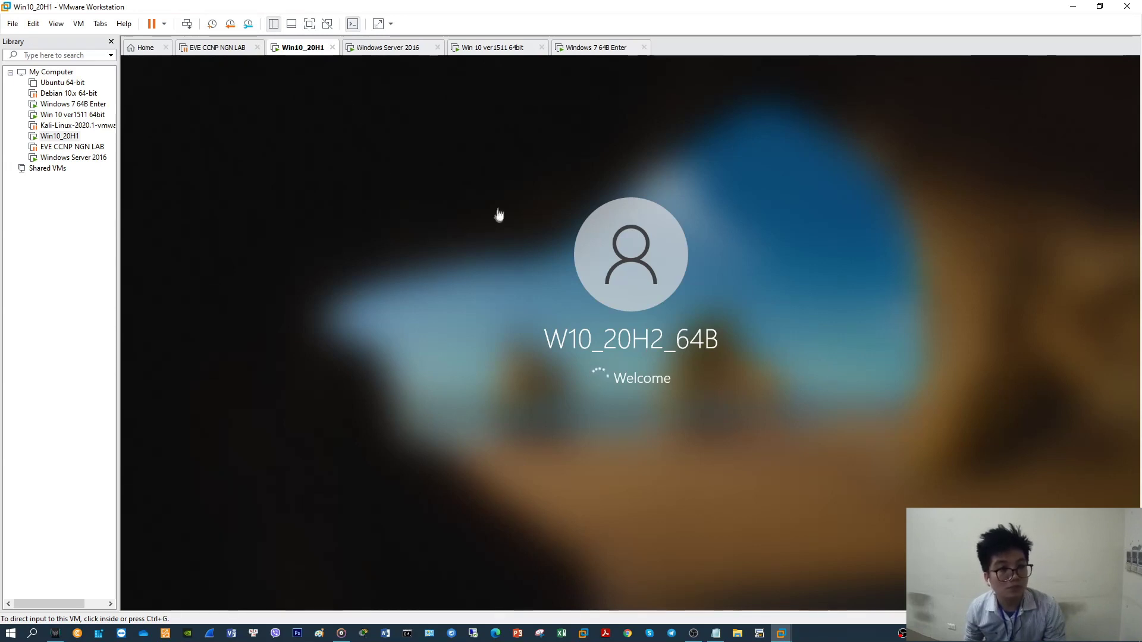
pyautogui.click(378, 48)
pyautogui.rightClick(515, 277)
pyautogui.click(527, 312)
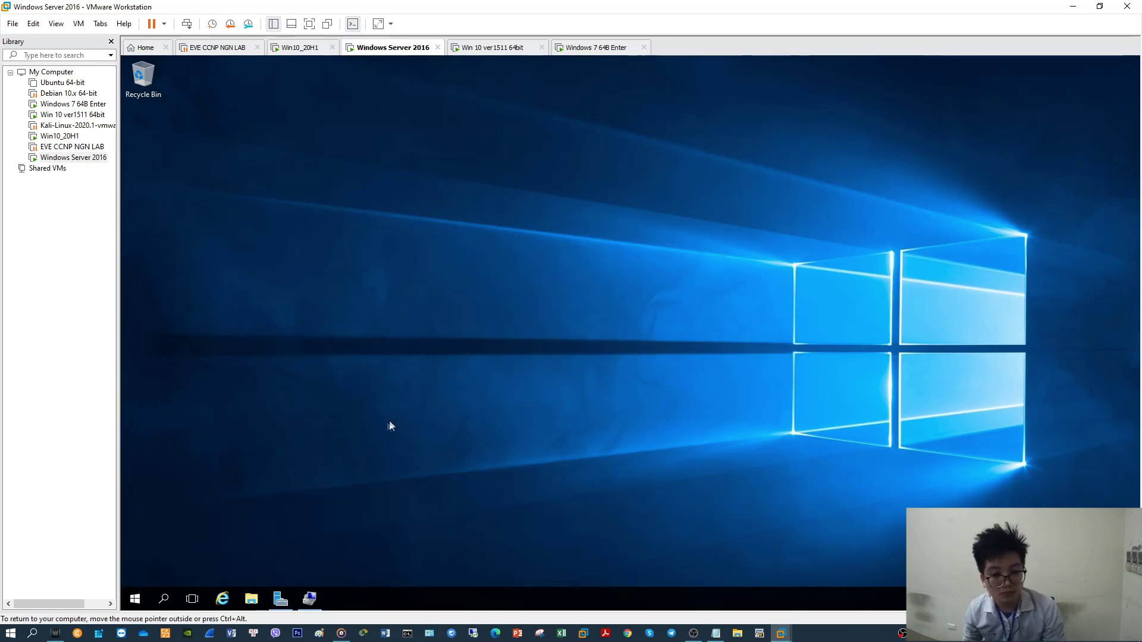
pyautogui.click(306, 49)
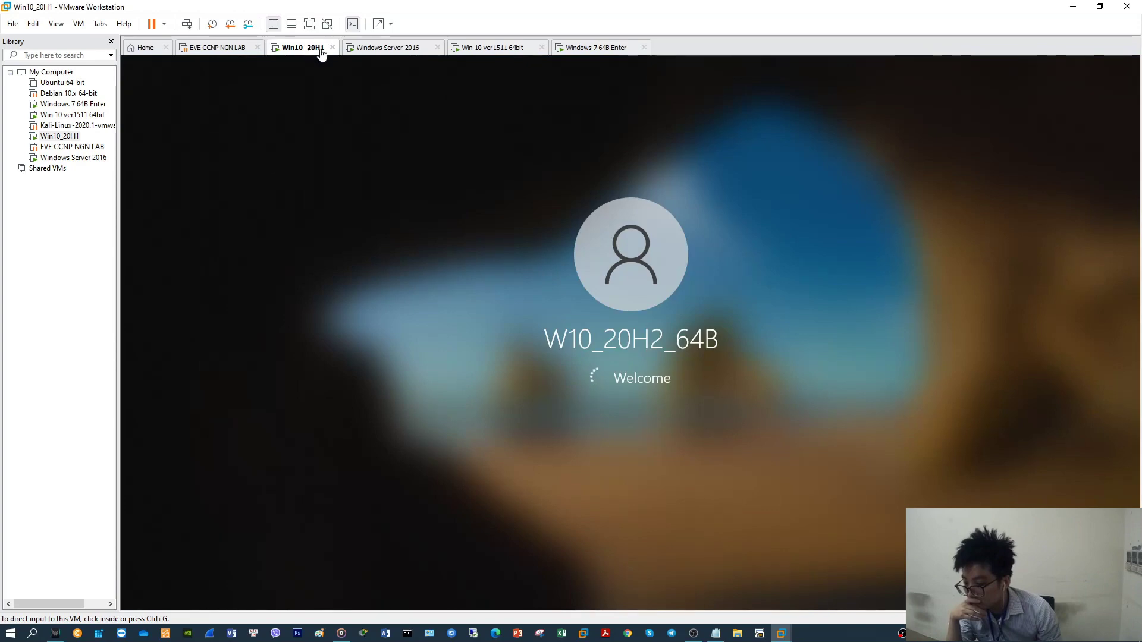
# Sign in to the Win 10 ver1511 64bit machine with its password
pyautogui.click(485, 49)
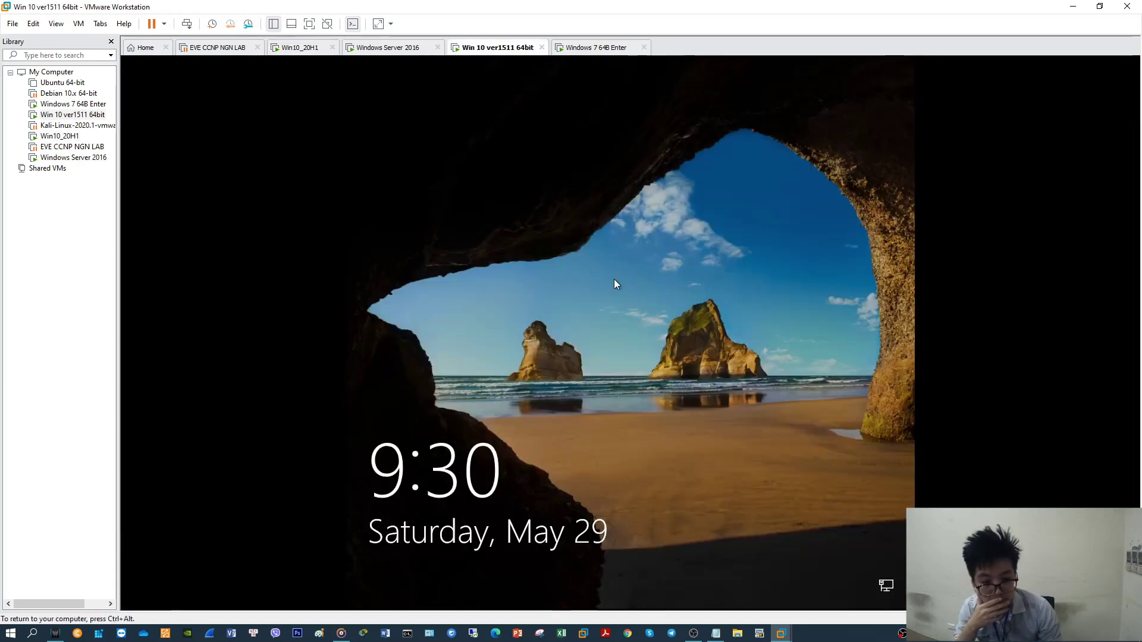
pyautogui.click(629, 304)
pyautogui.write('••')
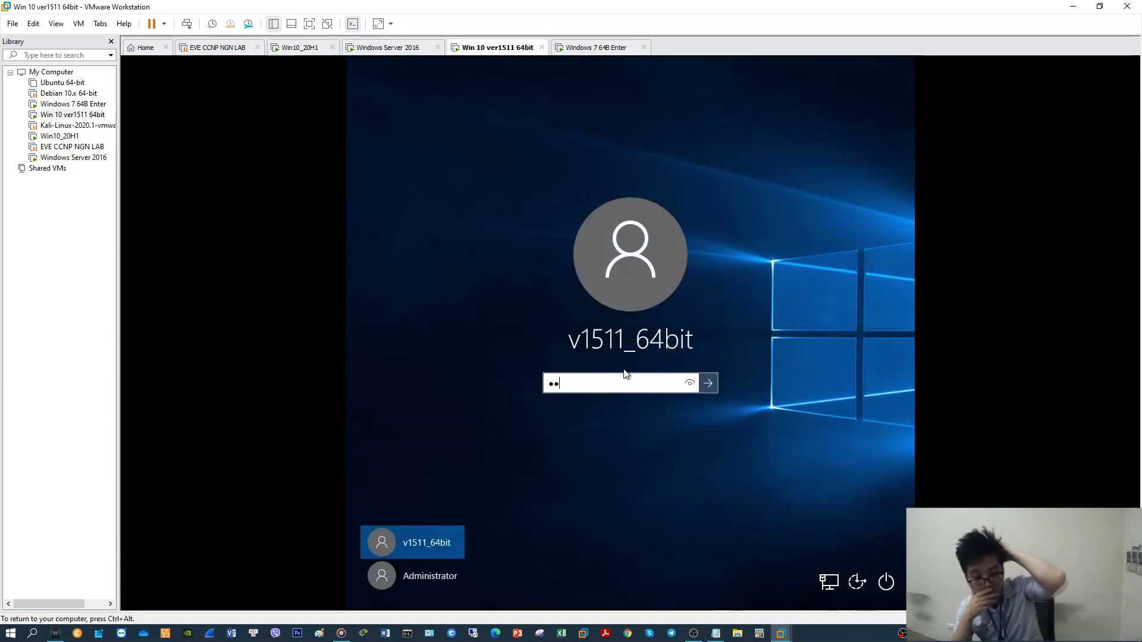
pyautogui.write('•')
pyautogui.press('Return')
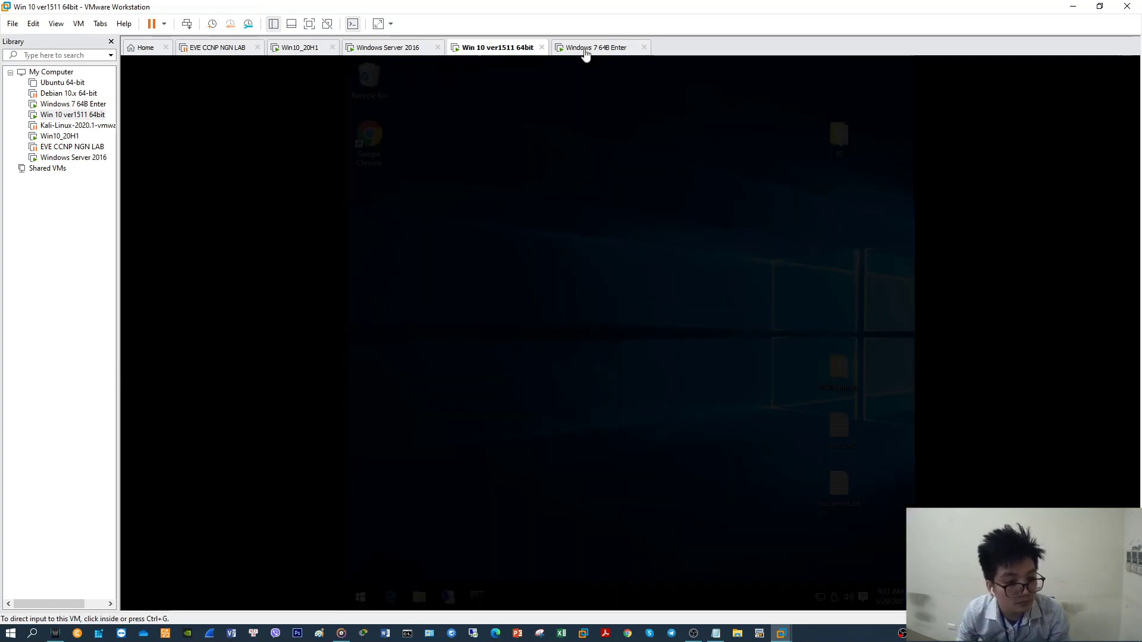
# On the Windows 7 64B Enter machine, dismiss the activation prompt and close Network Connections
pyautogui.click(588, 48)
pyautogui.click(789, 481)
pyautogui.click(788, 480)
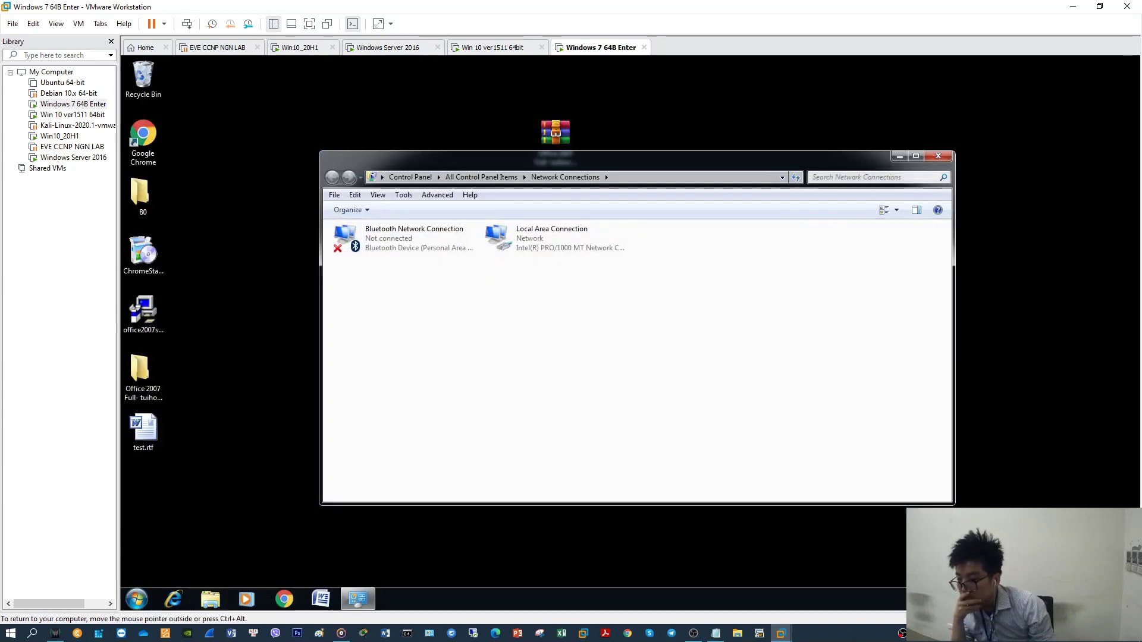
pyautogui.click(938, 156)
# Refresh the Windows 7 desktop several times, then return to the Windows Server 2016 machine
pyautogui.rightClick(742, 226)
pyautogui.click(798, 260)
pyautogui.rightClick(773, 265)
pyautogui.click(798, 299)
pyautogui.rightClick(758, 269)
pyautogui.click(793, 308)
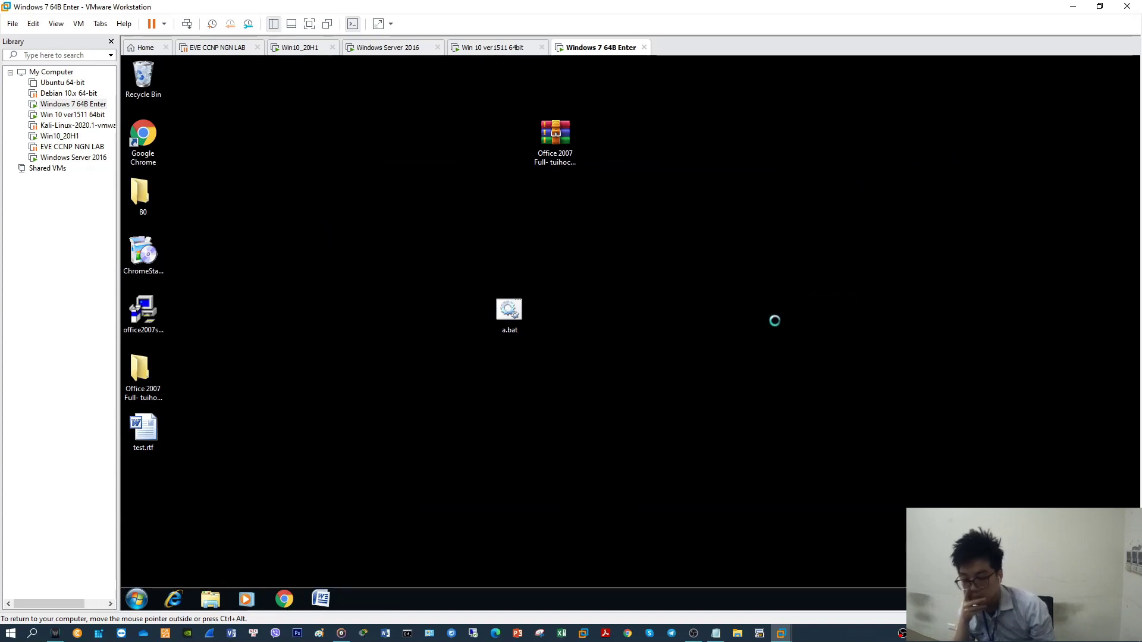
pyautogui.rightClick(747, 290)
pyautogui.click(794, 325)
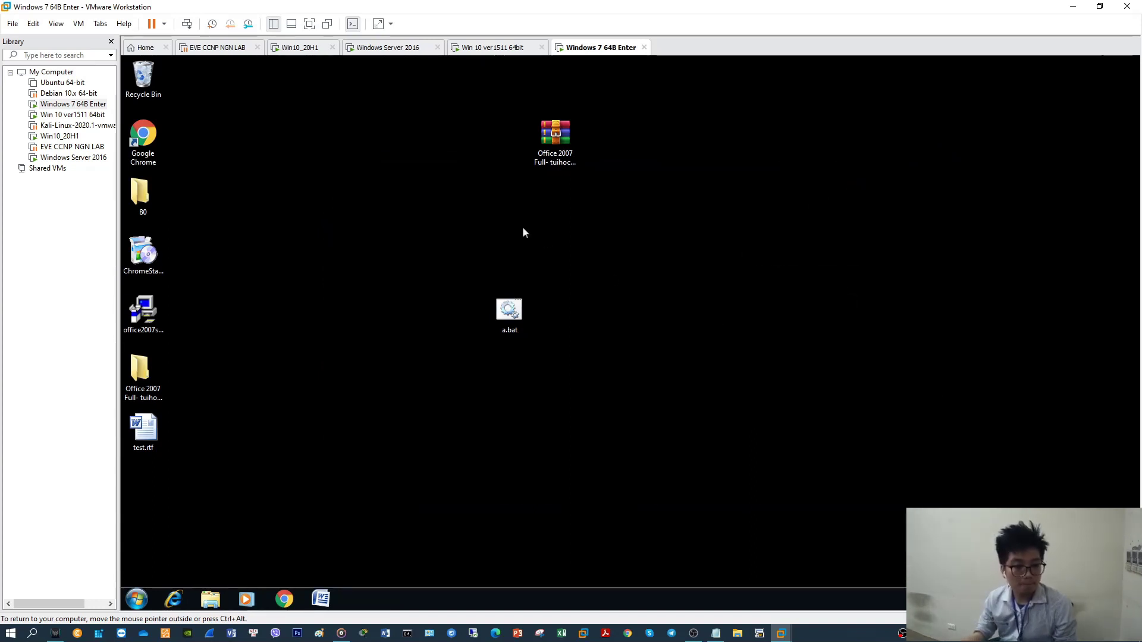
pyautogui.click(479, 48)
pyautogui.click(409, 51)
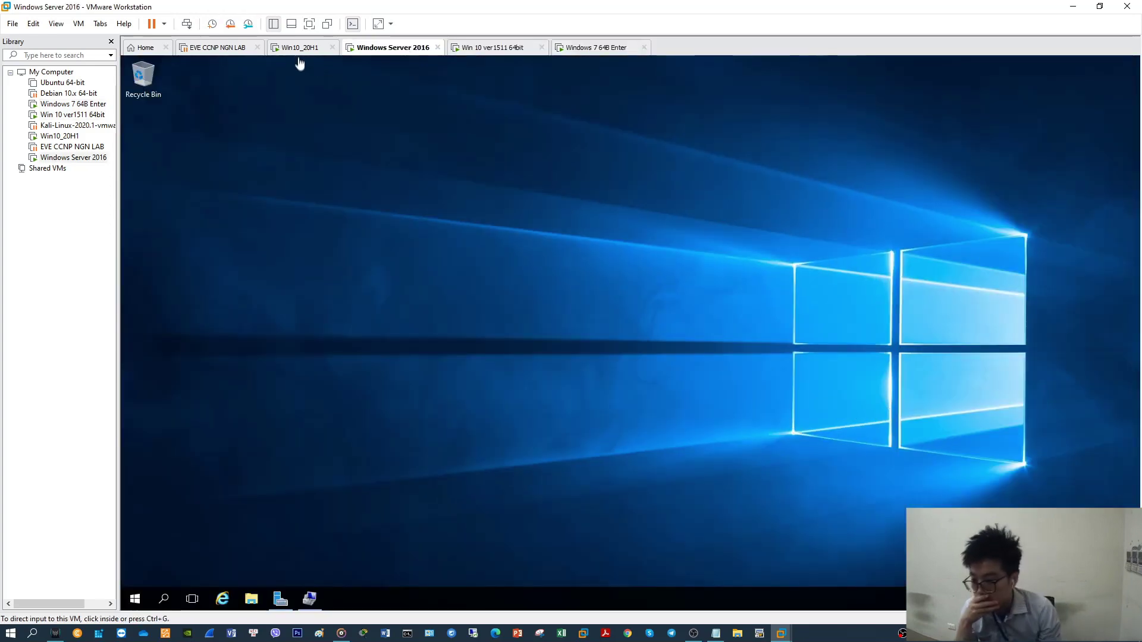
# Switch to the Win10_20H1 machine and refresh its desktop
pyautogui.click(301, 47)
pyautogui.rightClick(480, 277)
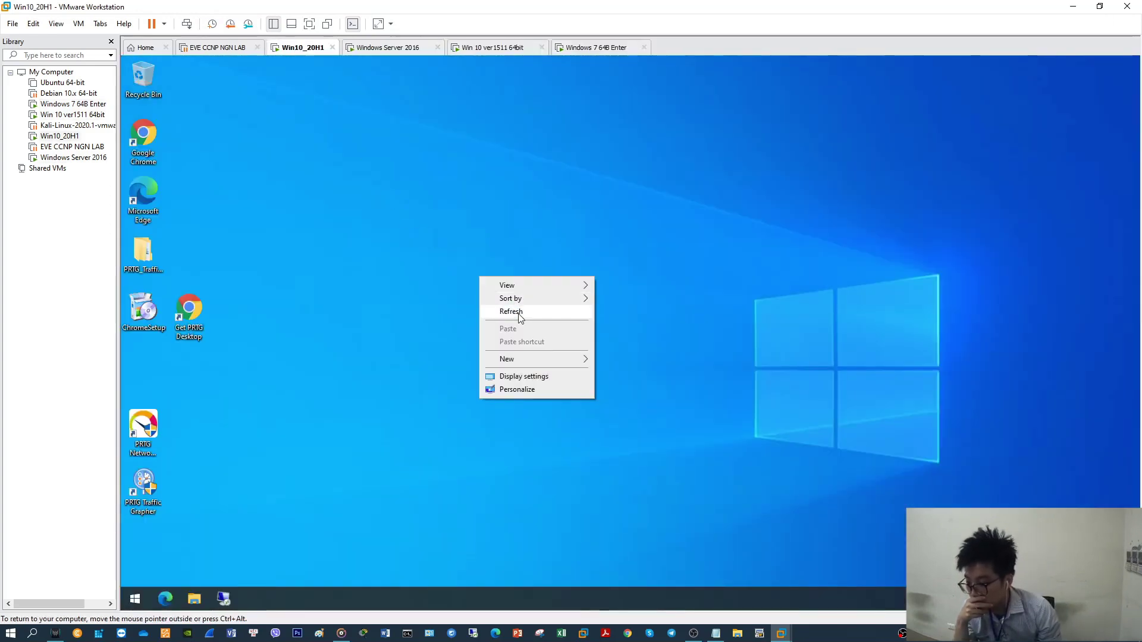
pyautogui.click(511, 311)
pyautogui.rightClick(503, 302)
pyautogui.click(529, 336)
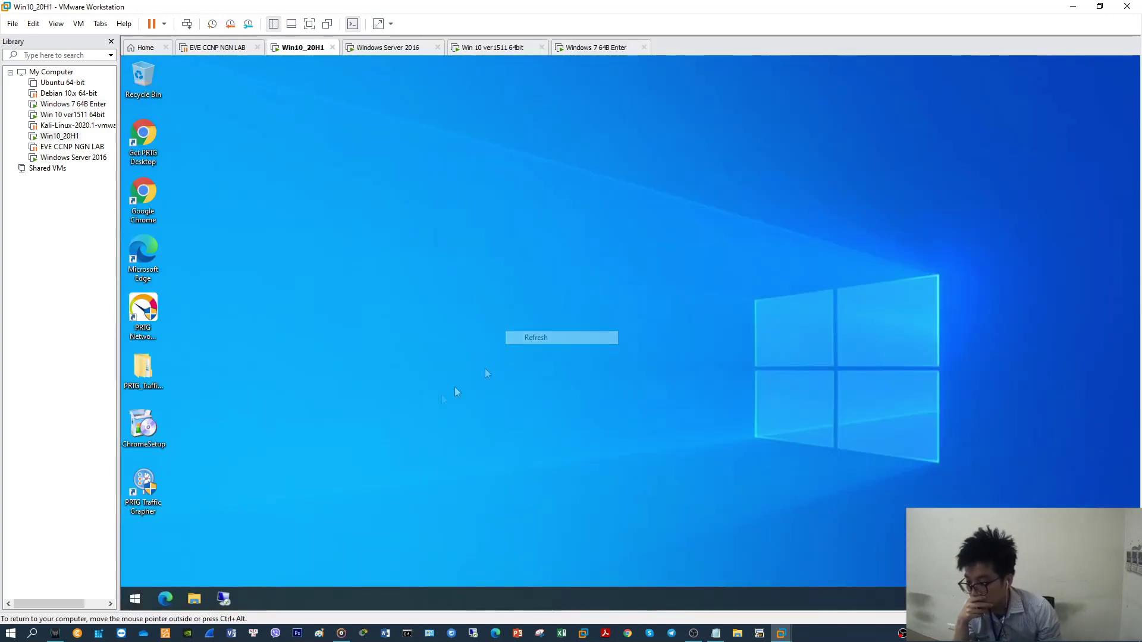
# Search Start for 're' and launch Remote Desktop Connection
pyautogui.click(134, 598)
pyautogui.write('re')
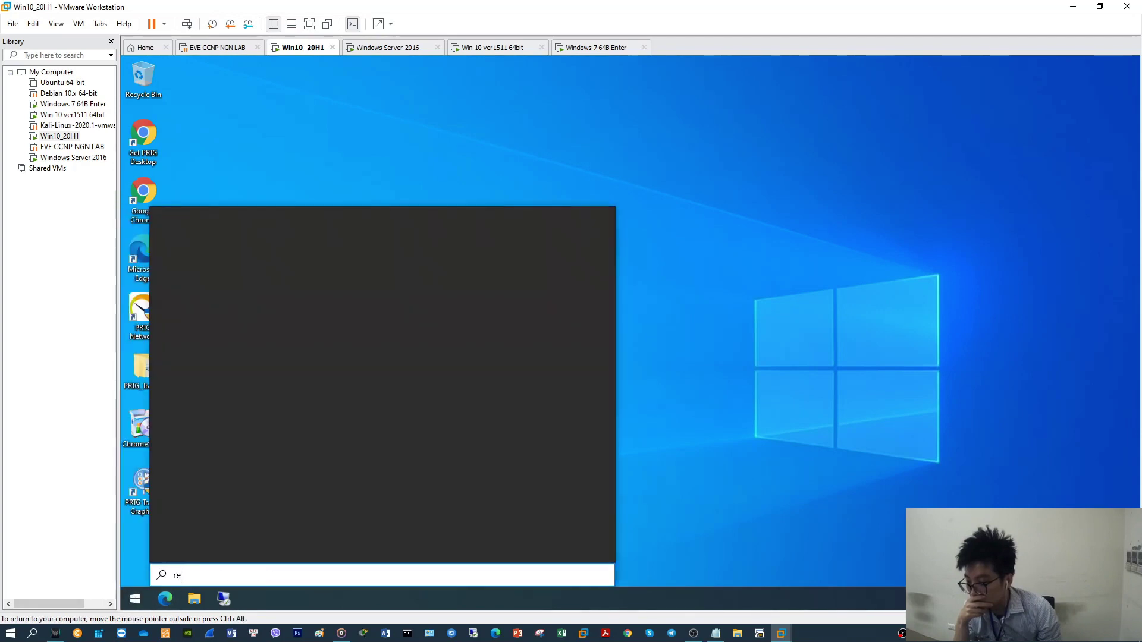
pyautogui.rightClick(243, 277)
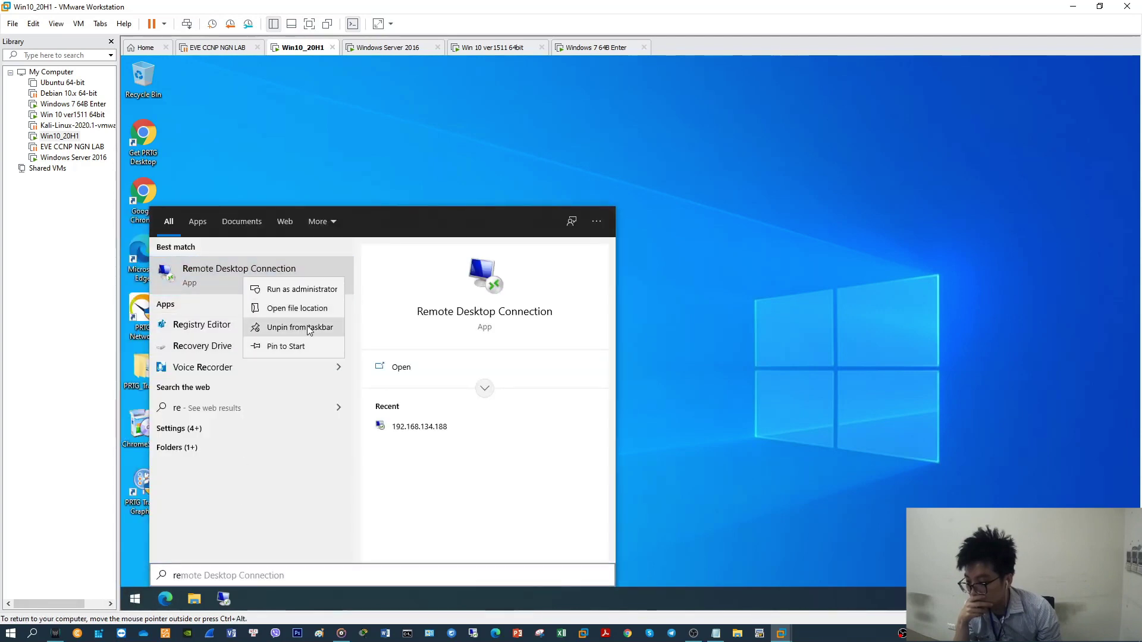
pyautogui.click(223, 598)
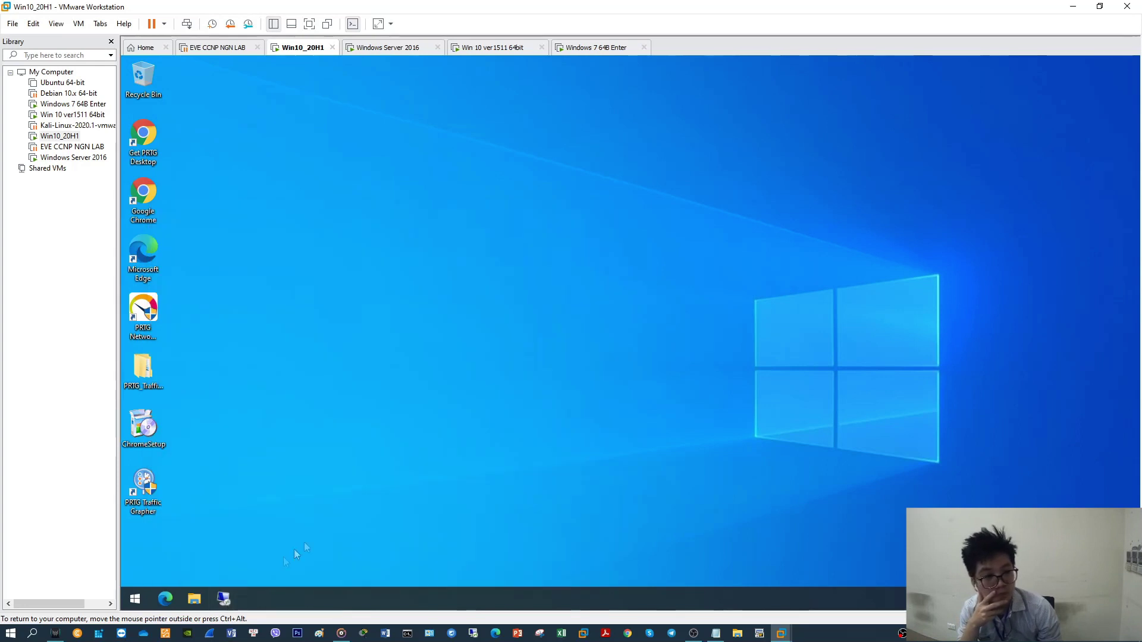
# Connect to 192.168.134.188 as account1, submit credentials and accept the certificate warning
pyautogui.click(554, 293)
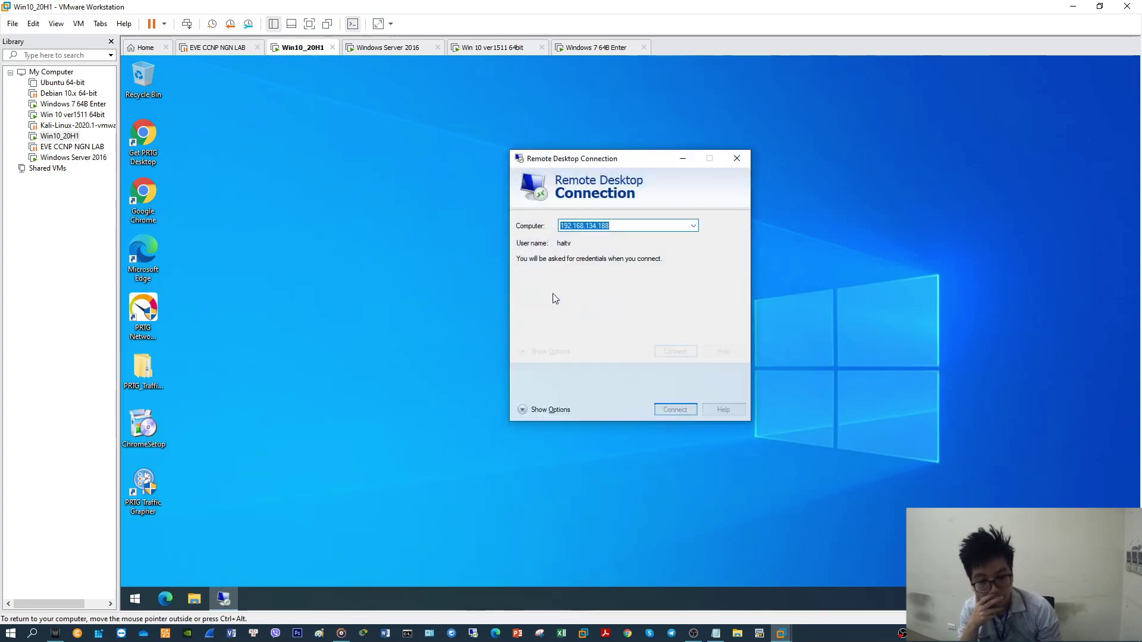
pyautogui.press('Tab')
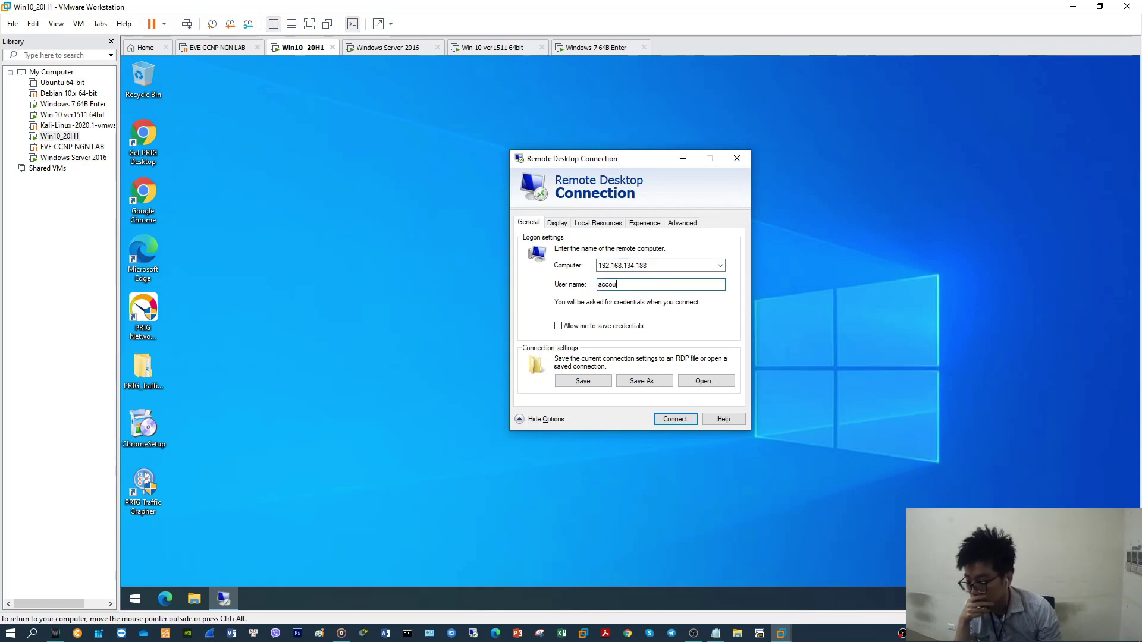
pyautogui.click(679, 419)
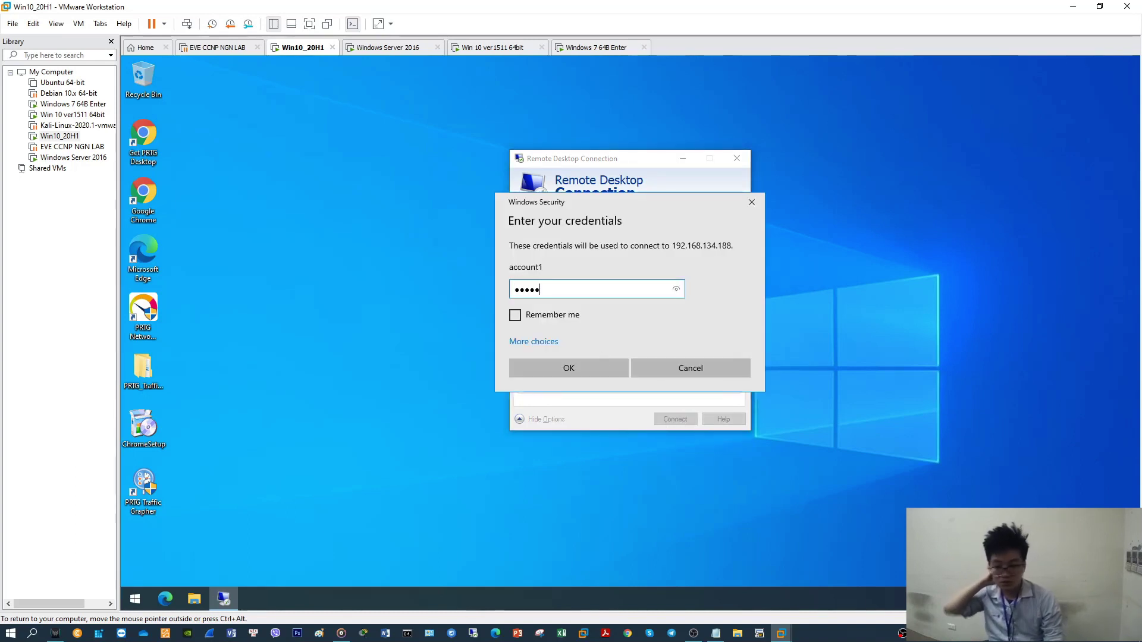
pyautogui.click(565, 369)
pyautogui.click(662, 415)
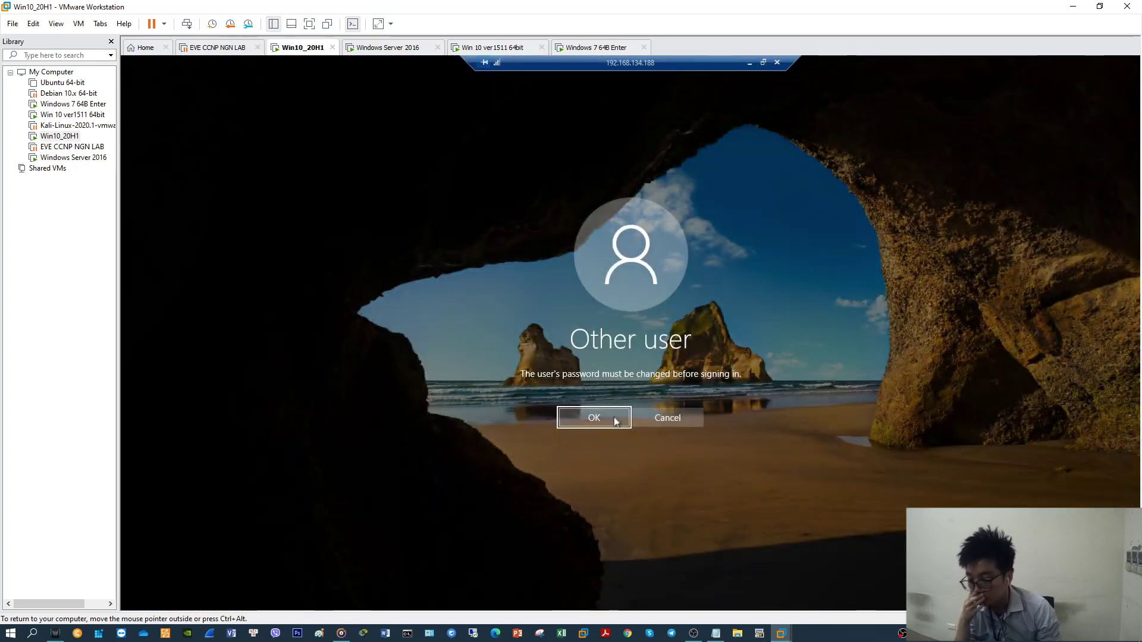
# Retry account1's sign-in with its password and acknowledge the password-expired message
pyautogui.click(595, 417)
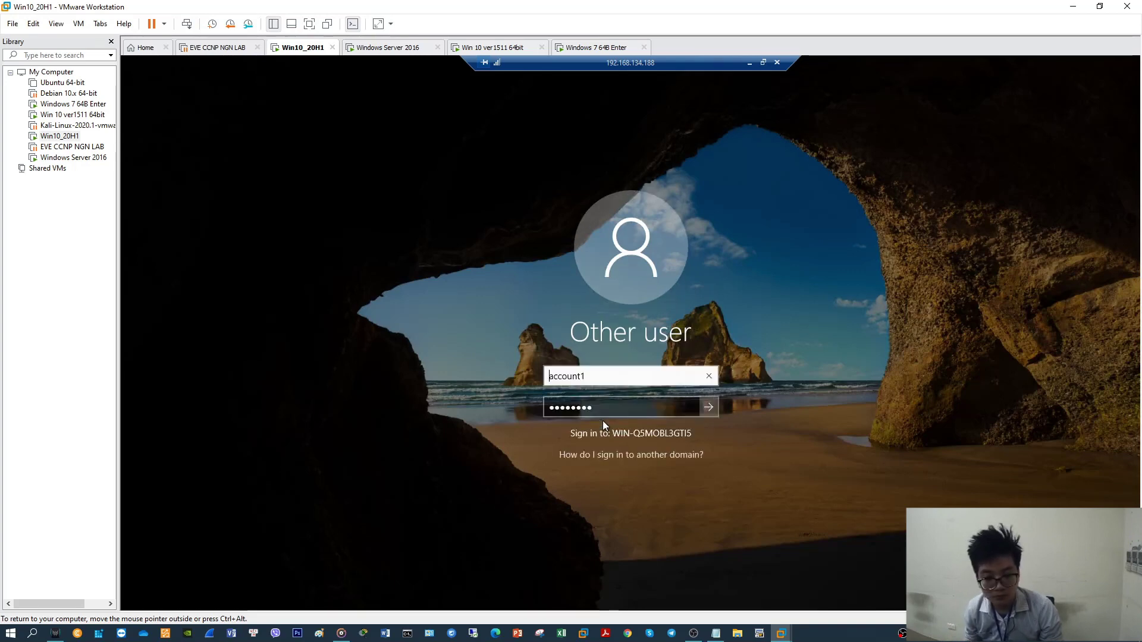
pyautogui.click(618, 413)
pyautogui.write('•••')
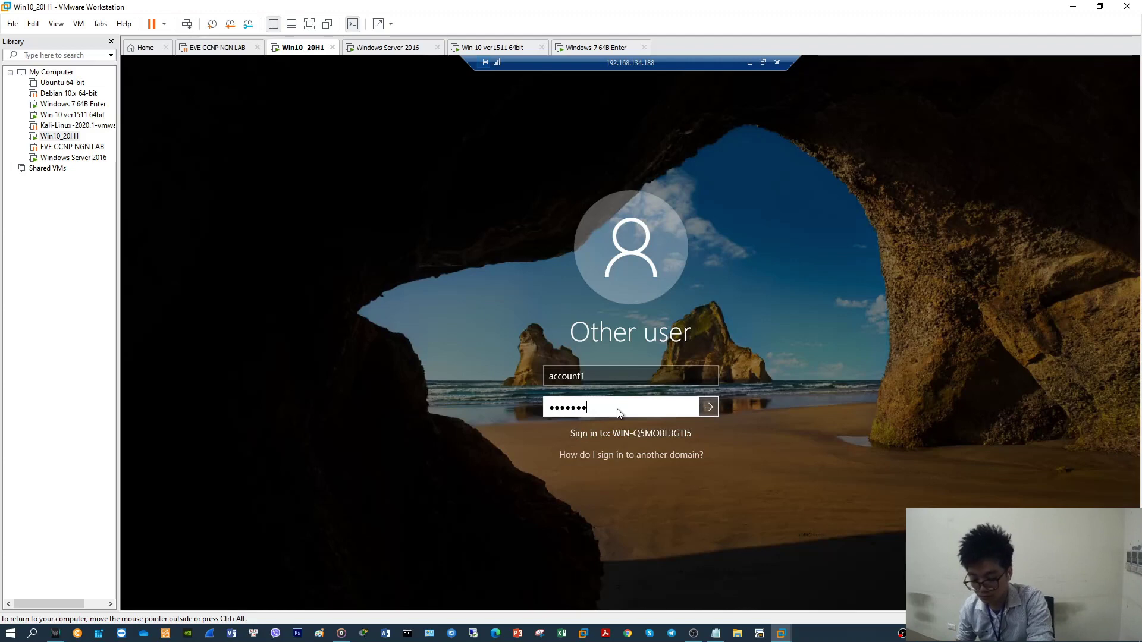
pyautogui.write('•••••')
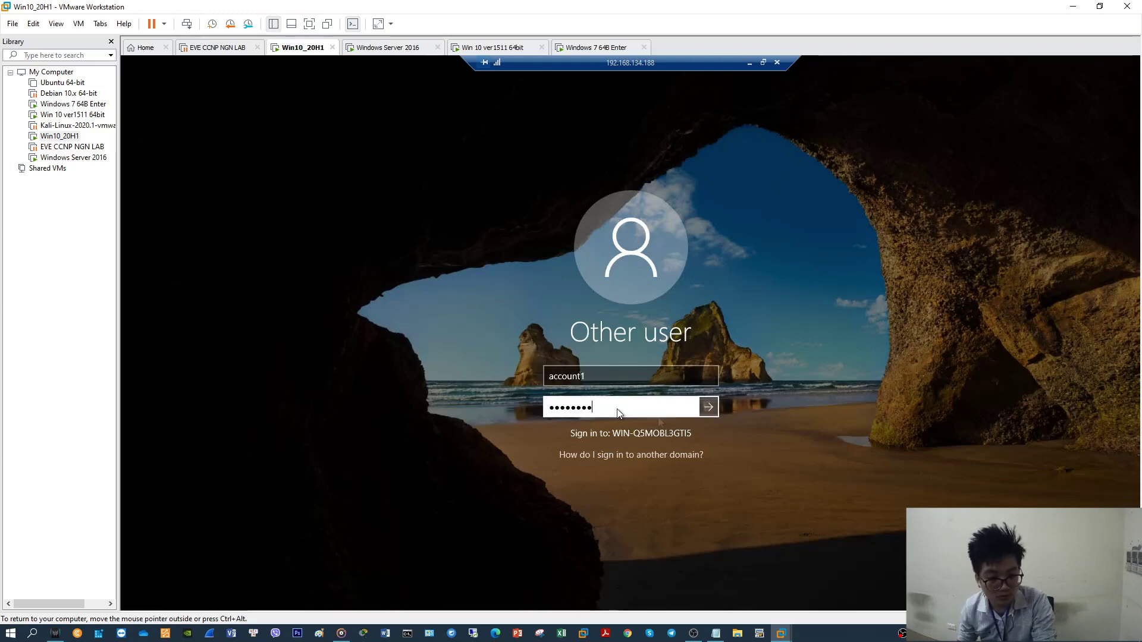
pyautogui.click(711, 410)
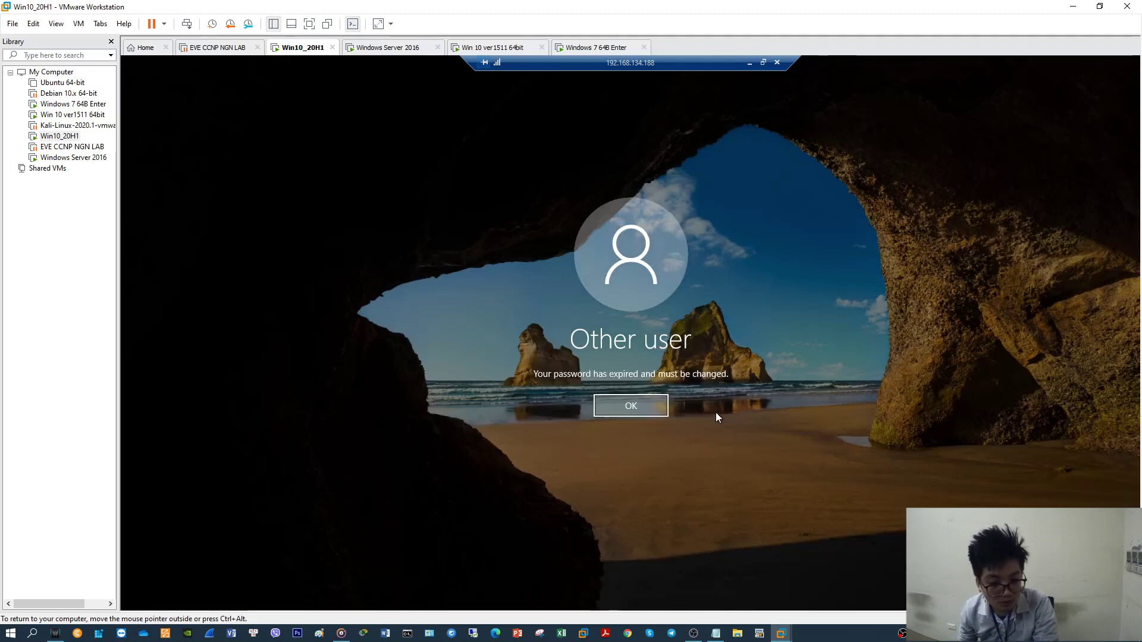
pyautogui.click(632, 406)
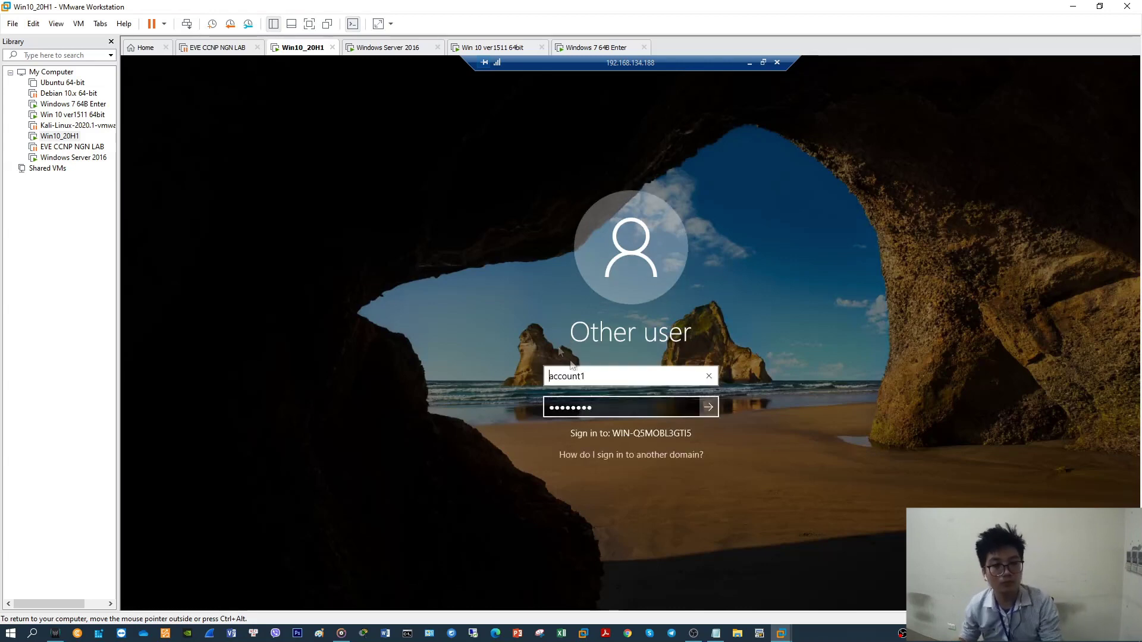
# Switch back to the Windows Server 2016 machine and refresh its desktop
pyautogui.click(394, 48)
pyautogui.rightClick(367, 243)
pyautogui.click(398, 279)
pyautogui.rightClick(138, 597)
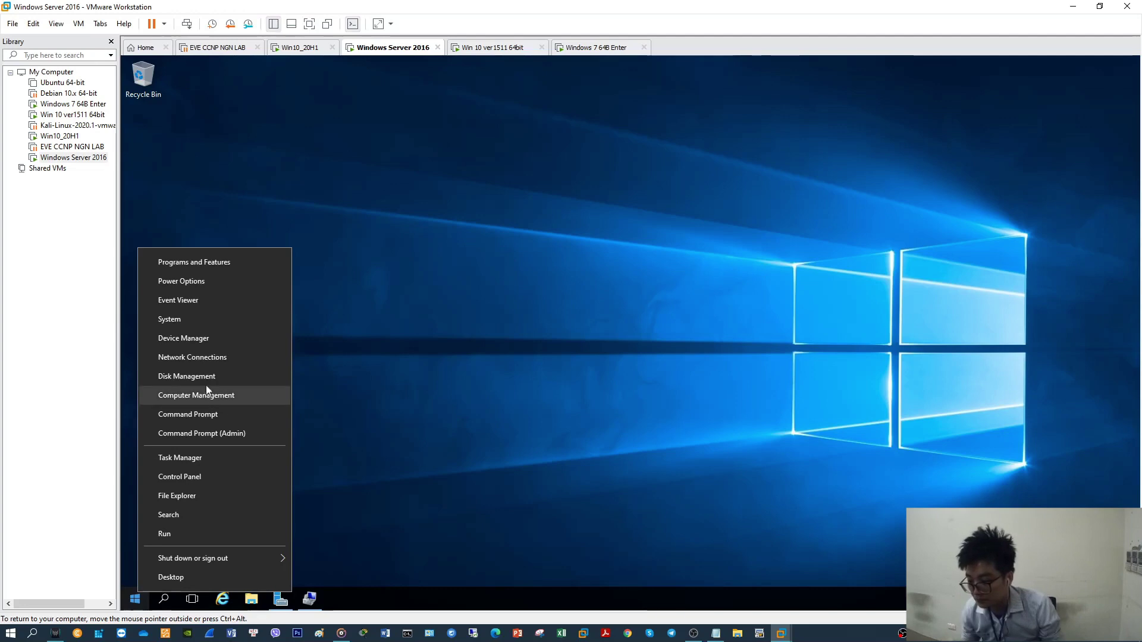
# In Computer Management's local users, make account1's password never expire with no forced change at logon
pyautogui.click(208, 395)
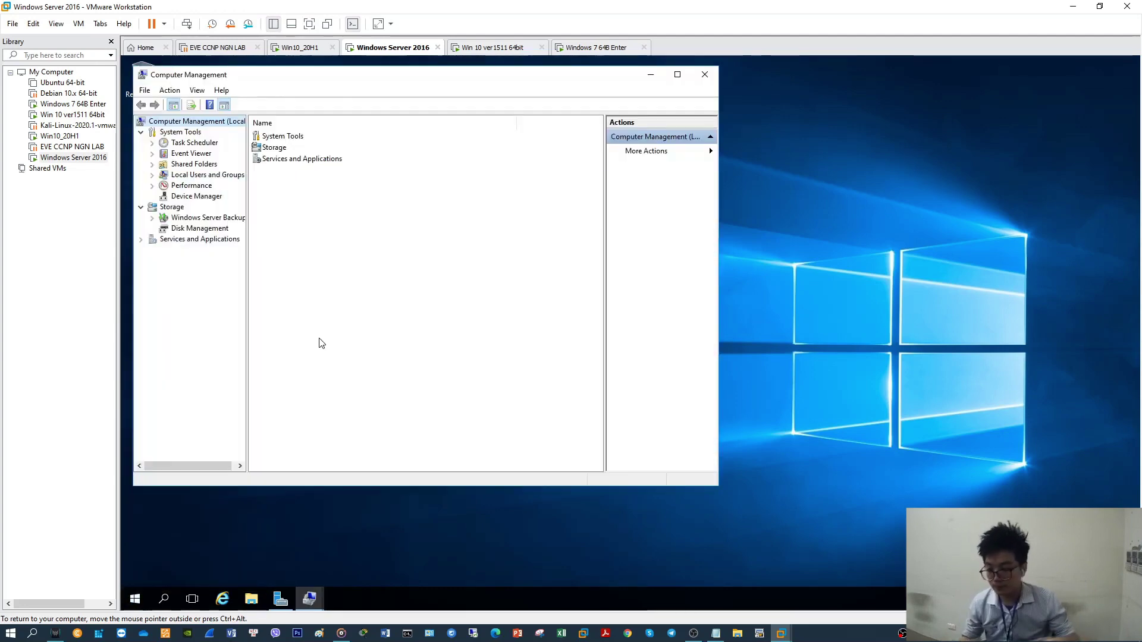
pyautogui.click(193, 176)
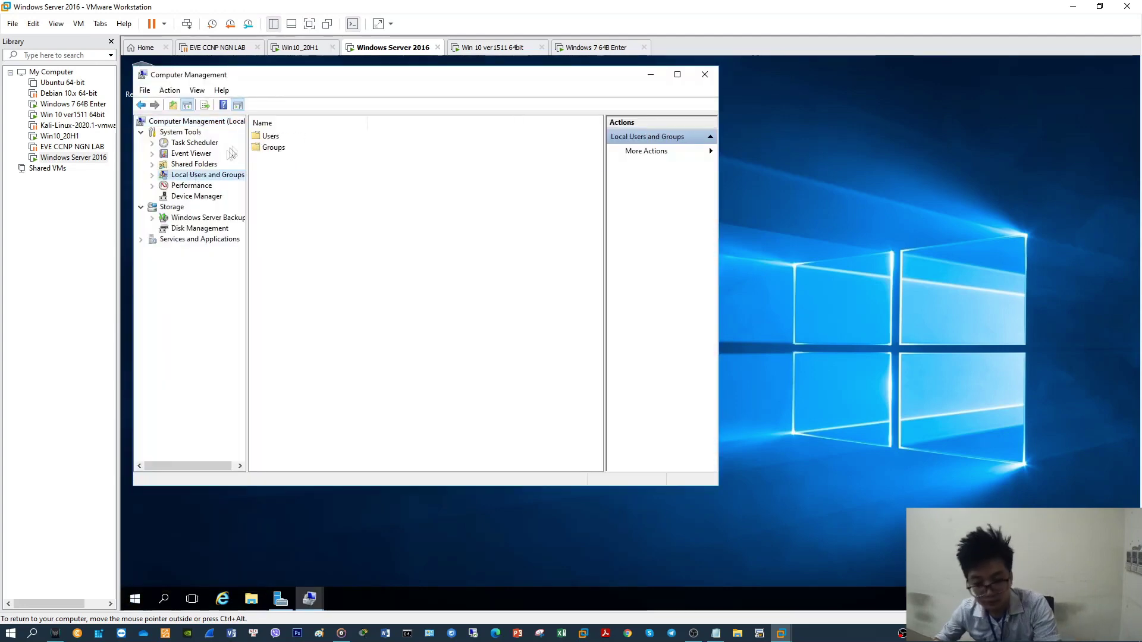
pyautogui.doubleClick(270, 136)
pyautogui.click(279, 138)
pyautogui.rightClick(280, 138)
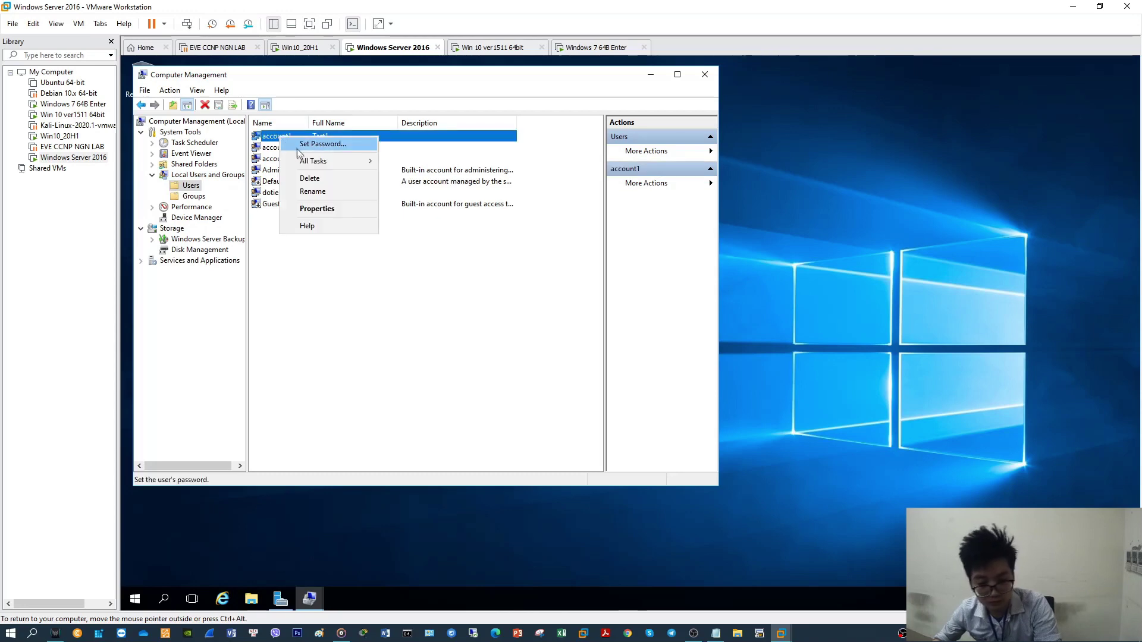
pyautogui.click(322, 212)
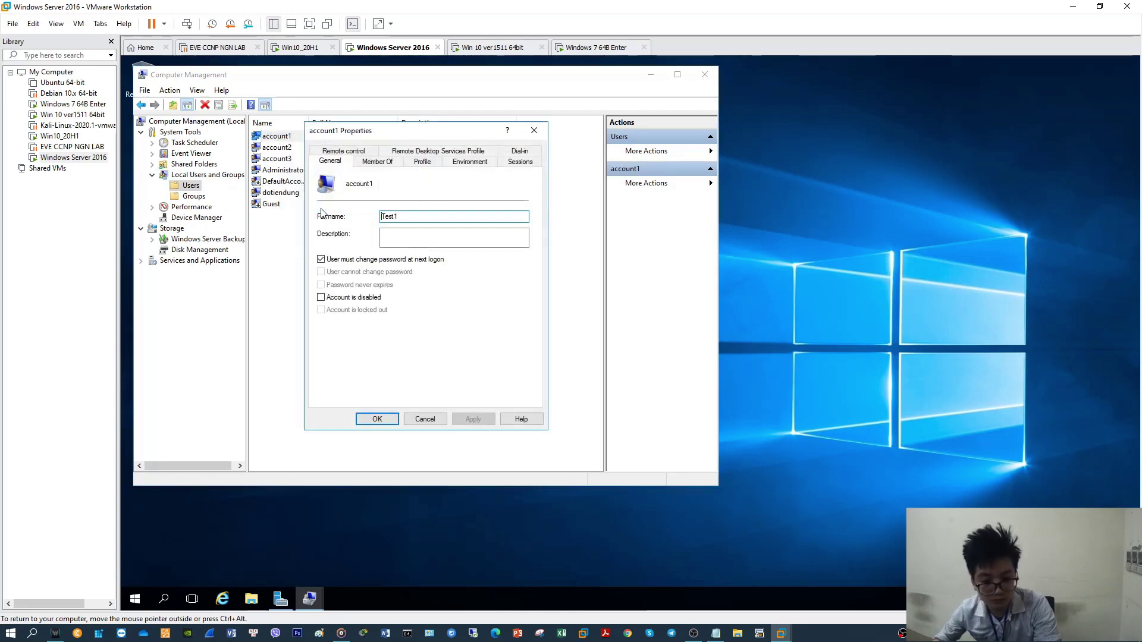
pyautogui.click(334, 260)
pyautogui.click(321, 286)
pyautogui.click(473, 419)
pyautogui.click(387, 420)
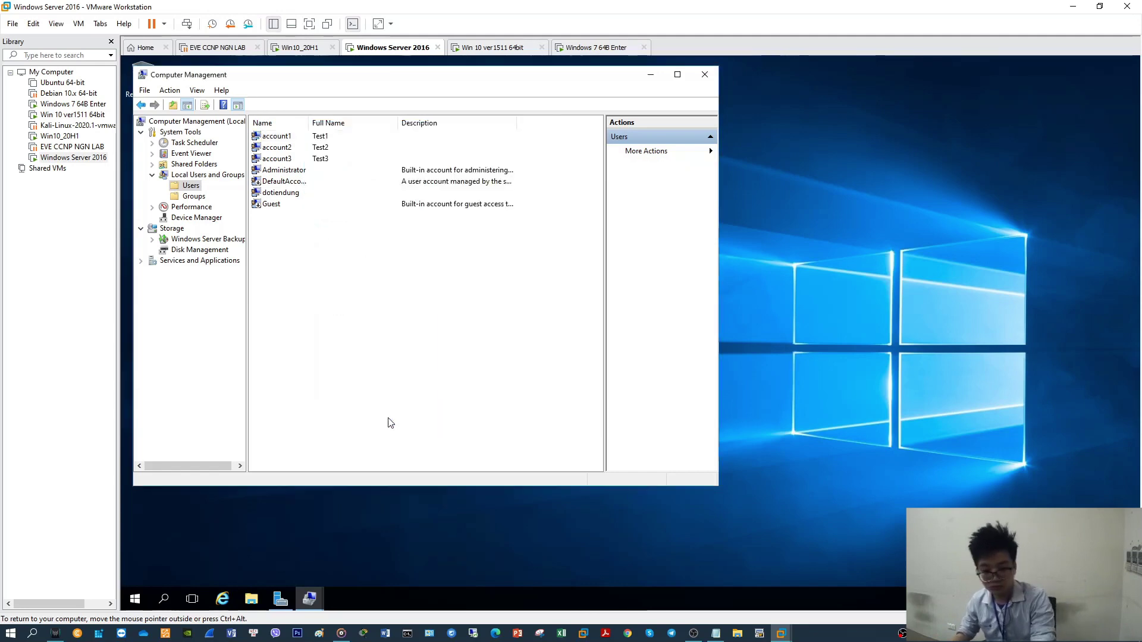
# Clear 'User must change password at next logon' for account2 and set 'Password never expires'
pyautogui.click(277, 147)
pyautogui.rightClick(277, 147)
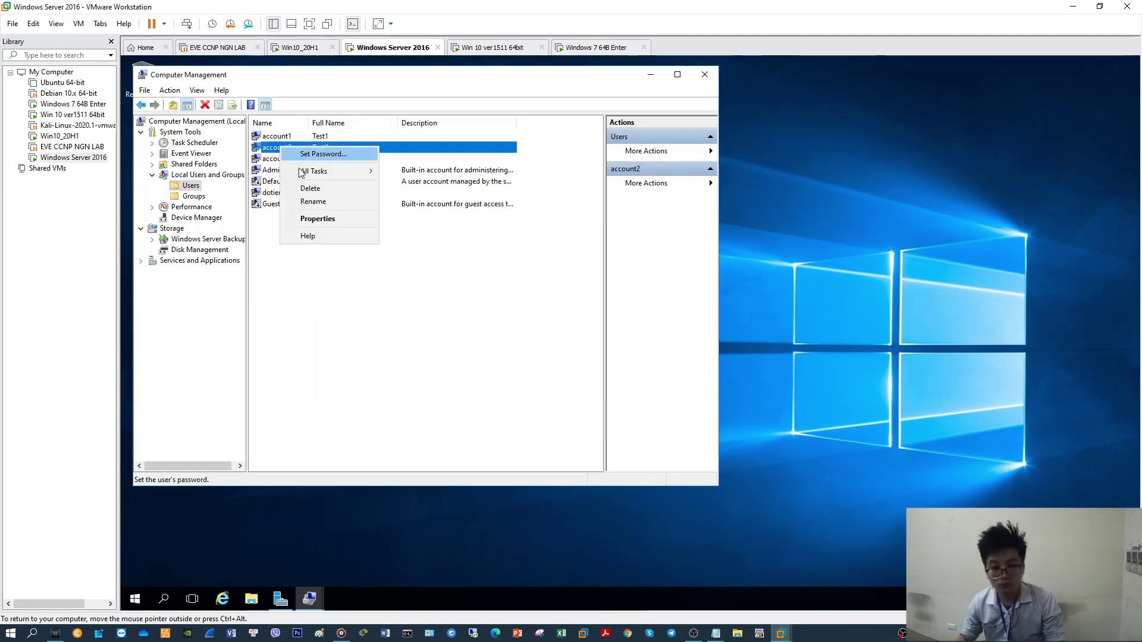
pyautogui.click(324, 220)
pyautogui.click(341, 260)
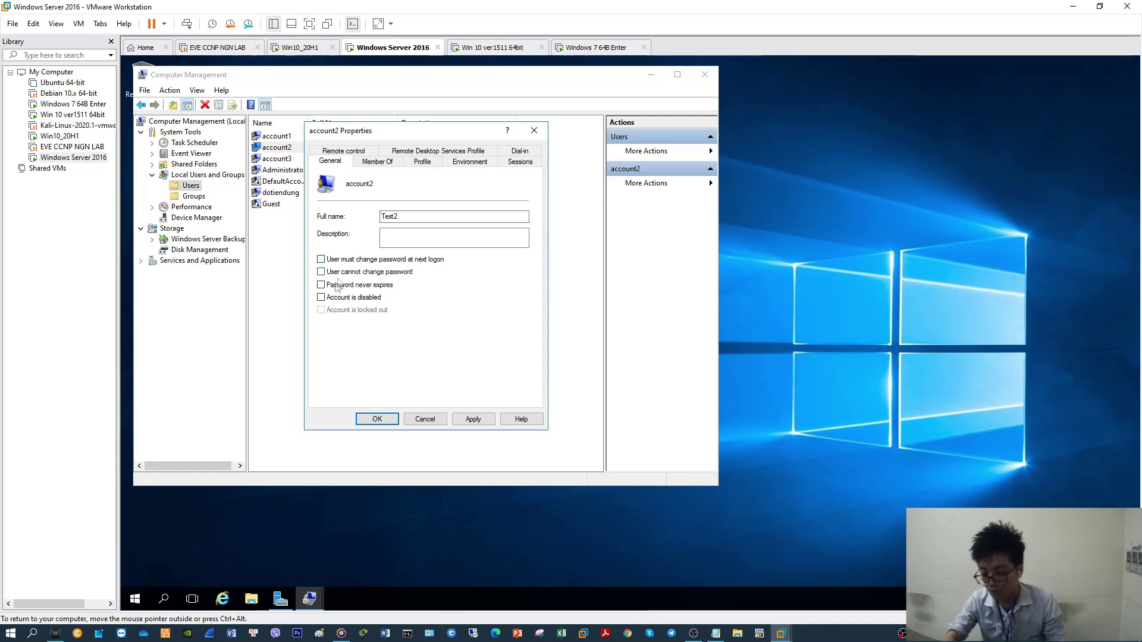
pyautogui.click(341, 286)
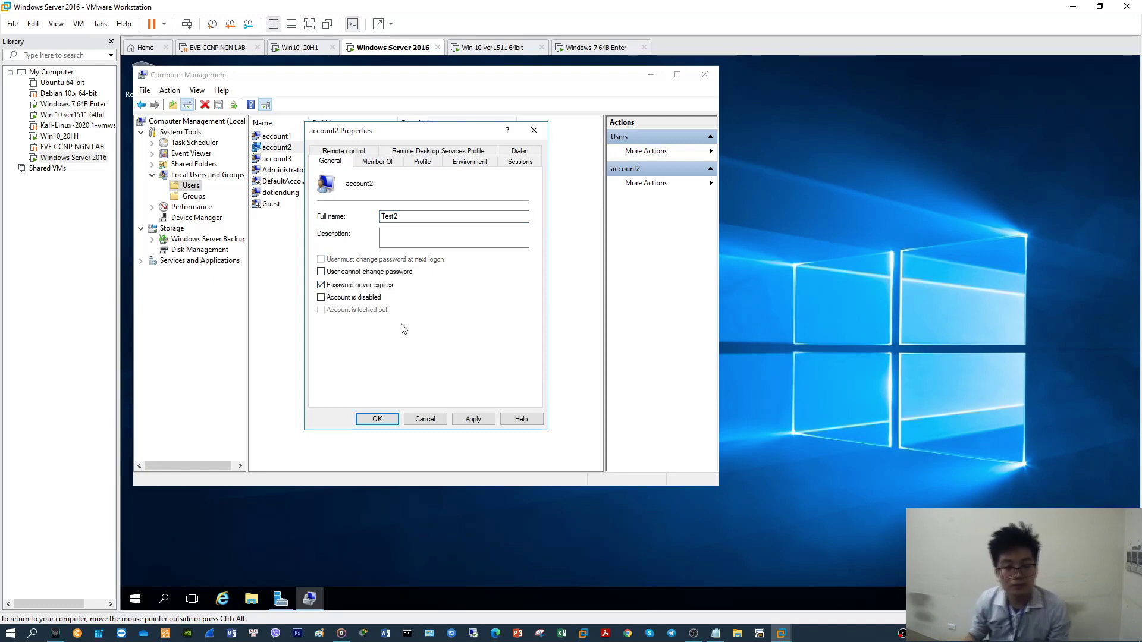
pyautogui.click(473, 420)
pyautogui.click(392, 420)
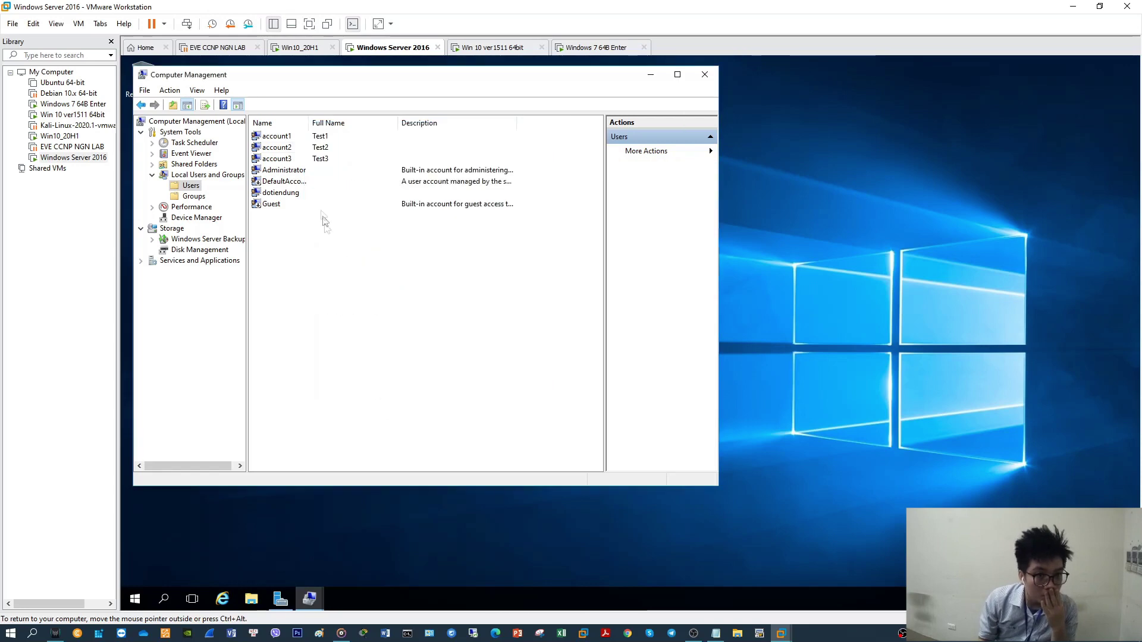
# Give account3 the same never-expiring password setting, then hide Computer Management
pyautogui.click(277, 158)
pyautogui.rightClick(282, 158)
pyautogui.click(328, 232)
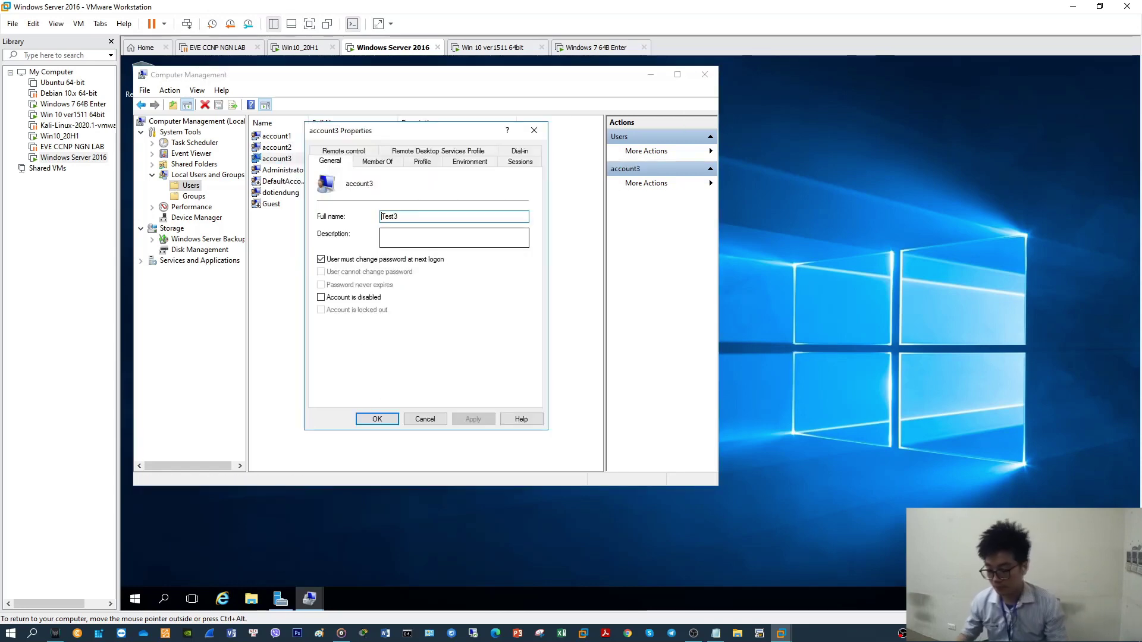
pyautogui.click(364, 262)
pyautogui.click(360, 286)
pyautogui.click(473, 420)
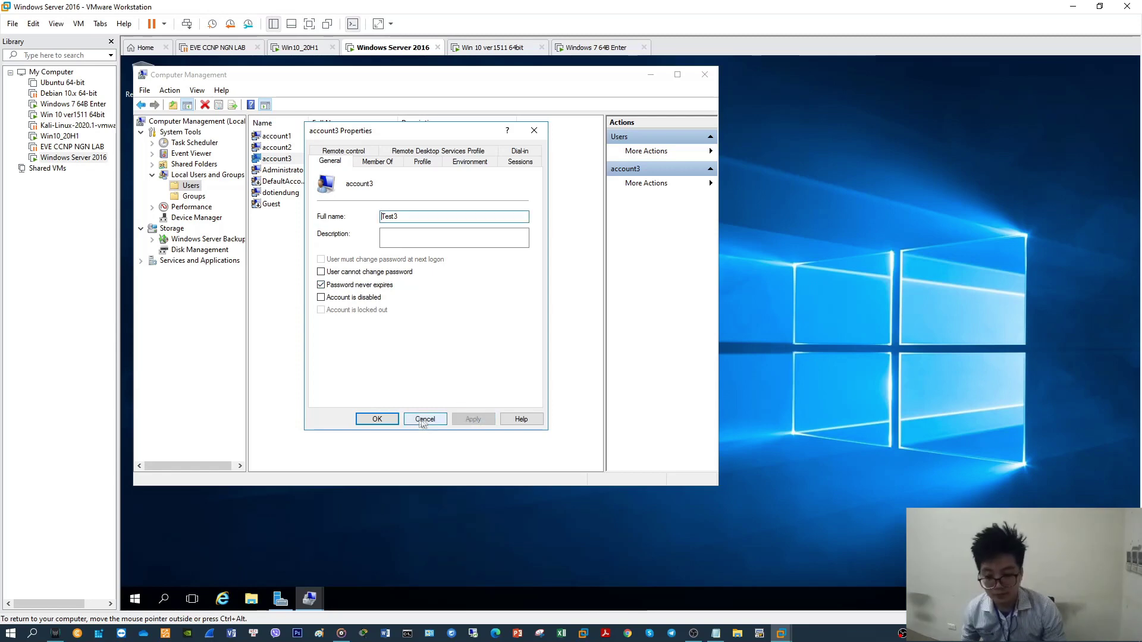
pyautogui.click(386, 420)
pyautogui.click(651, 74)
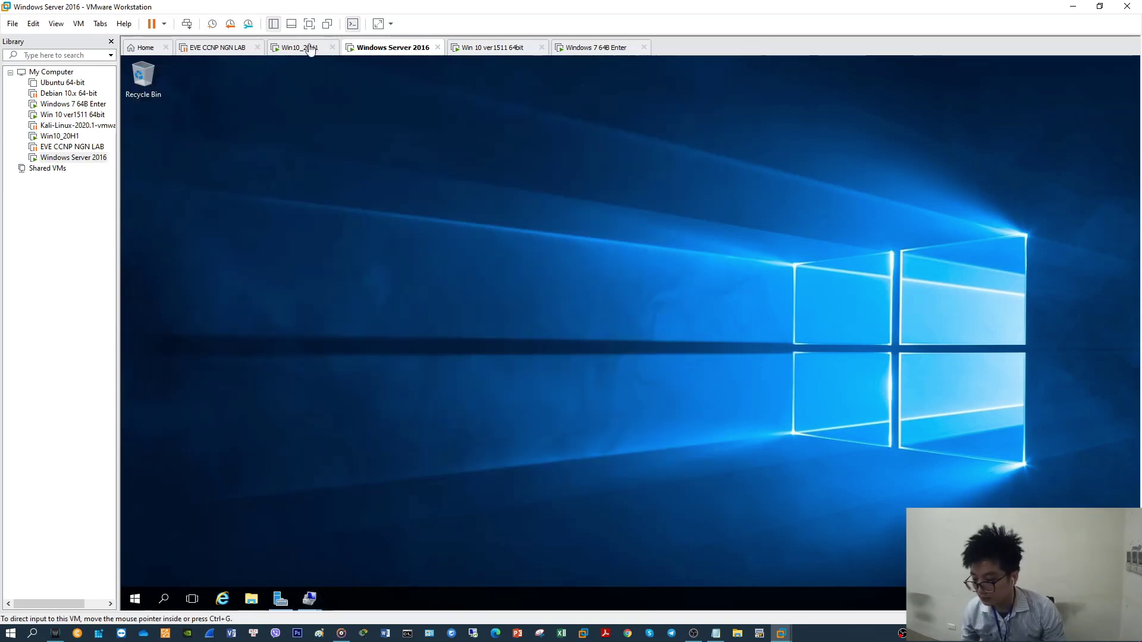
# From Win10_20H1, connect to the server as account1 and accept the certificate warning
pyautogui.click(302, 47)
pyautogui.click(653, 289)
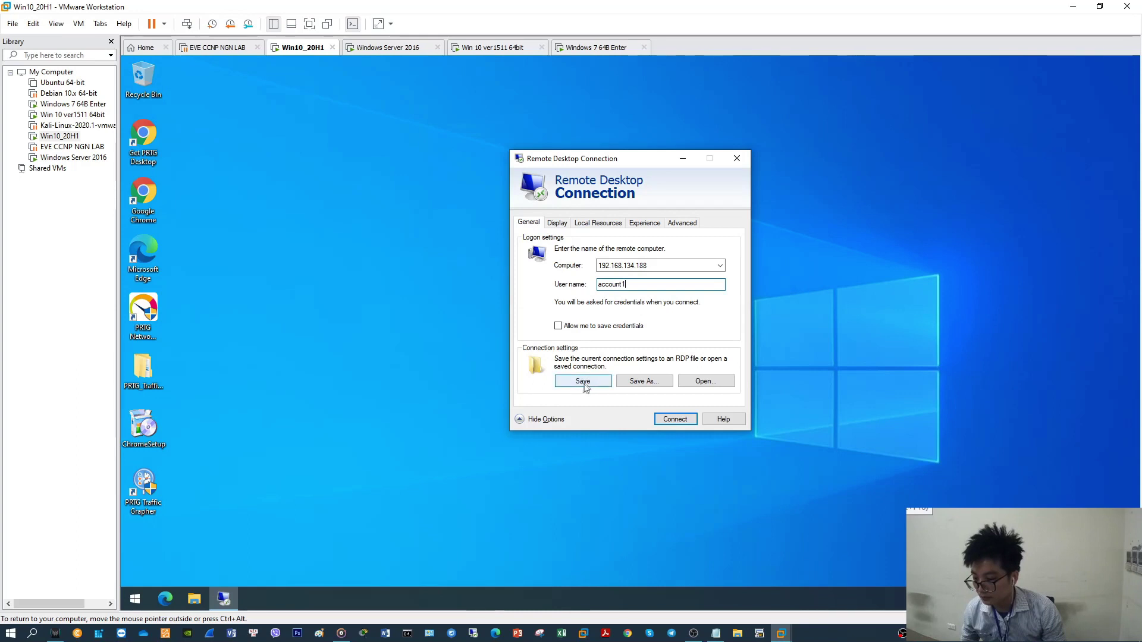
pyautogui.click(666, 421)
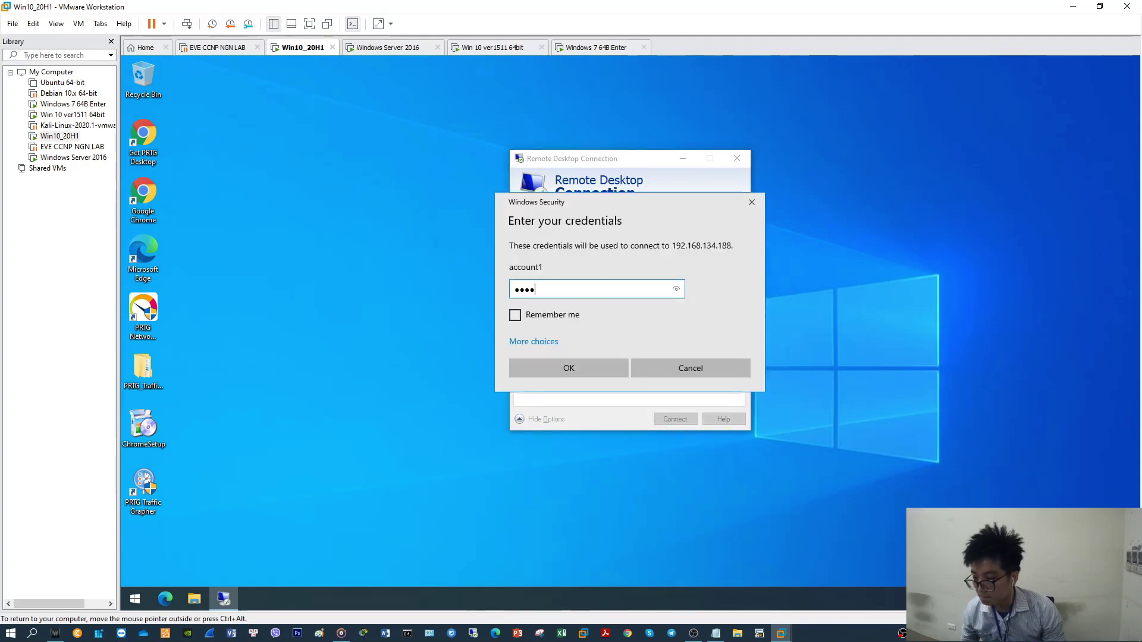
pyautogui.click(582, 372)
pyautogui.click(667, 413)
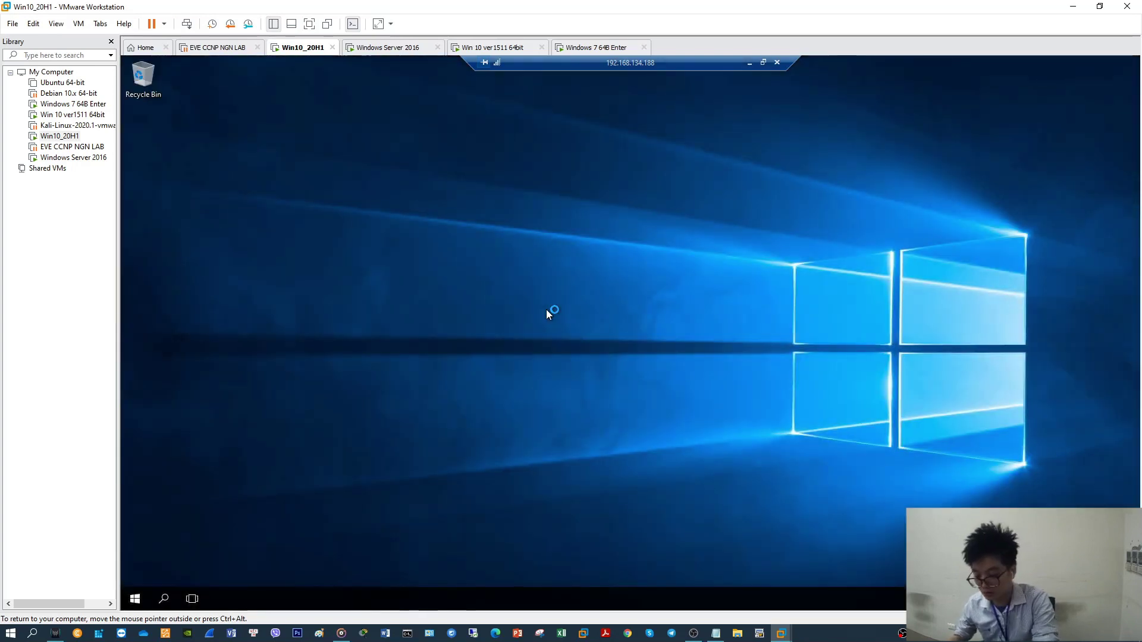
# Refresh the remote session's desktop a few times, then switch to the Win 10 ver1511 machine
pyautogui.rightClick(364, 222)
pyautogui.click(414, 256)
pyautogui.rightClick(417, 255)
pyautogui.click(458, 290)
pyautogui.rightClick(412, 316)
pyautogui.click(442, 348)
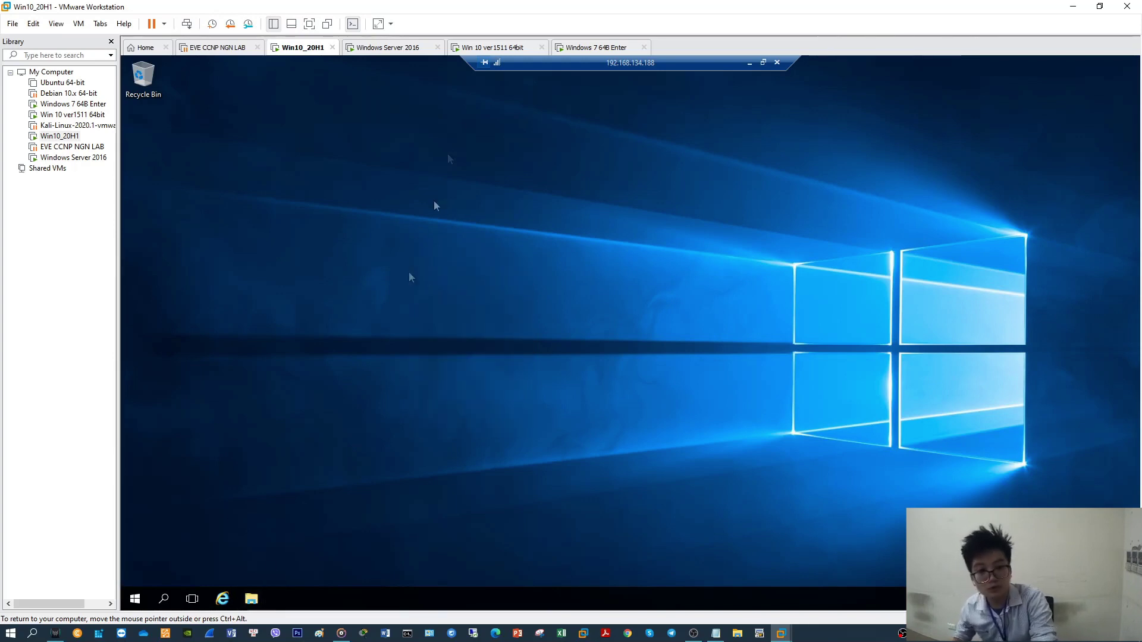
pyautogui.click(480, 49)
# Refresh the Win 10 ver1511 desktop, glance at Win10_20H1, and refresh Win 10 ver1511 again
pyautogui.rightClick(597, 197)
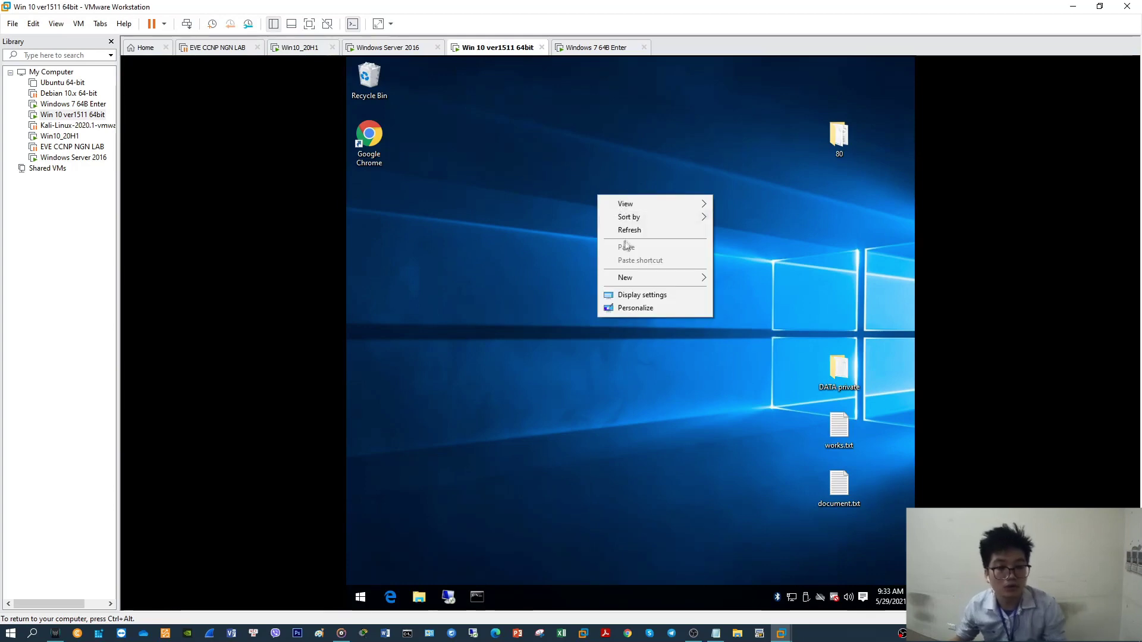
pyautogui.click(624, 230)
pyautogui.click(307, 50)
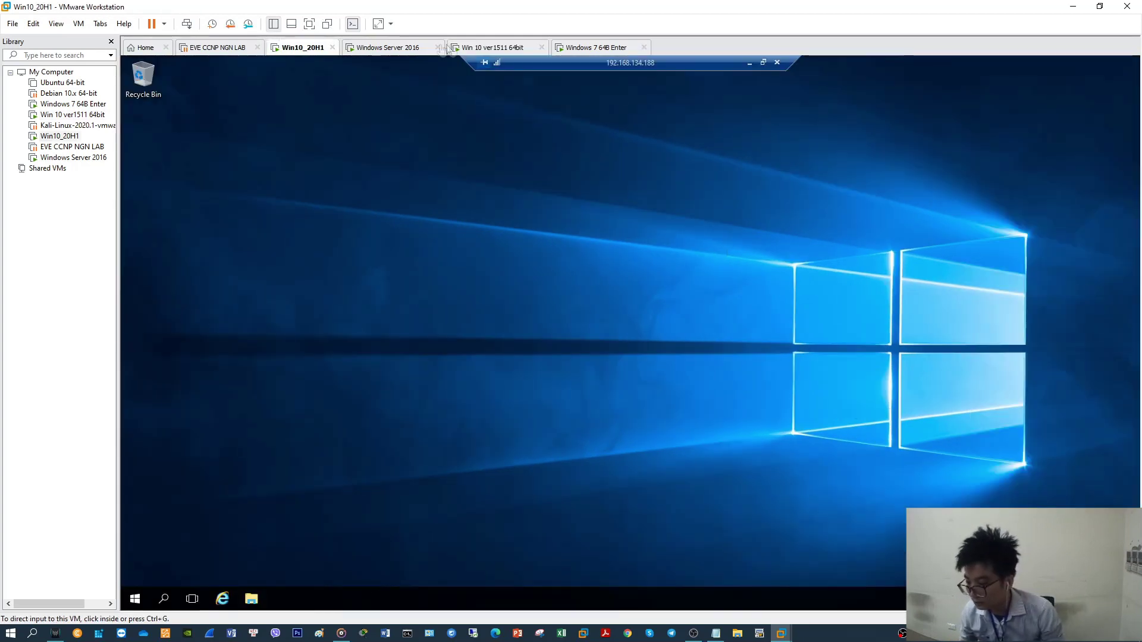
pyautogui.click(478, 48)
pyautogui.rightClick(537, 327)
pyautogui.click(559, 362)
# Open Remote Desktop Connection and connect with user name account2
pyautogui.click(450, 597)
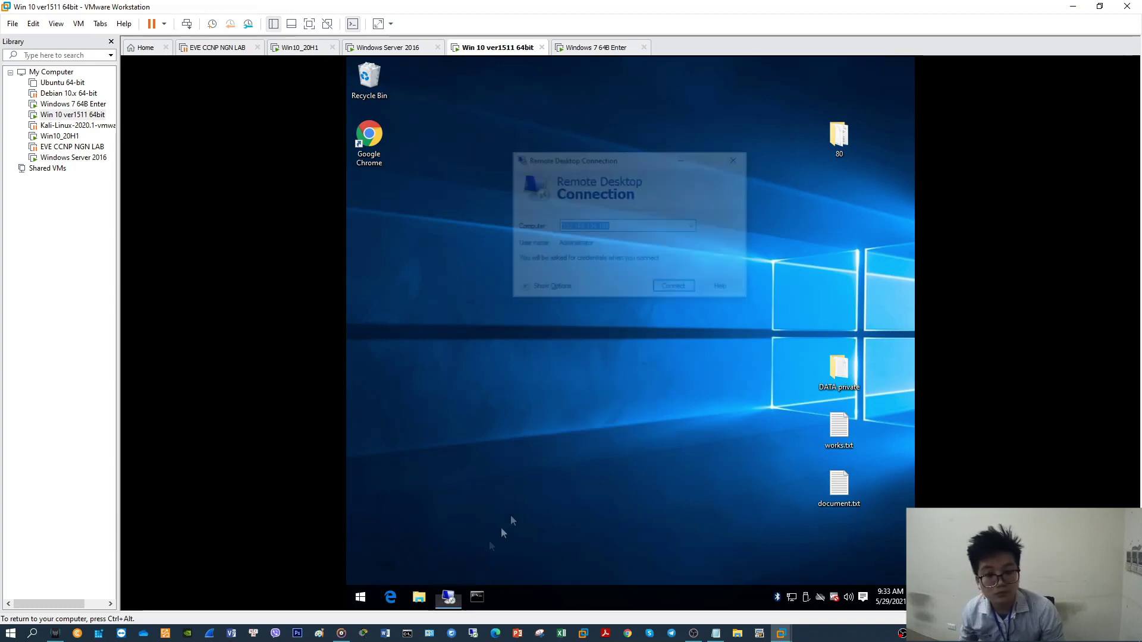
pyautogui.click(548, 289)
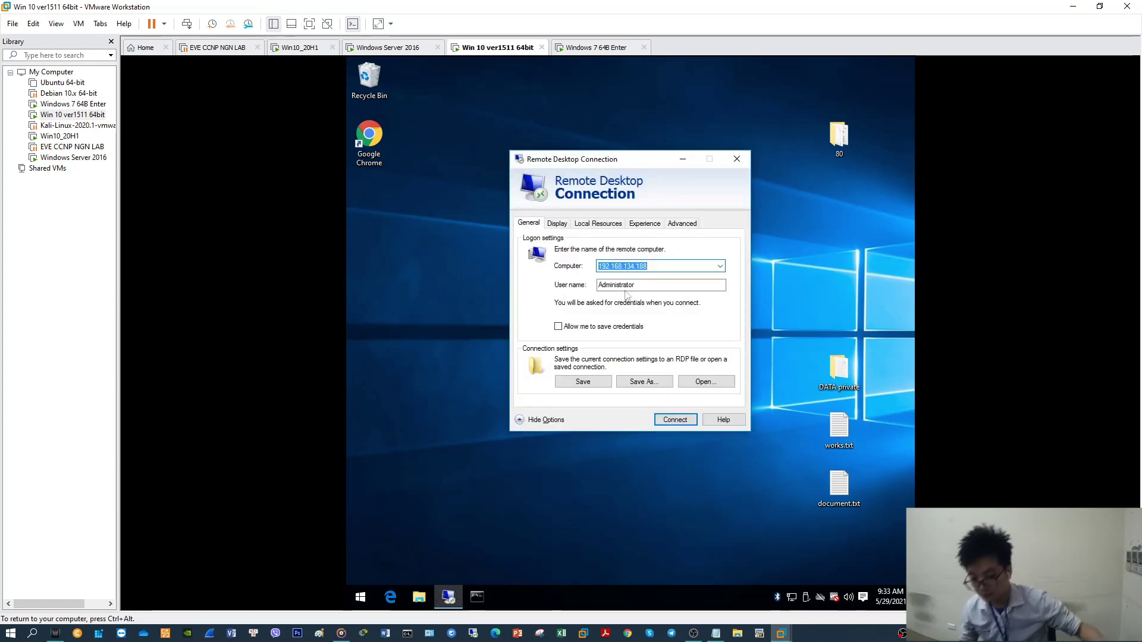
pyautogui.press('Tab')
pyautogui.write('acc')
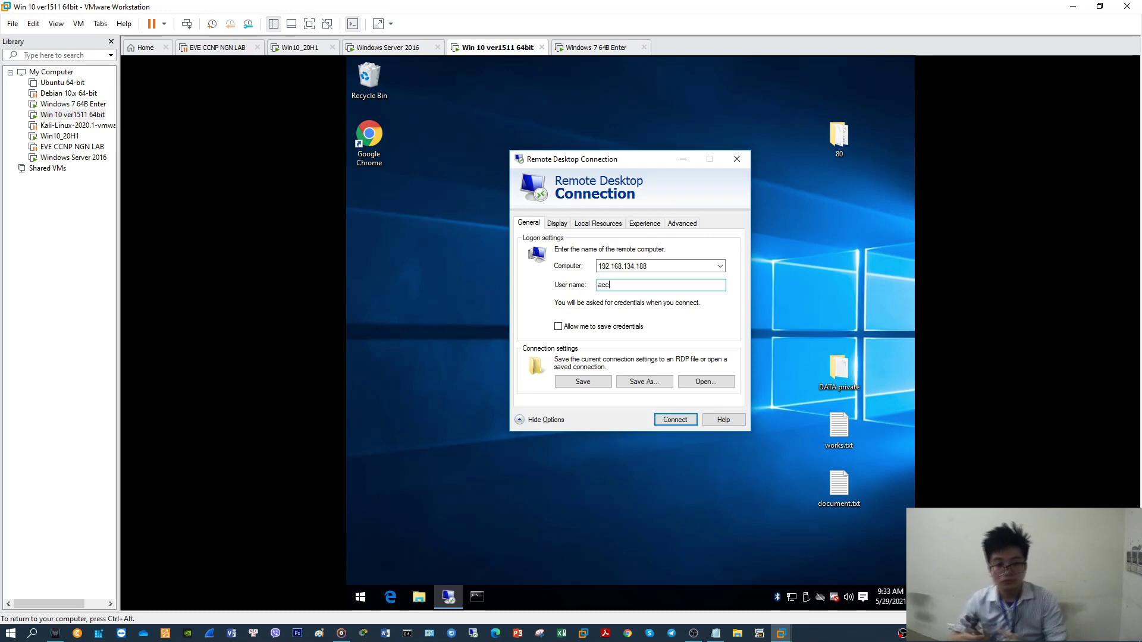
pyautogui.write('2')
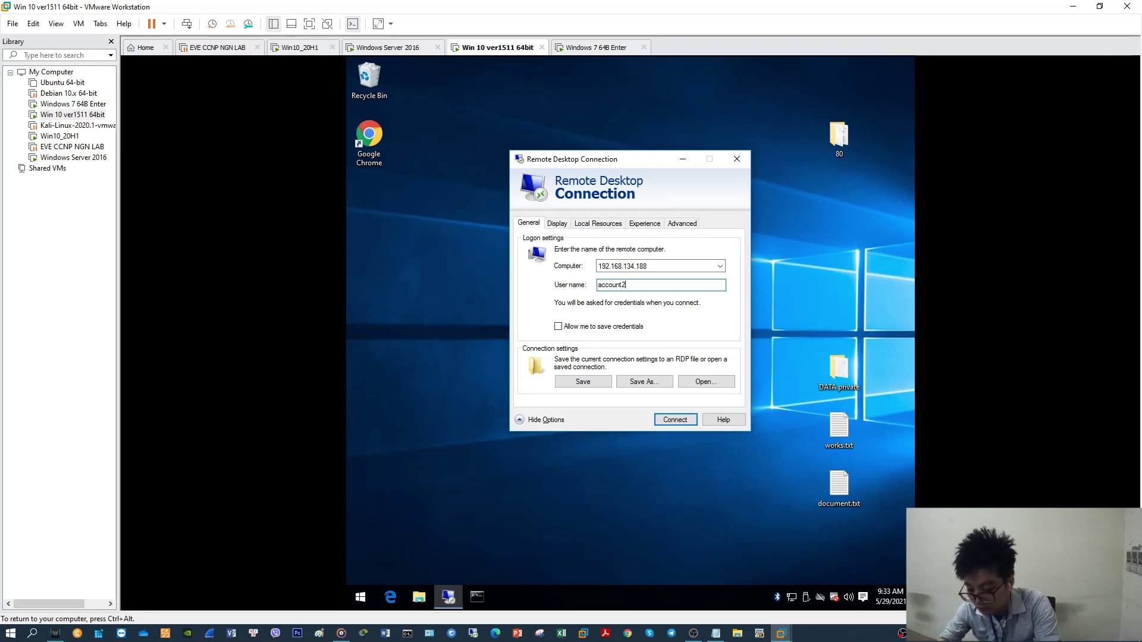
pyautogui.click(663, 420)
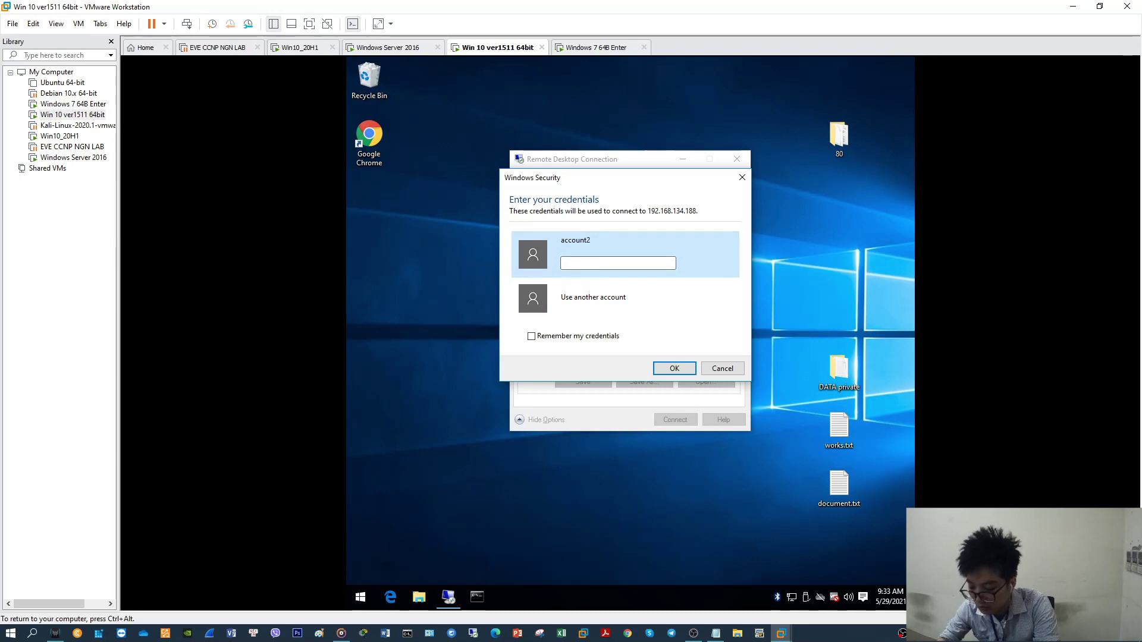
# Submit account2's password, accept the certificate, and refresh the remote desktop
pyautogui.write('••••••••')
pyautogui.click(673, 368)
pyautogui.click(668, 396)
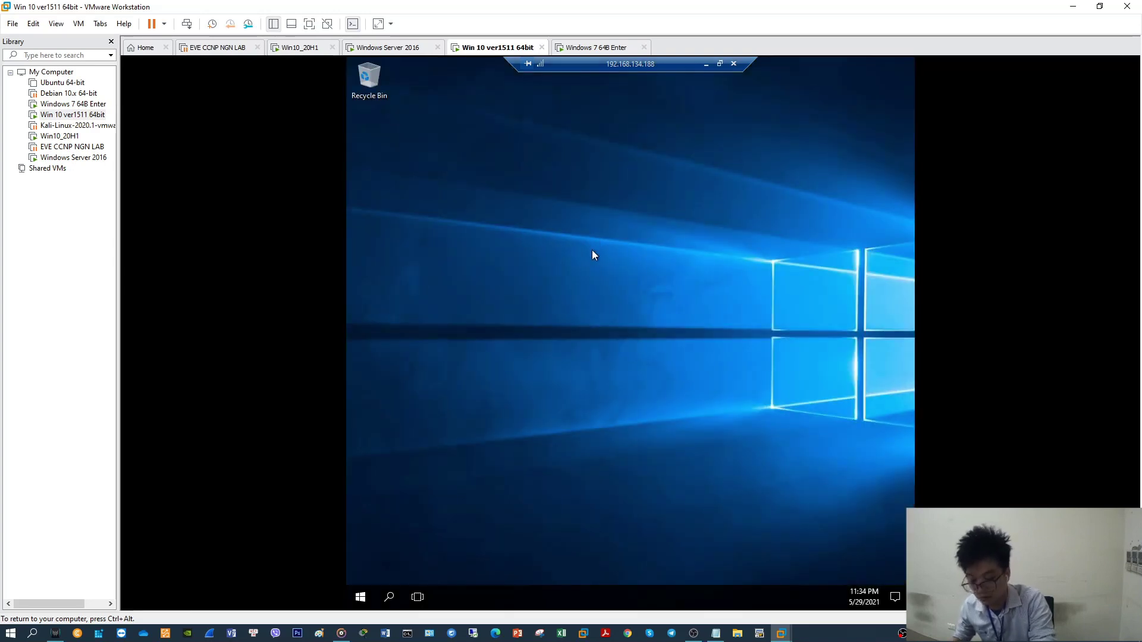
pyautogui.rightClick(559, 291)
pyautogui.click(610, 325)
pyautogui.rightClick(609, 323)
pyautogui.click(632, 360)
# On the Windows 7 VM, find and launch Remote Desktop Connection from the Start search
pyautogui.click(577, 47)
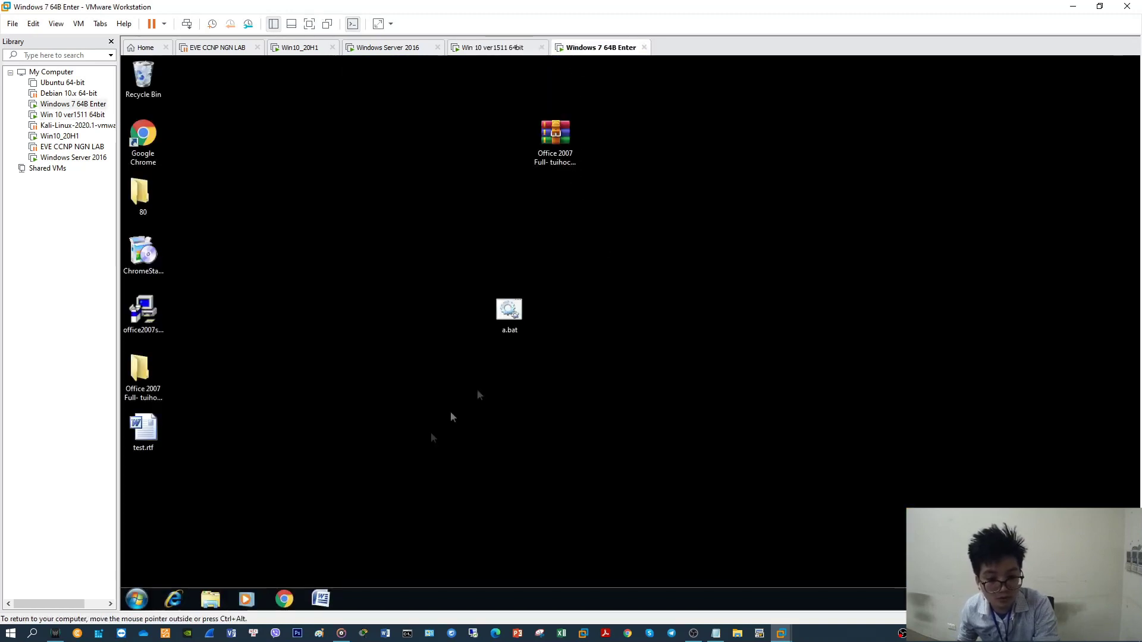
pyautogui.click(137, 599)
pyautogui.write('re')
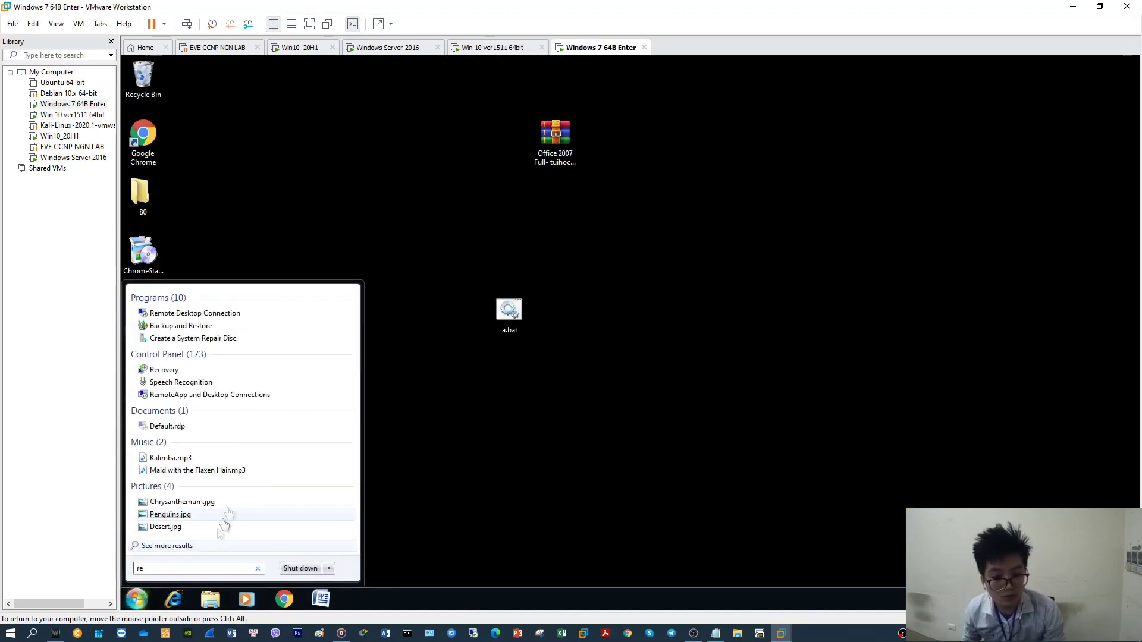
pyautogui.click(230, 315)
# Connect to 192.168.134.188 with user name account3 and submit the account's password
pyautogui.click(540, 298)
pyautogui.press('Tab')
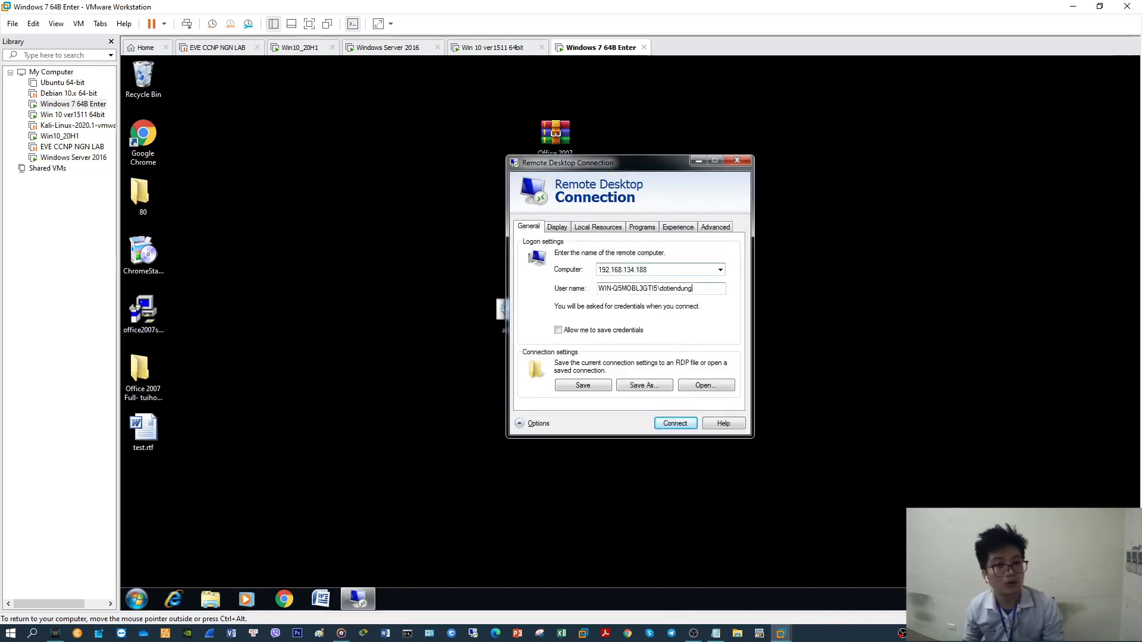
pyautogui.write('accoun')
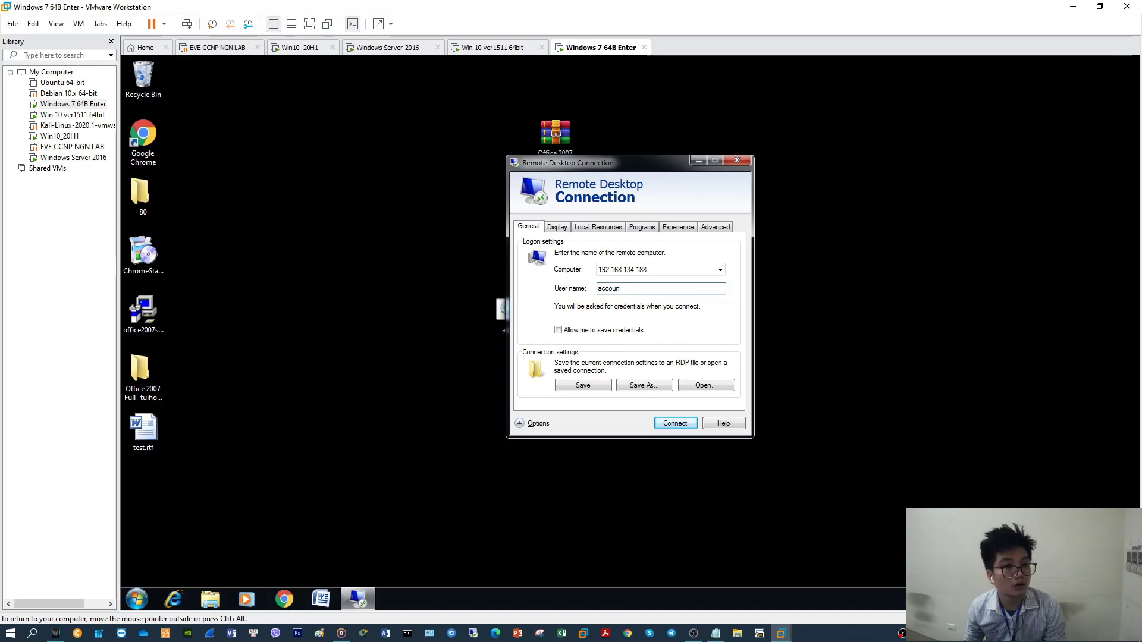
pyautogui.write('t3')
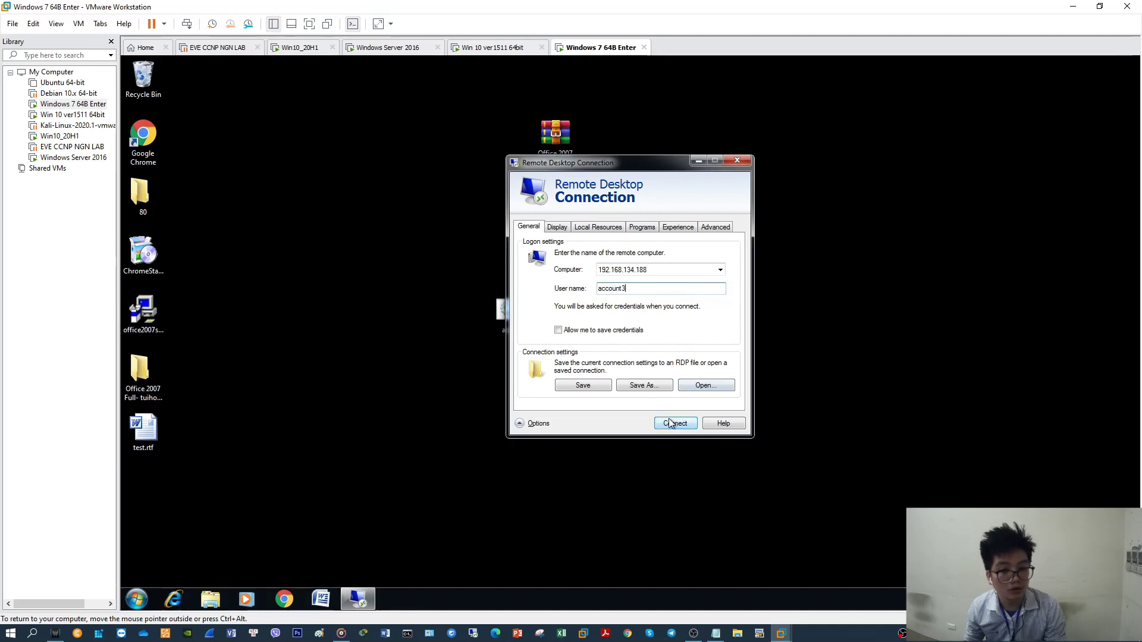
pyautogui.click(674, 423)
pyautogui.write('1••••••')
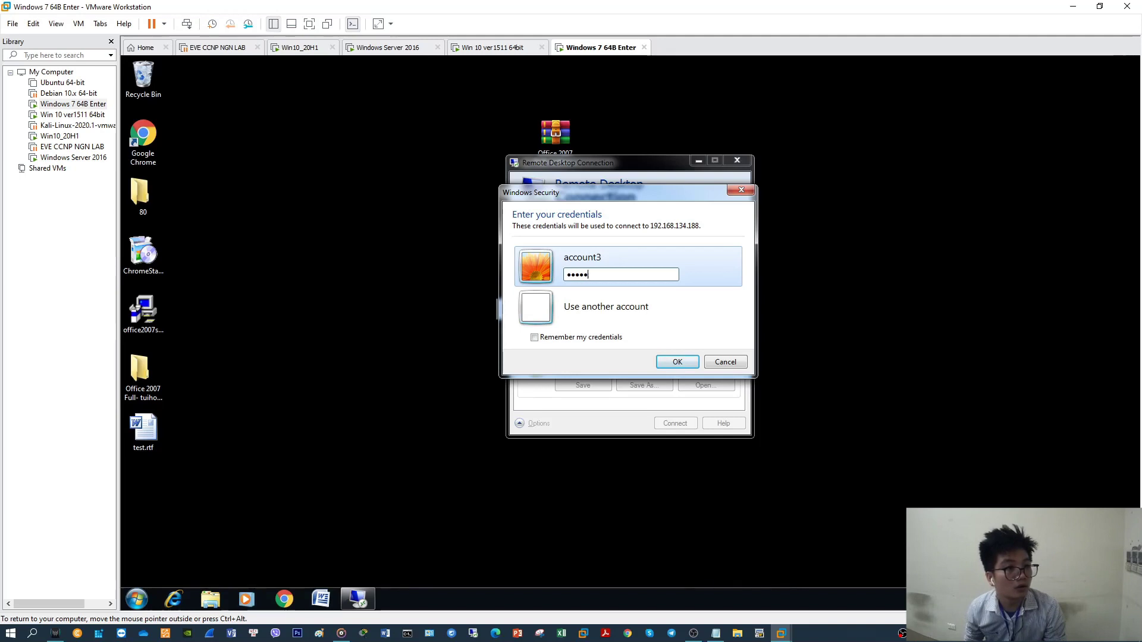
pyautogui.click(666, 365)
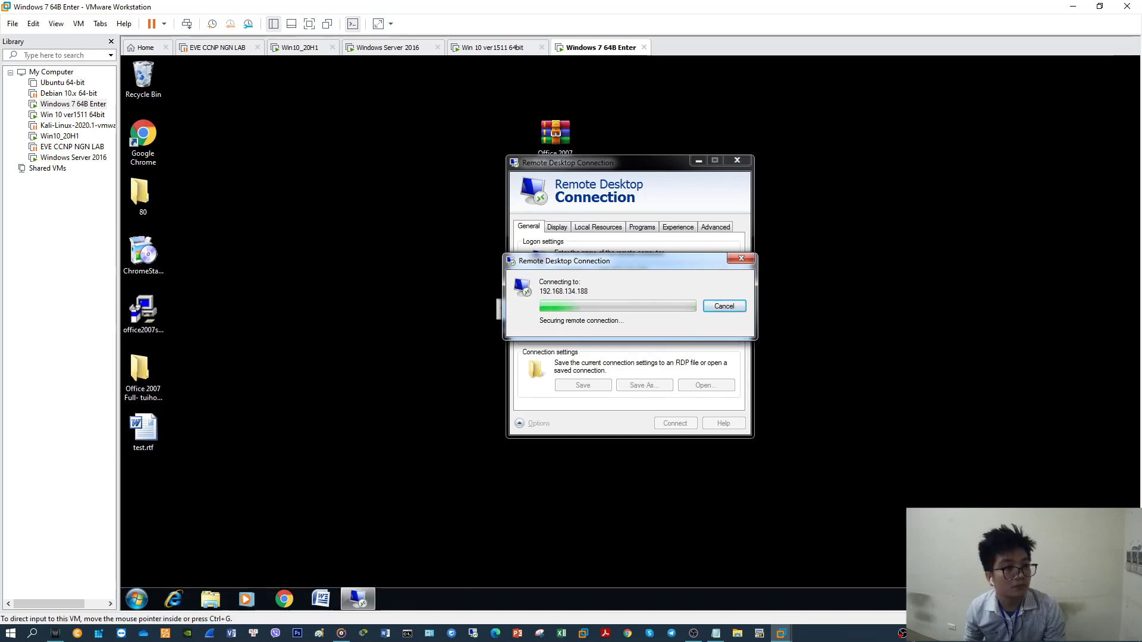
# Check the host's CPU and memory performance in Task Manager, then minimize it
pyautogui.rightClick(839, 634)
pyautogui.click(871, 583)
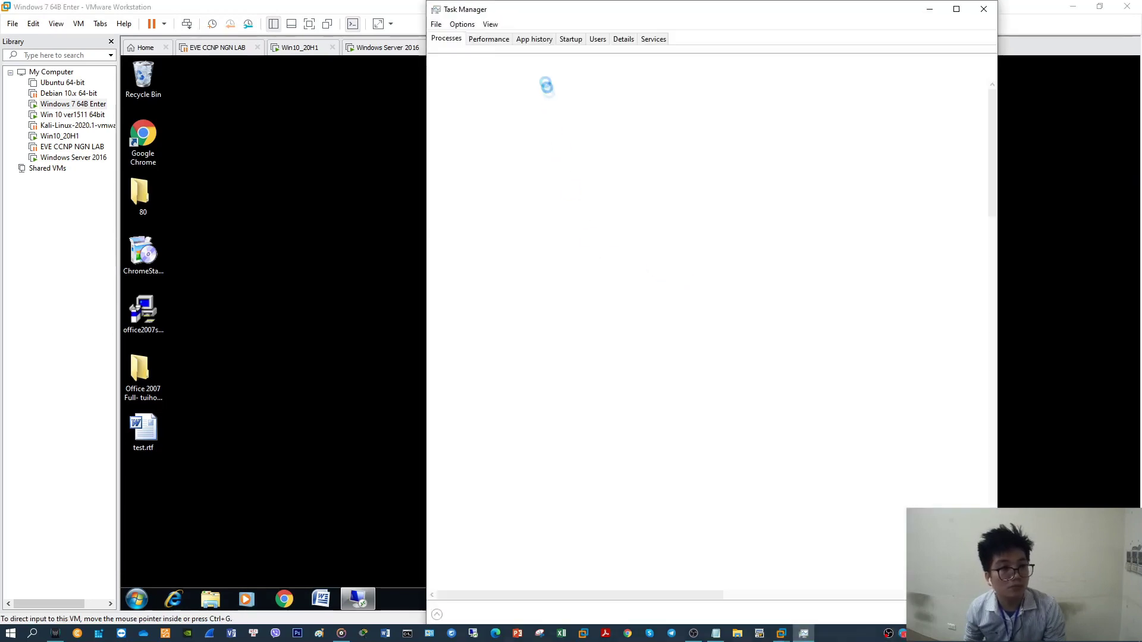
pyautogui.click(505, 42)
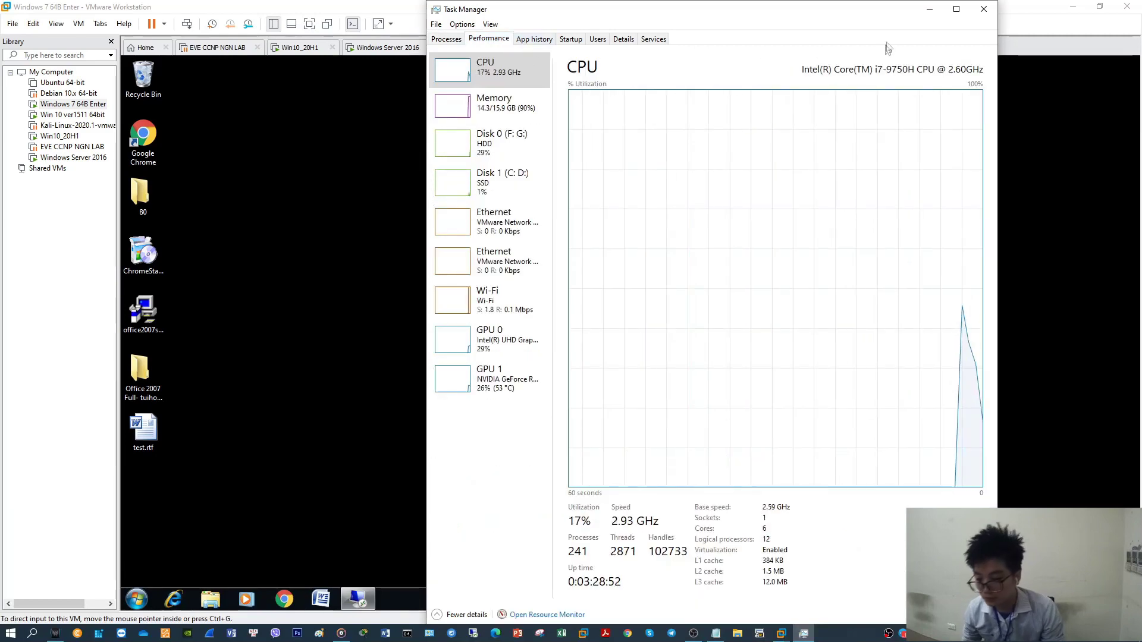
pyautogui.click(930, 9)
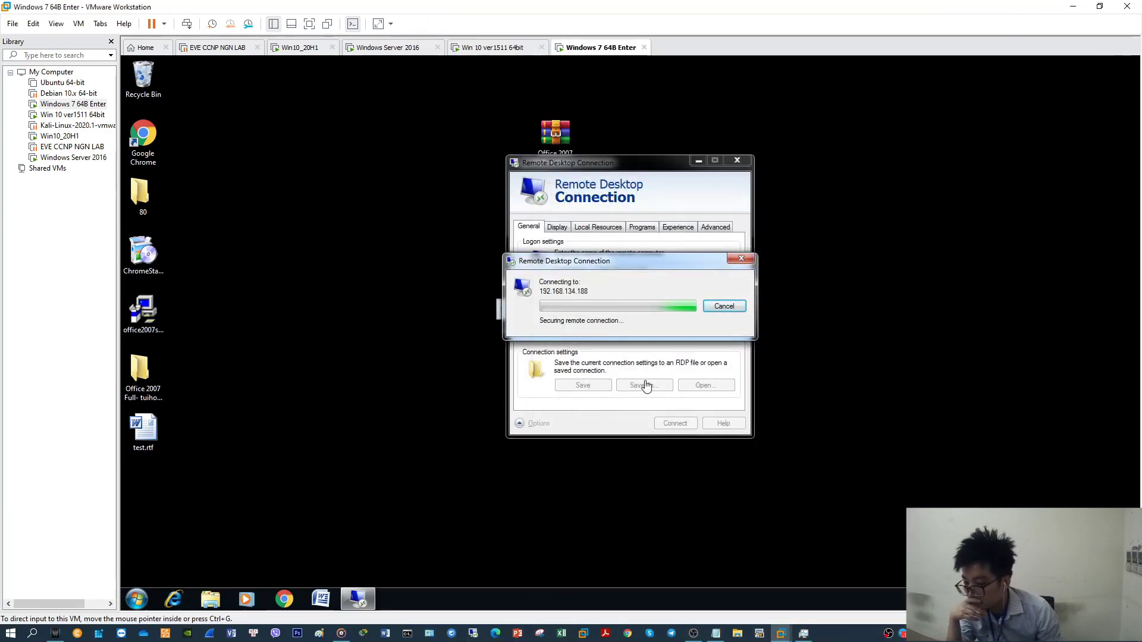
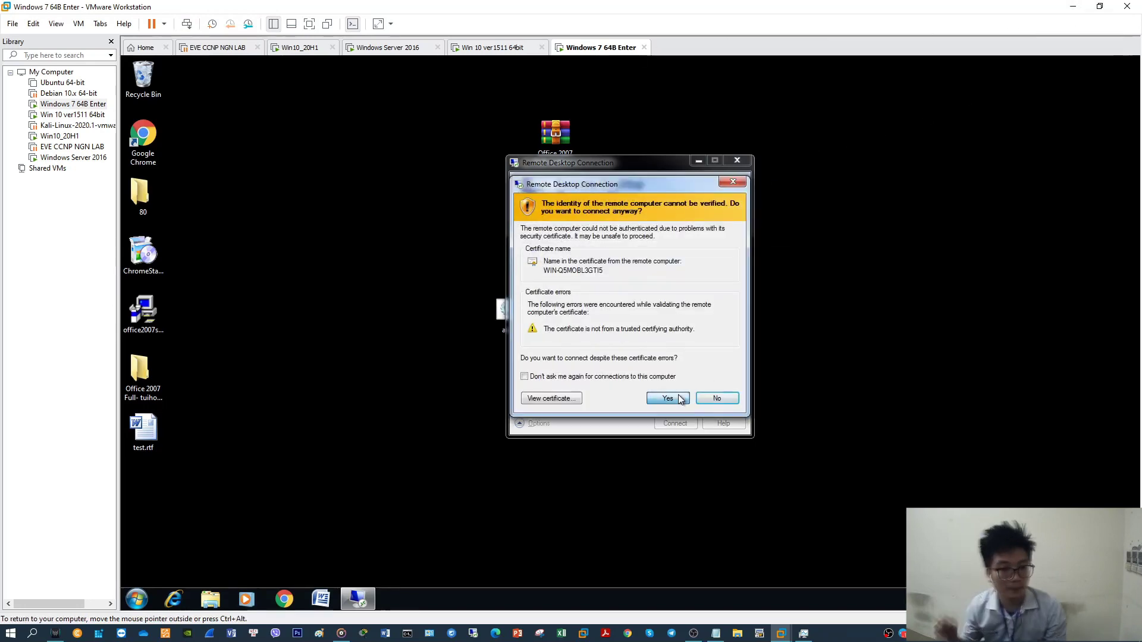
# Accept the server's unverified certificate, go full screen in VMware, and cycle the VM tabs to Windows Server 2016
pyautogui.click(681, 399)
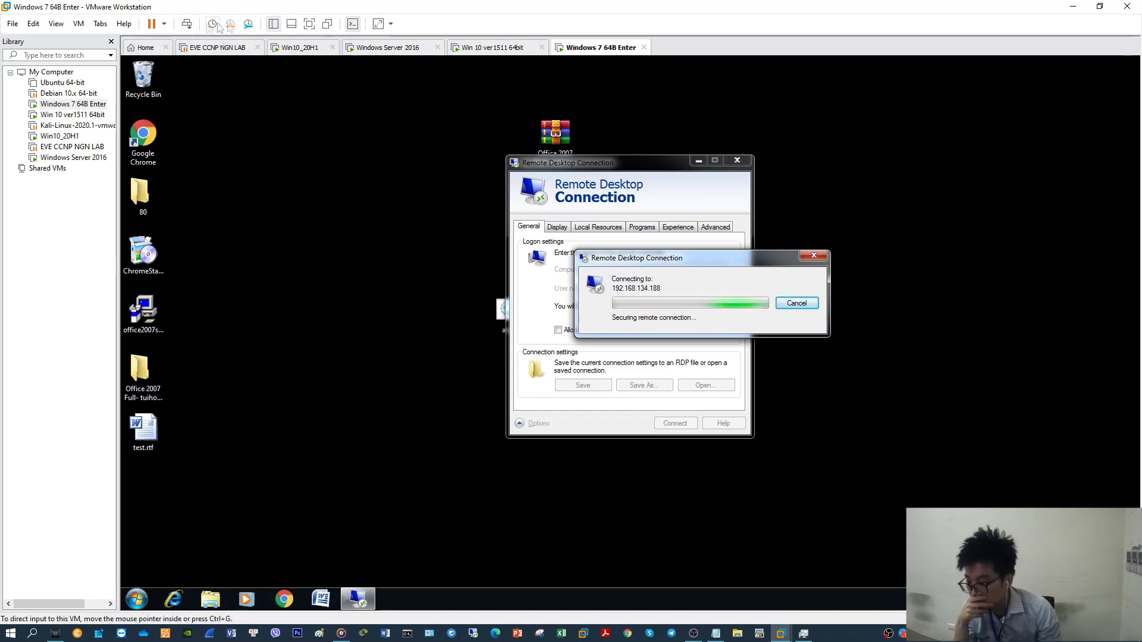
pyautogui.click(309, 24)
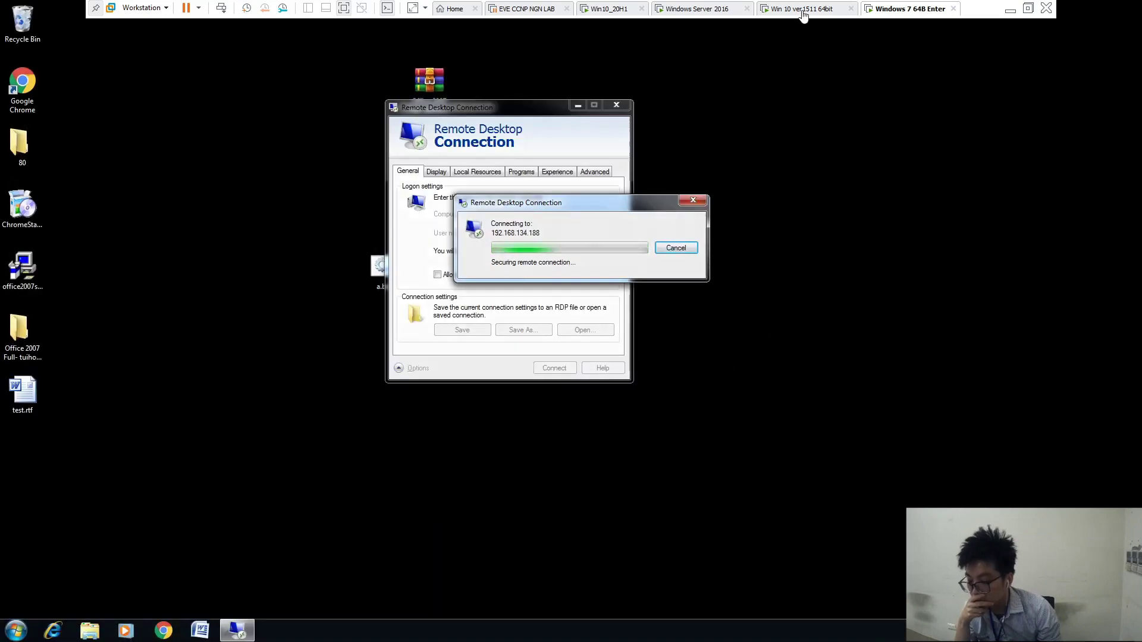
pyautogui.click(780, 10)
pyautogui.click(718, 9)
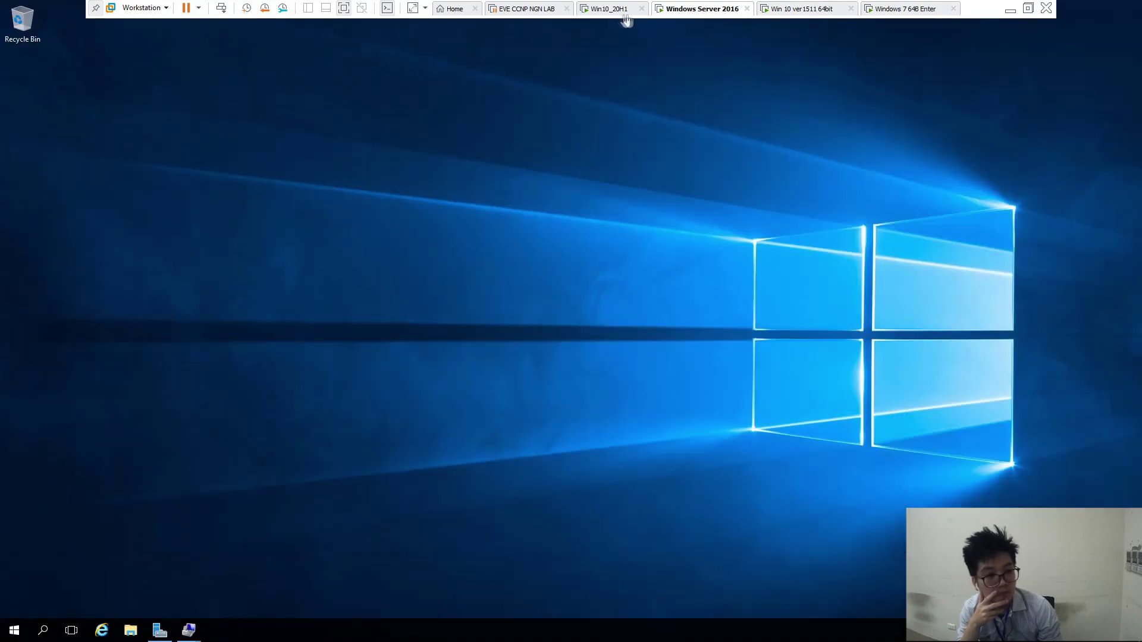
pyautogui.click(610, 10)
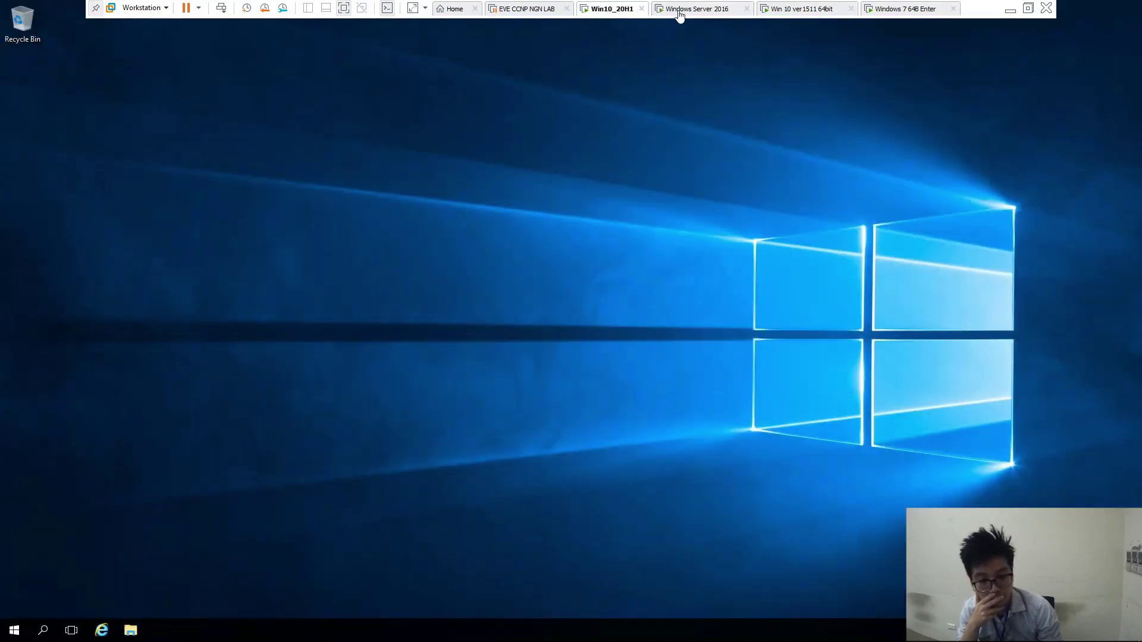
pyautogui.click(679, 10)
pyautogui.click(784, 10)
pyautogui.click(886, 9)
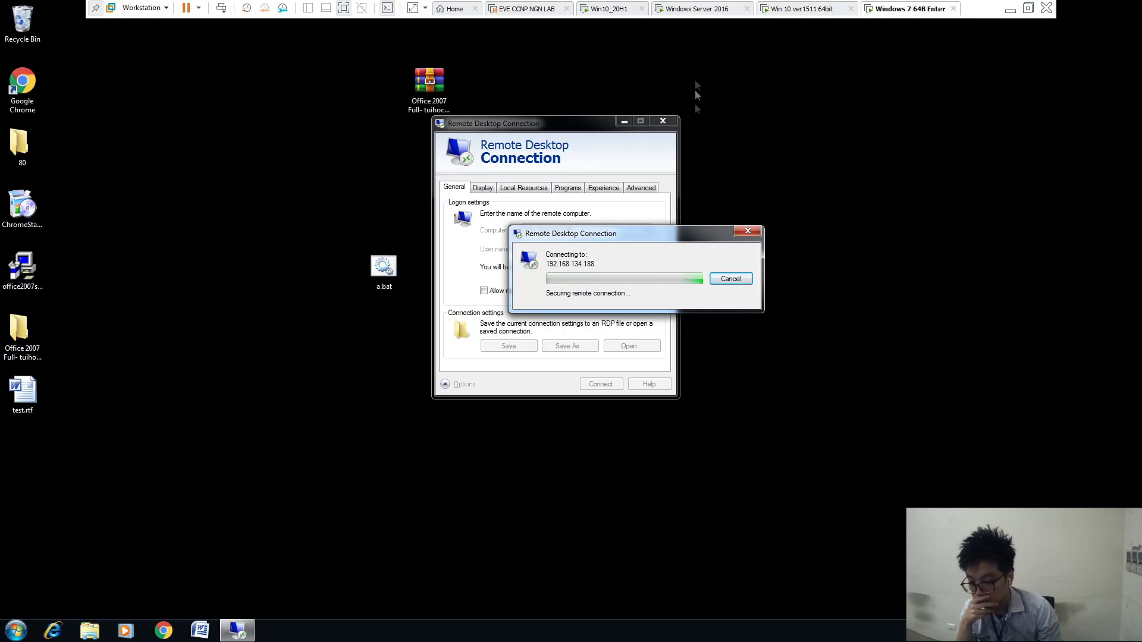
pyautogui.click(696, 11)
# Check Task Manager's Users tab for account1, account2 and the administrator, then switch to Windows 7 64B Enter
pyautogui.rightClick(551, 635)
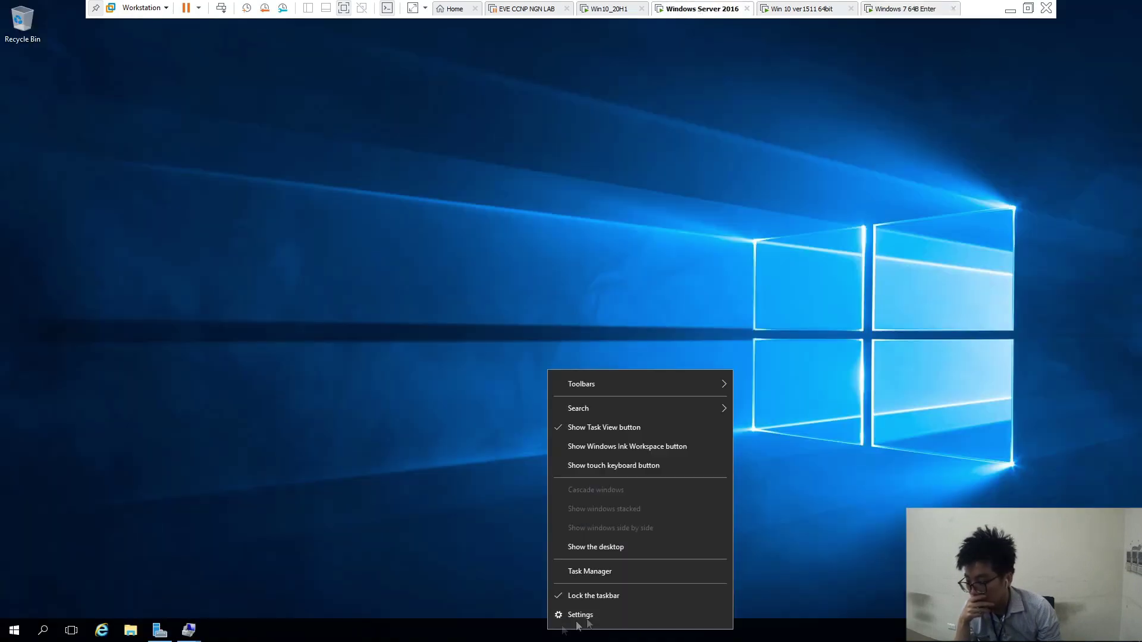
pyautogui.click(589, 573)
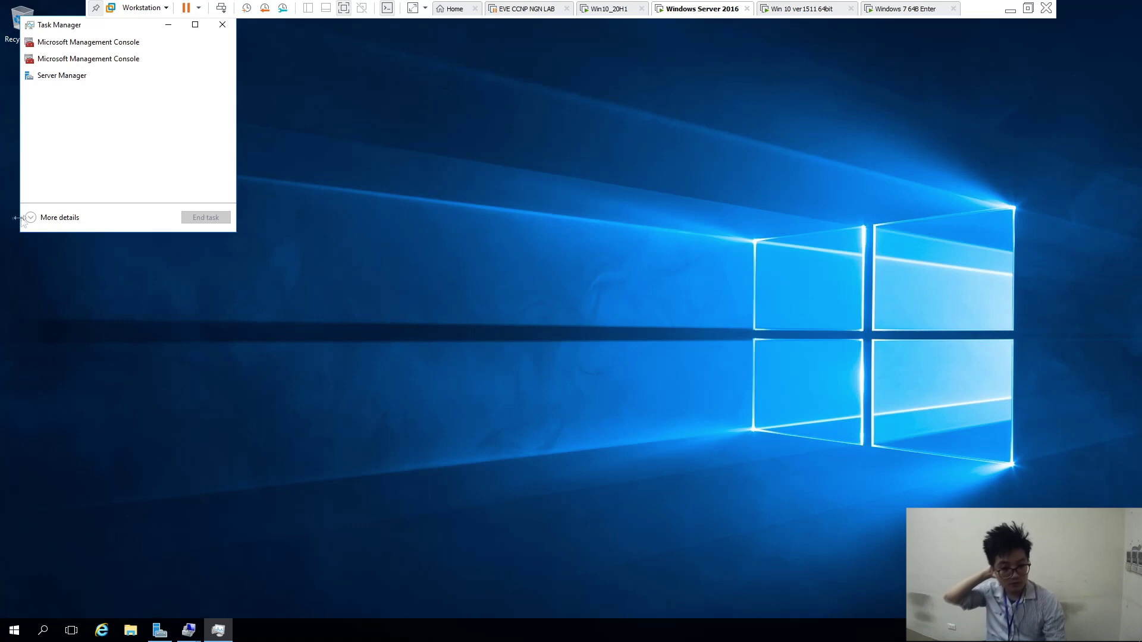
pyautogui.click(30, 217)
pyautogui.moveTo(99, 28); pyautogui.dragTo(400, 120)
pyautogui.click(416, 150)
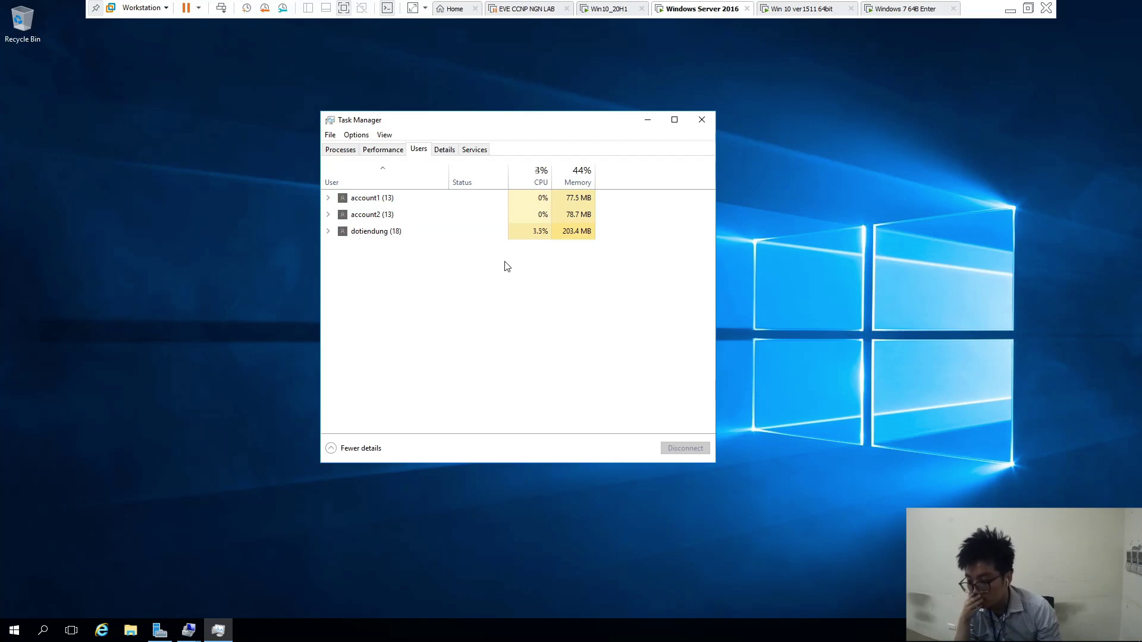
pyautogui.click(648, 120)
pyautogui.click(891, 16)
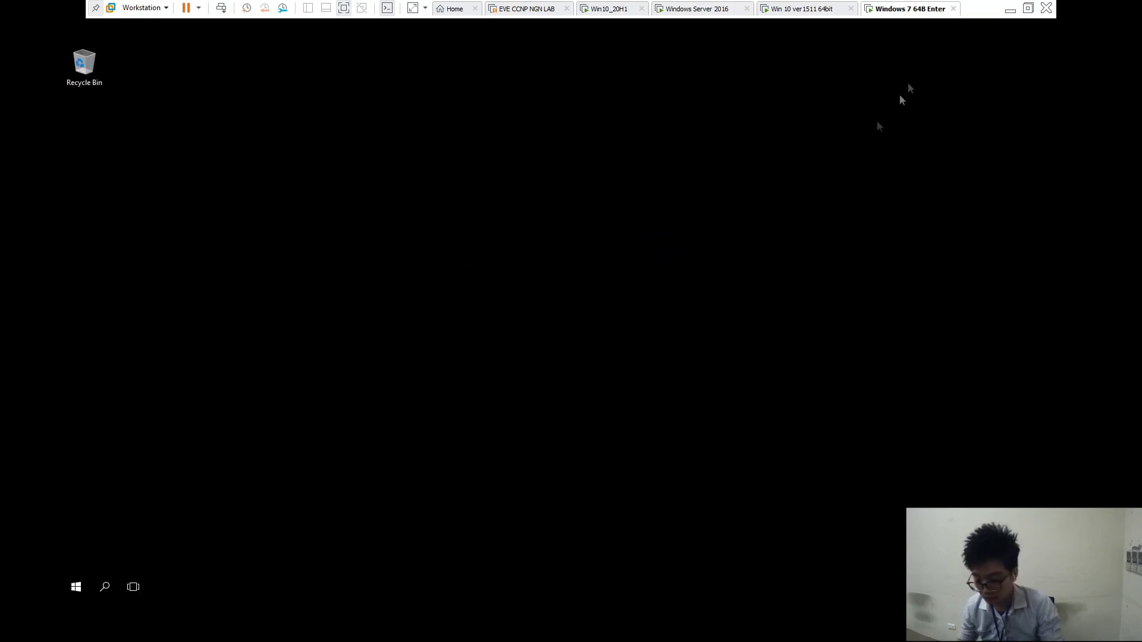
# Refresh the Windows 7 remote desktop several times
pyautogui.rightClick(597, 232)
pyautogui.click(619, 265)
pyautogui.rightClick(524, 277)
pyautogui.click(555, 311)
pyautogui.rightClick(555, 310)
pyautogui.click(596, 342)
pyautogui.rightClick(544, 283)
pyautogui.click(579, 320)
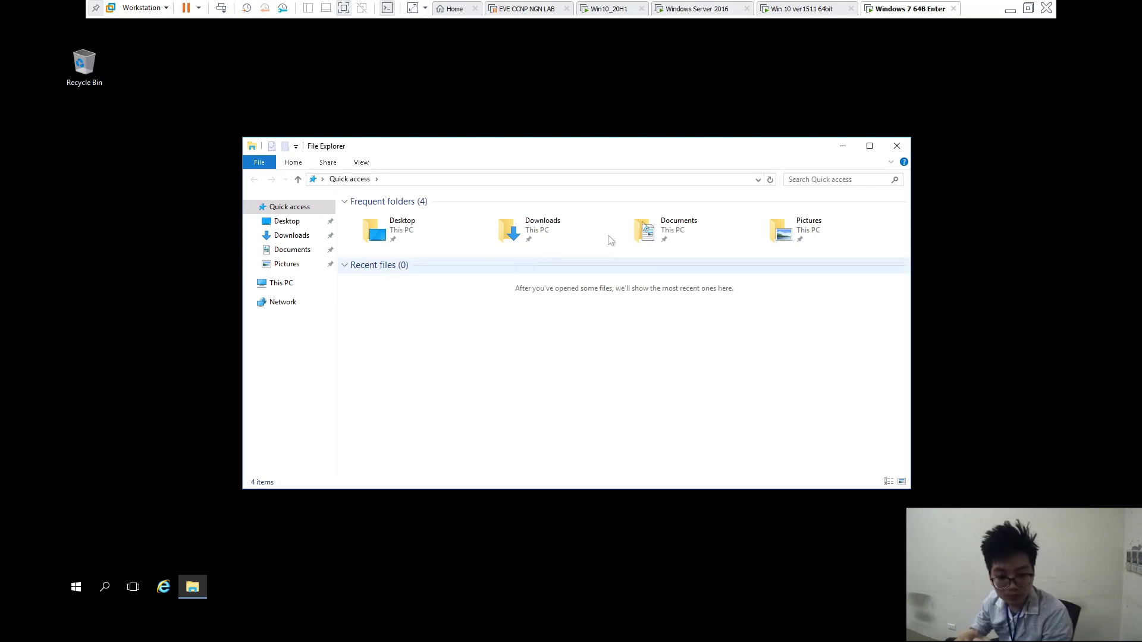
# Open File Explorer in the Win 10 ver1511 remote session, then return to Windows Server 2016
pyautogui.click(687, 9)
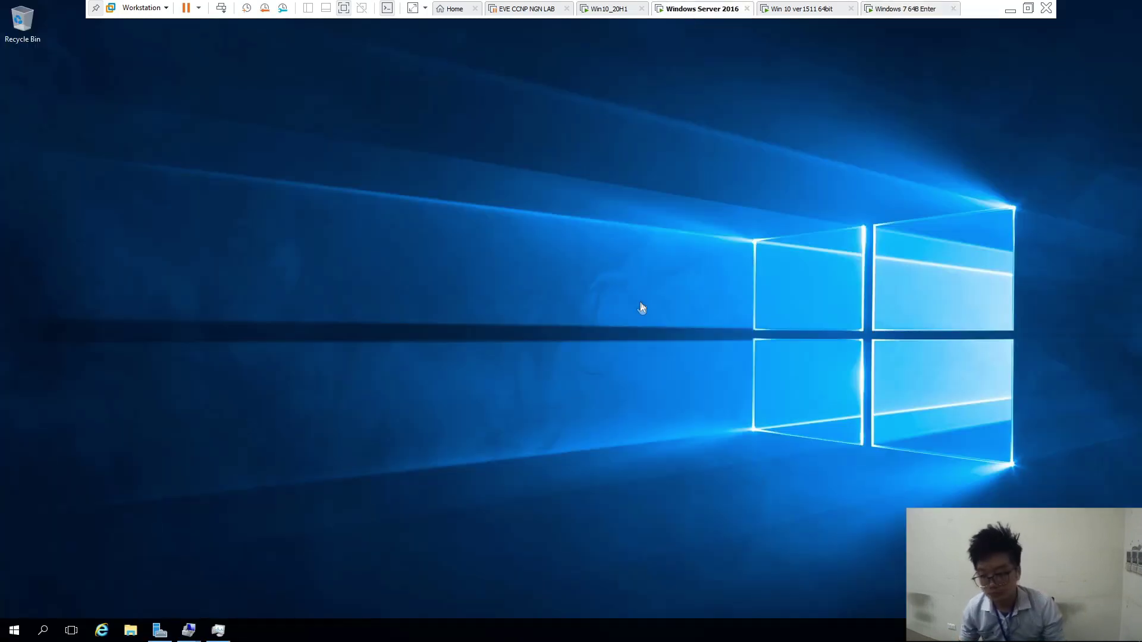
pyautogui.click(801, 11)
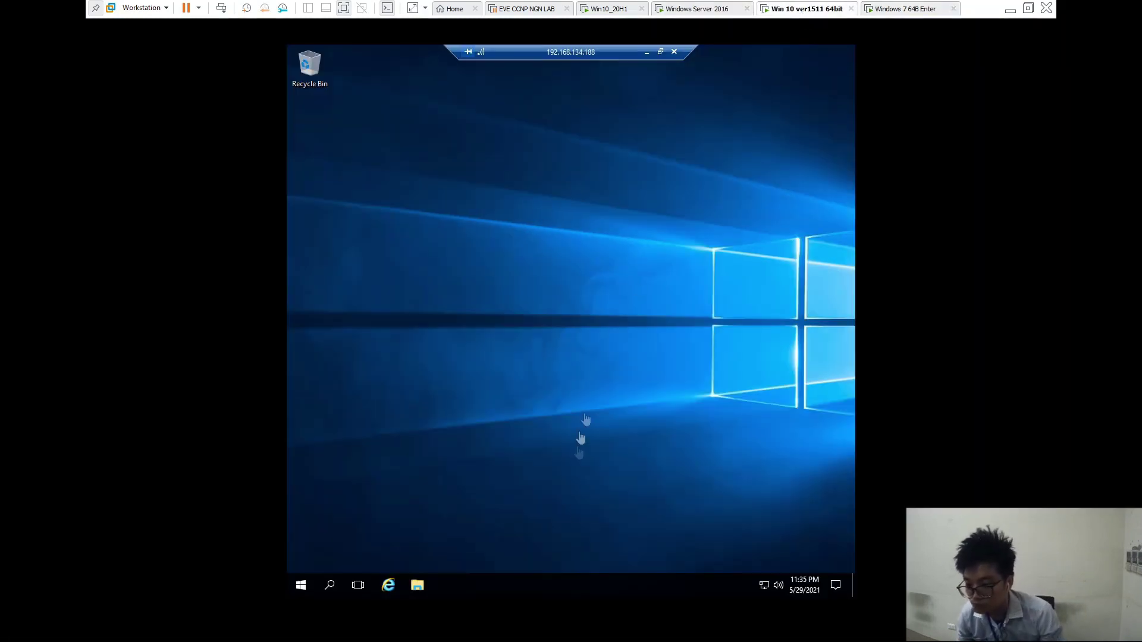
pyautogui.click(418, 585)
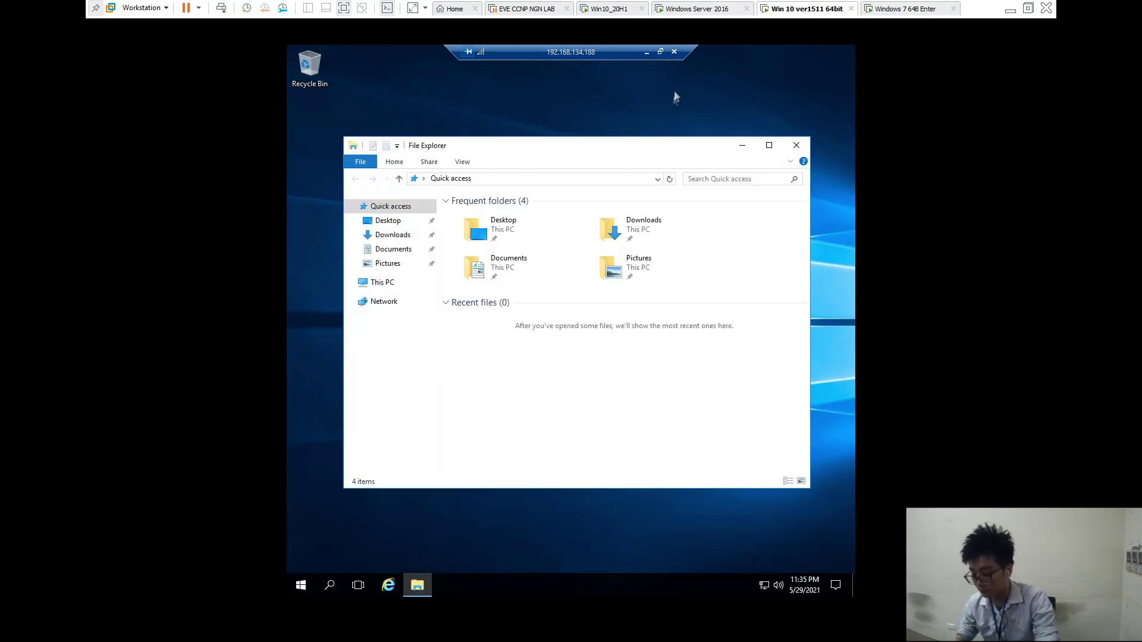
pyautogui.click(593, 11)
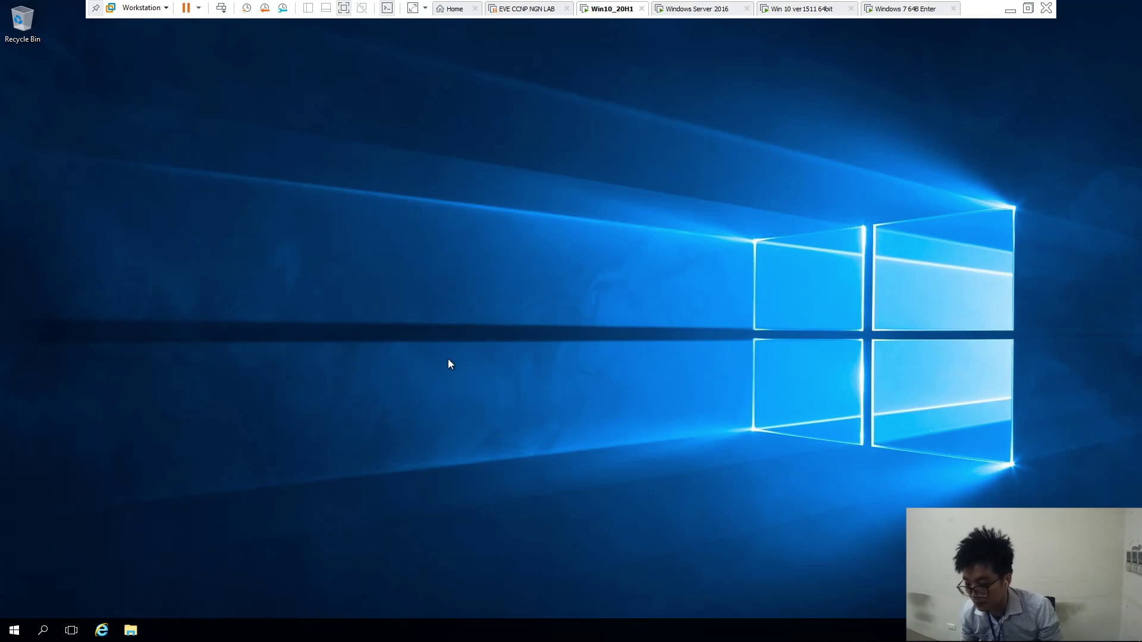
pyautogui.click(694, 11)
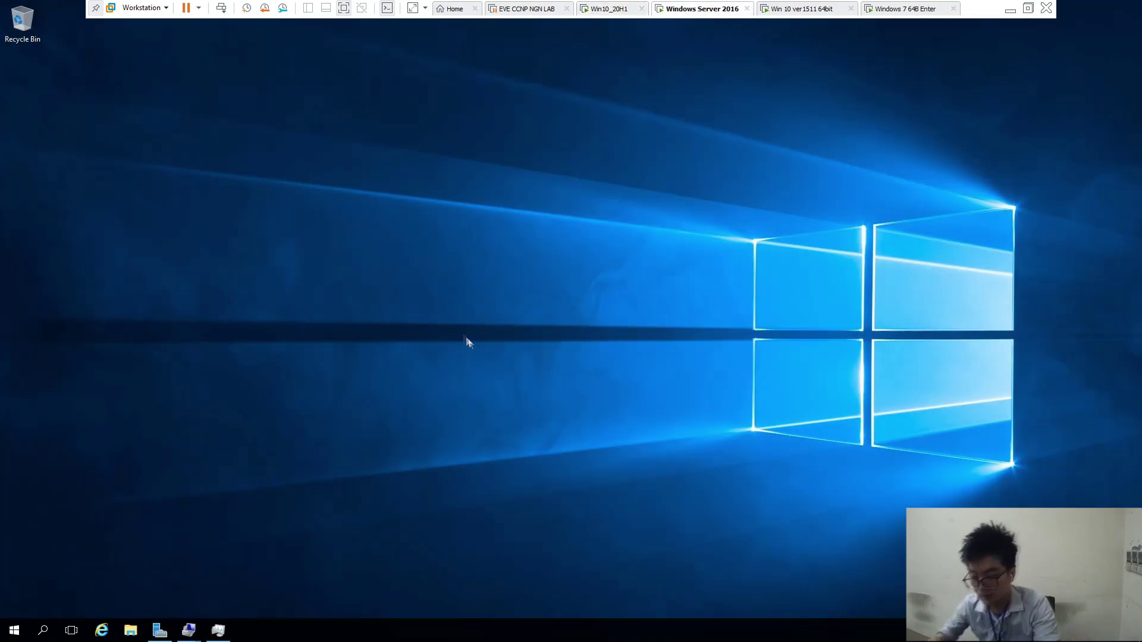
# Confirm in Task Manager's Performance and Users tabs that account1, account2 and account3 are all signed in
pyautogui.rightClick(482, 352)
pyautogui.click(511, 388)
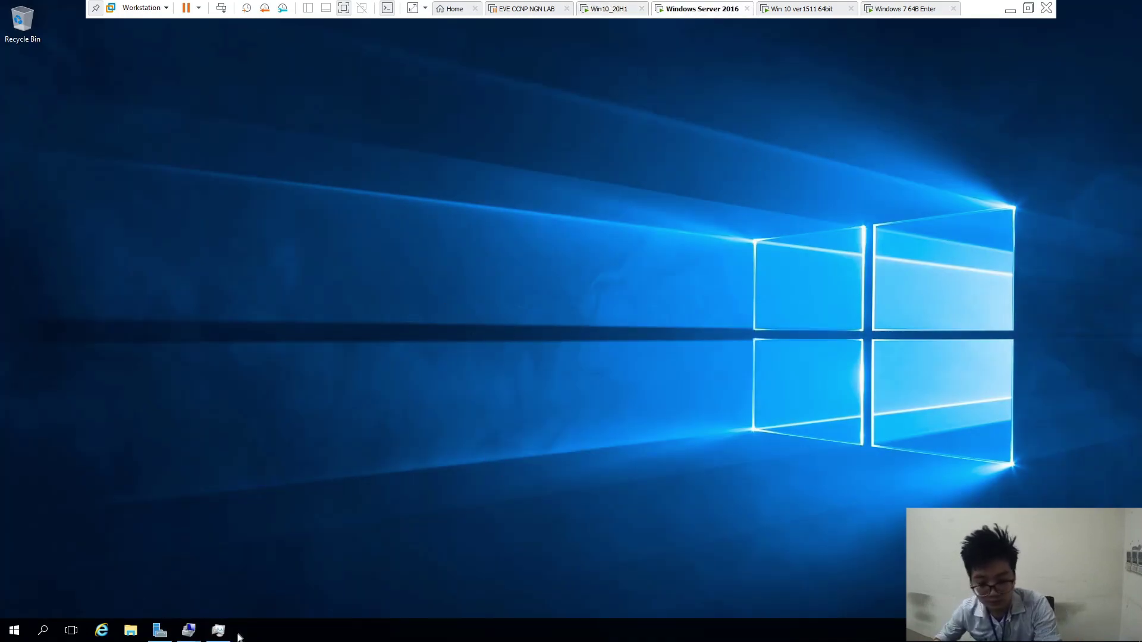
pyautogui.click(218, 631)
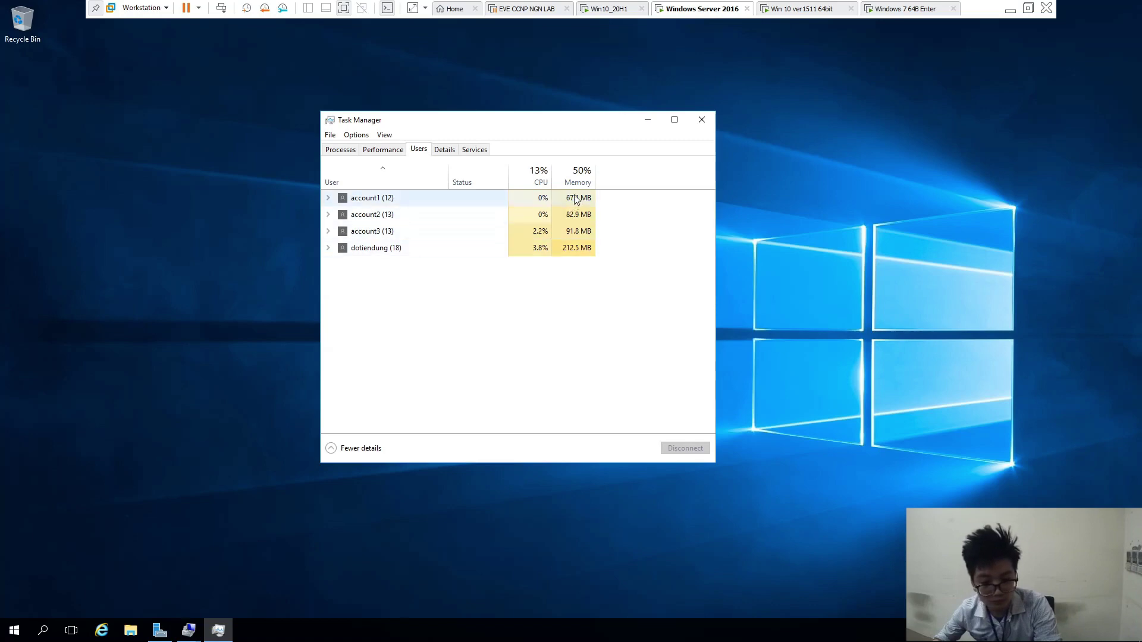
pyautogui.click(396, 151)
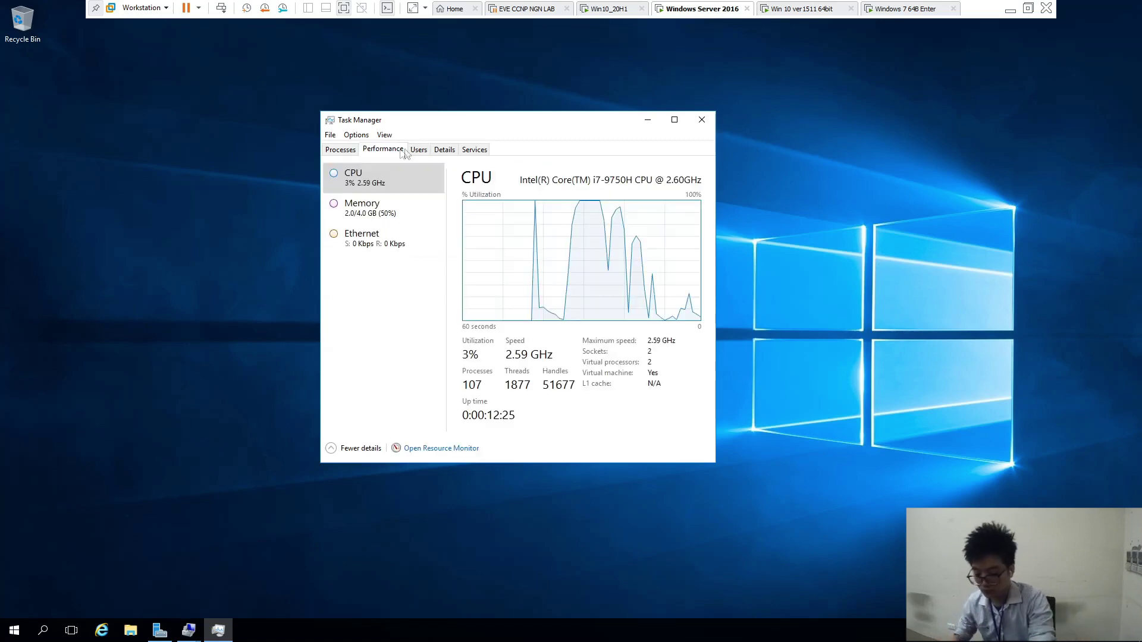
pyautogui.click(417, 151)
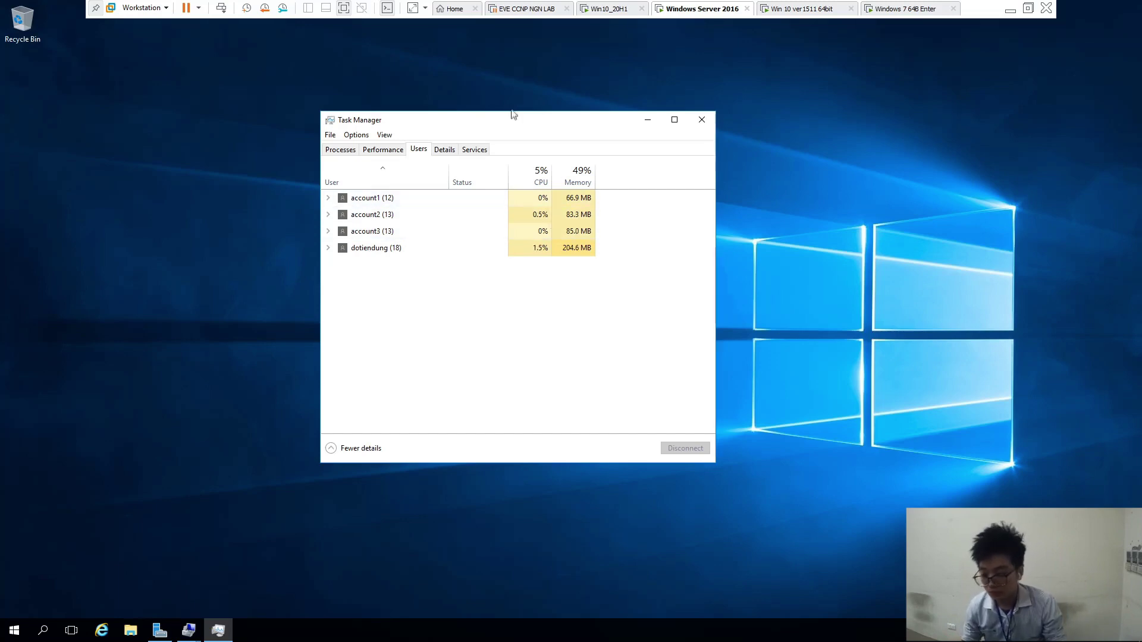
pyautogui.click(601, 14)
pyautogui.click(654, 15)
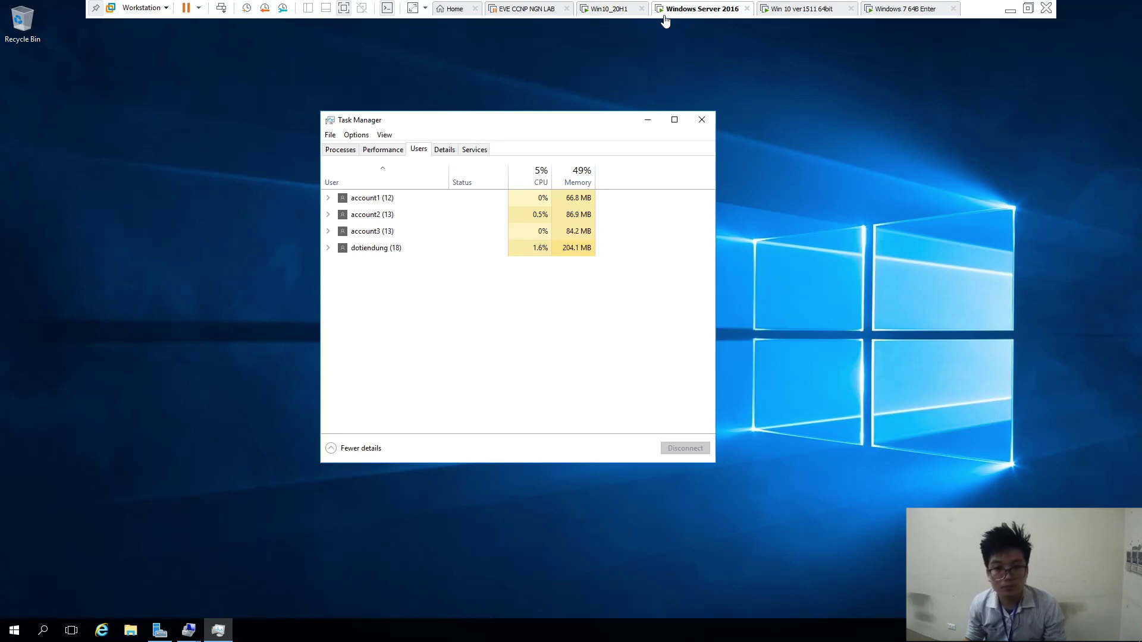
# Open File Explorer on the server and go to This PC
pyautogui.rightClick(220, 311)
pyautogui.click(253, 345)
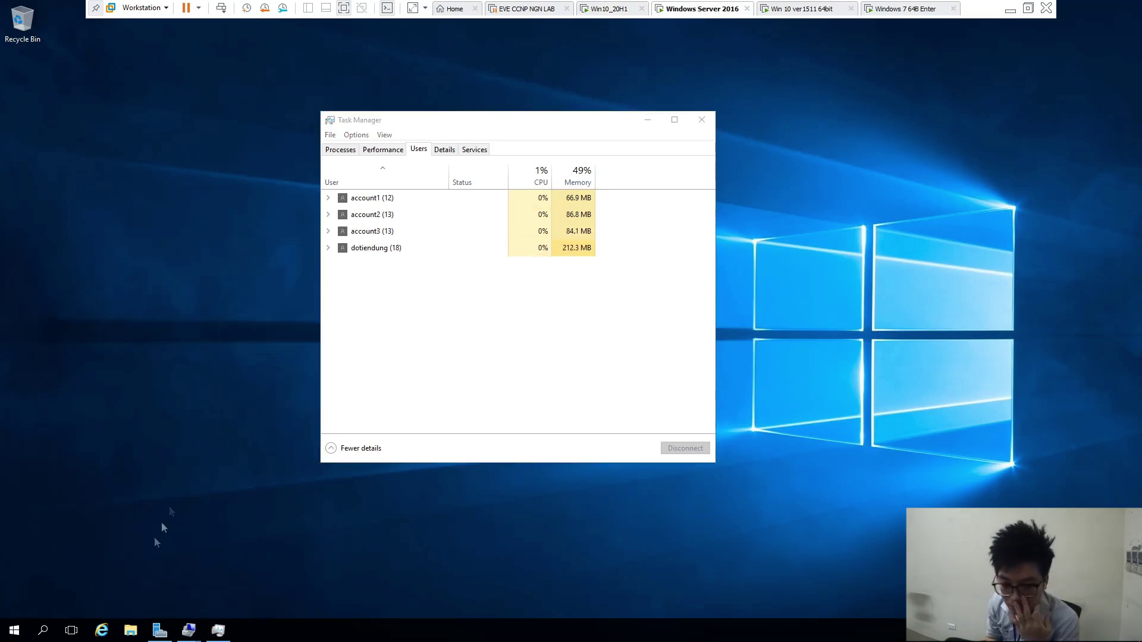
pyautogui.click(130, 631)
pyautogui.click(278, 271)
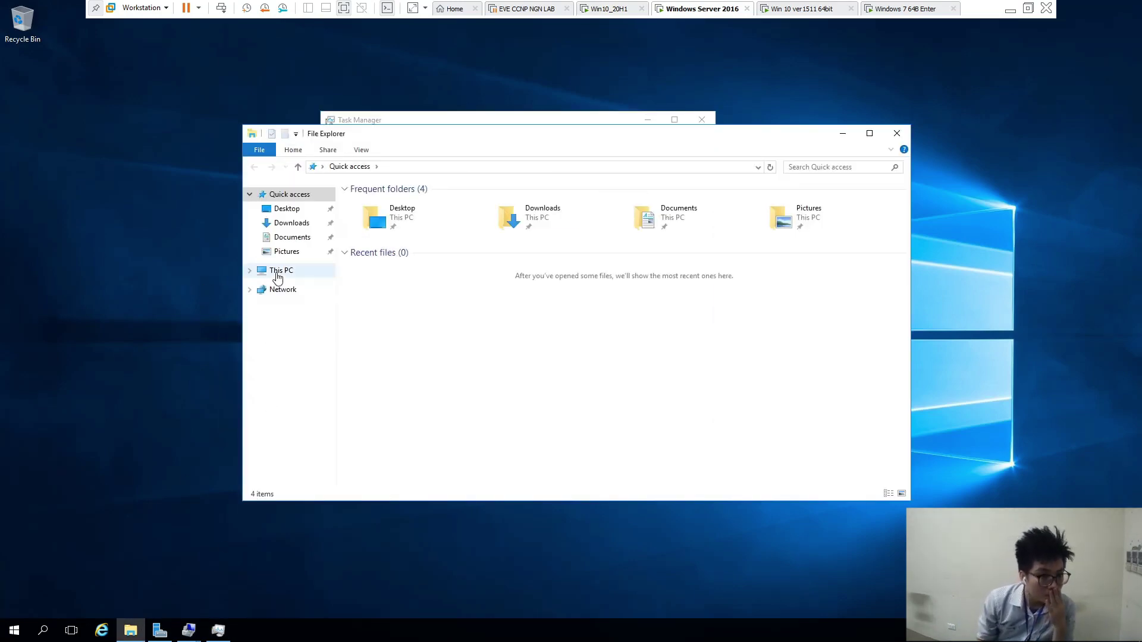
# Browse to C:\Users\Public and add a new folder named Setup
pyautogui.doubleClick(437, 298)
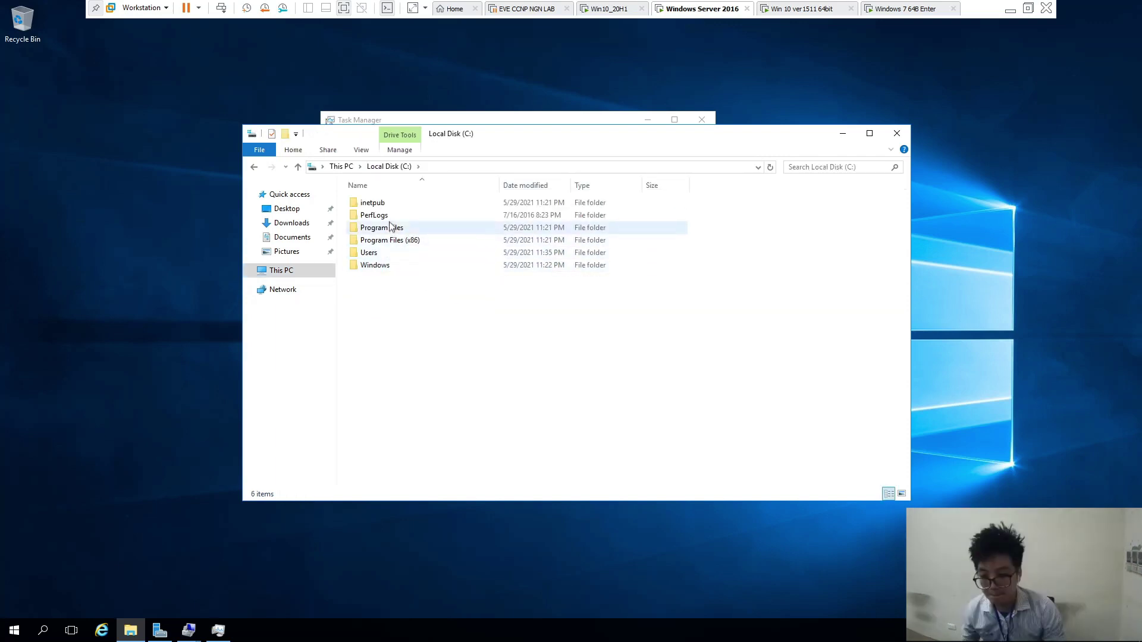
pyautogui.doubleClick(387, 252)
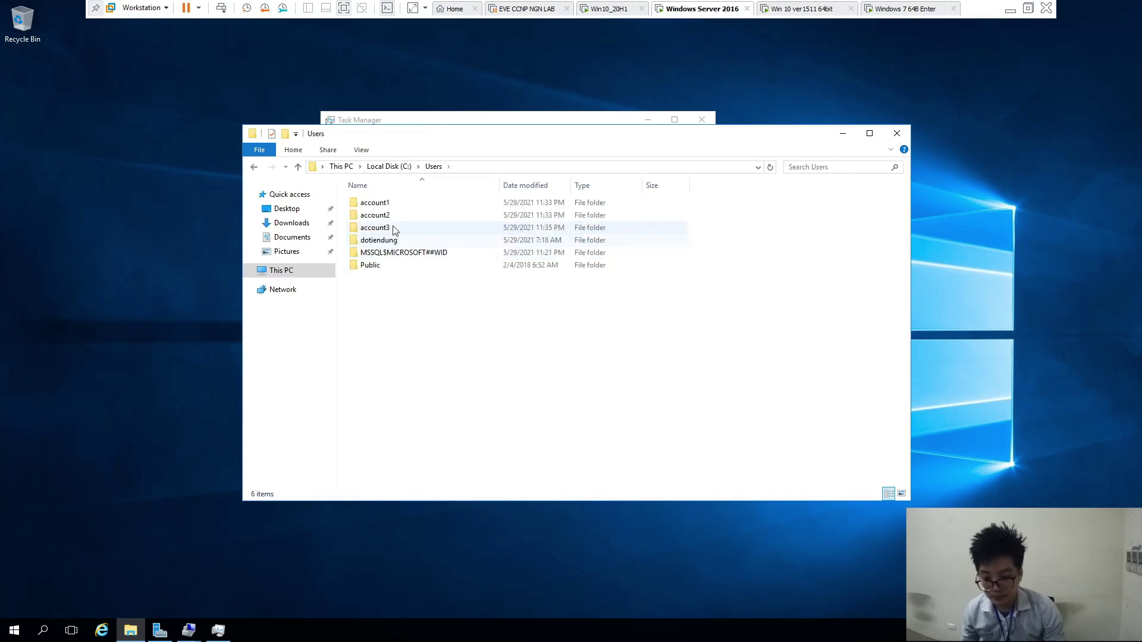
pyautogui.doubleClick(394, 271)
pyautogui.rightClick(392, 302)
pyautogui.moveTo(438, 429)
pyautogui.click(552, 433)
pyautogui.write('a')
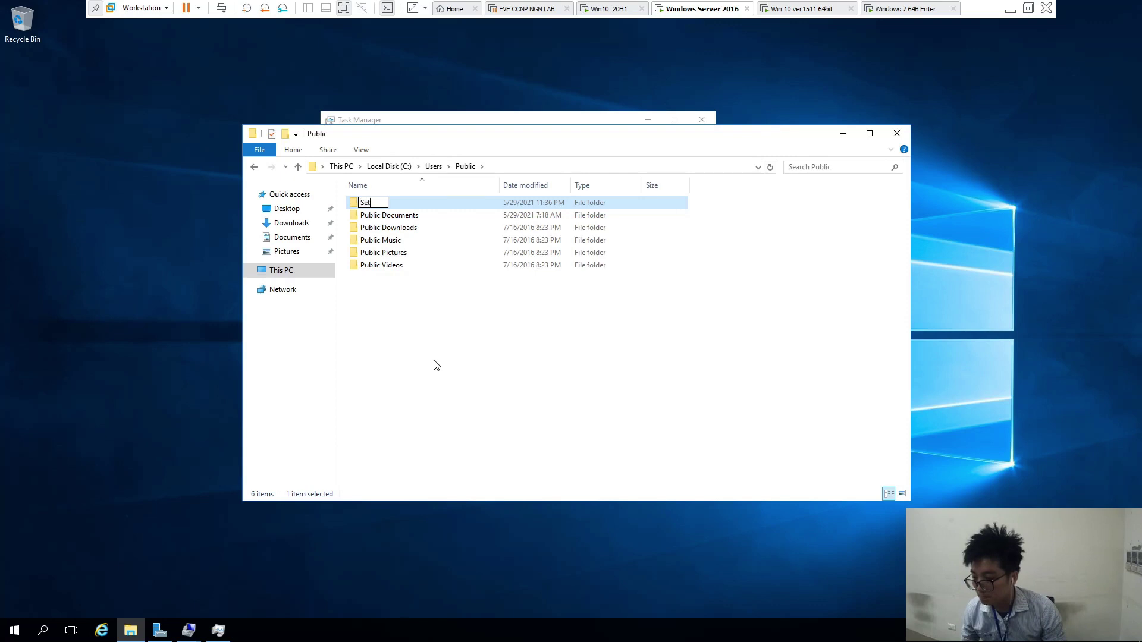
pyautogui.write('etup')
pyautogui.click(435, 365)
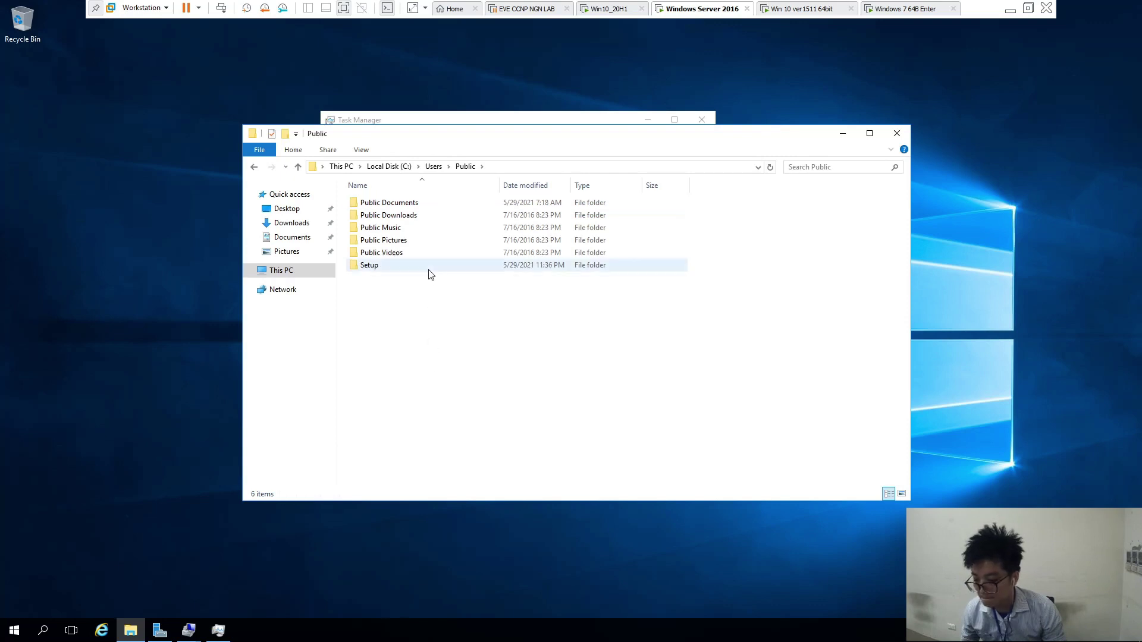
# On the Win10_20H1 machine, browse File Explorer to C:\Users\Public\Setup
pyautogui.click(613, 11)
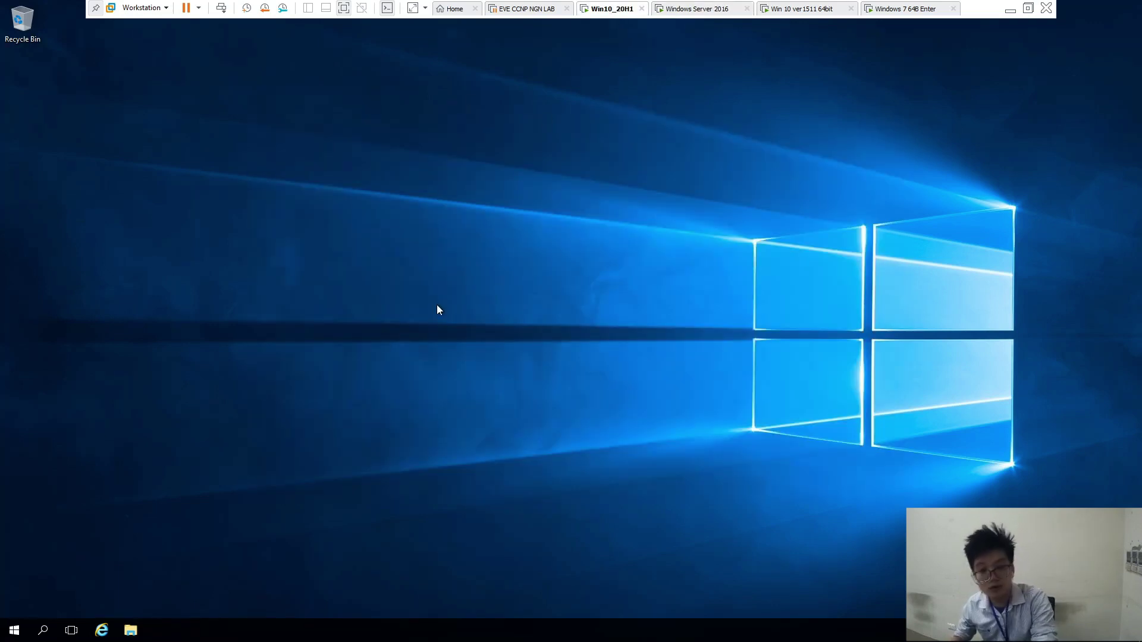
pyautogui.click(130, 630)
pyautogui.click(286, 277)
pyautogui.doubleClick(395, 291)
pyautogui.click(397, 254)
pyautogui.doubleClick(396, 253)
pyautogui.doubleClick(389, 264)
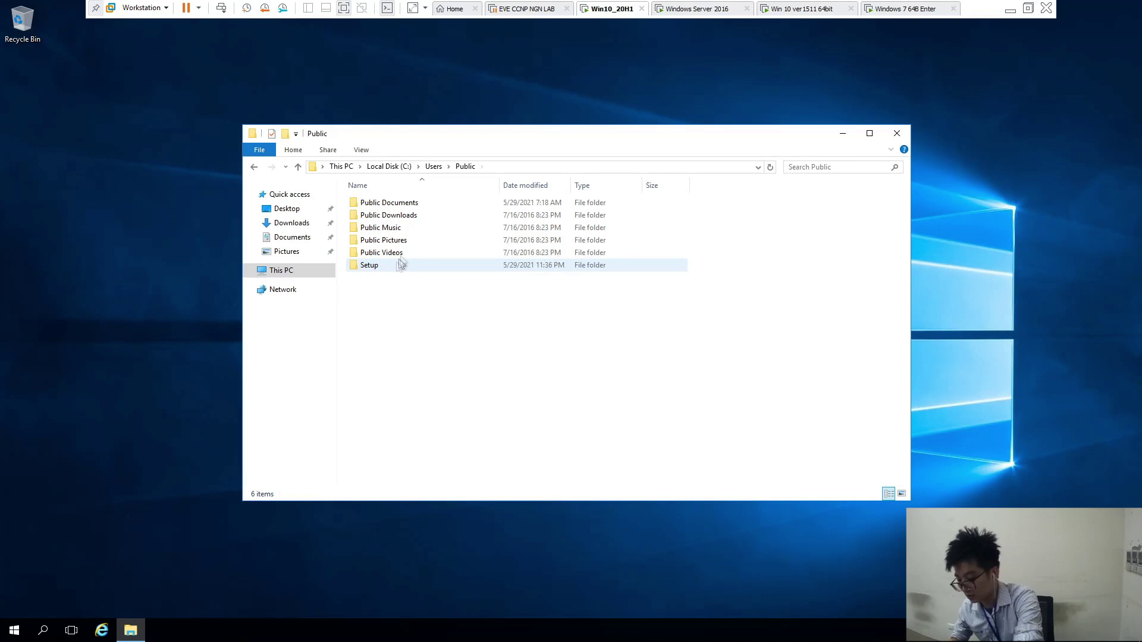
pyautogui.doubleClick(397, 273)
# Create a folder named tesst inside Setup, then close File Explorer
pyautogui.rightClick(440, 299)
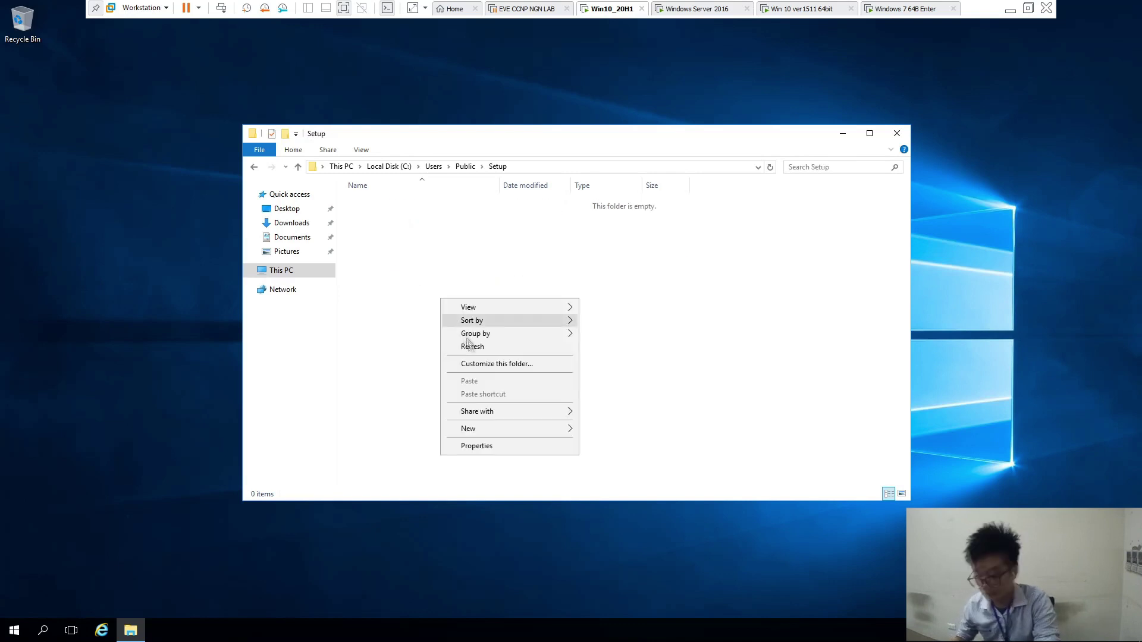
pyautogui.moveTo(491, 428)
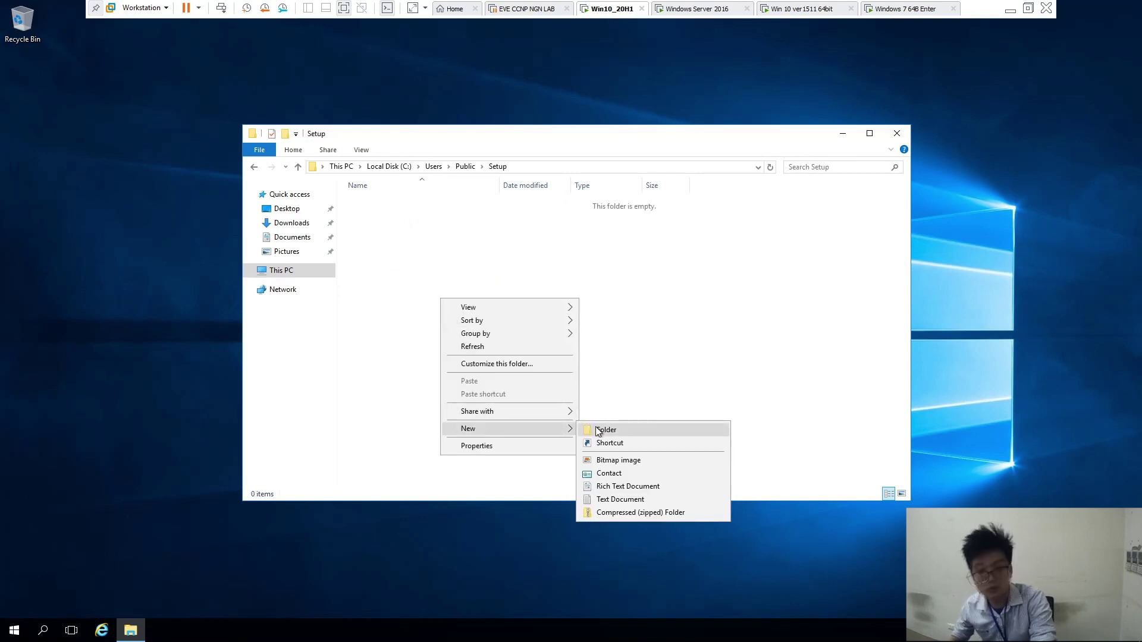
pyautogui.click(598, 431)
pyautogui.write('tesst')
pyautogui.click(594, 426)
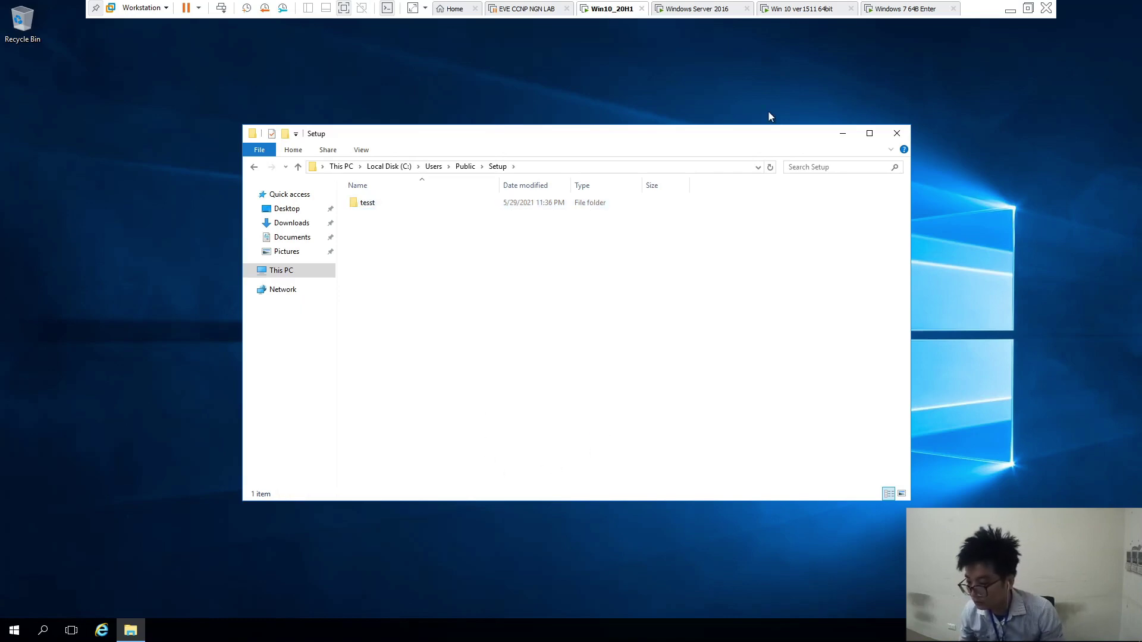
pyautogui.click(897, 133)
# On the server, verify the tesst folder inside Setup, then close the Public folder window
pyautogui.click(676, 10)
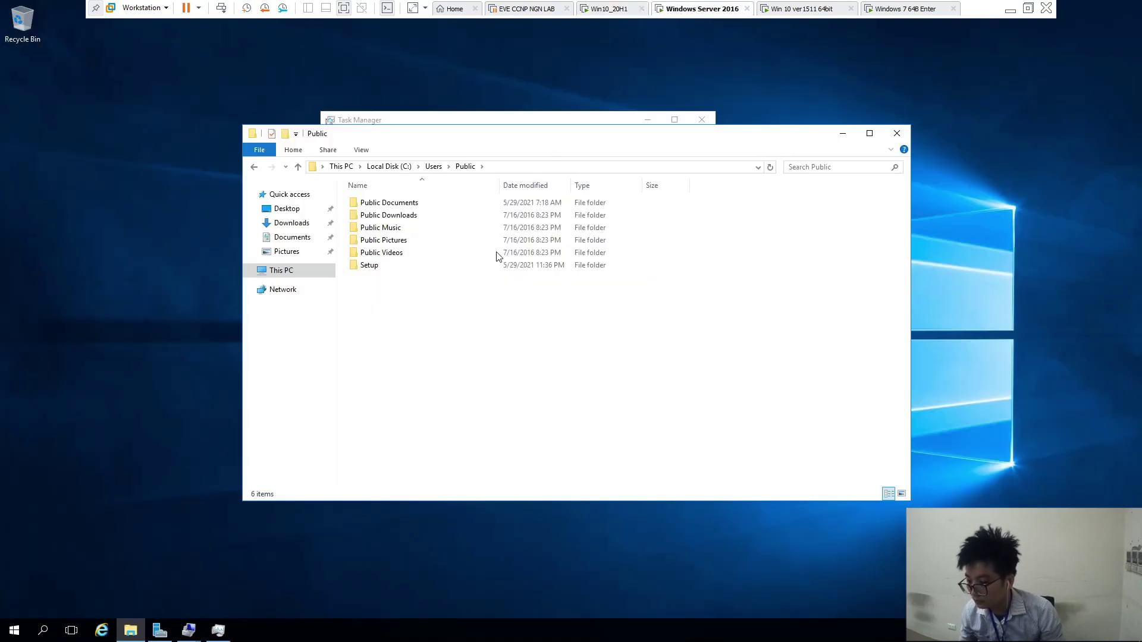
pyautogui.doubleClick(413, 266)
pyautogui.doubleClick(394, 204)
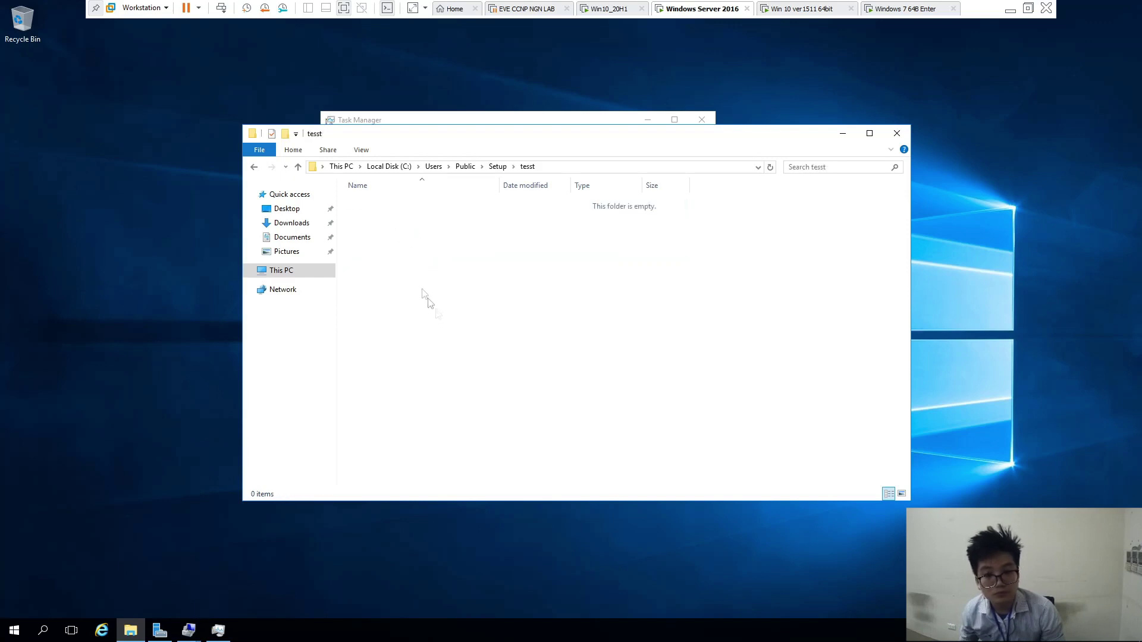
pyautogui.press('BackSpace')
pyautogui.press('BackSpace')
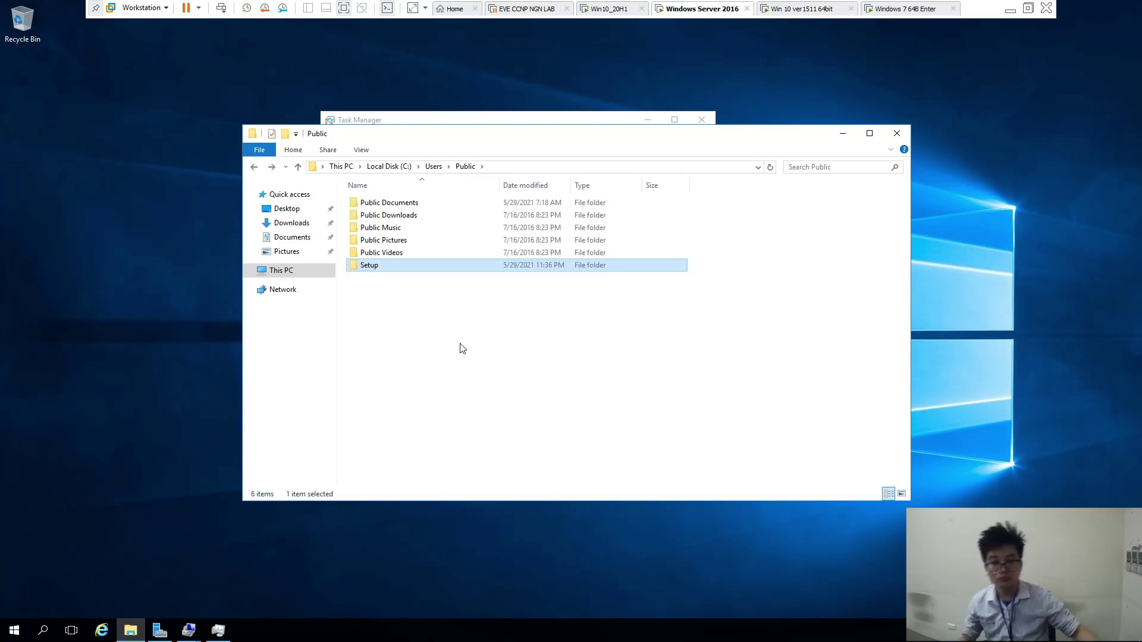
pyautogui.click(474, 374)
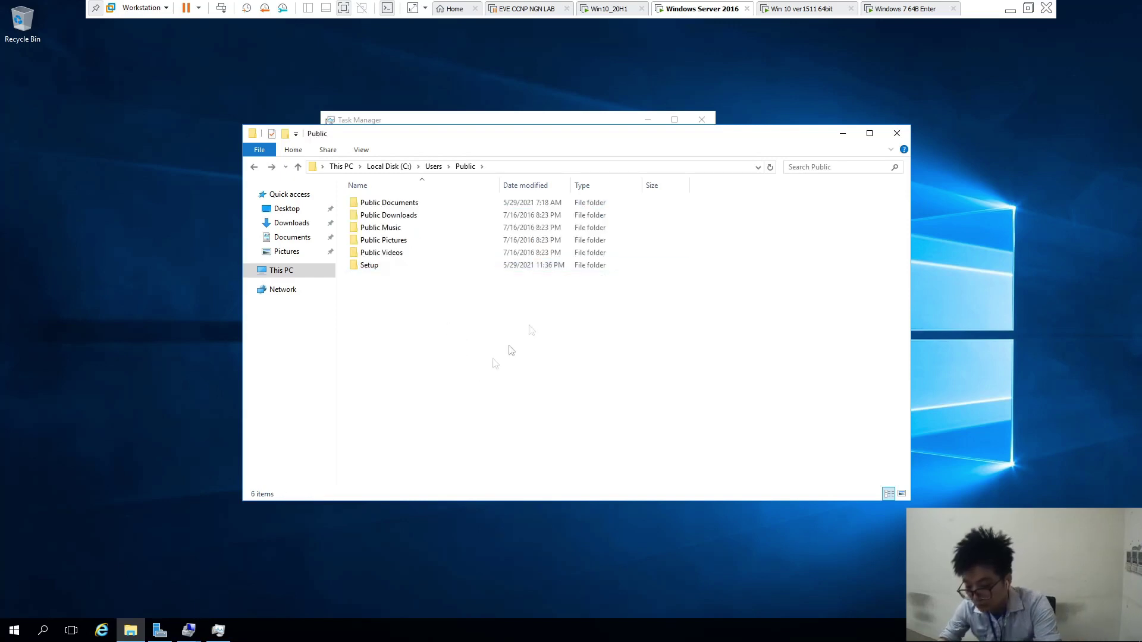
pyautogui.click(900, 133)
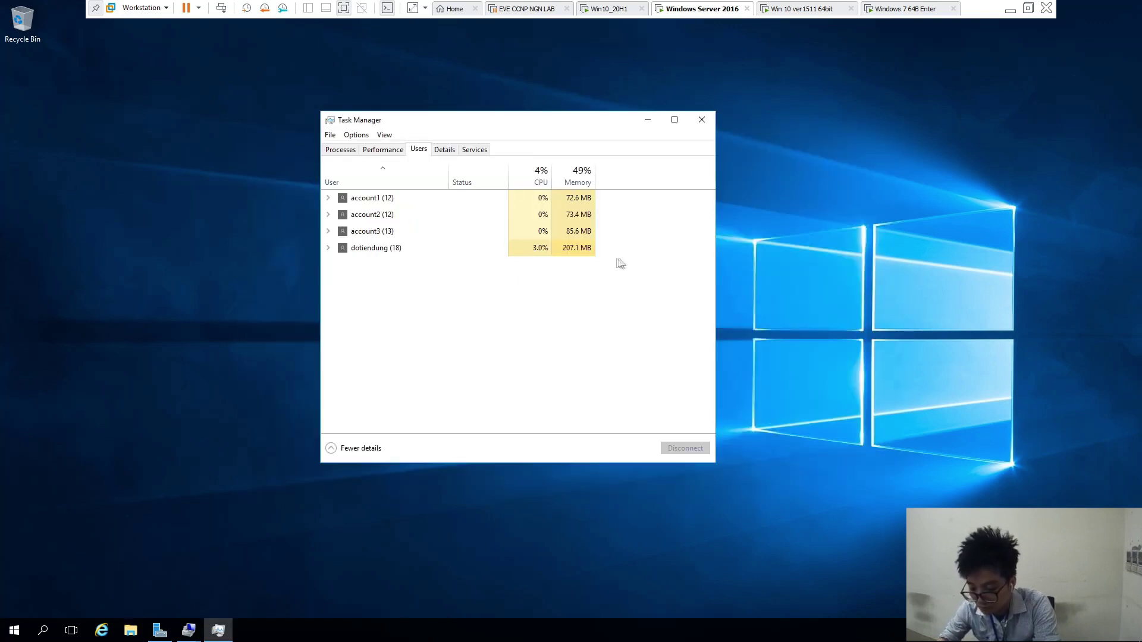
# Review the server's memory and CPU usage in Task Manager, then close it
pyautogui.click(383, 149)
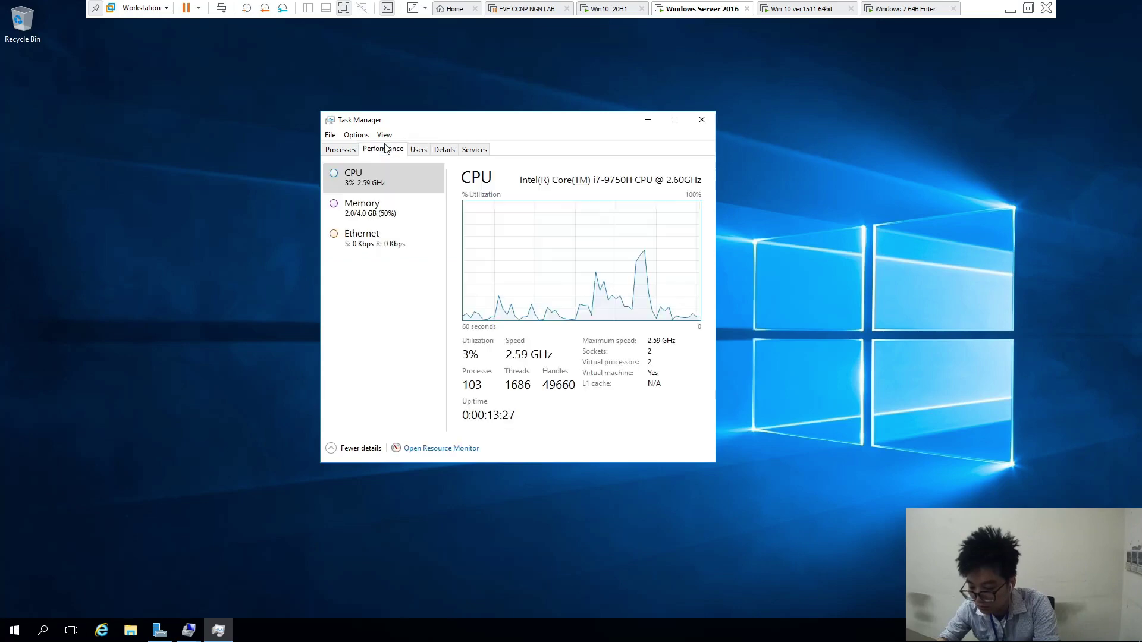
pyautogui.click(390, 203)
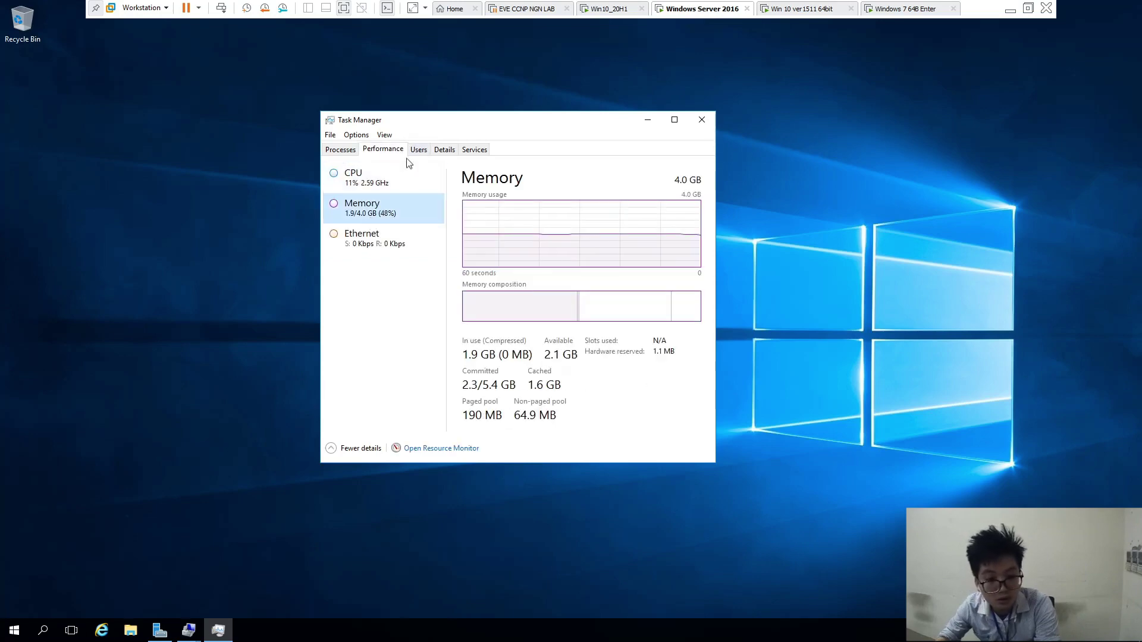
pyautogui.click(367, 190)
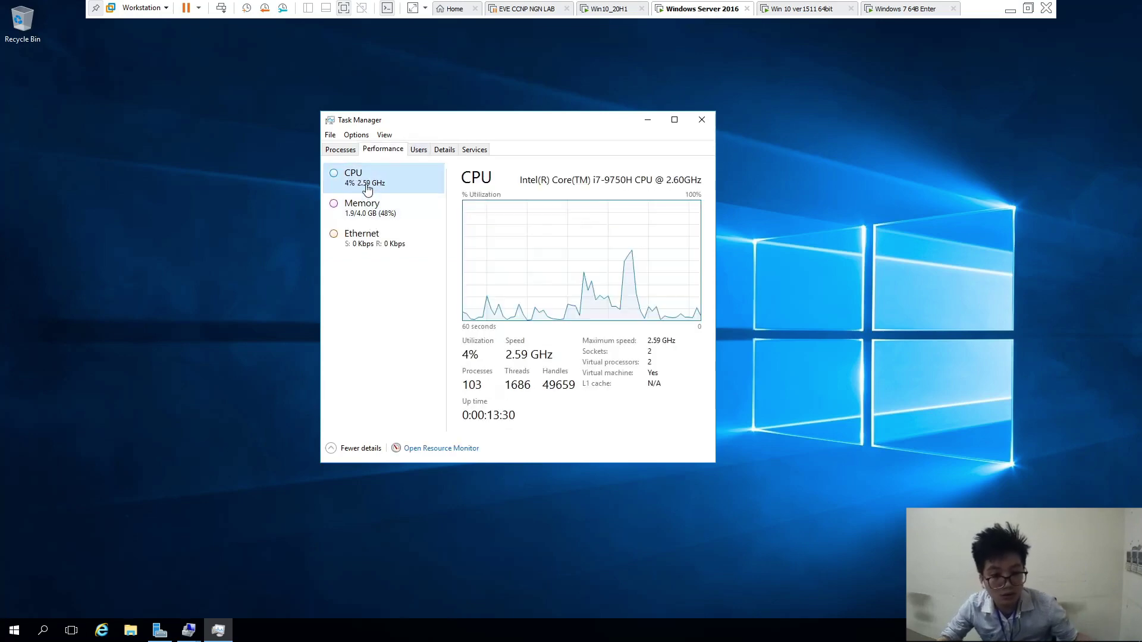
pyautogui.click(340, 149)
pyautogui.click(702, 119)
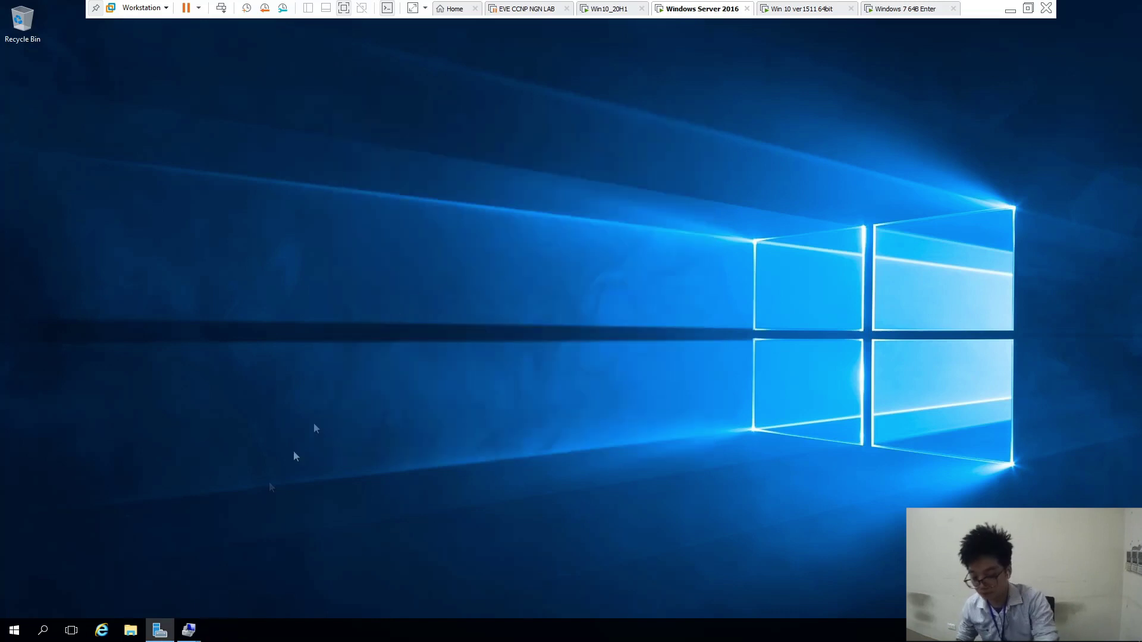
# Open the server's System properties from This PC in File Explorer
pyautogui.click(131, 629)
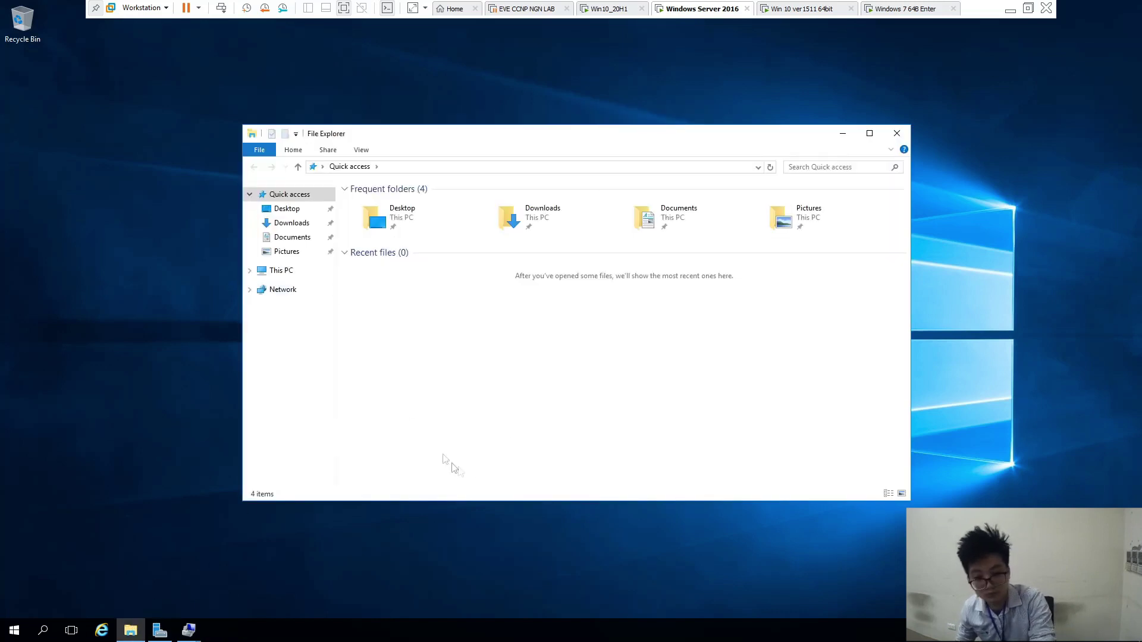
pyautogui.rightClick(283, 270)
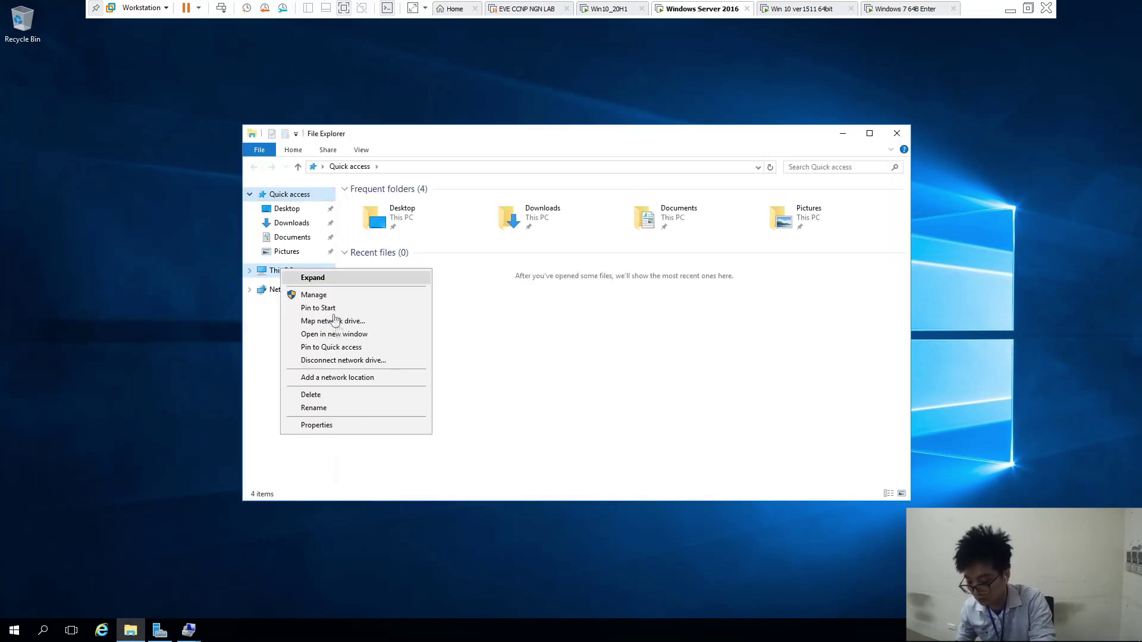
pyautogui.click(352, 430)
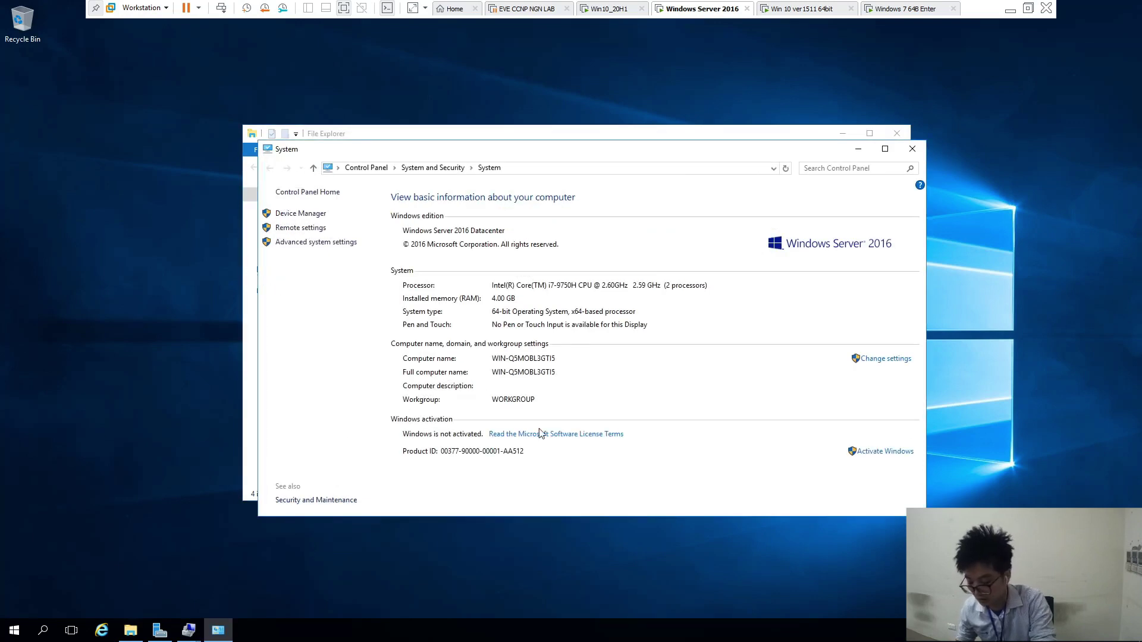
# Show Task Manager's Users tab listing account1, account2, account3 and the administrator
pyautogui.rightClick(542, 631)
pyautogui.click(544, 578)
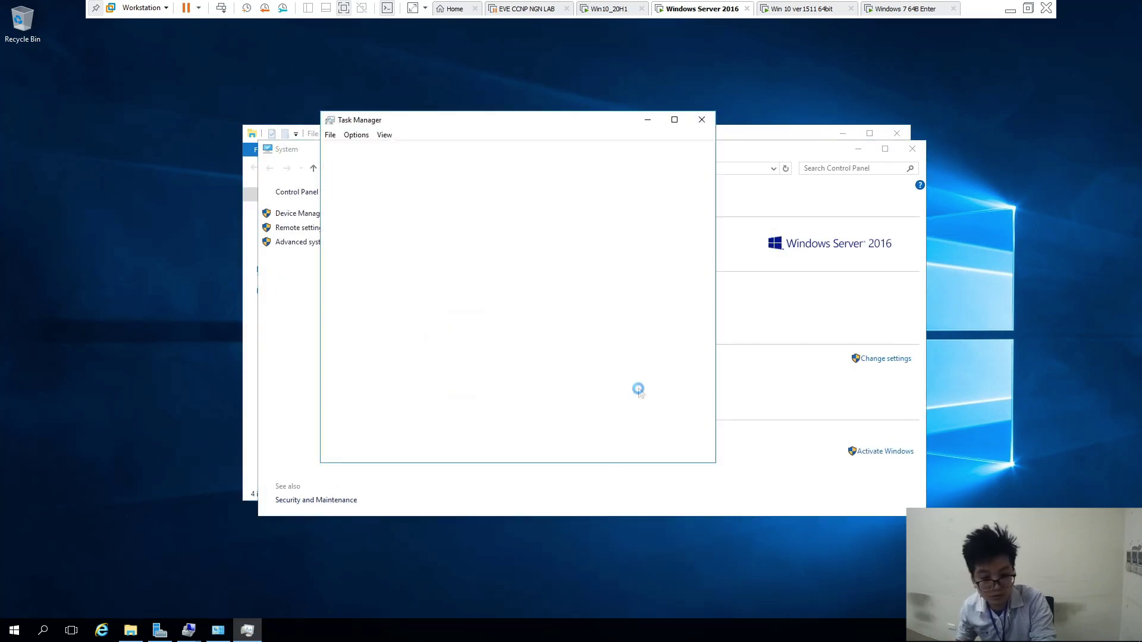
pyautogui.click(382, 151)
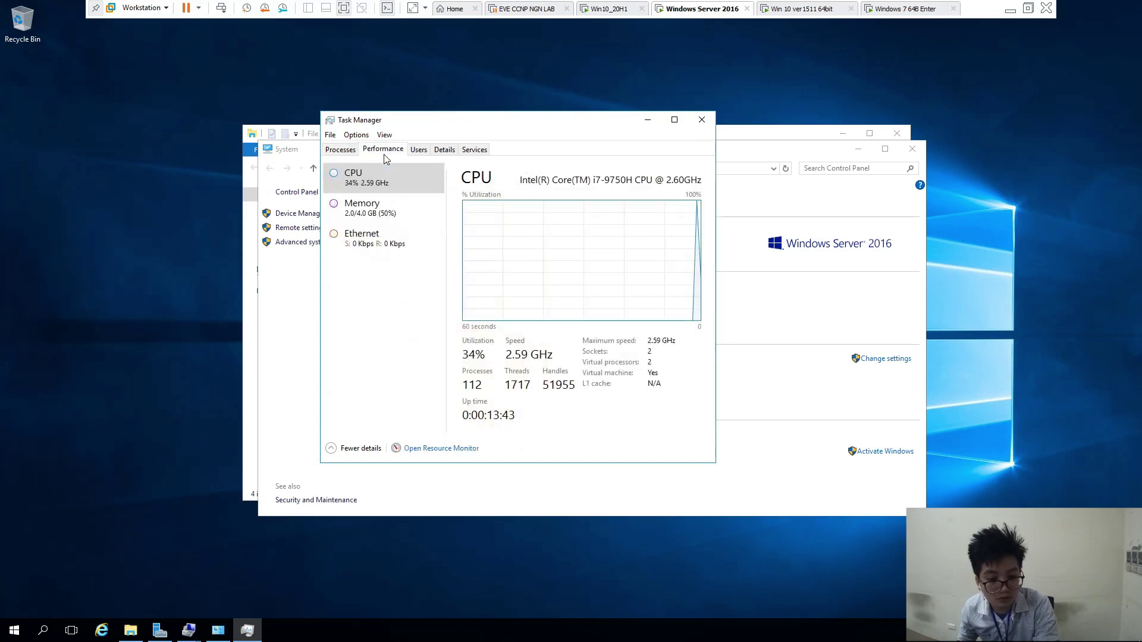
pyautogui.click(419, 151)
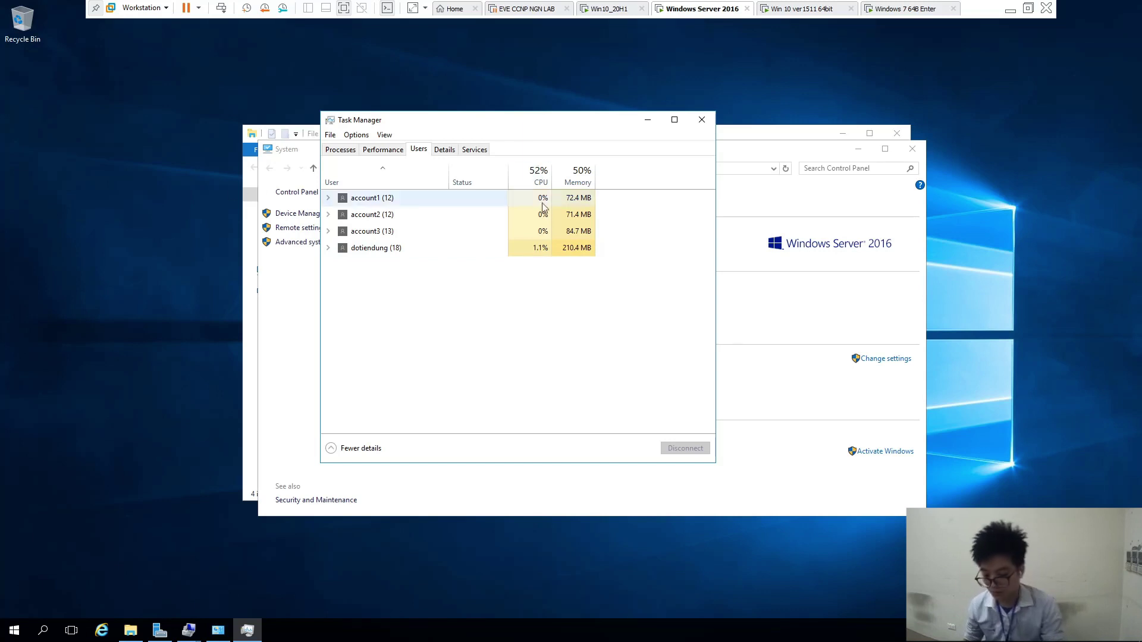
# Switch to the Windows 7 64B Enter machine and leave VMware full-screen mode
pyautogui.click(895, 11)
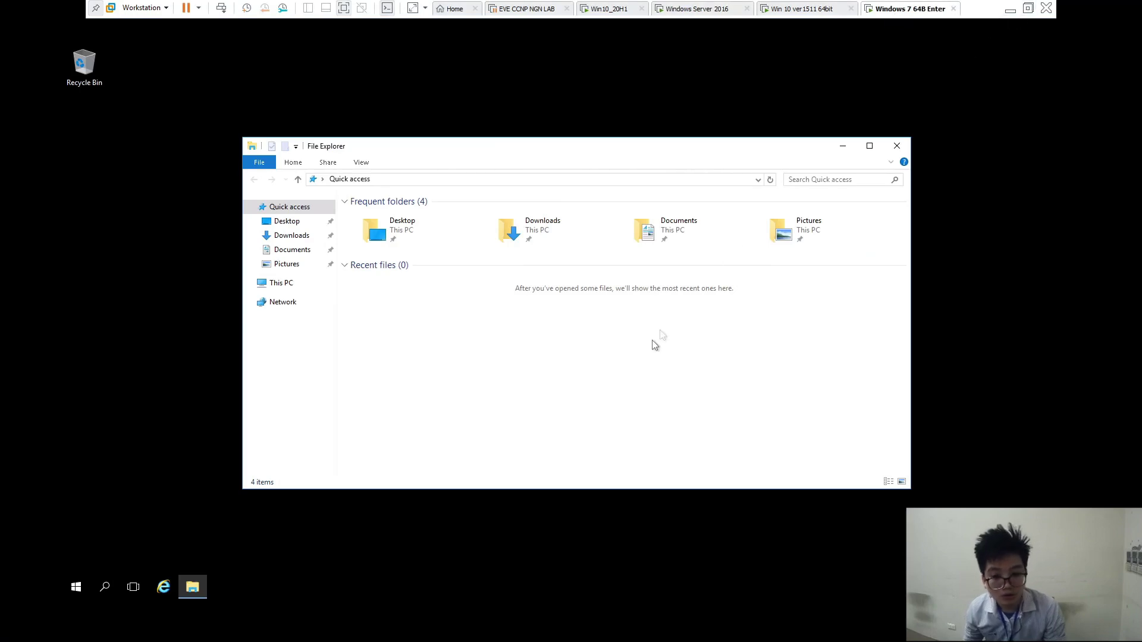
pyautogui.click(1028, 9)
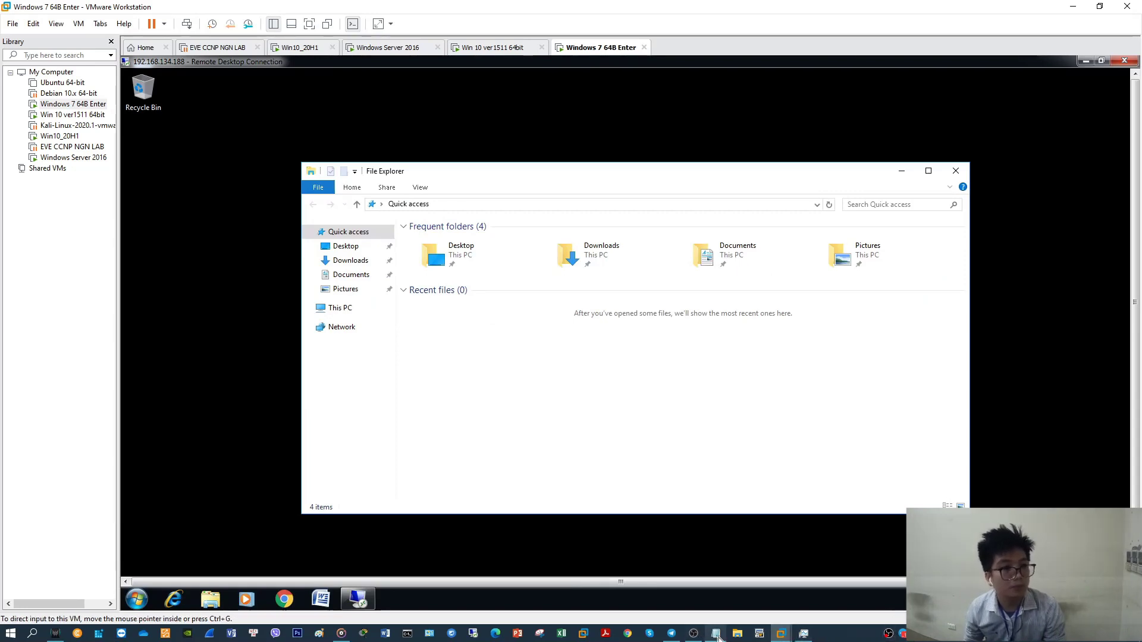
# In Notepad, add the closing line 'Thank for watching !!' below 'ok It's successfully'
pyautogui.click(716, 633)
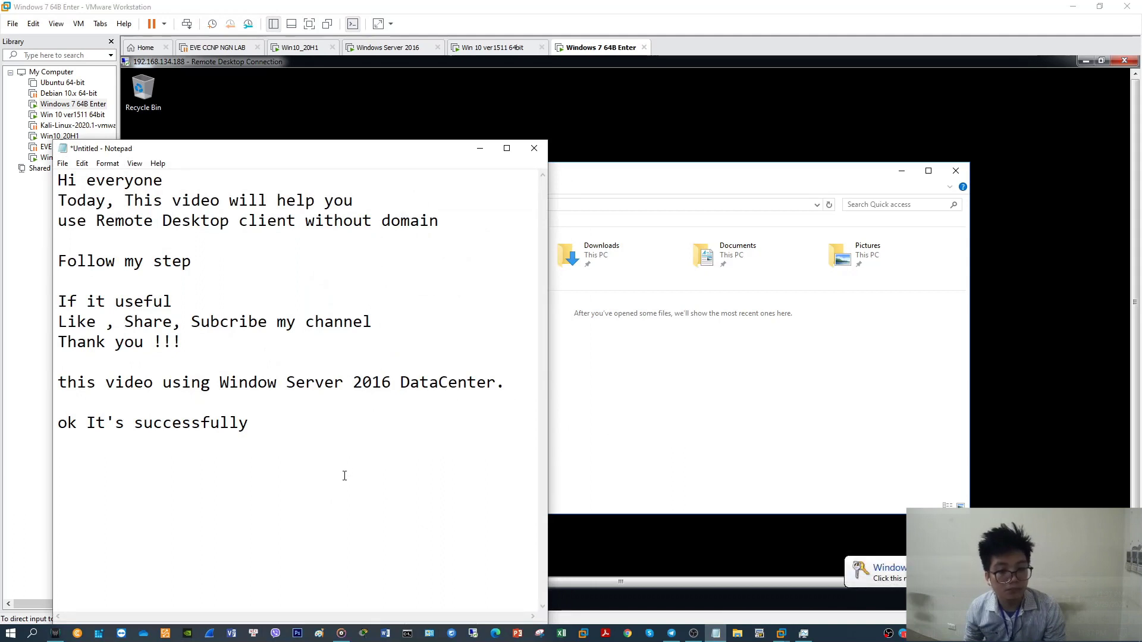
pyautogui.press('Return')
pyautogui.write('Thank for')
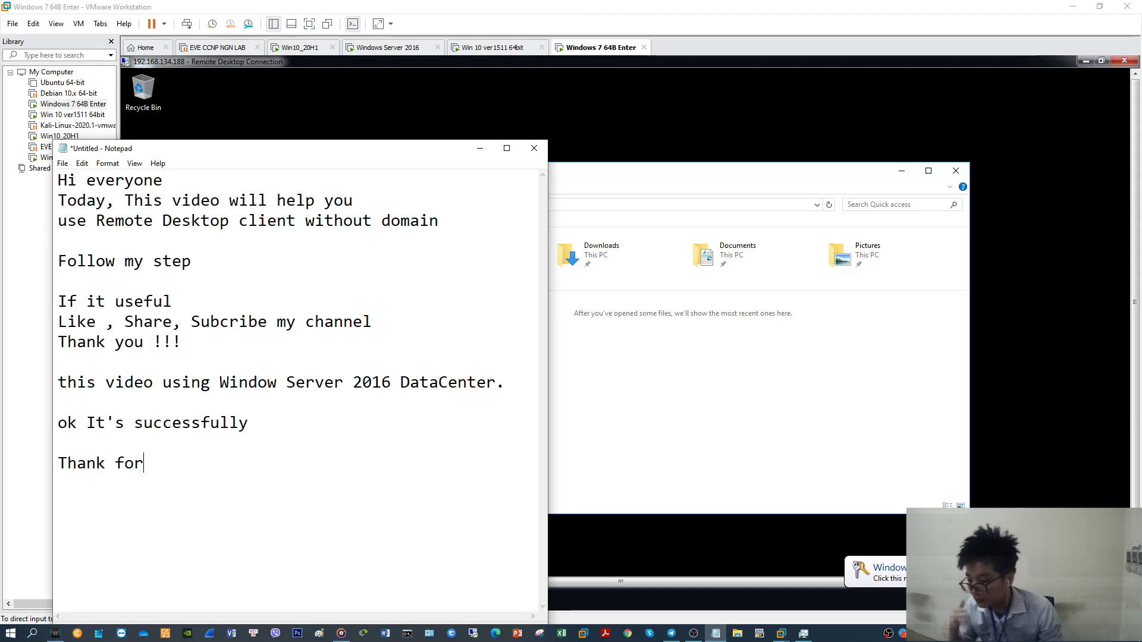
pyautogui.write(' watching')
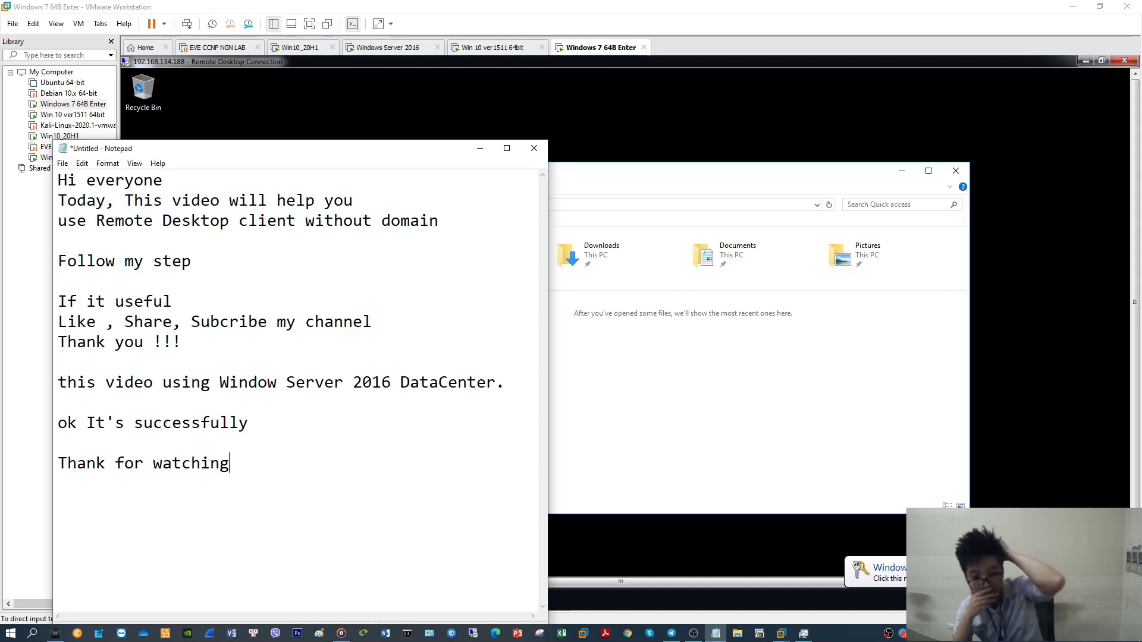
pyautogui.write('!!')
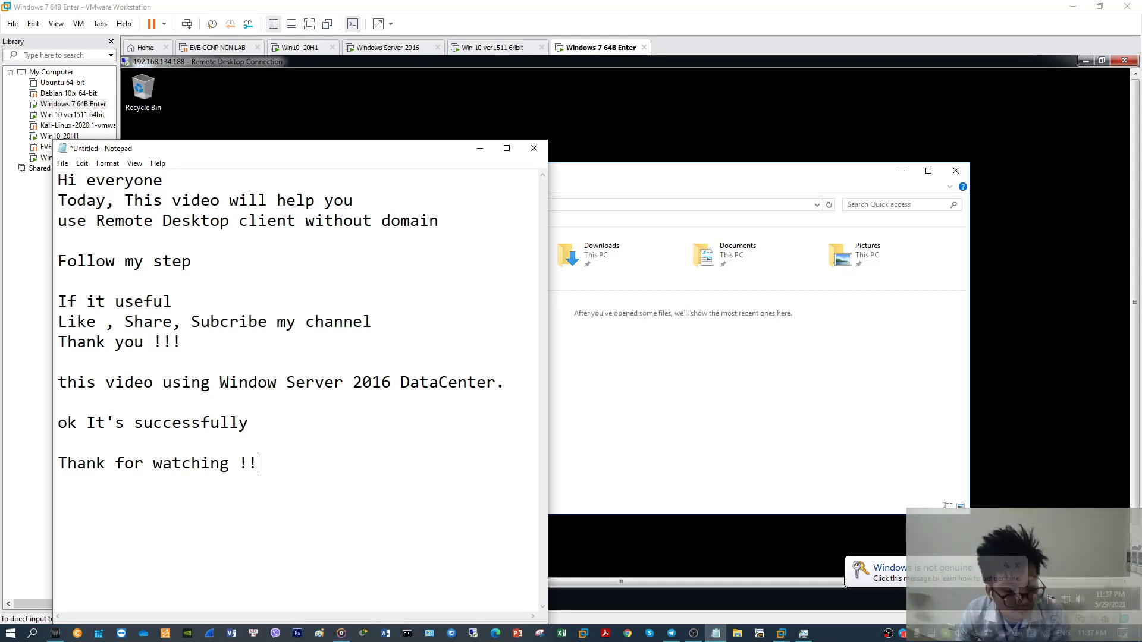